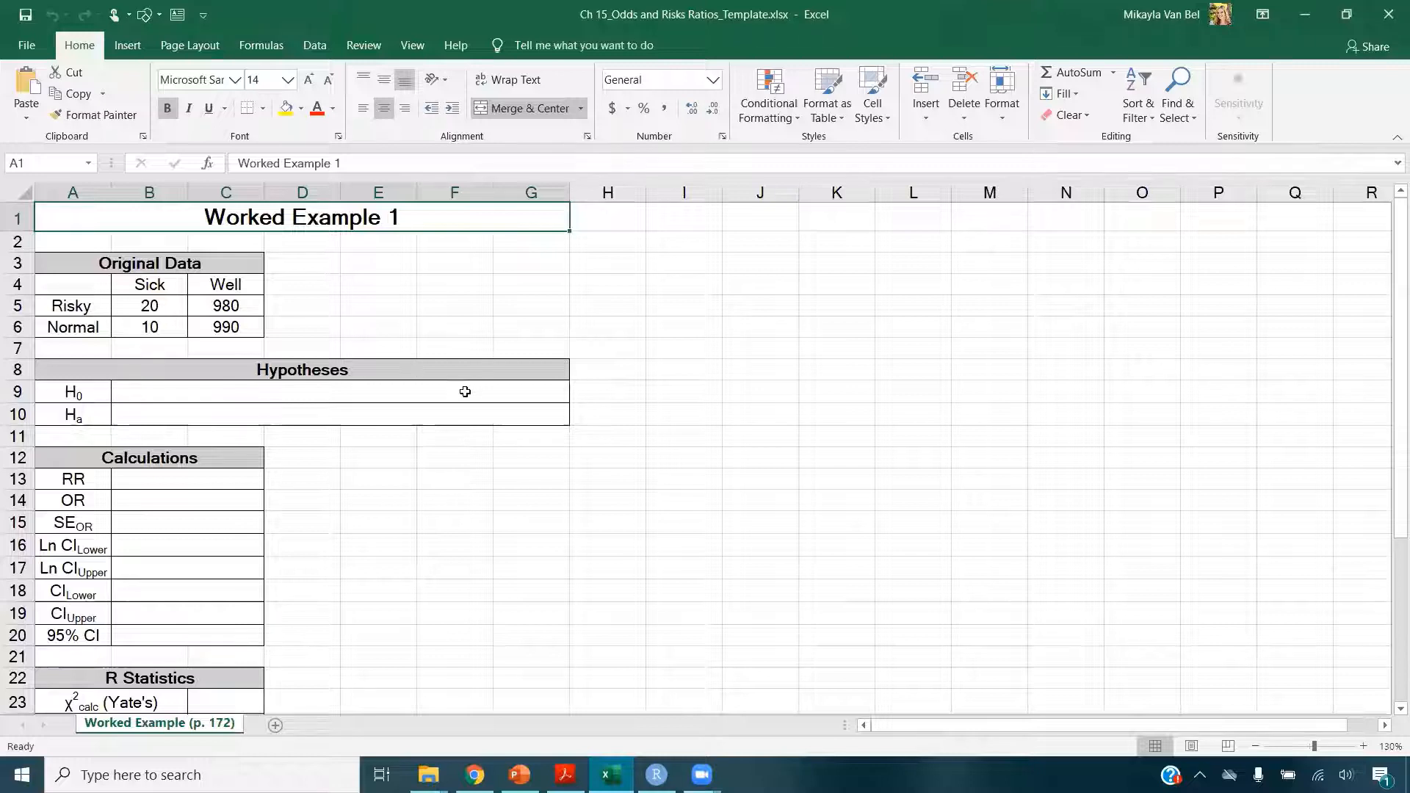
Enter the null hypothesis in the H0 row: "There is no relationship between health and behavior (OR=1)."
left_click(459, 388)
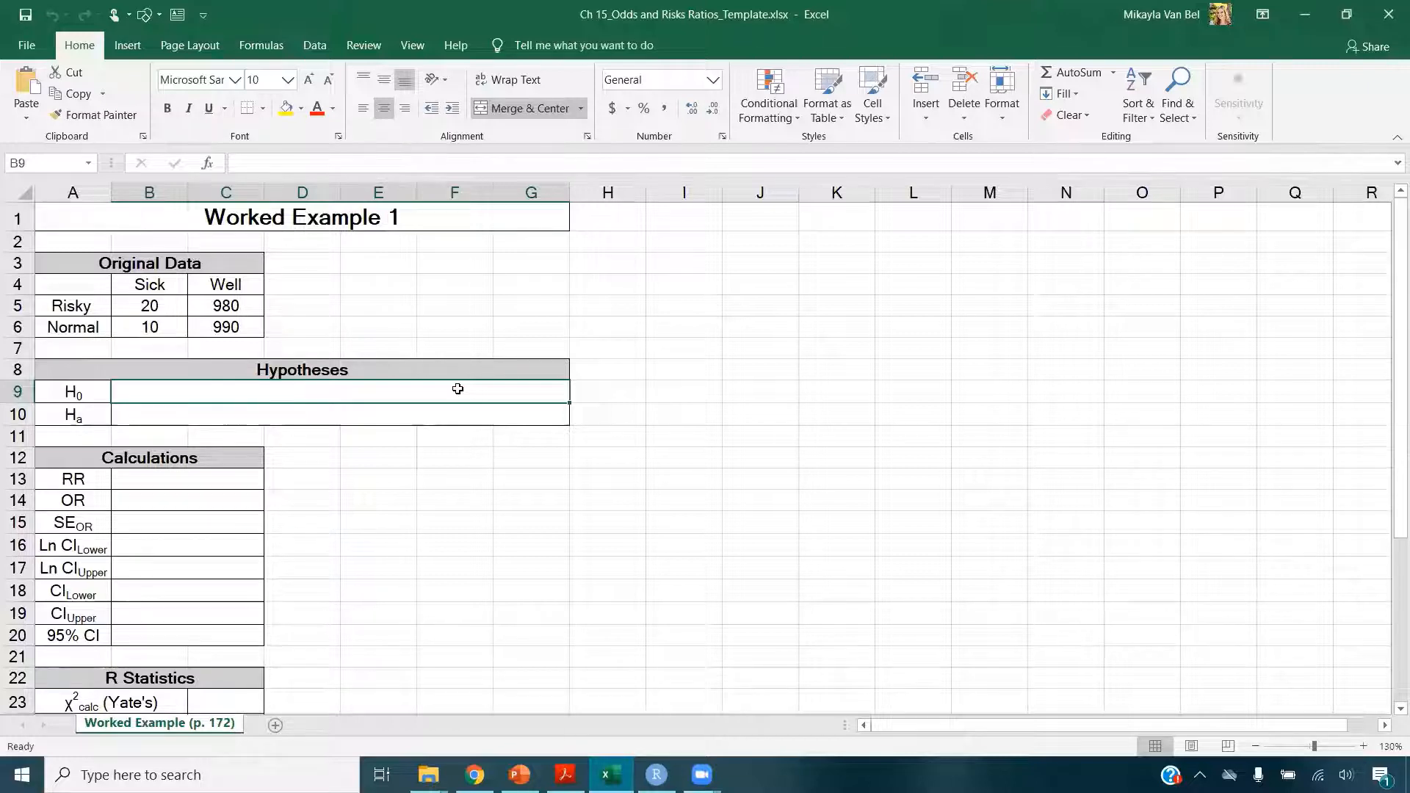
type("There is ")
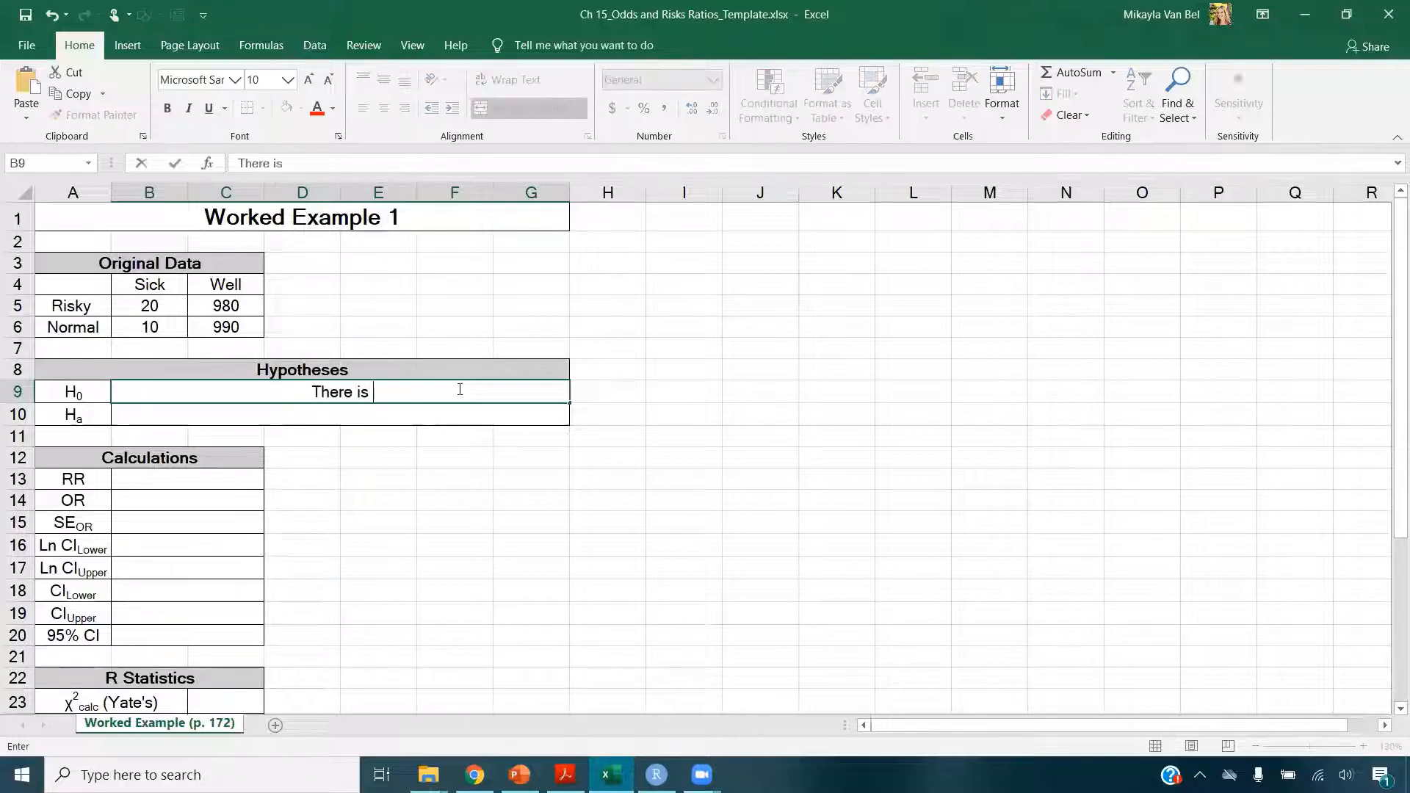
type("no relationship be")
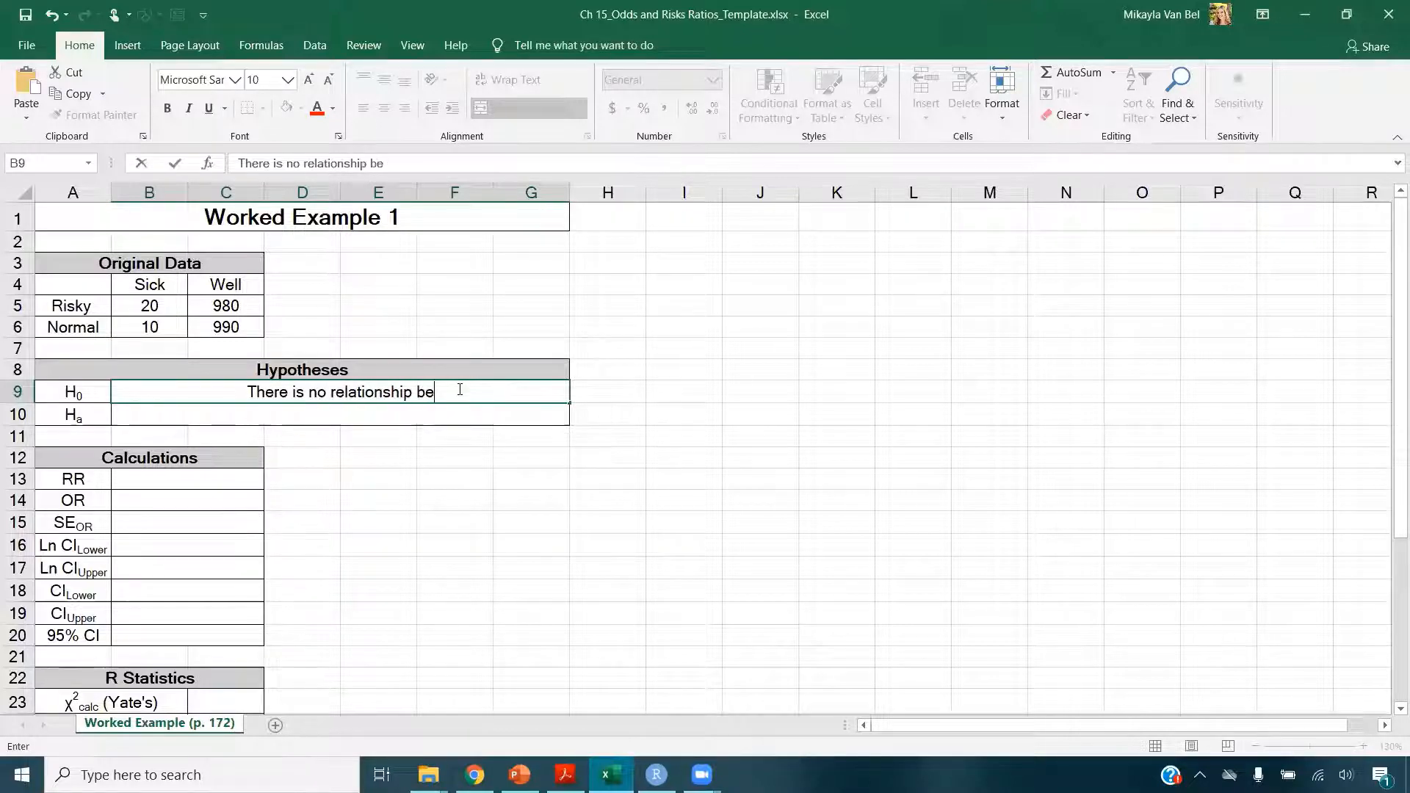
type("tween hea")
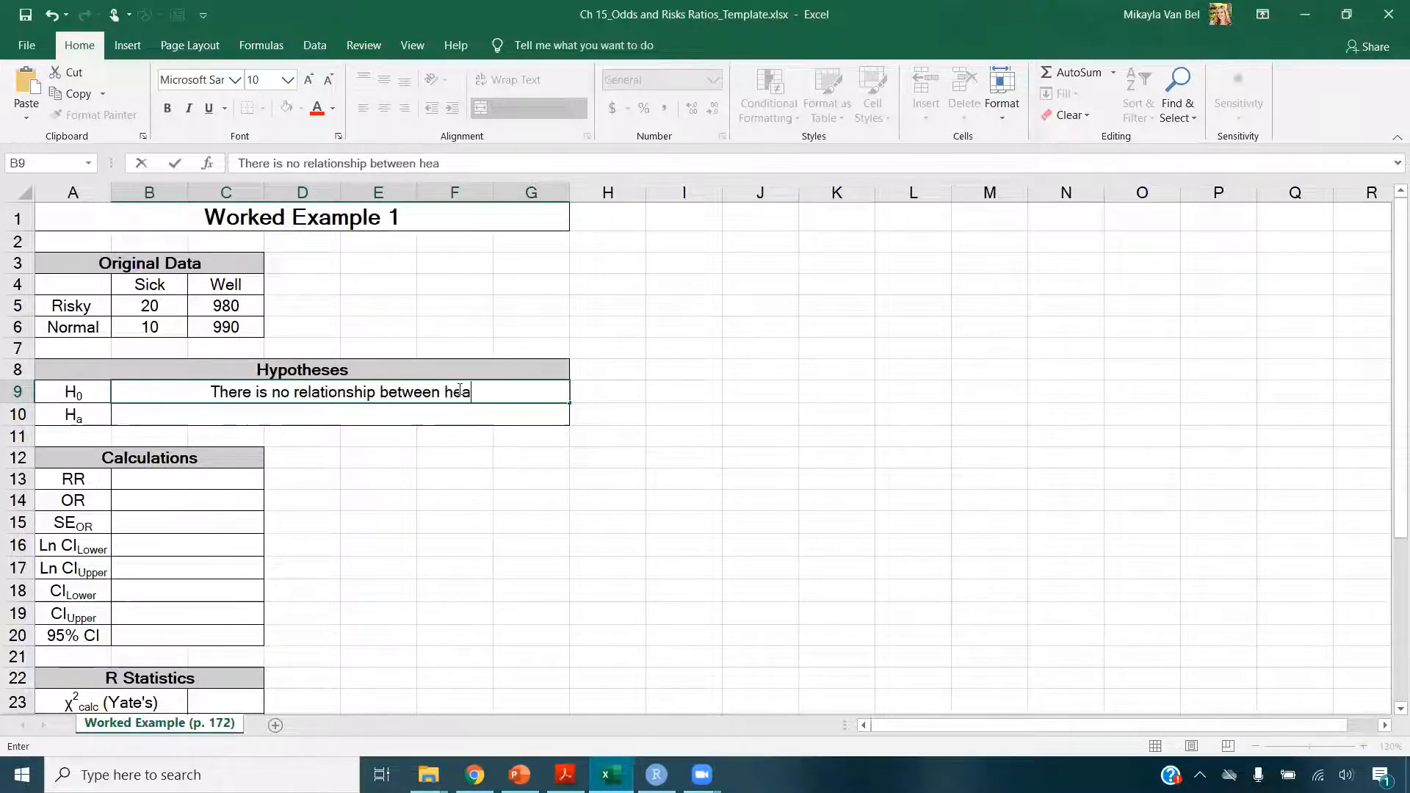
type("lth and beha")
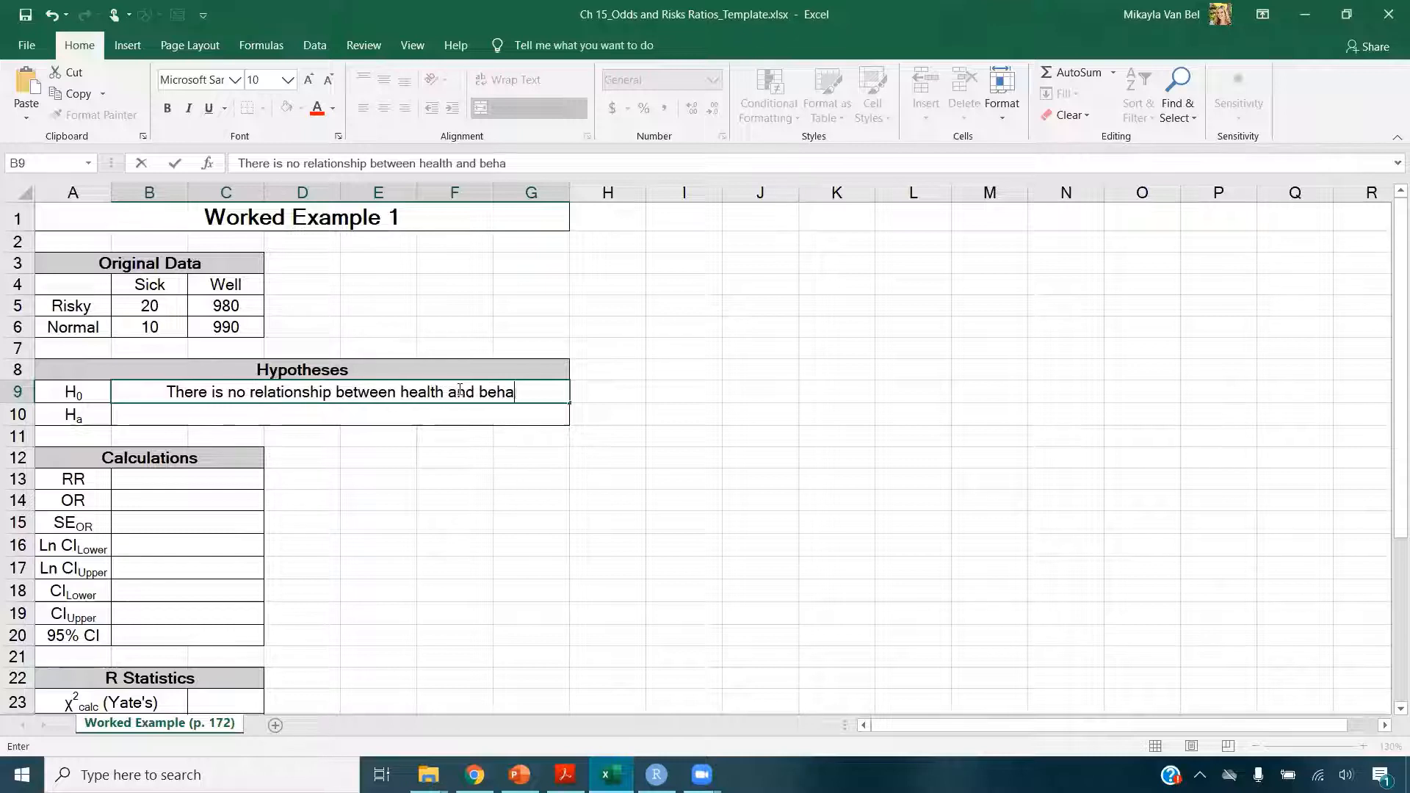
type("vior (")
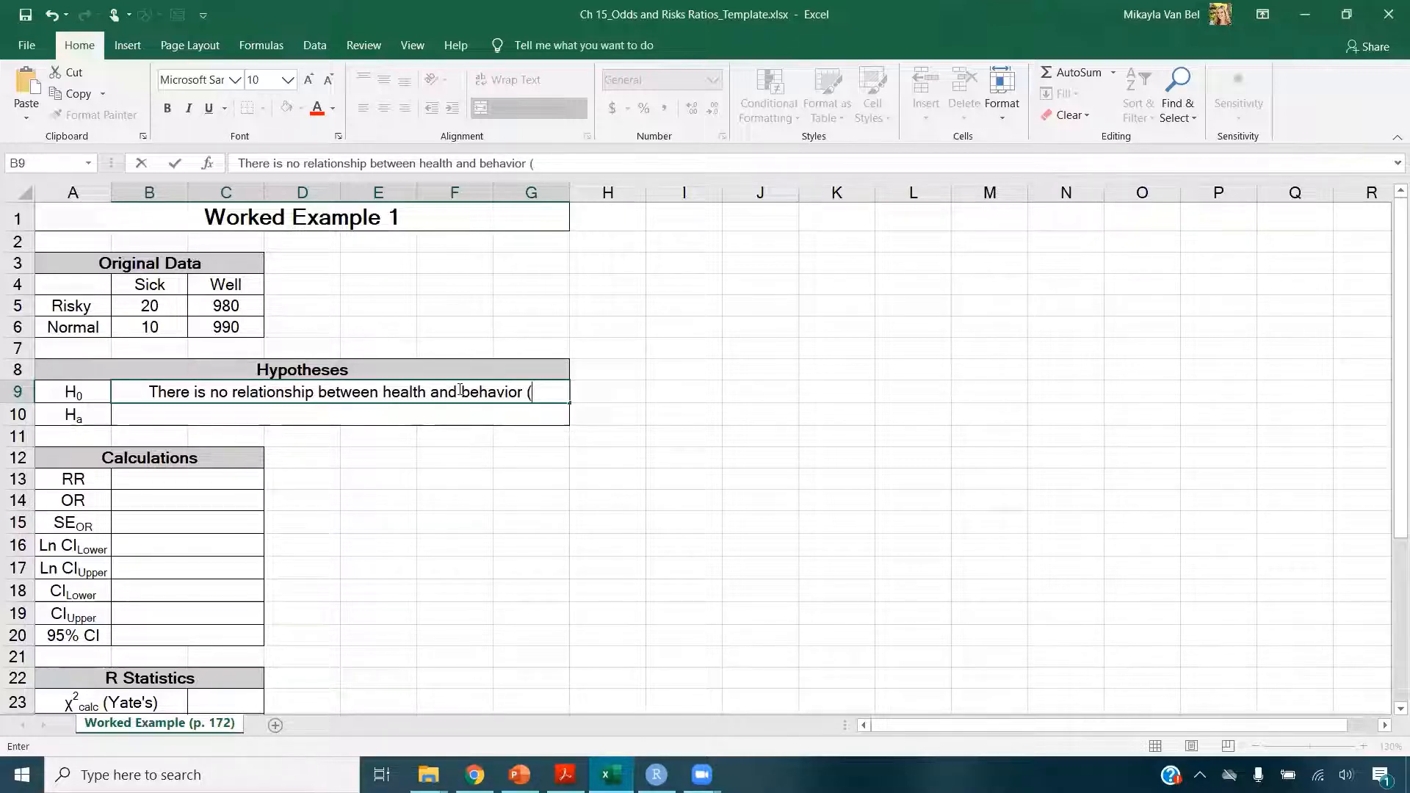
type("OR=1")
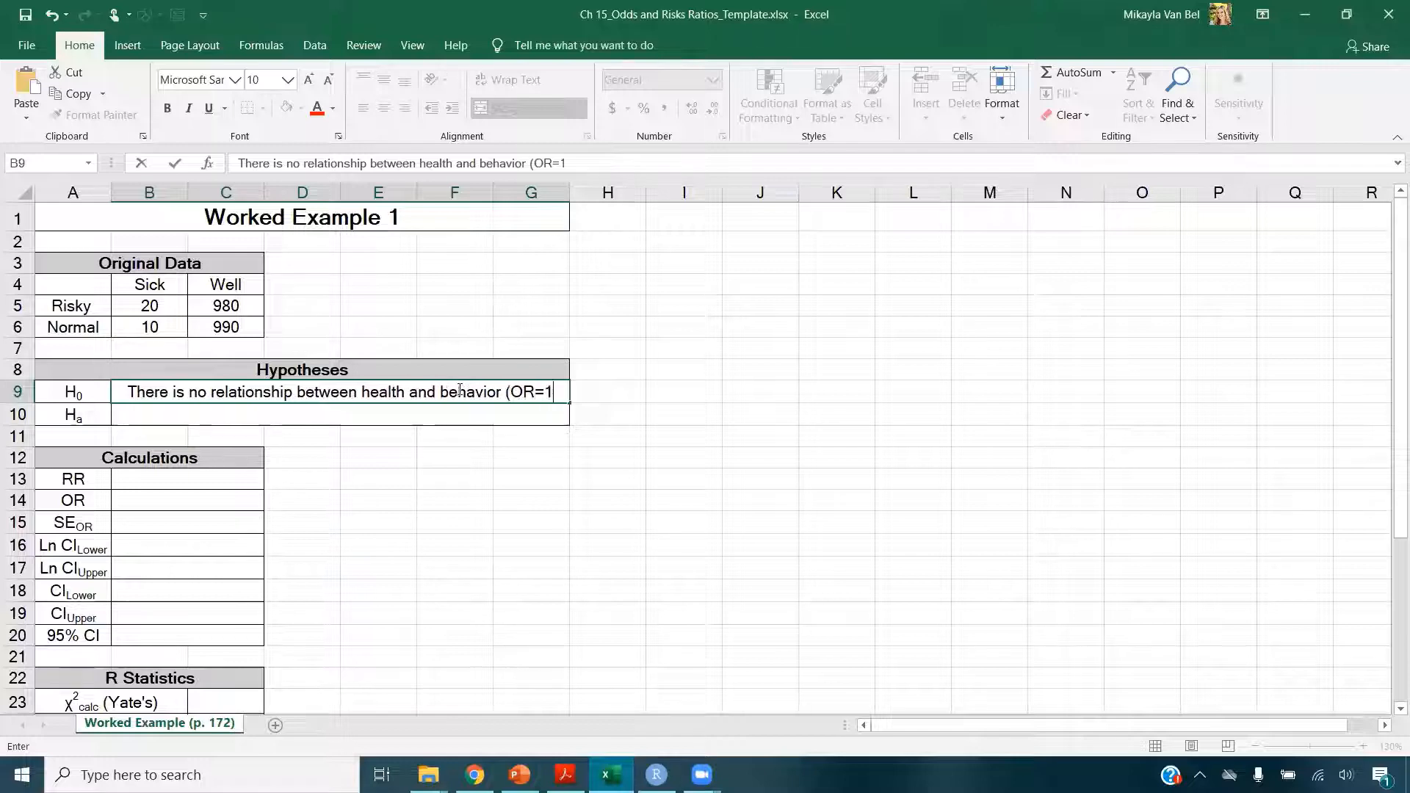
type(").")
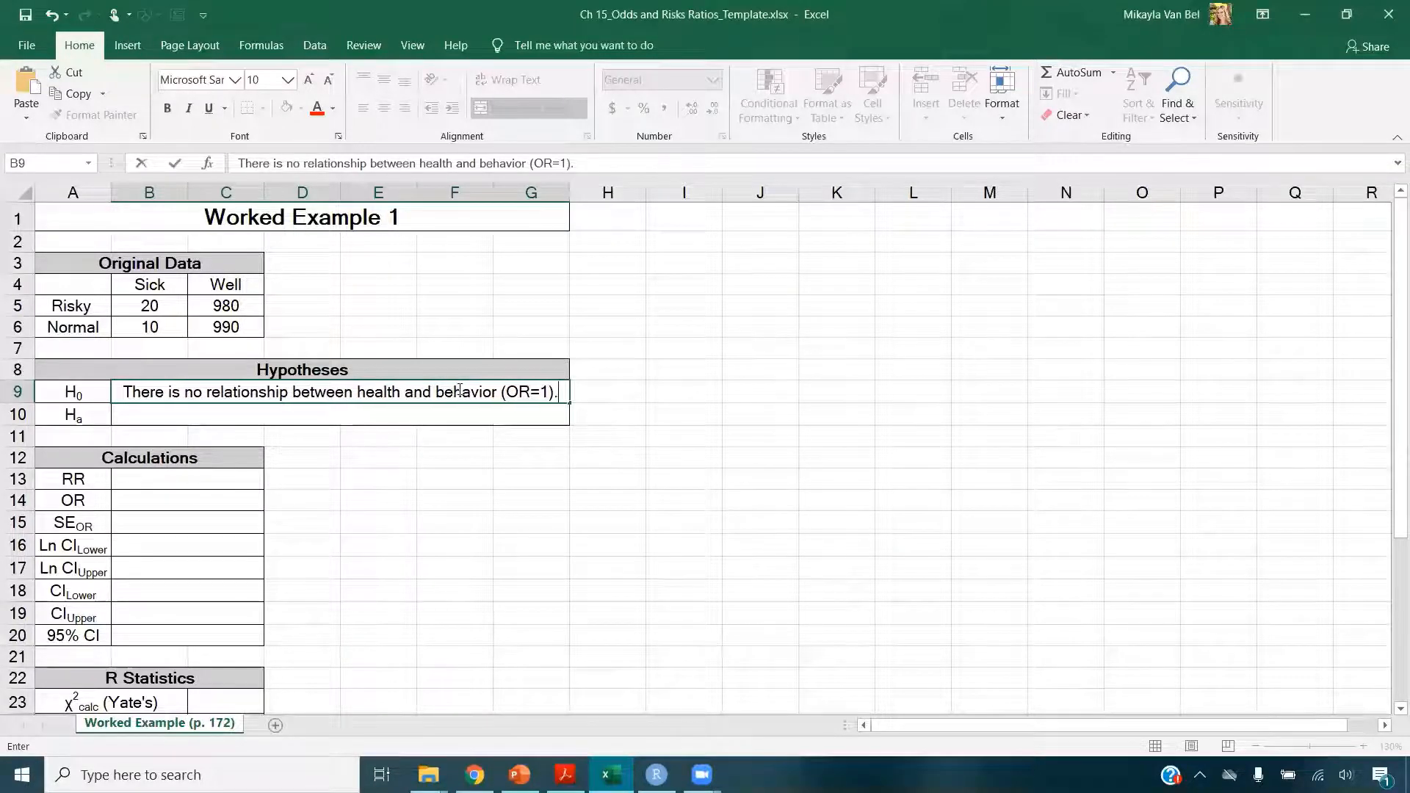
key("Return")
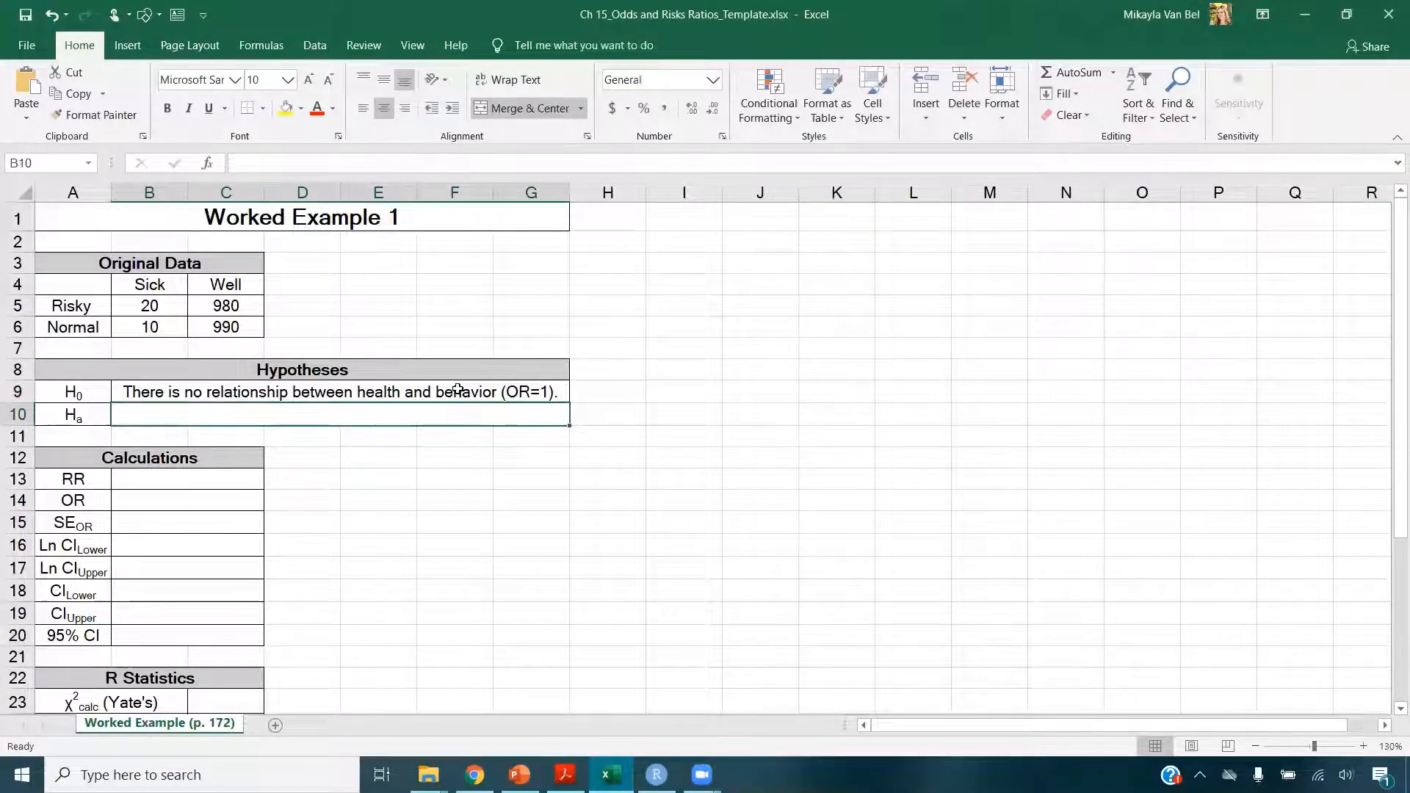
Enter the alternative hypothesis in the Ha row: "There is a relationship between health and behavior."
type("There is a ")
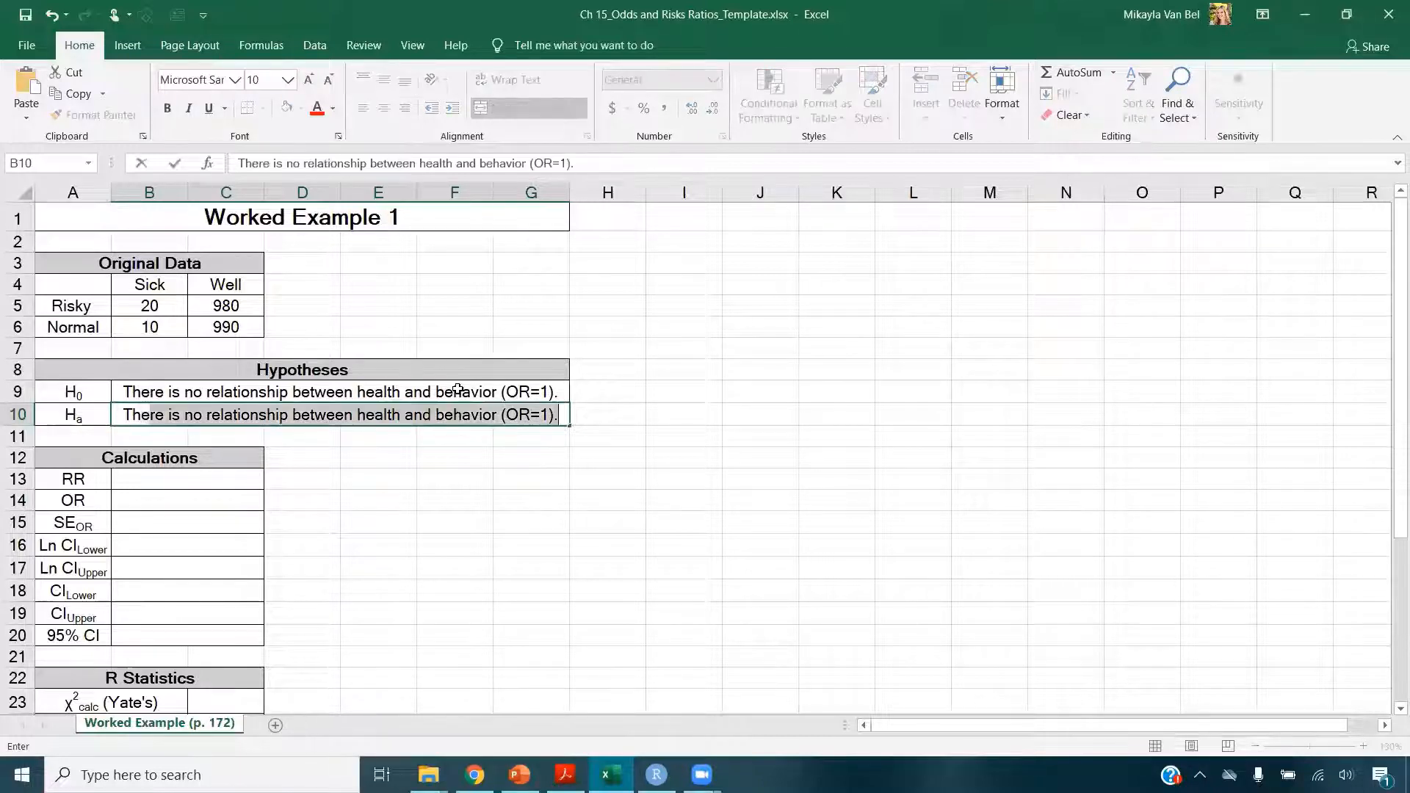
type("relations")
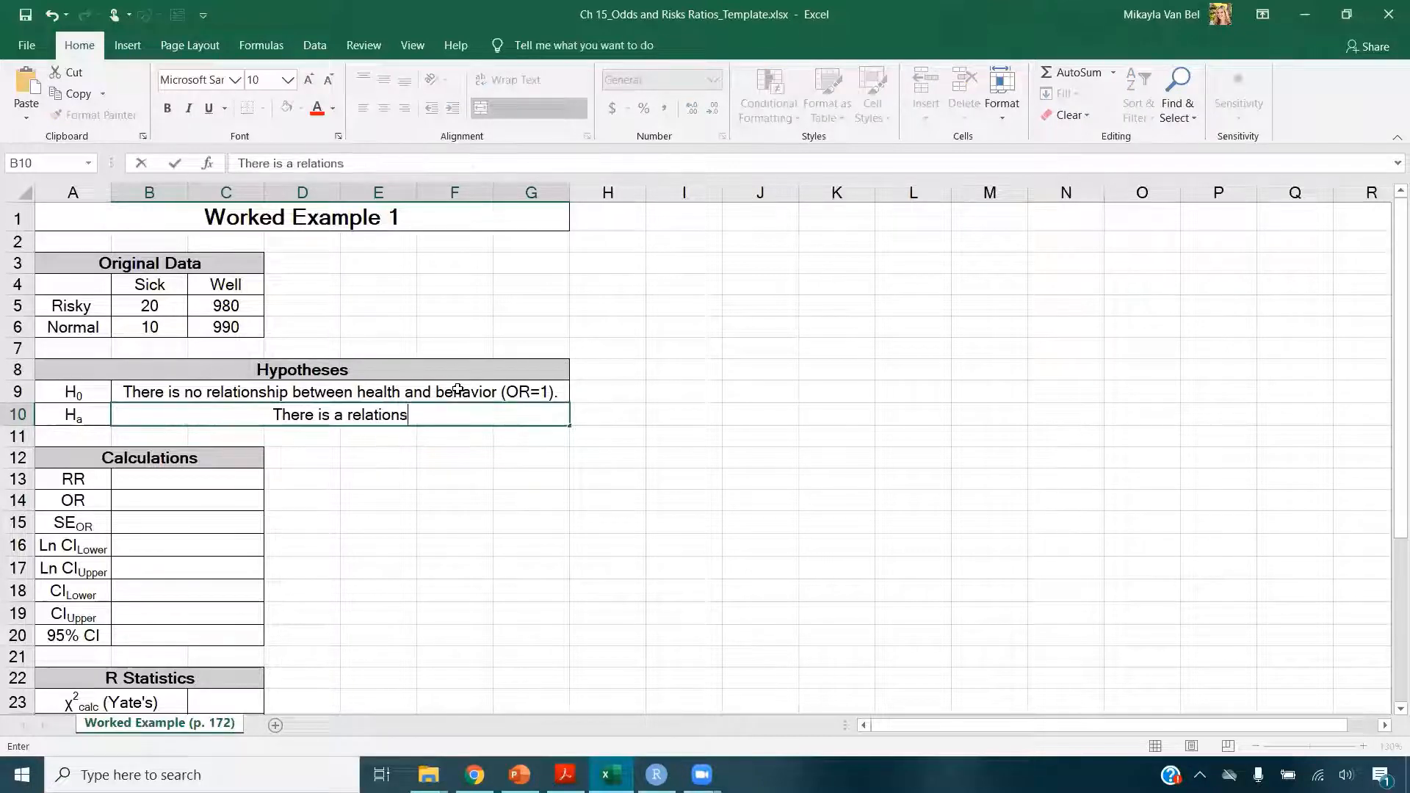
type("hip between healt")
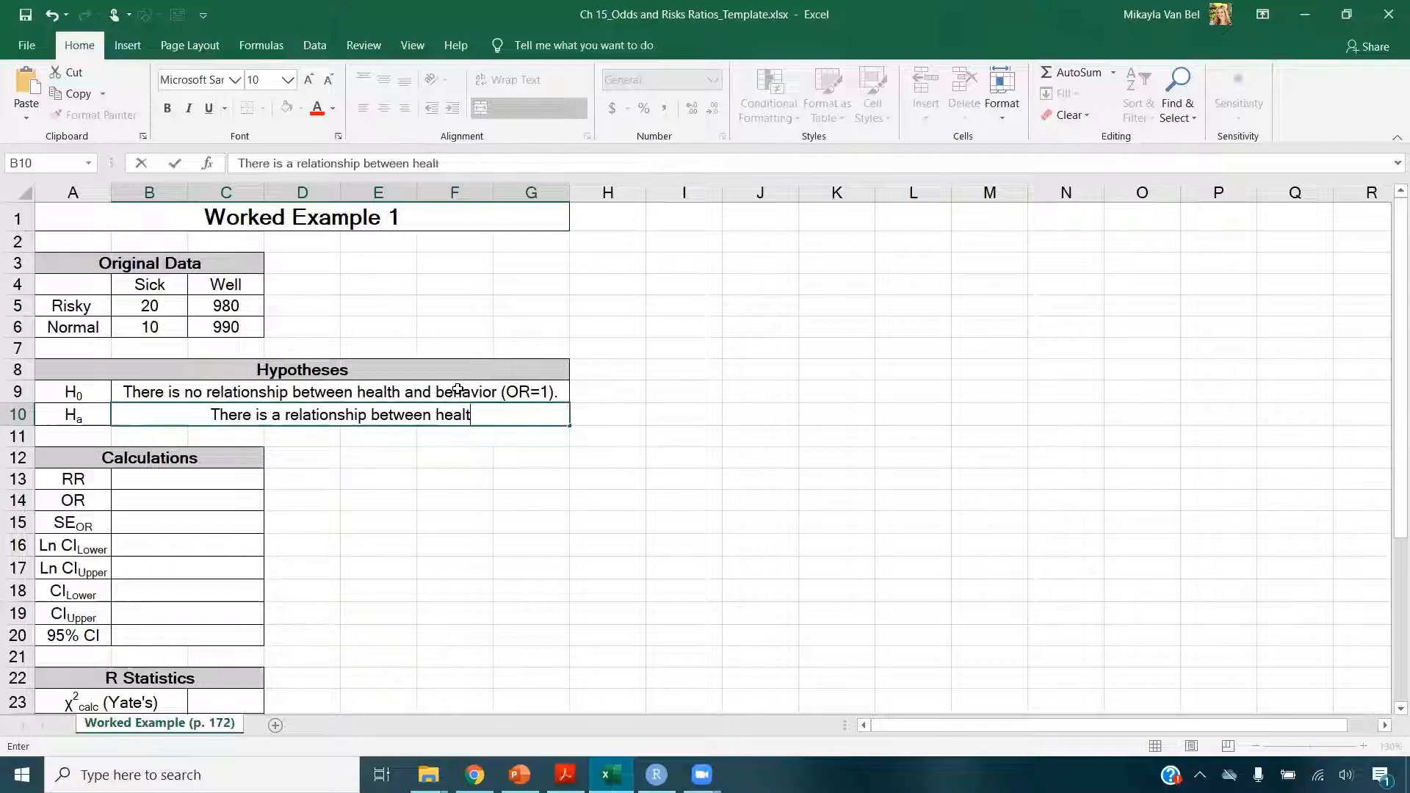
type("h and behav")
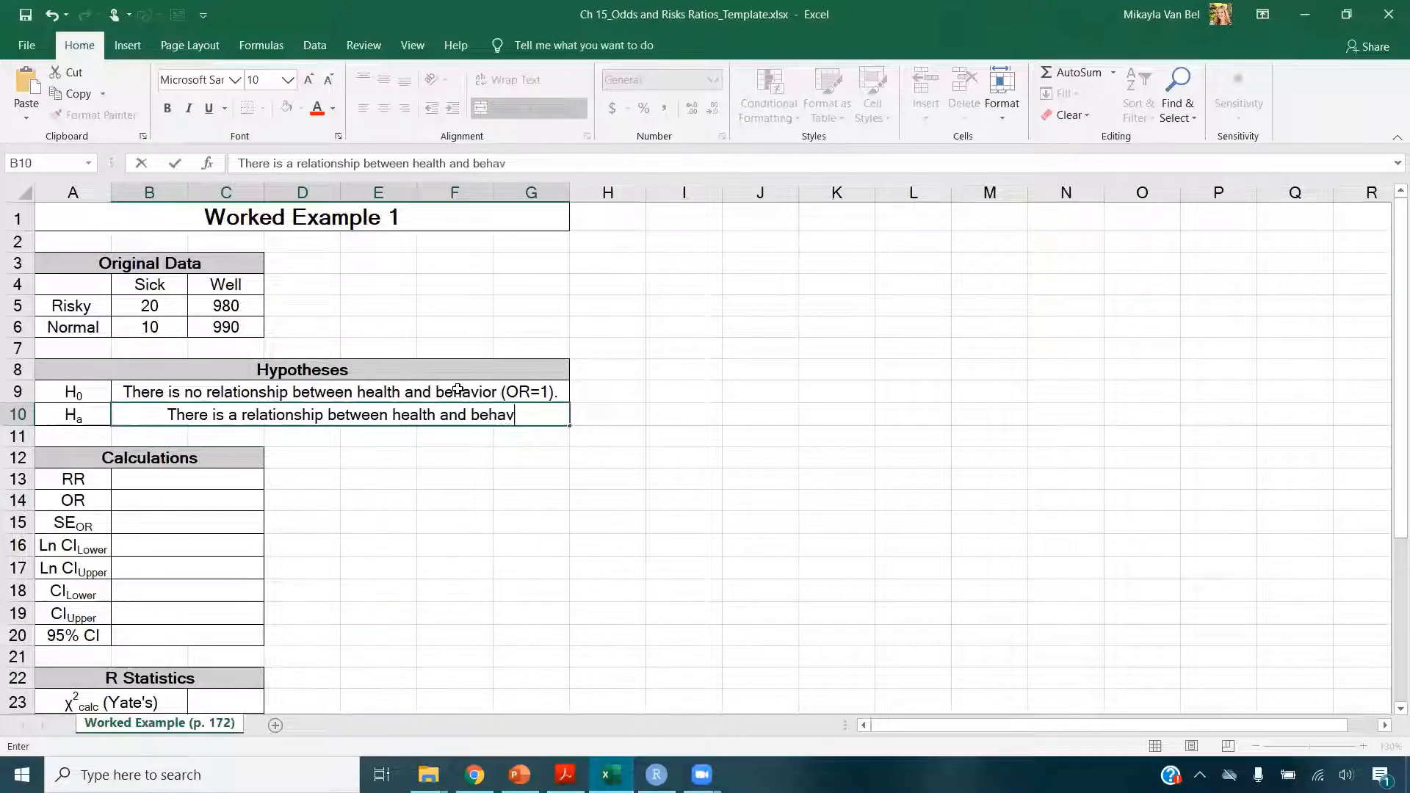
type("ior.")
key("Return")
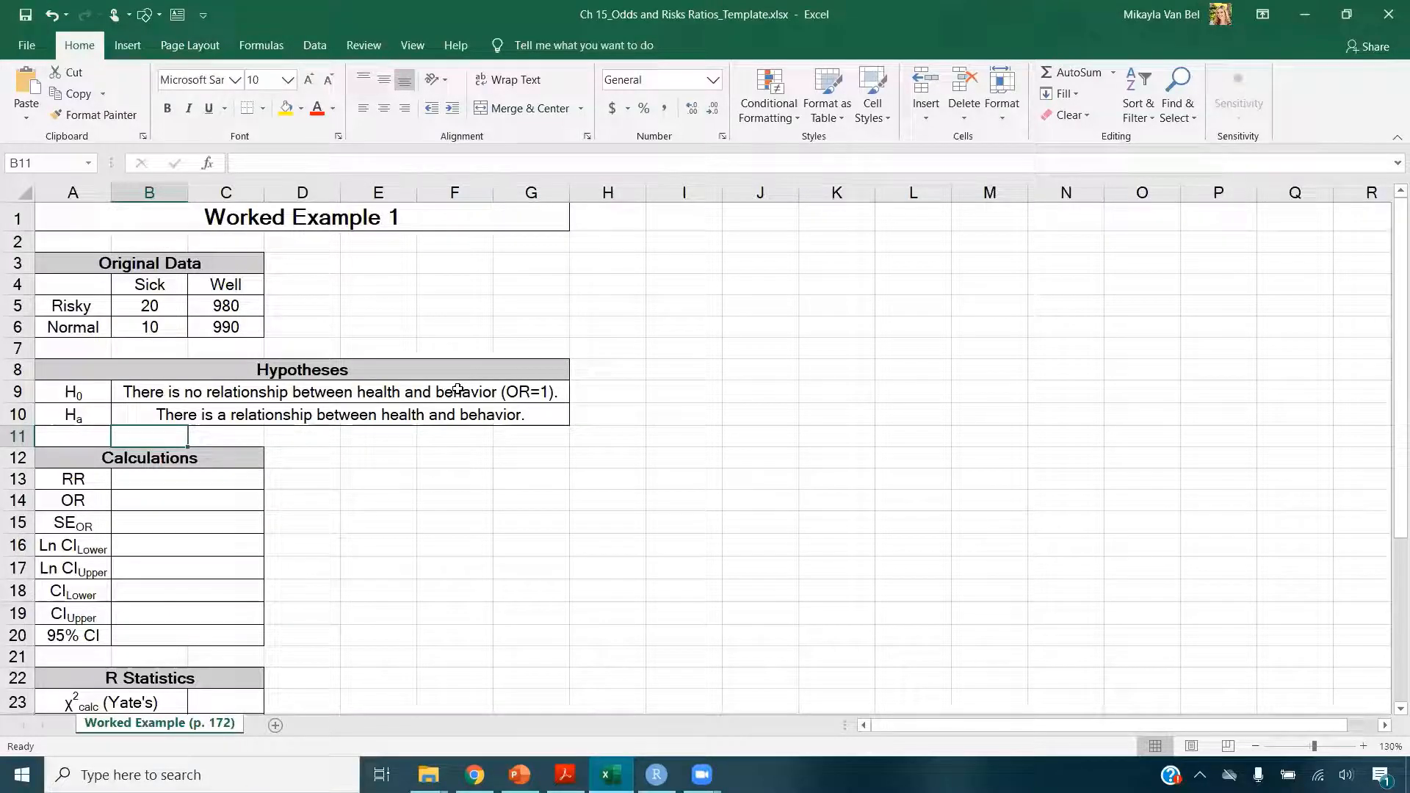
Calculate the relative risk in the RR row, cell B13, with the formula =(B5/(B5+C5))/(B6/(B6+C6))
left_click(223, 481)
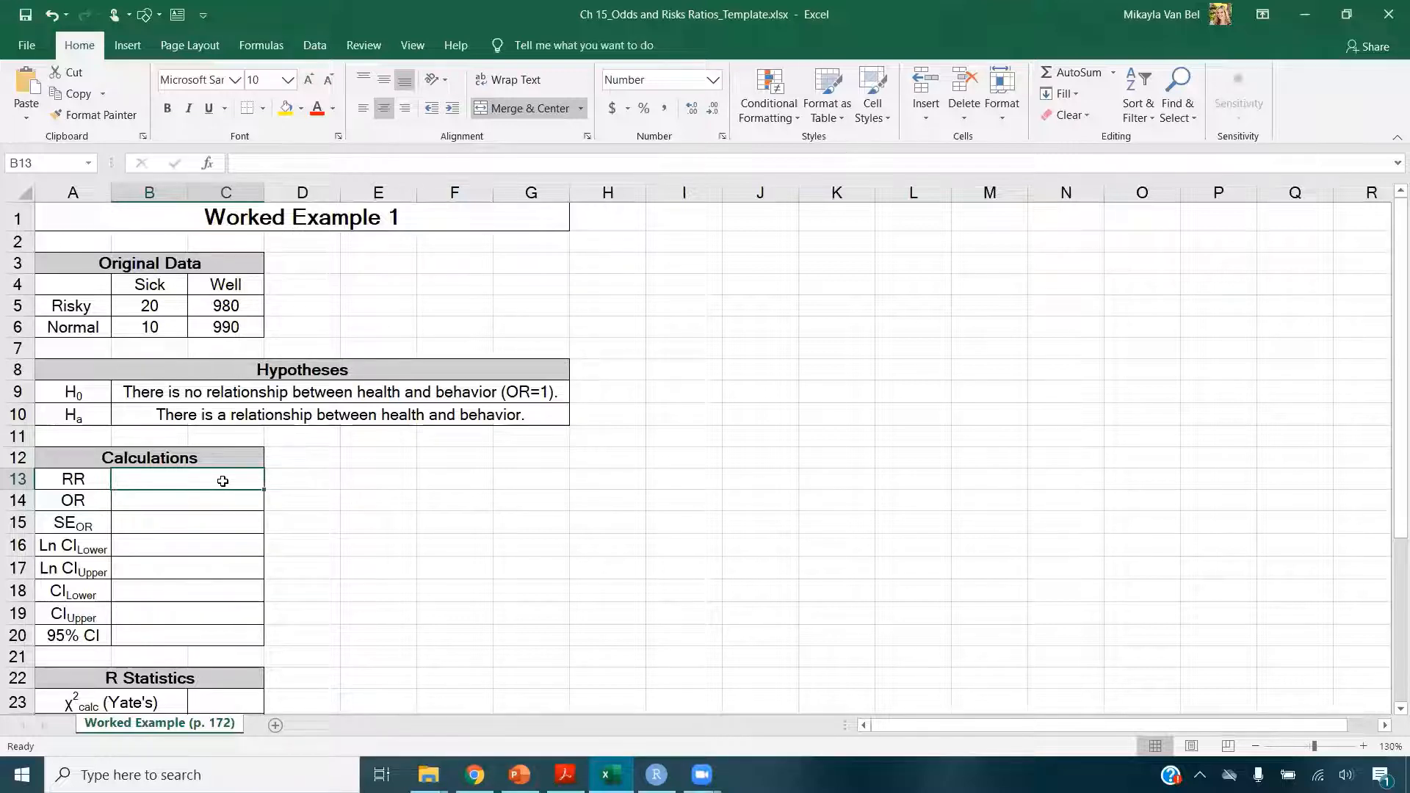
type("=")
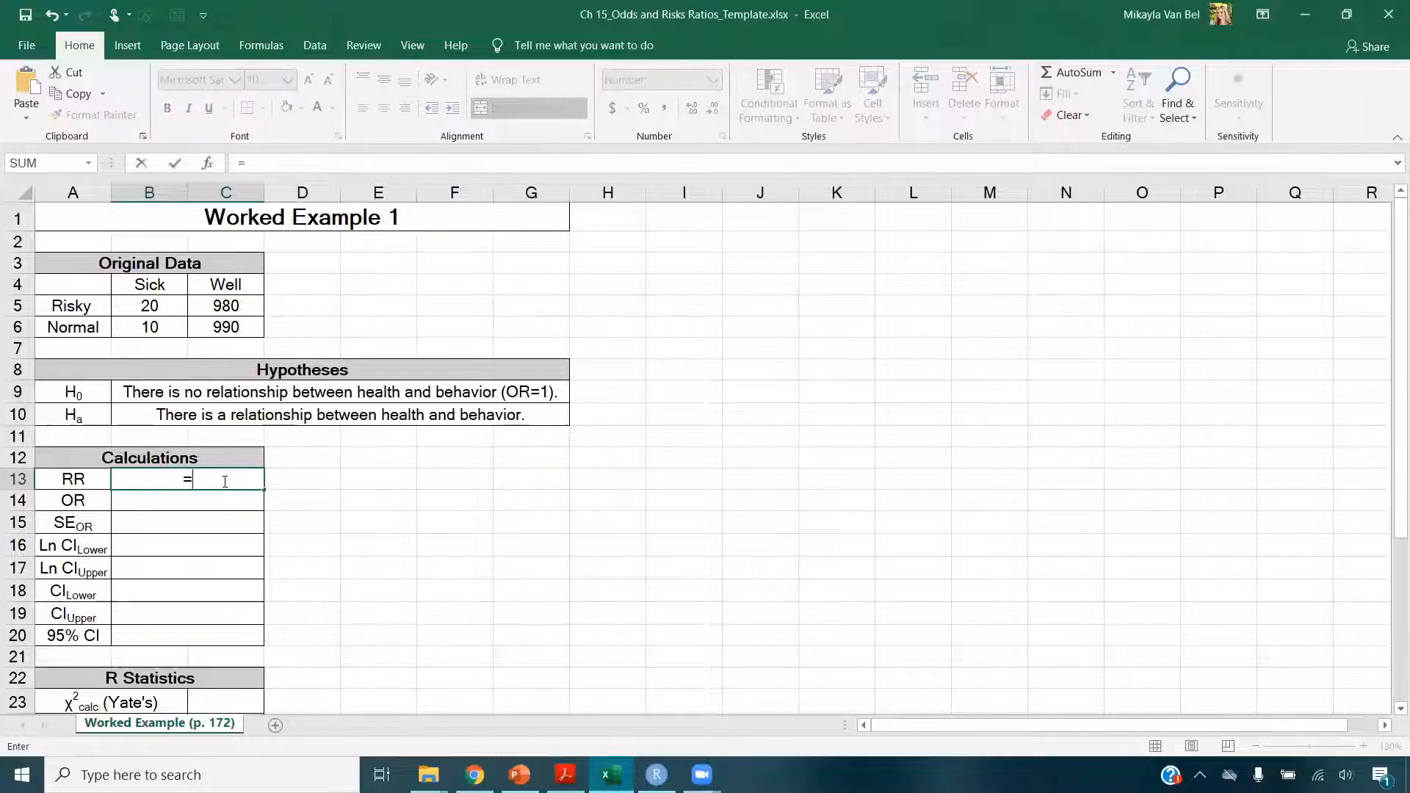
type("(")
left_click(165, 308)
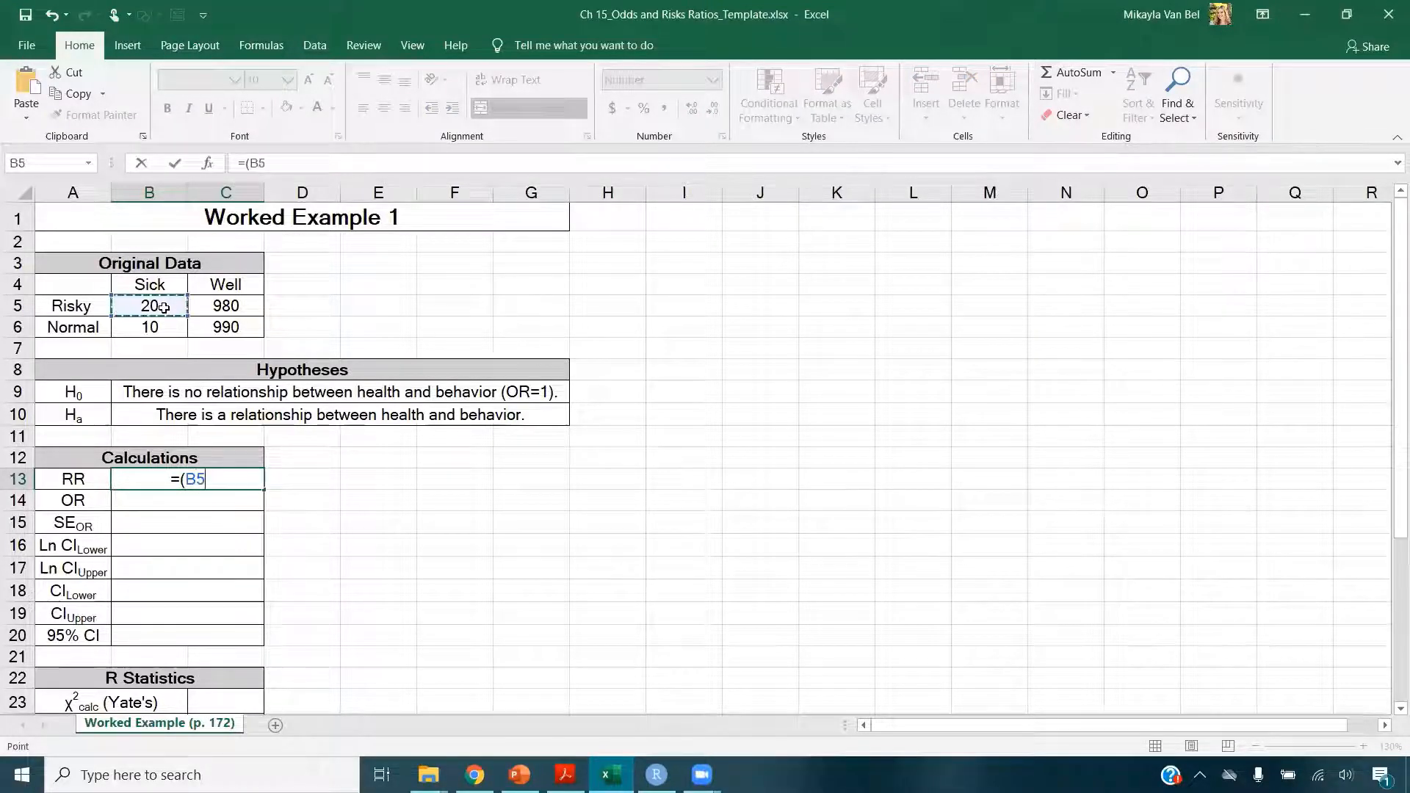
type("/")
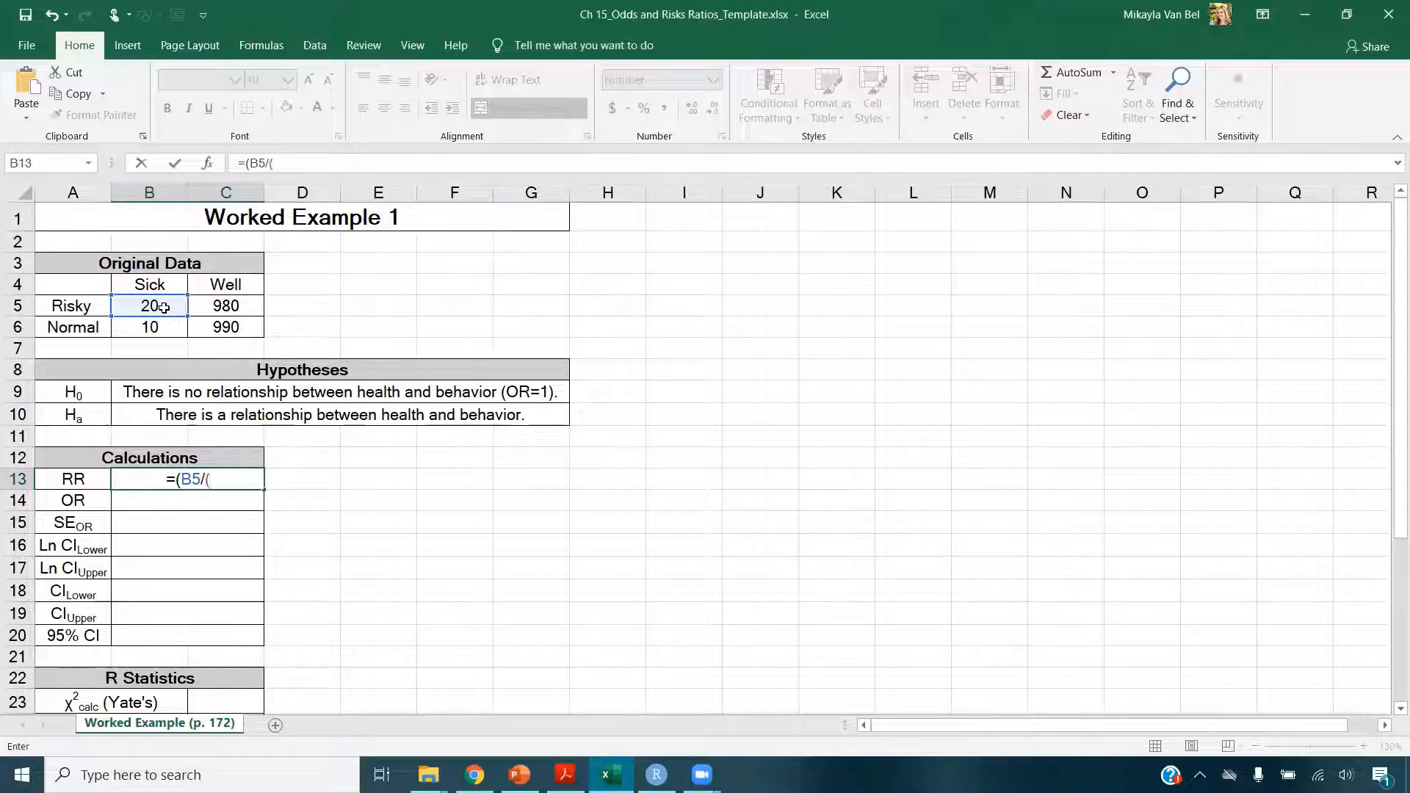
type("(")
left_click(163, 307)
type("+")
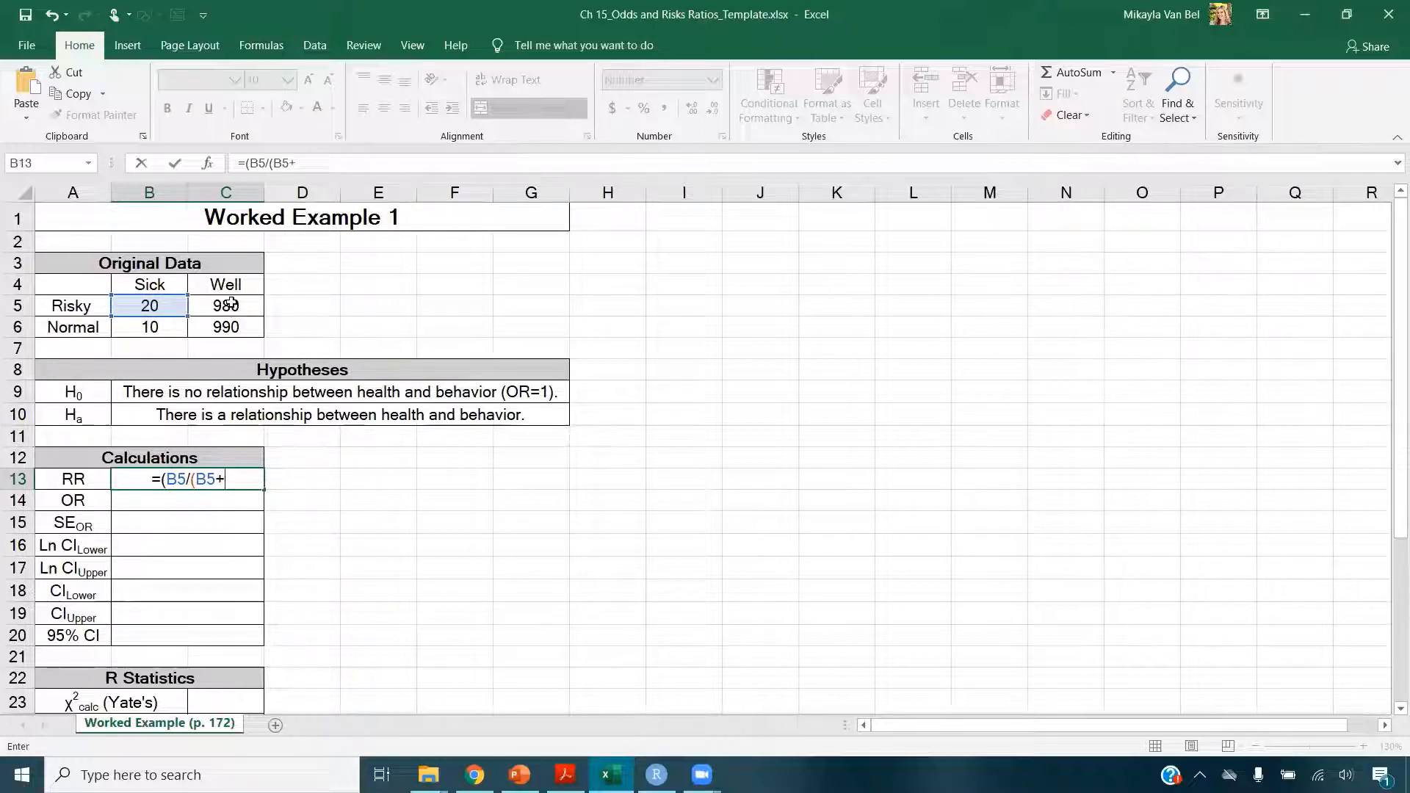
left_click(231, 304)
type(")")
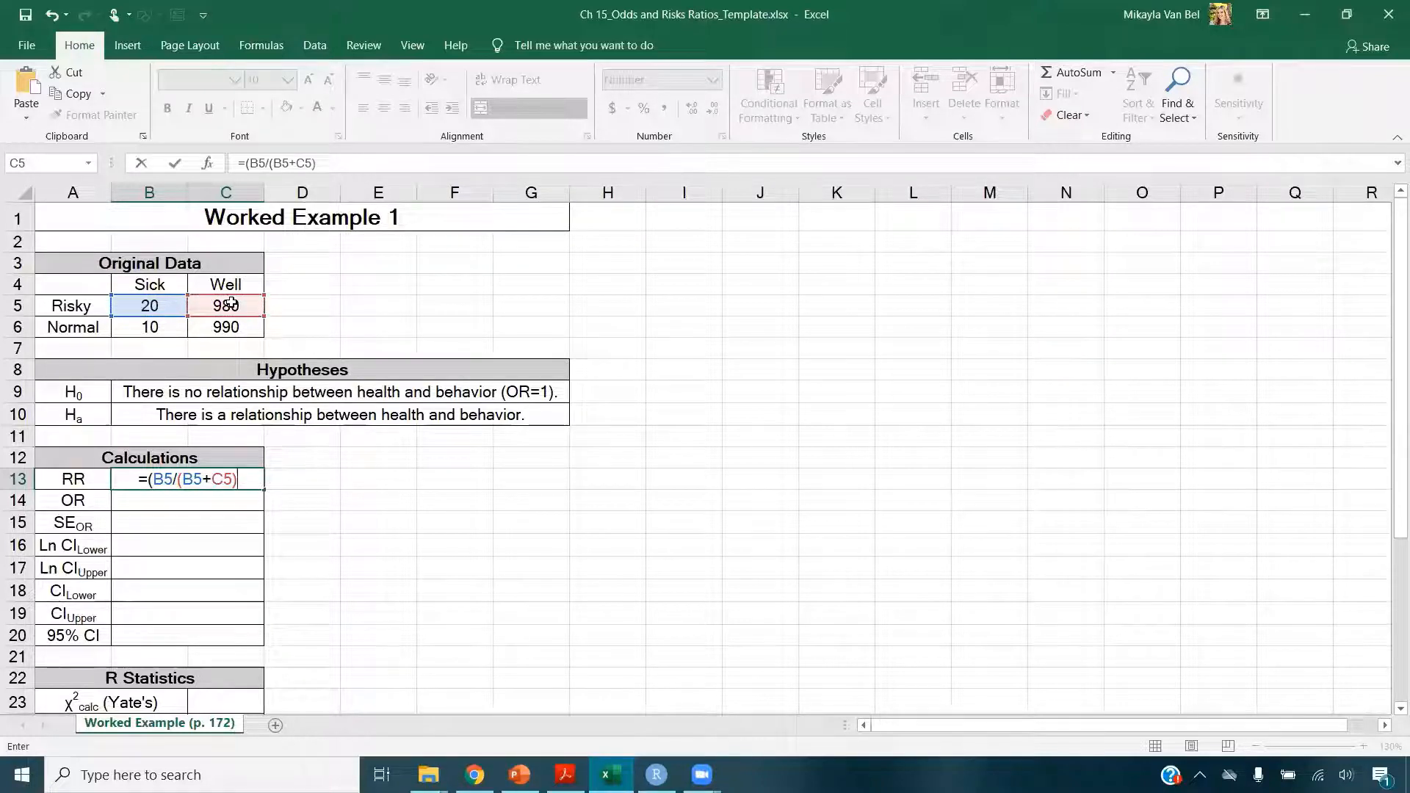
type(")")
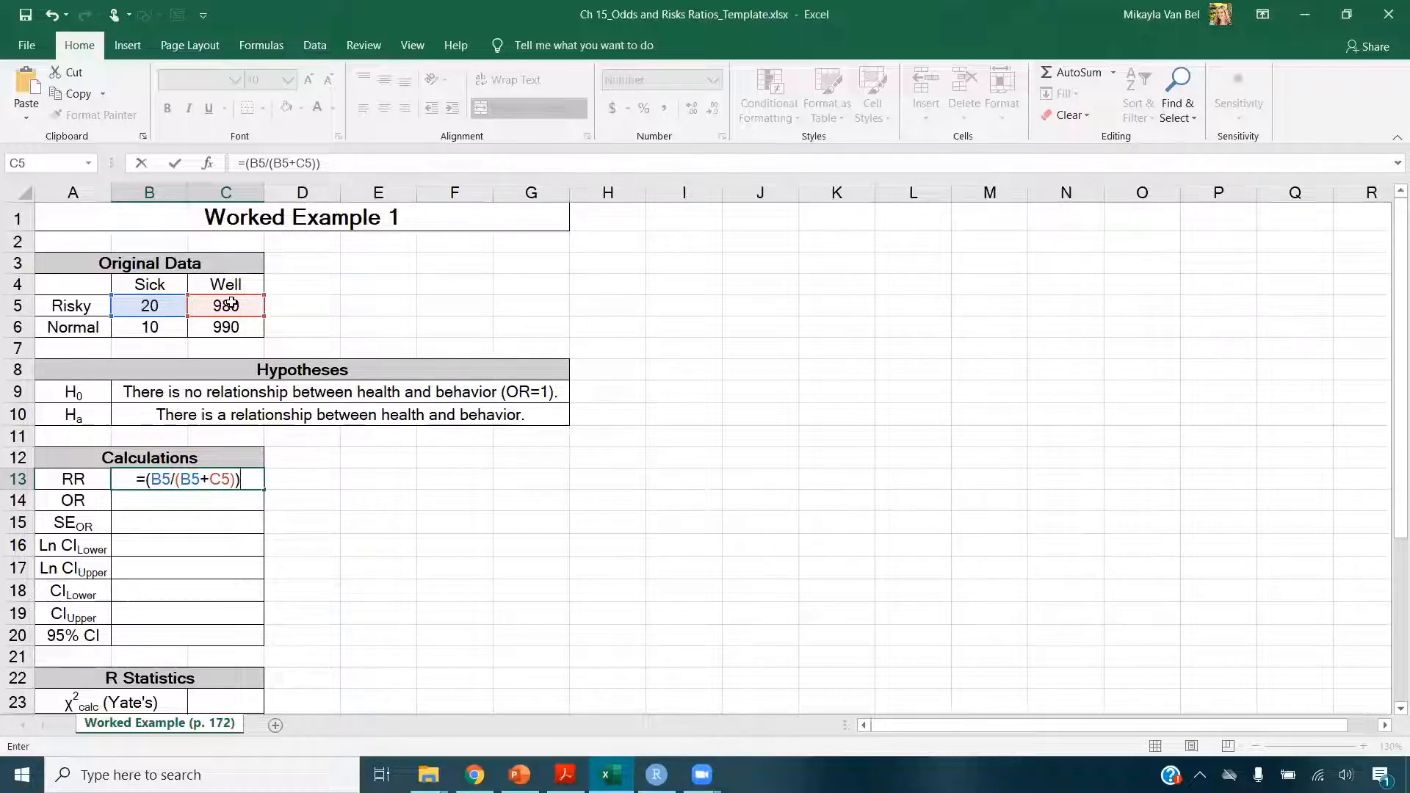
type("/")
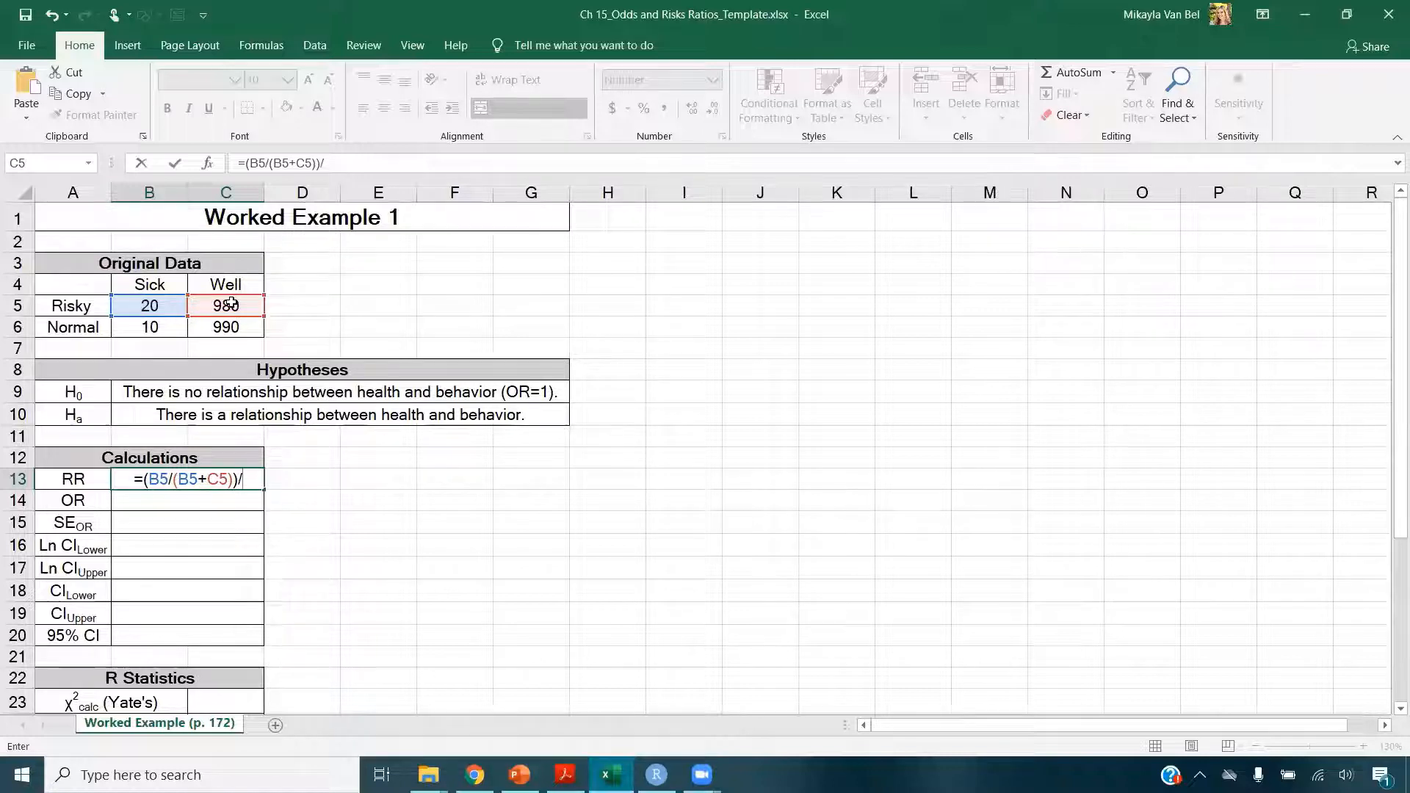
type("(")
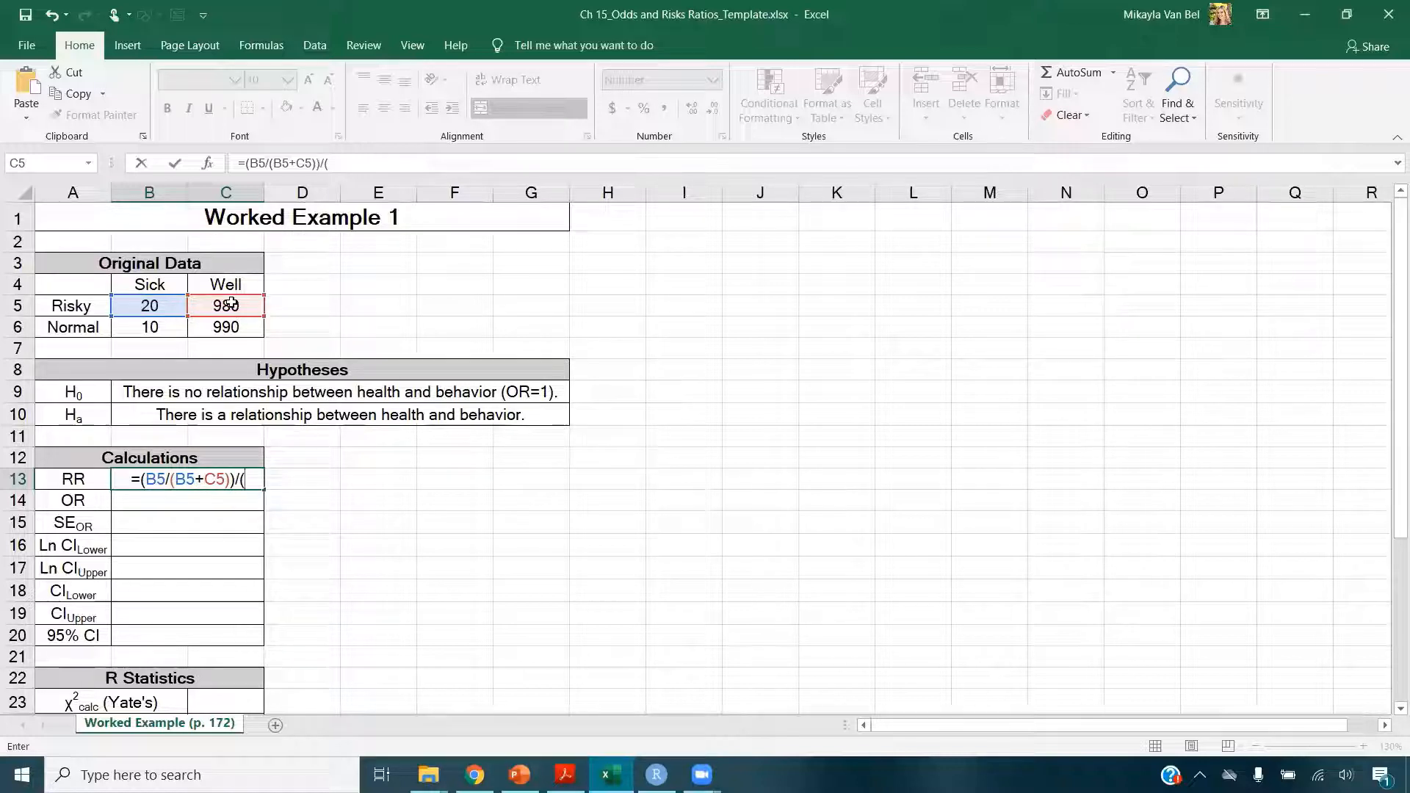
left_click(157, 325)
type("/")
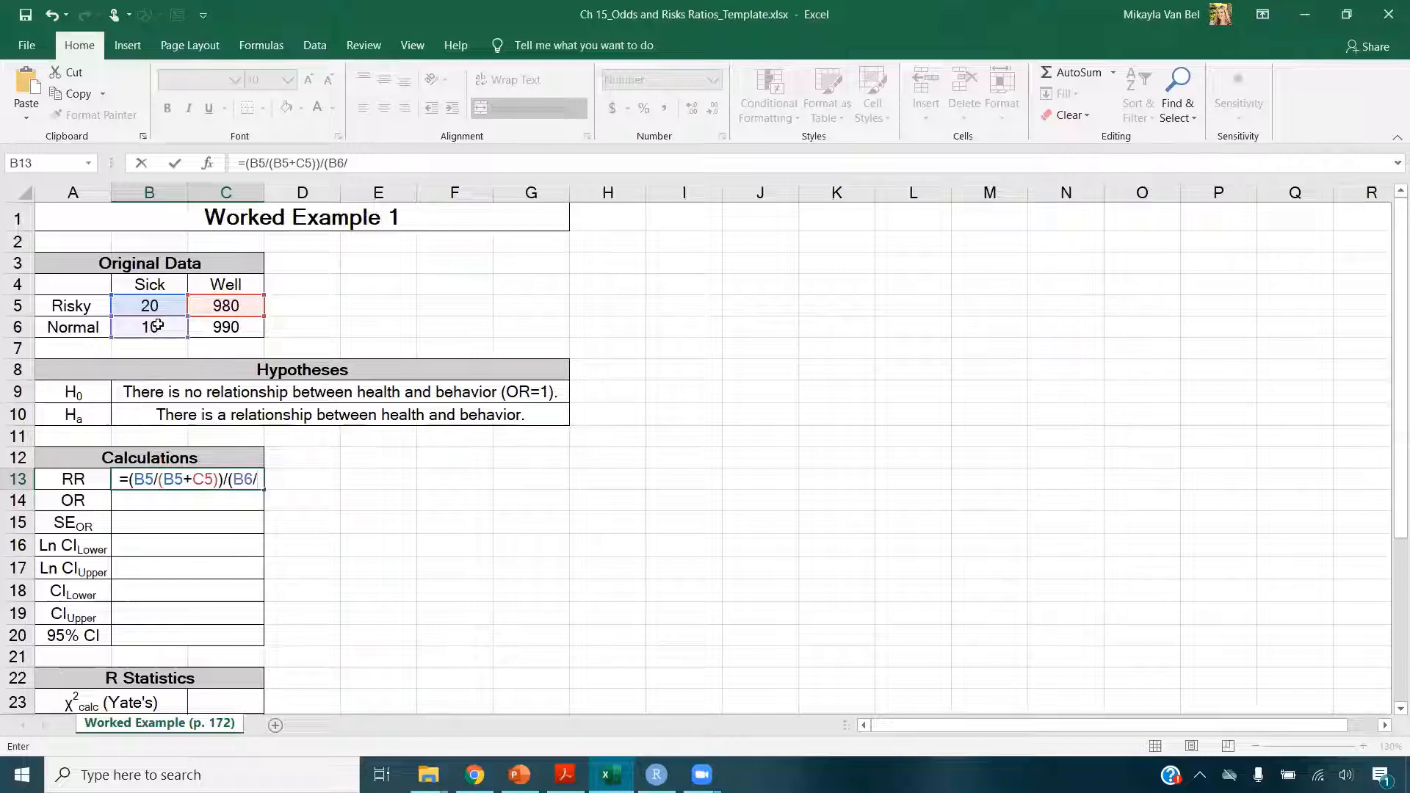
type("(")
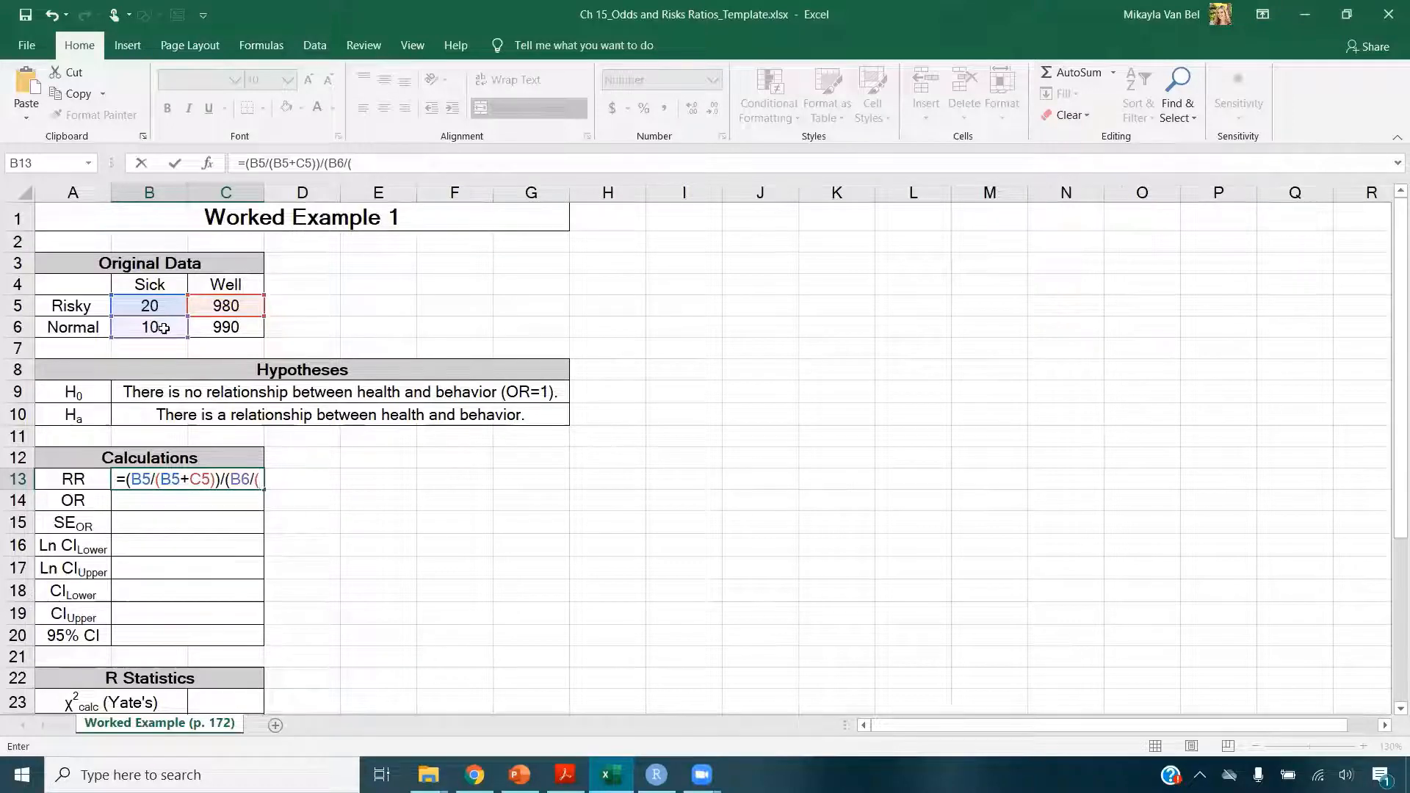
left_click(163, 328)
type("+")
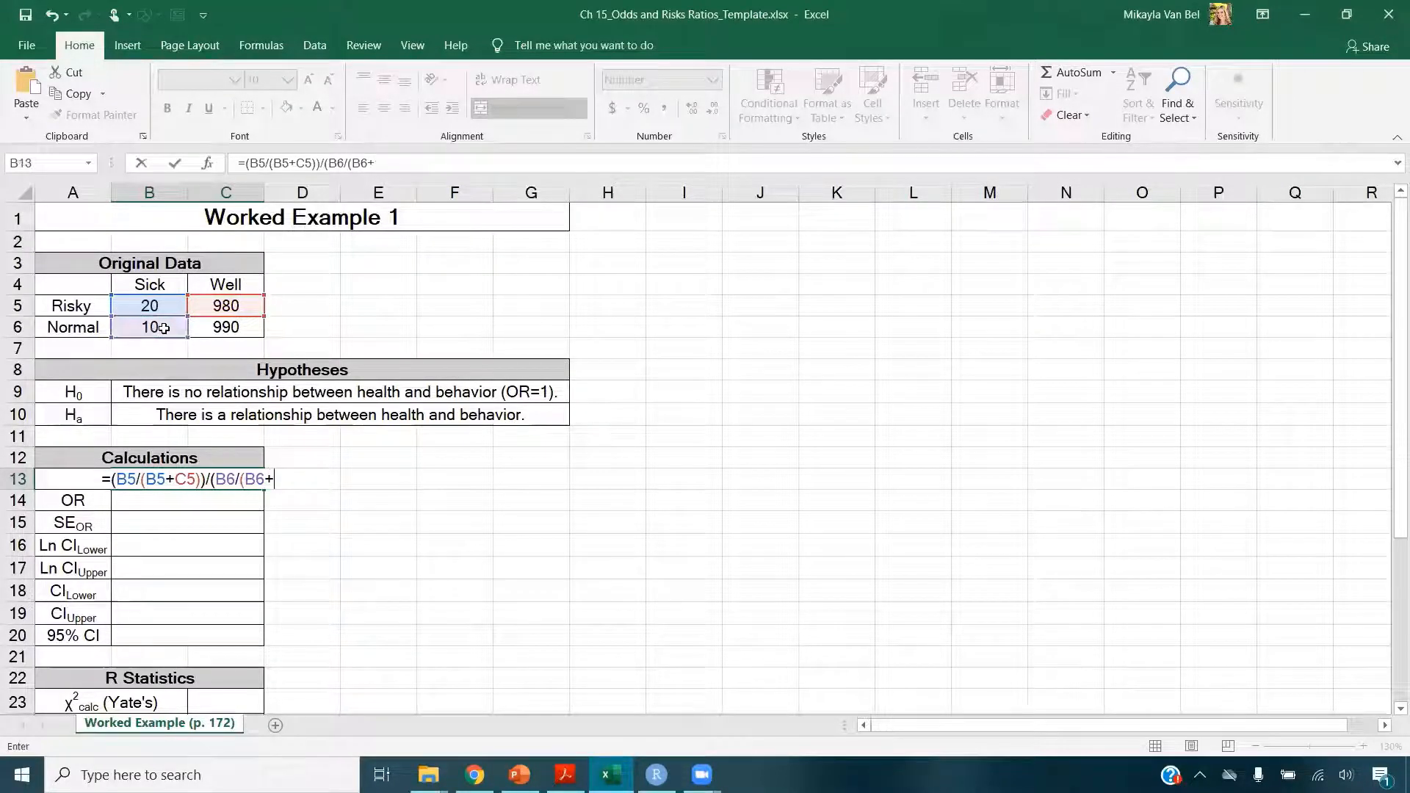
left_click(217, 330)
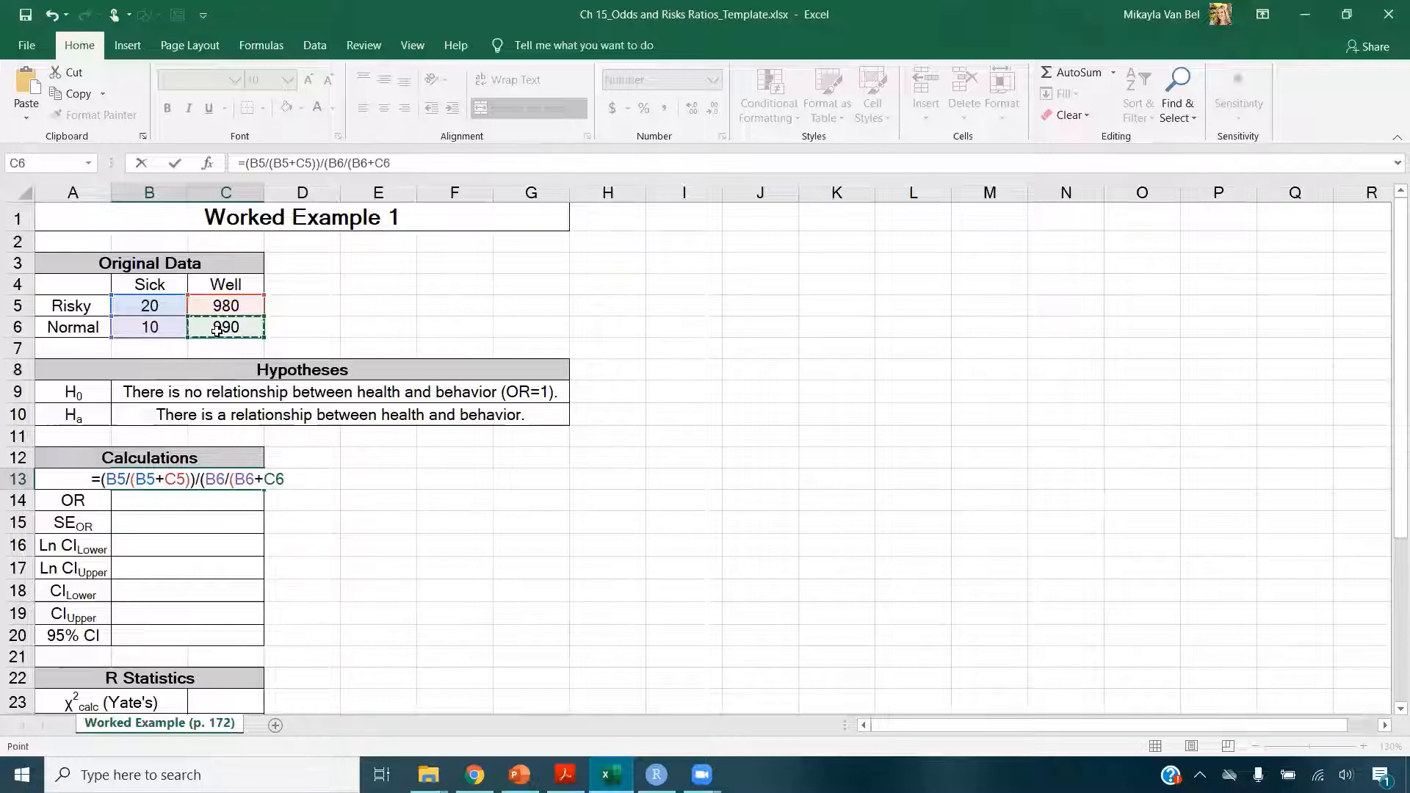
type("))")
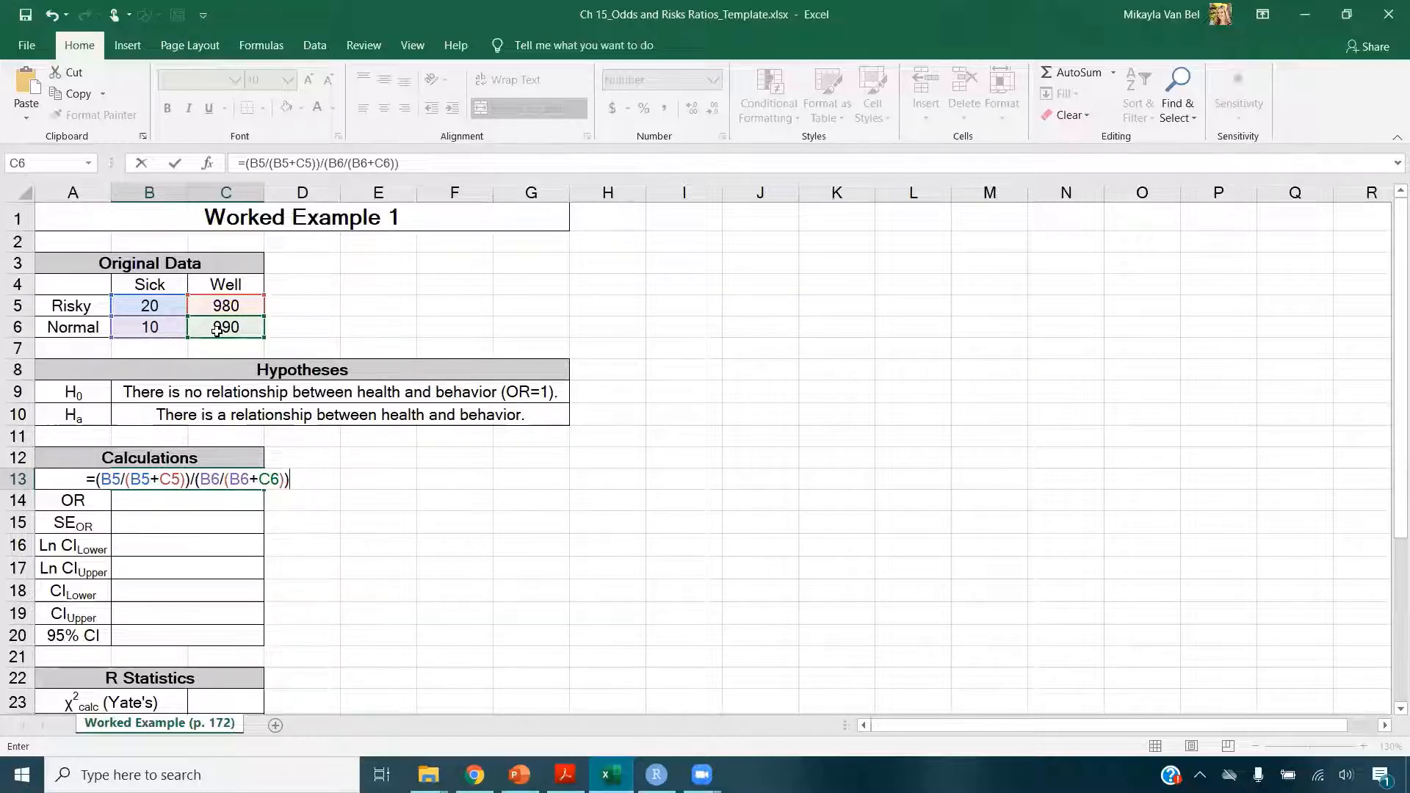
key("Return")
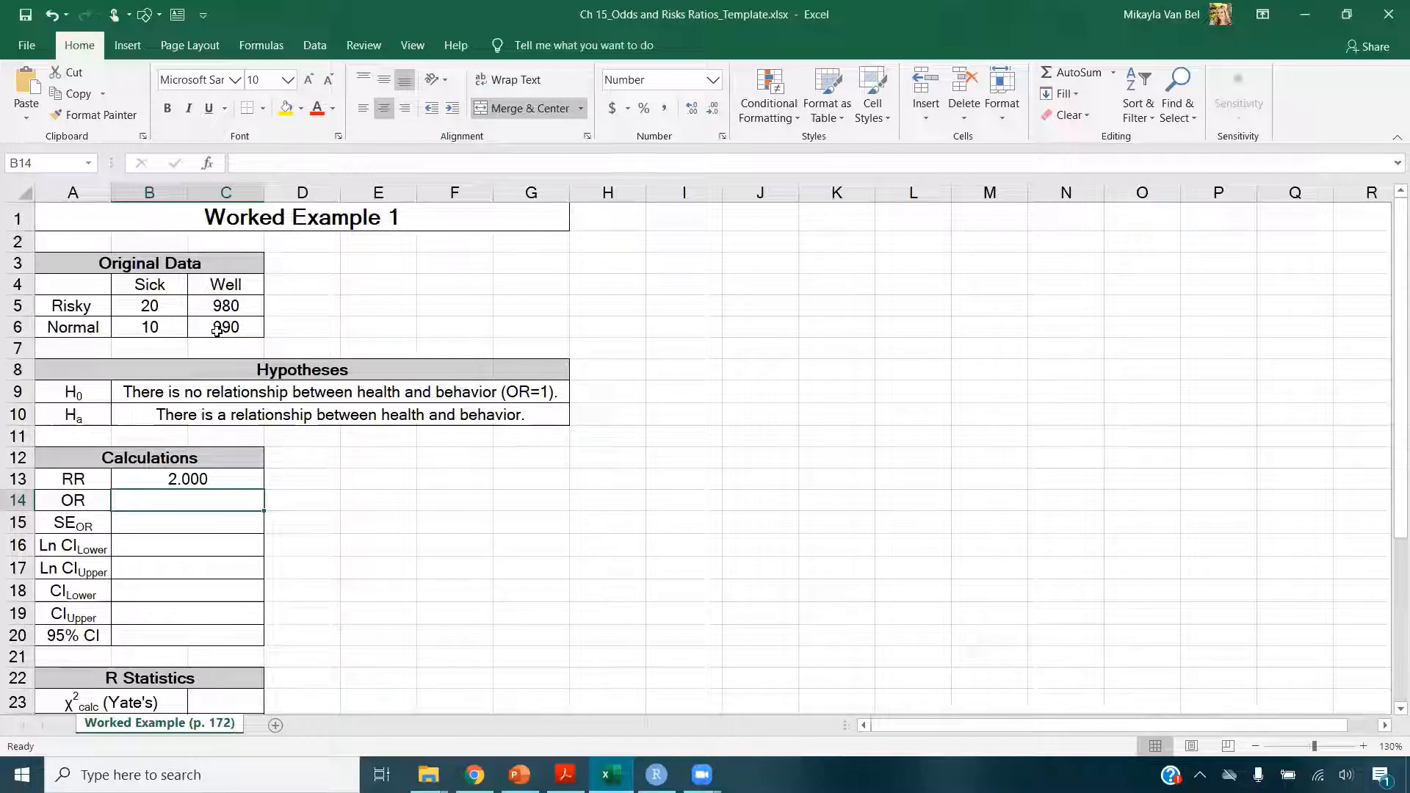
Calculate the odds ratio in the OR row, cell B14, with the formula =(B5/B6)/(C5/C6)
type("=(")
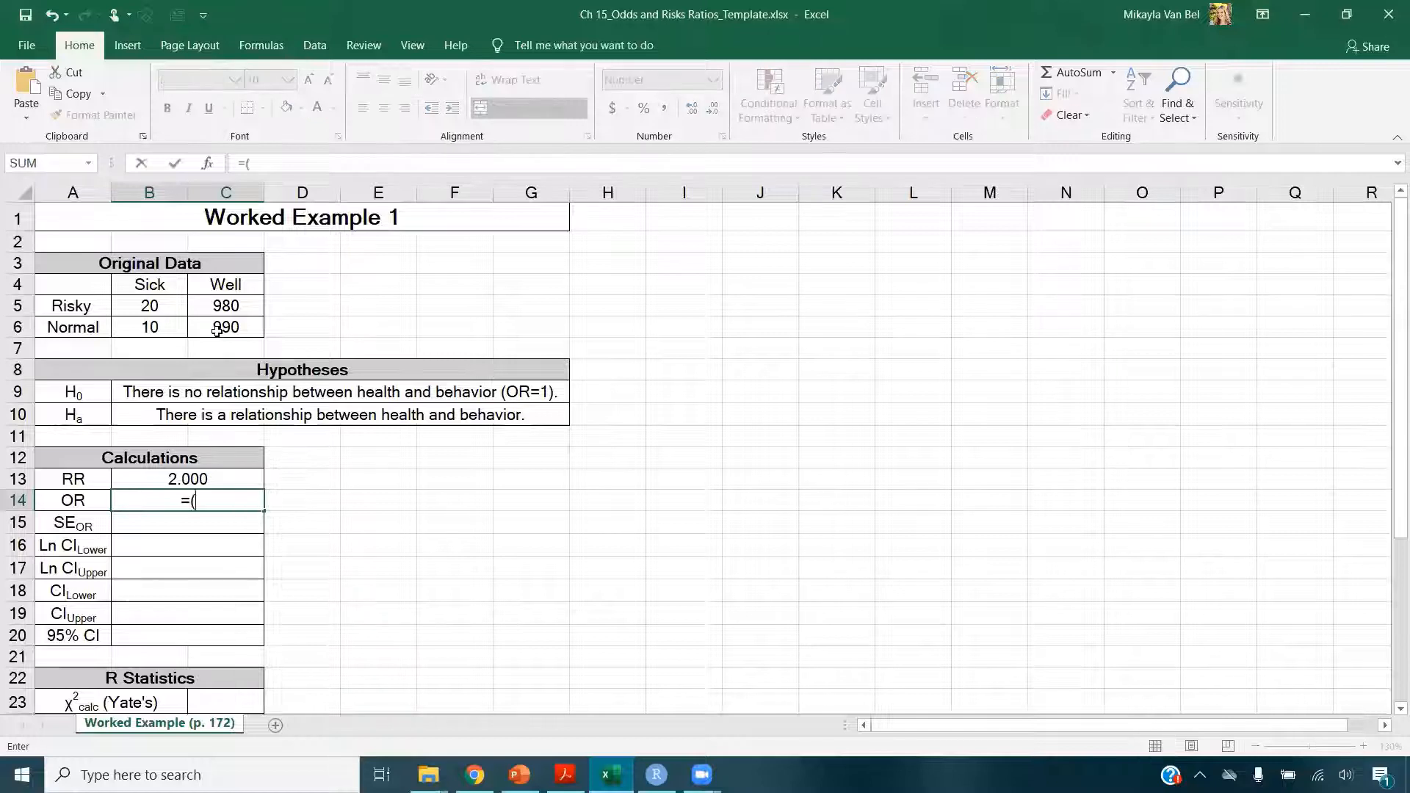
left_click(170, 308)
type("/")
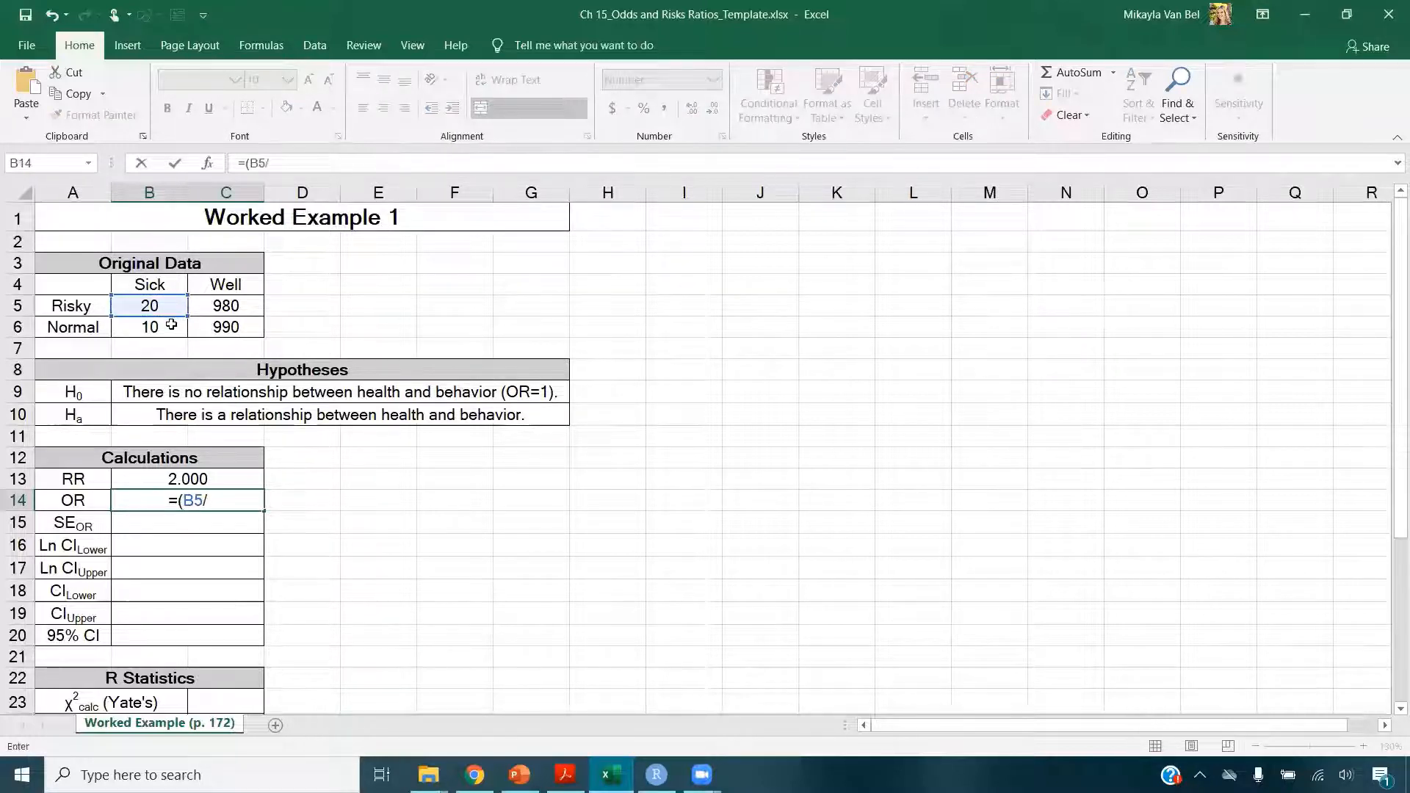
left_click(171, 324)
type(")")
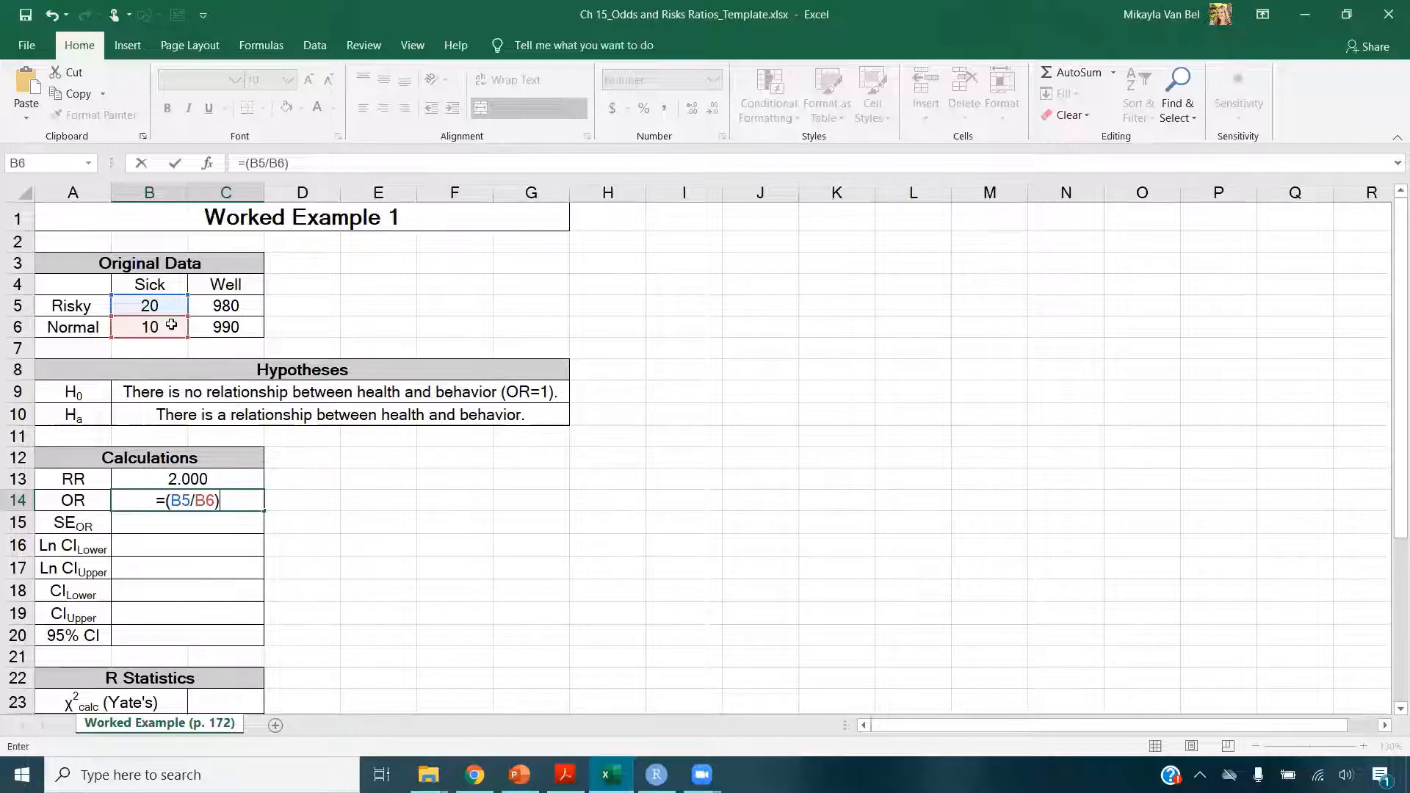
type("/(")
left_click(207, 305)
type("/")
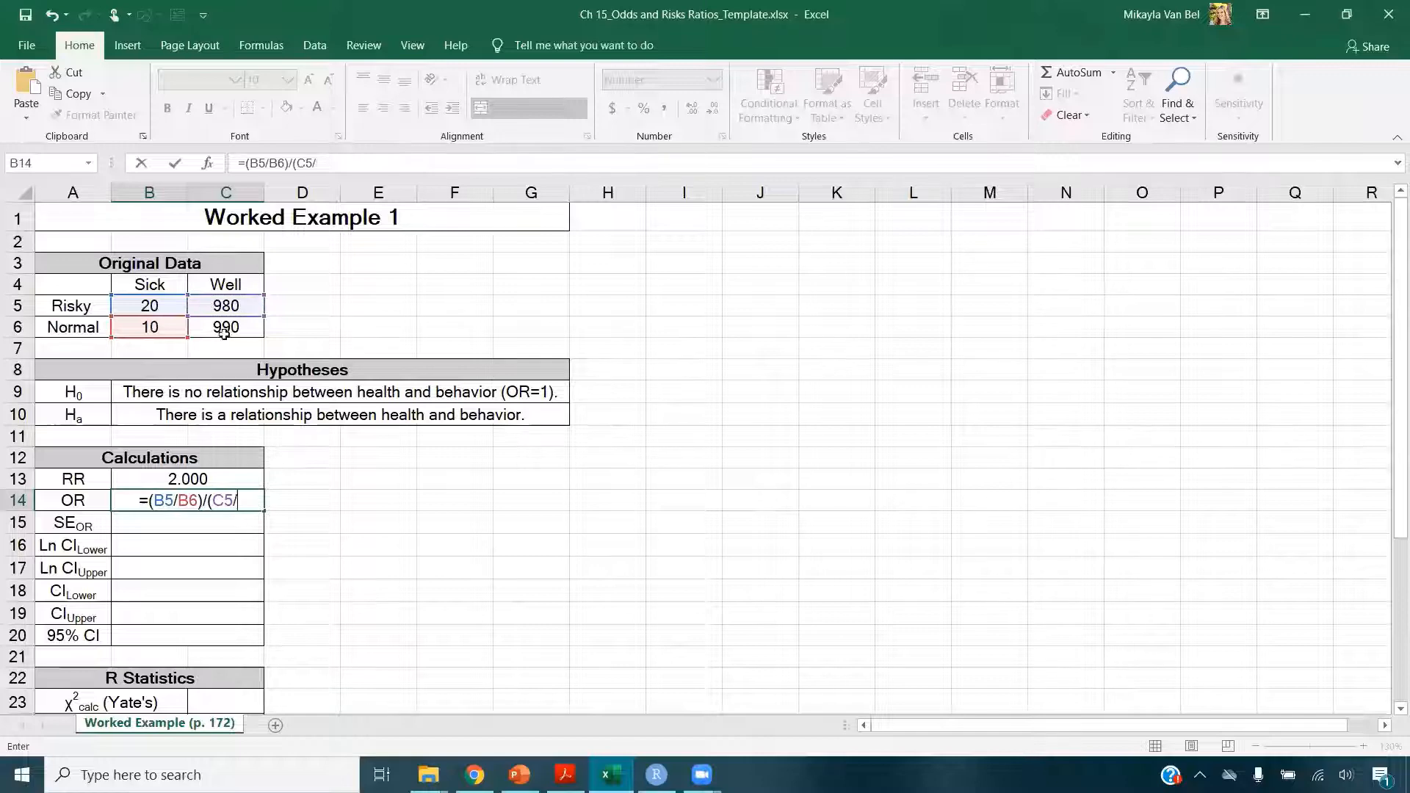
left_click(232, 328)
type(")")
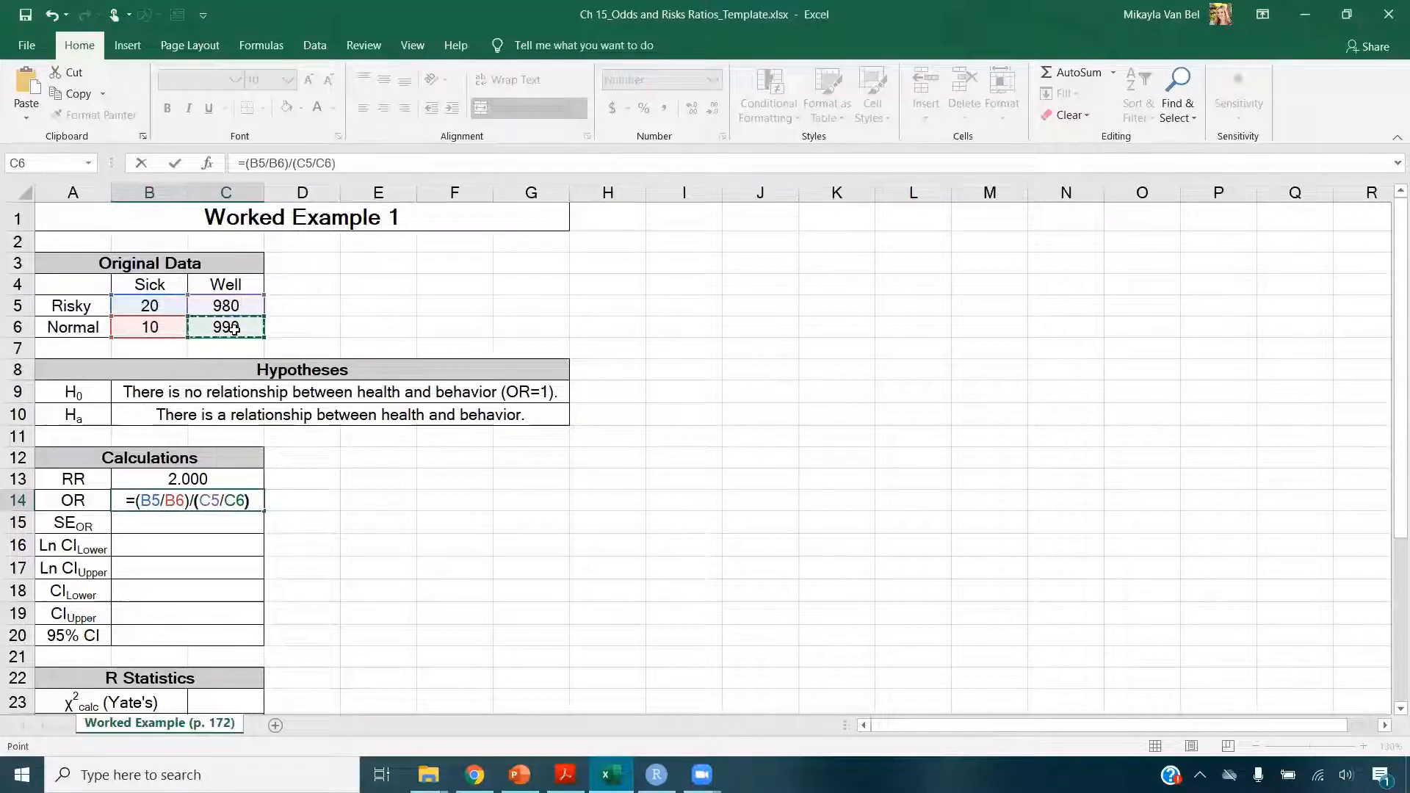
key("Return")
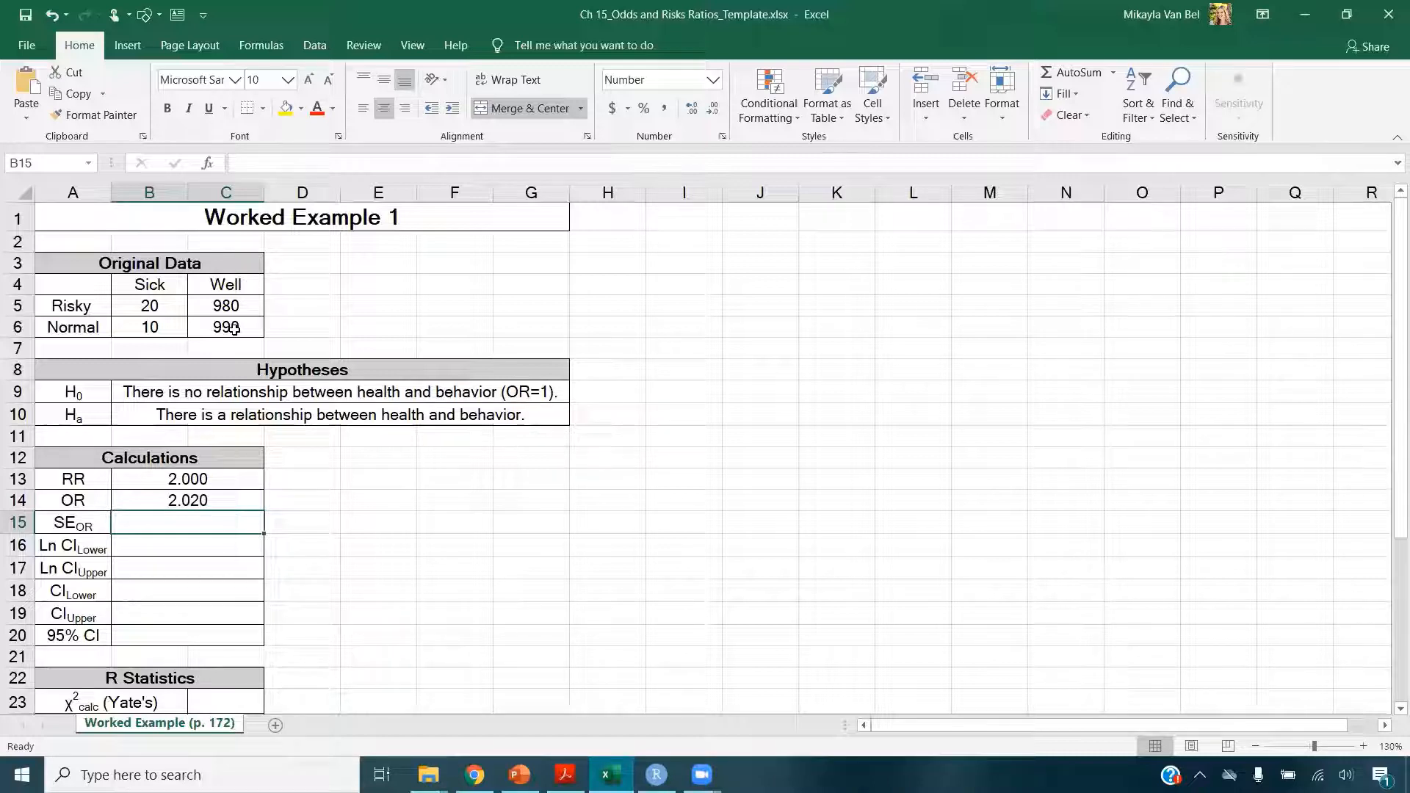
Calculate the standard error of the odds ratio in cell B15 with the formula =SQRT(1/B5+1/C5+1/B6+1/C6)
type("=sqrt")
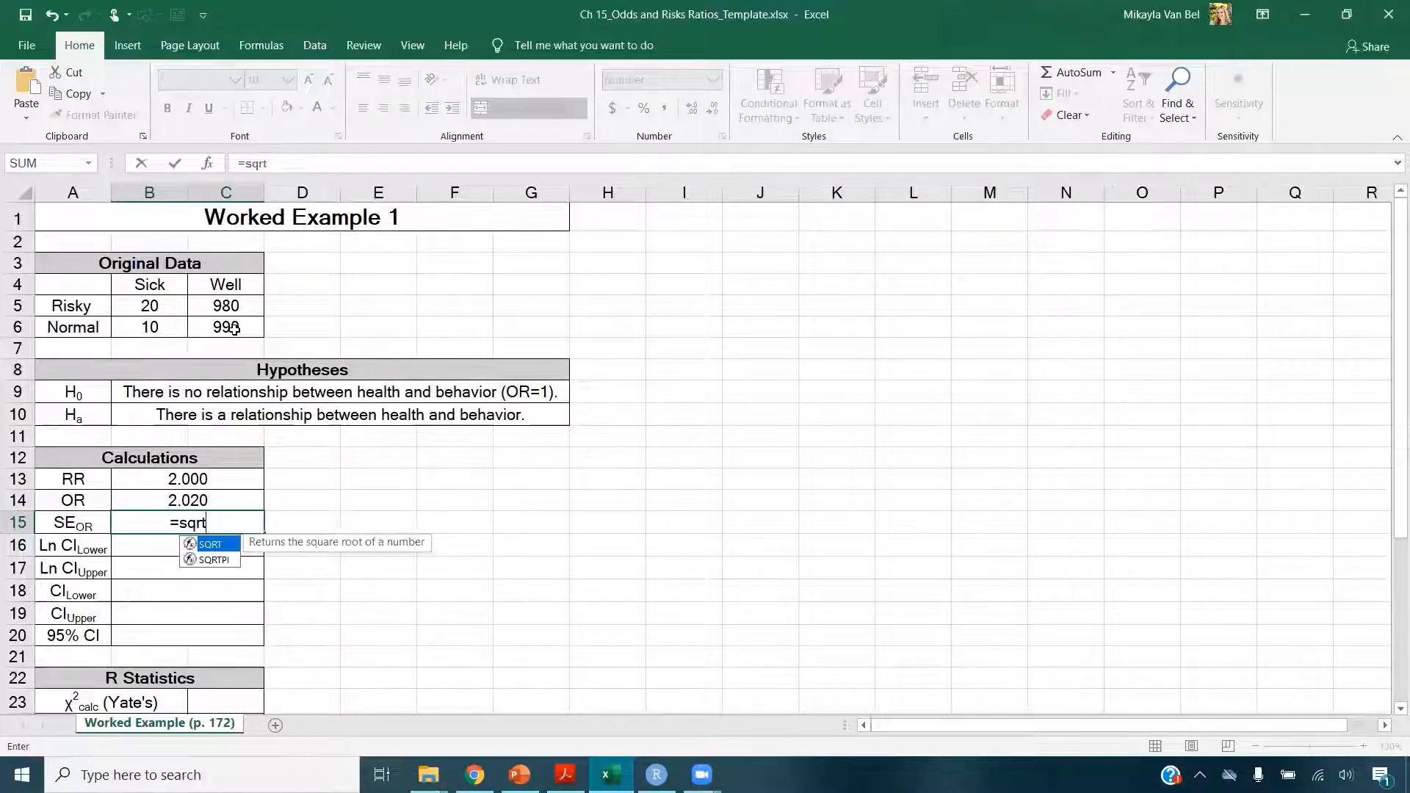
key("Tab")
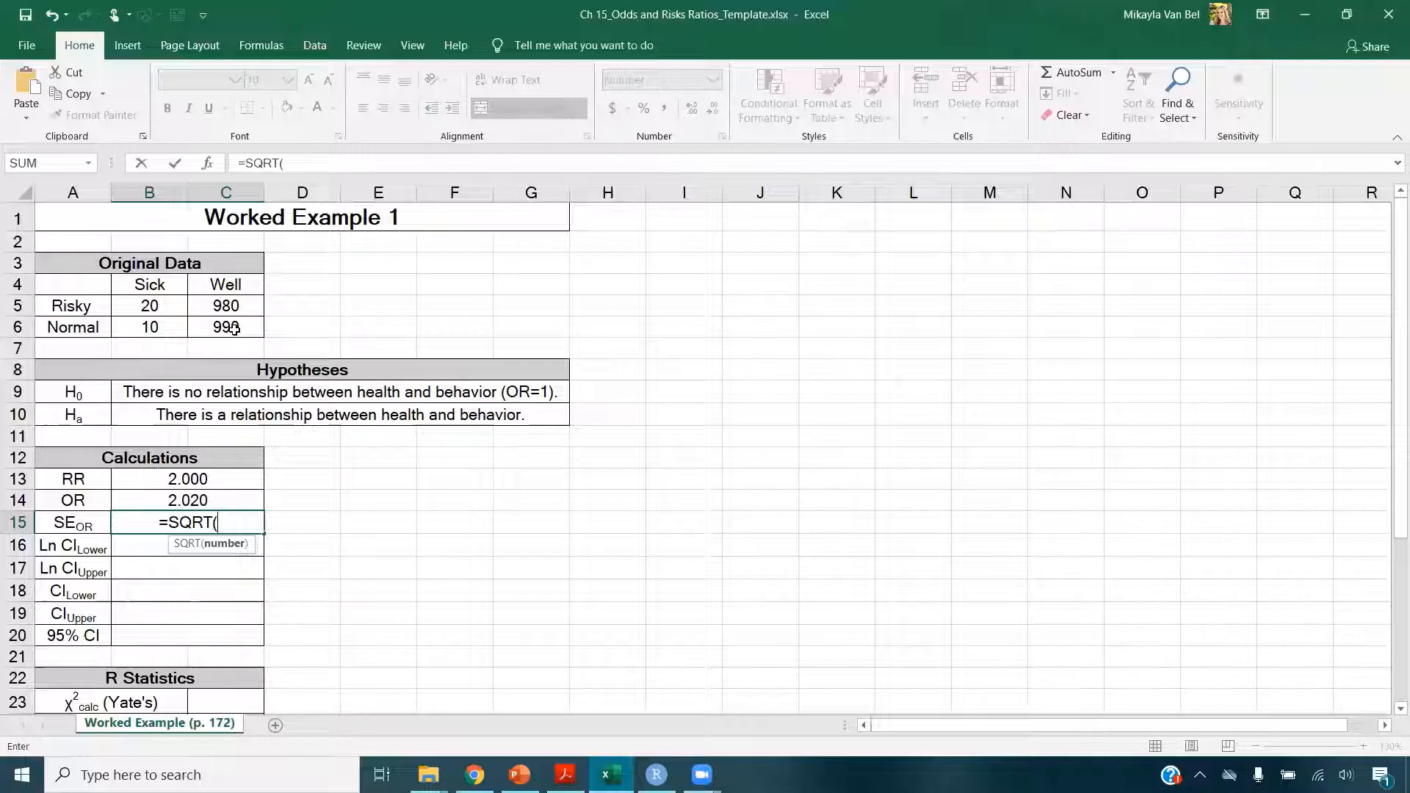
type("1/")
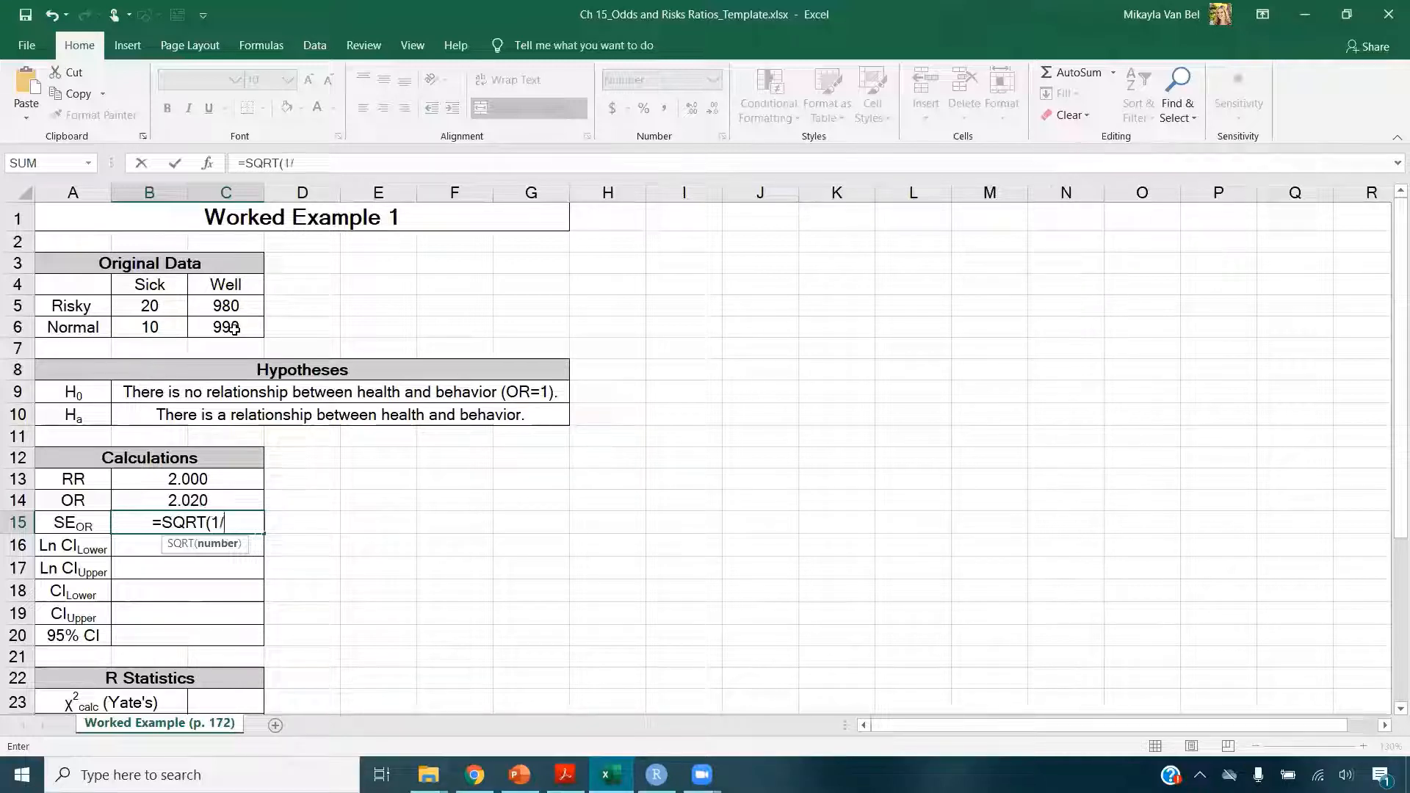
left_click(177, 305)
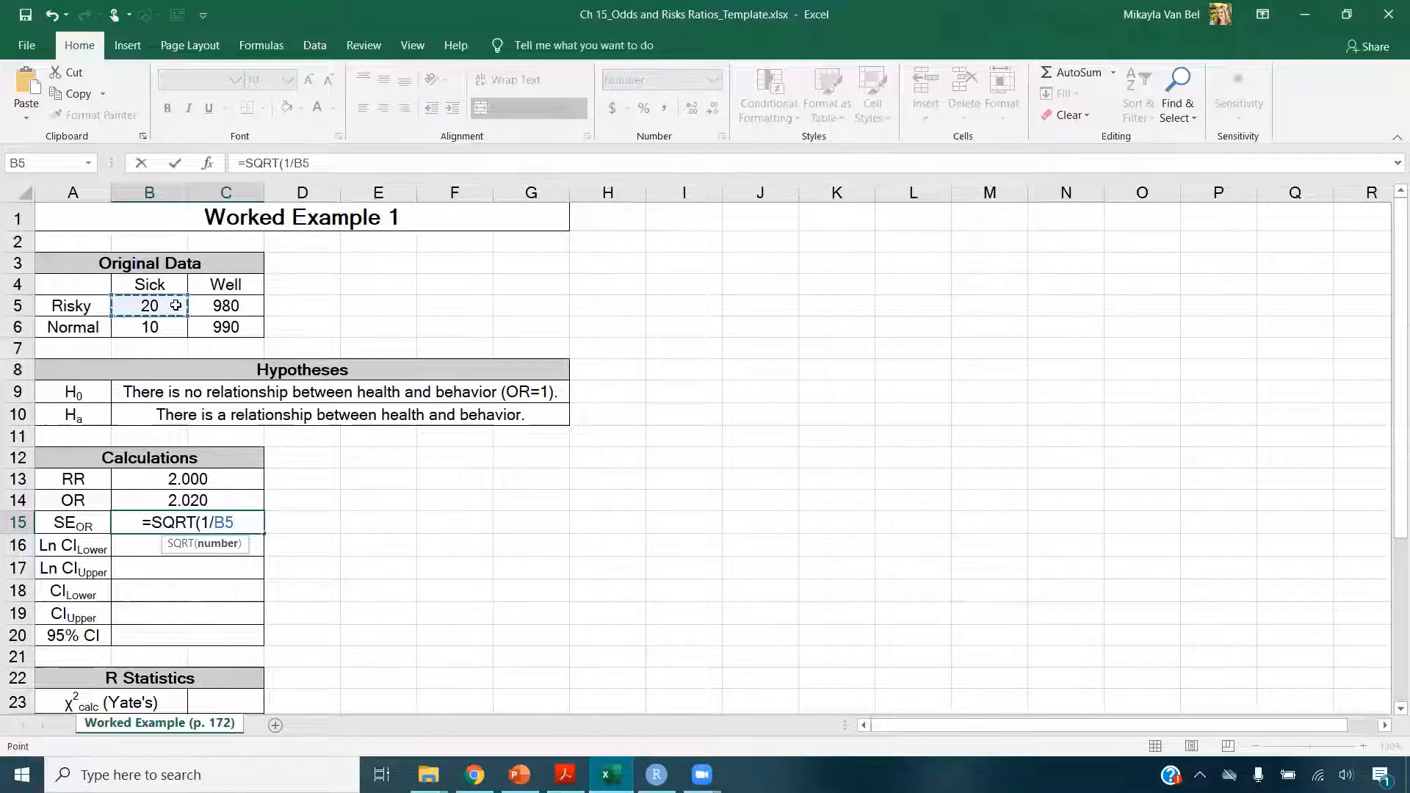
type("+")
type("1/")
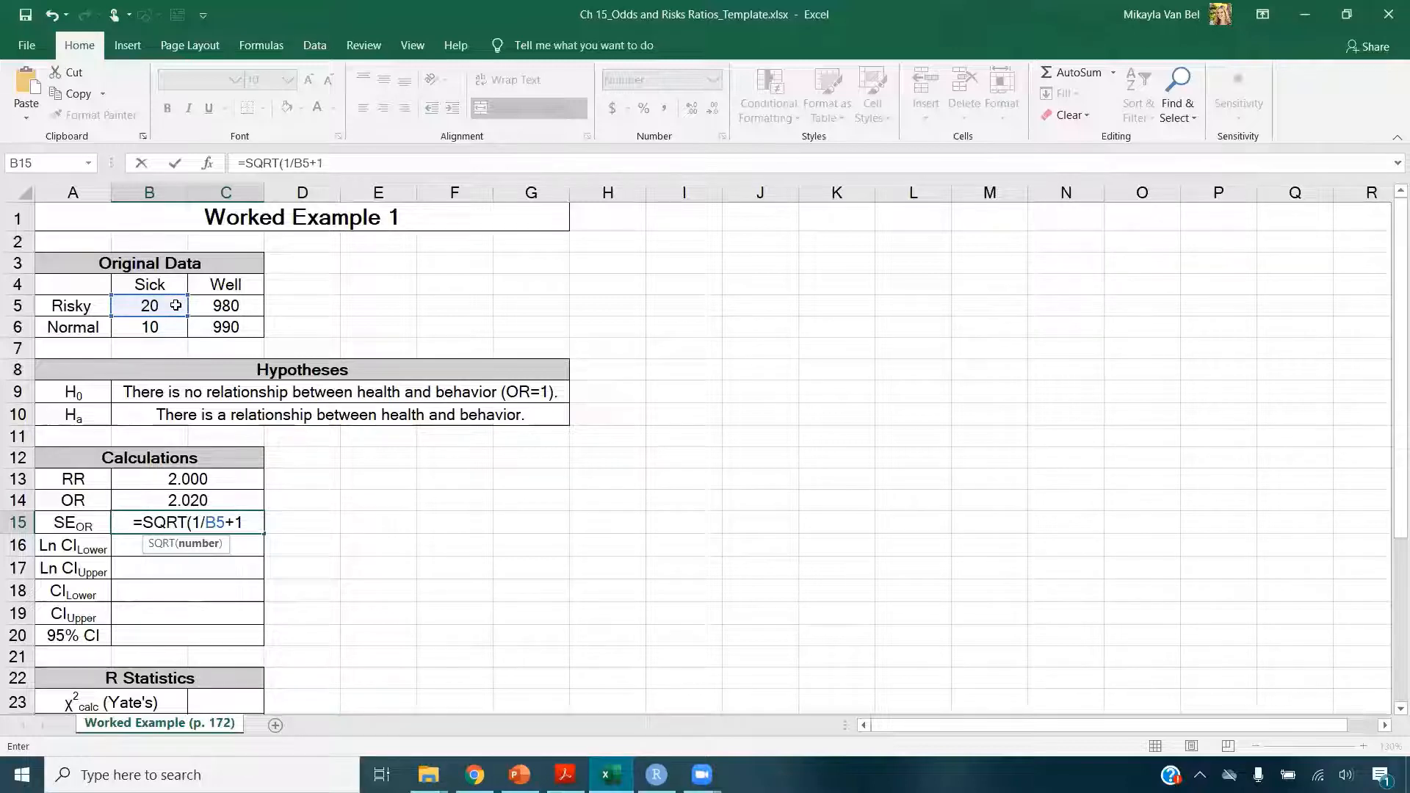
left_click(215, 307)
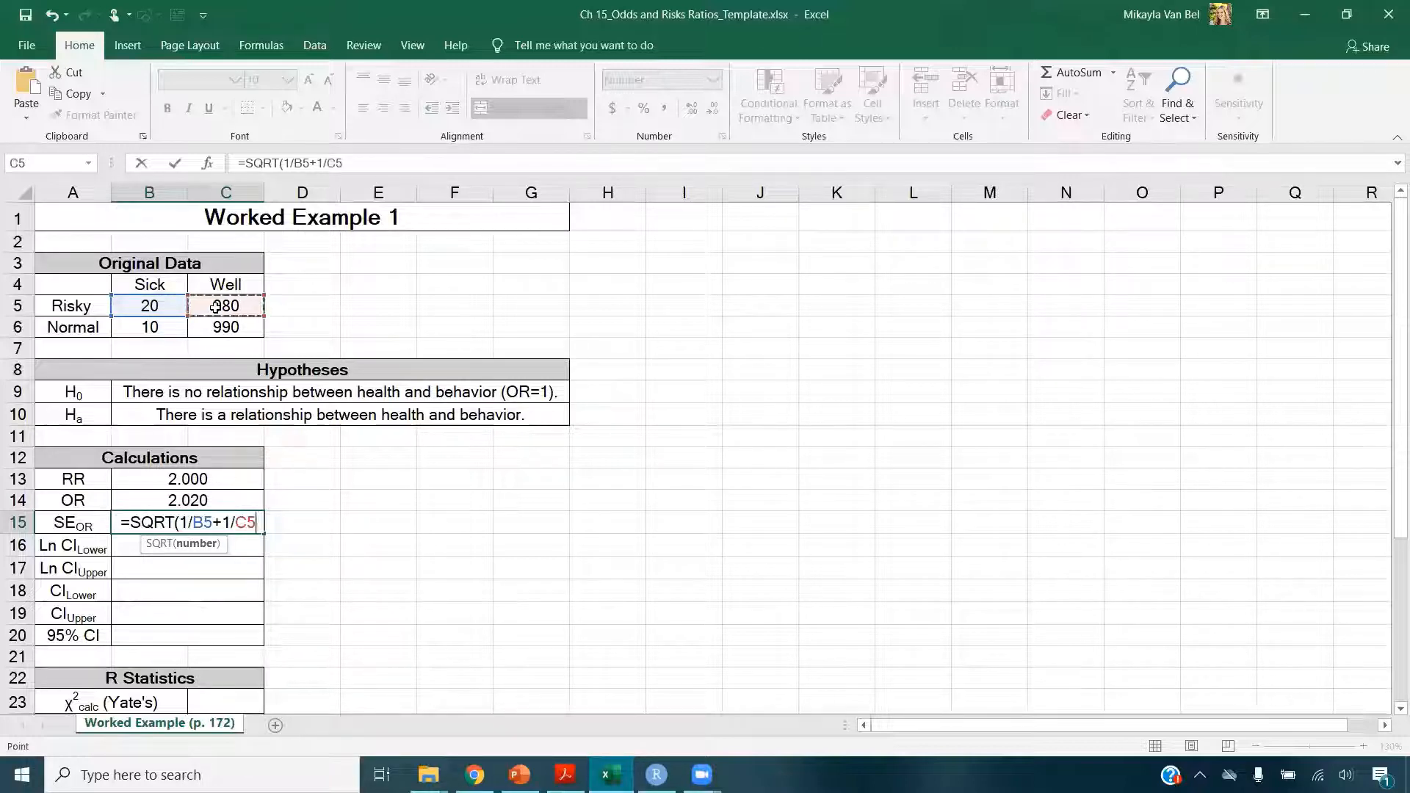
type("+1/")
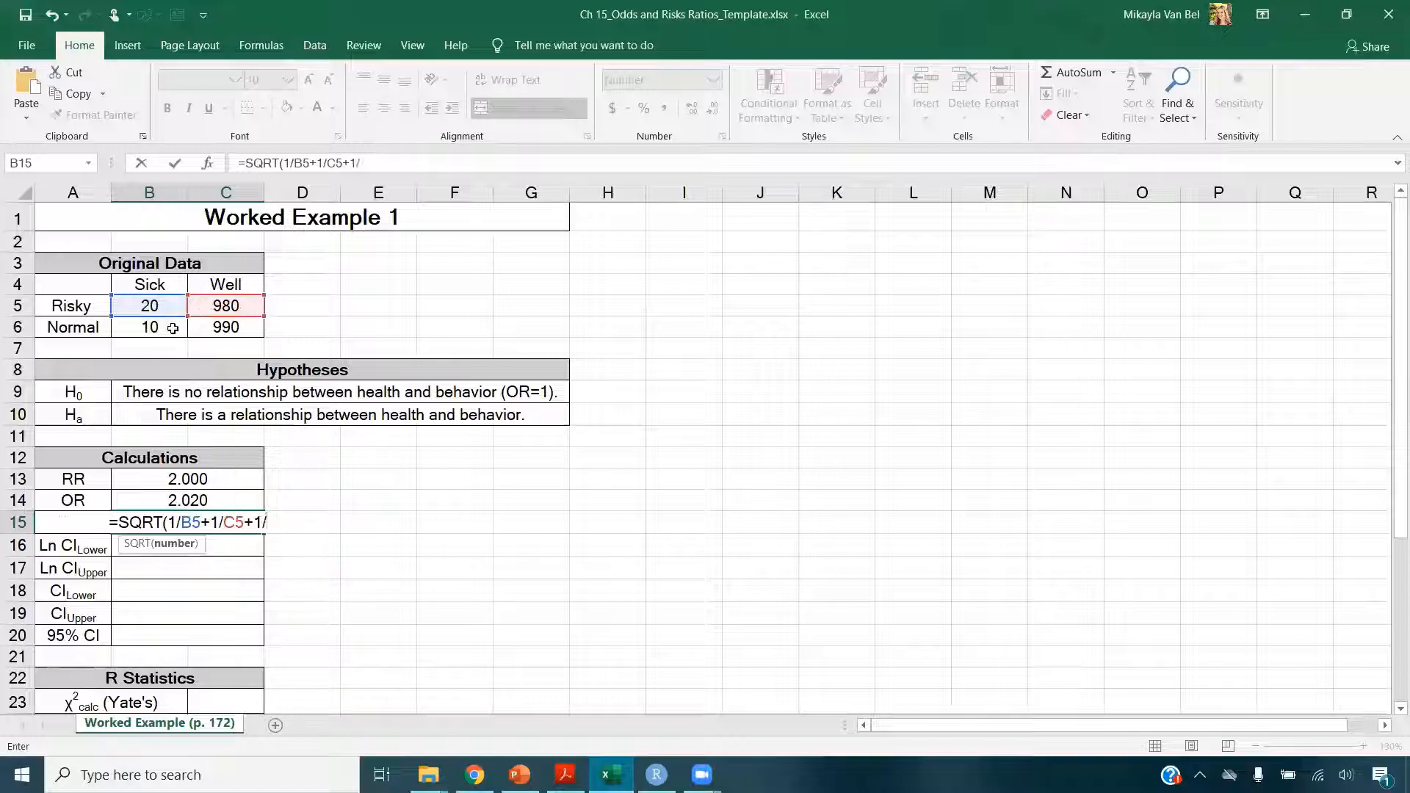
left_click(172, 328)
type("+1/")
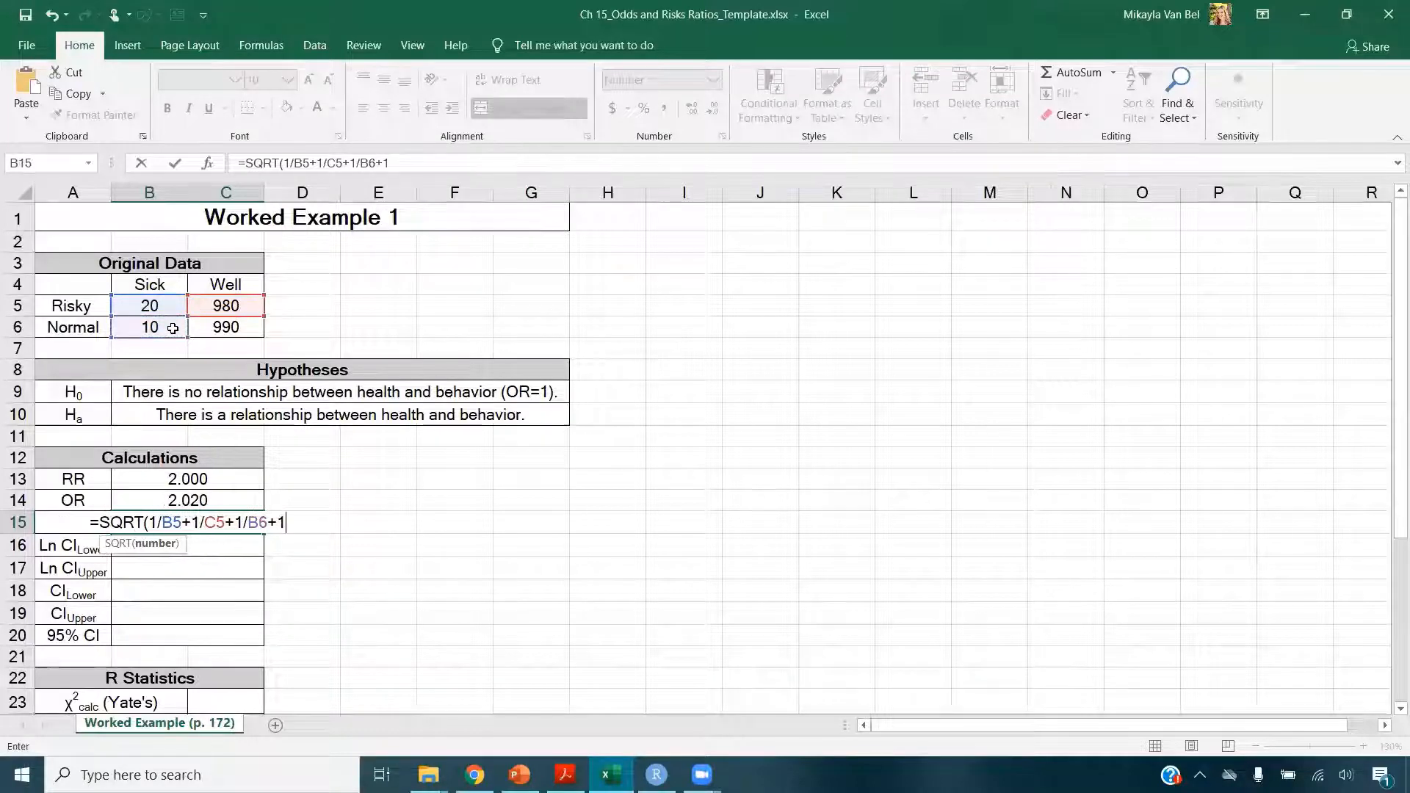
left_click(213, 328)
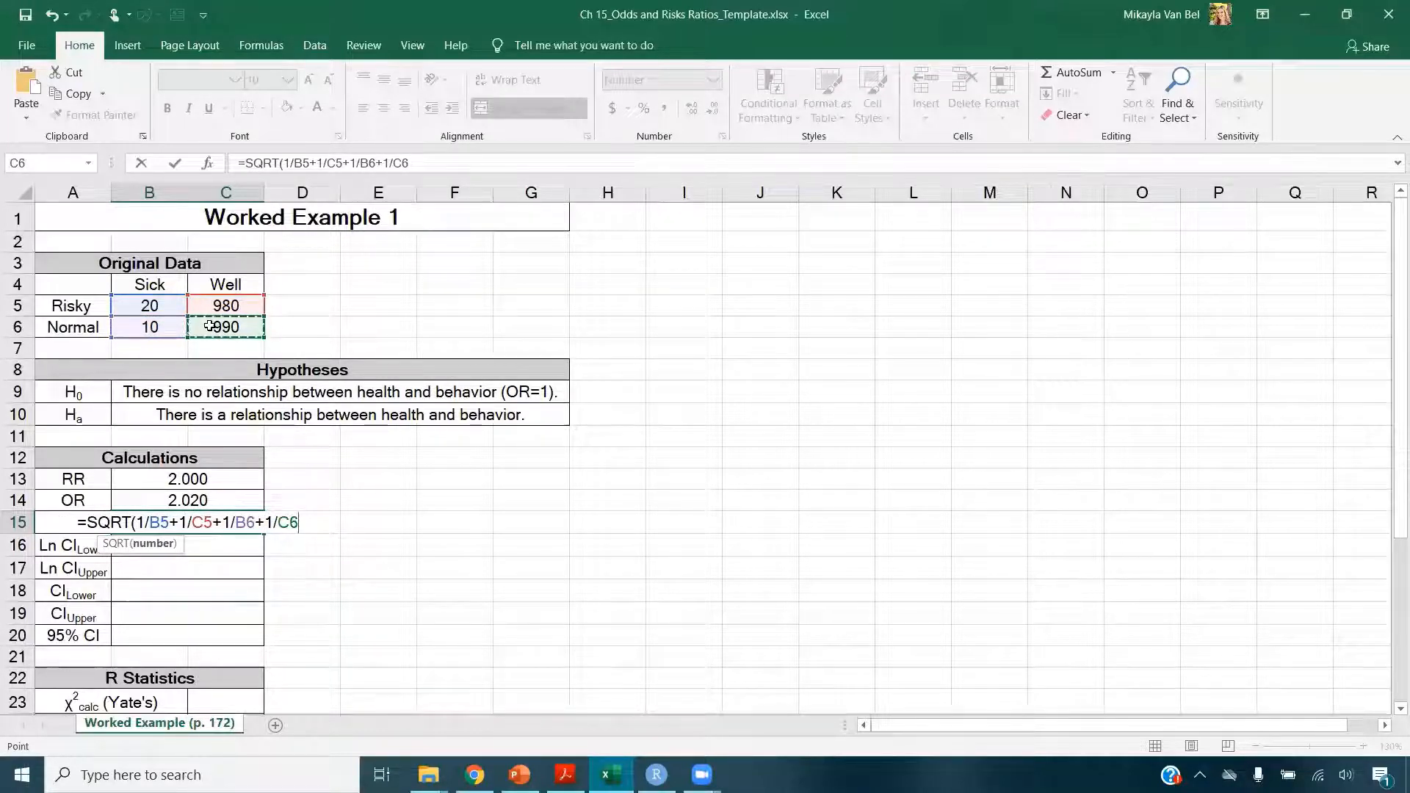
type(")")
key("Return")
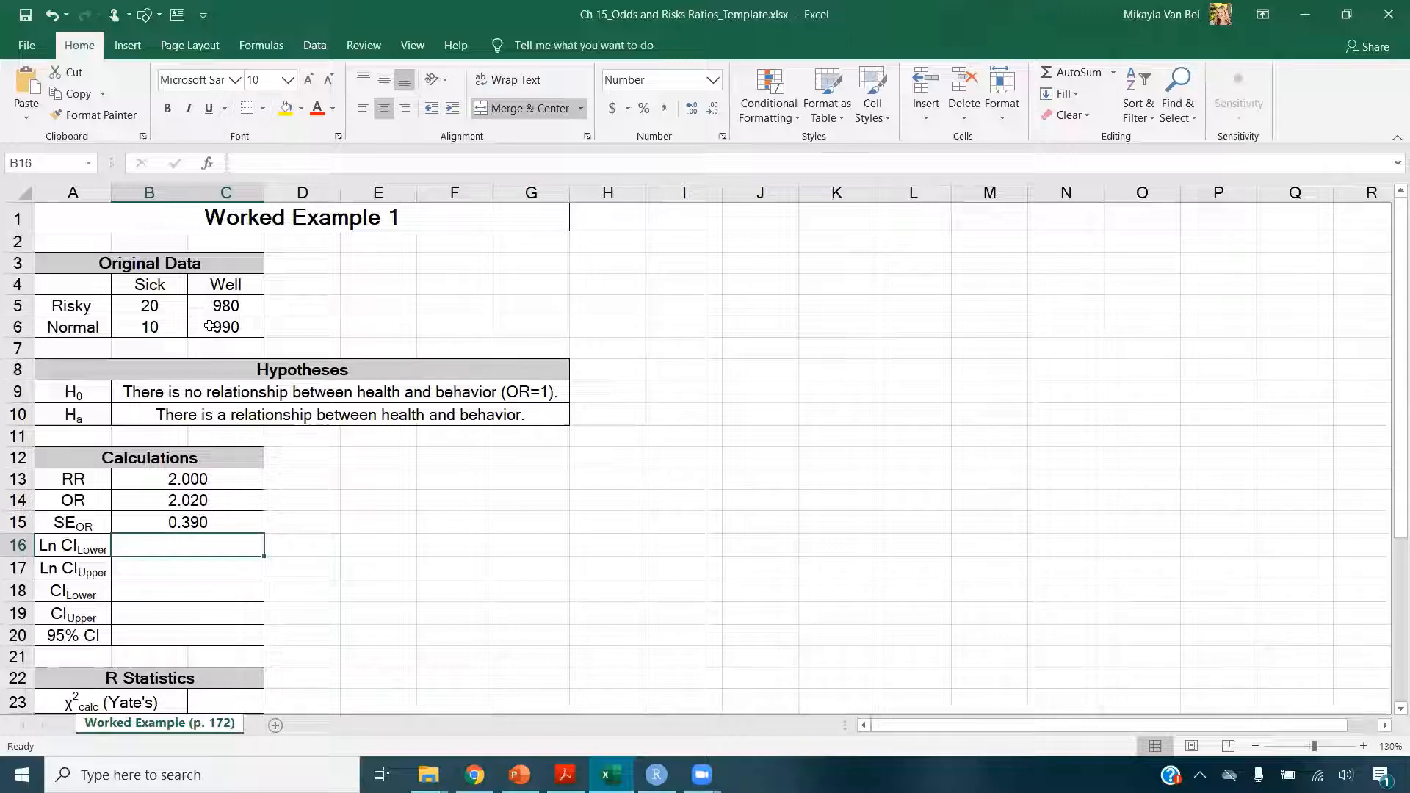
Calculate the lower log confidence limit in the Ln CI Lower row, cell B16, with the formula =LN(B14)-1.96*B15
type("=ln")
key("Tab")
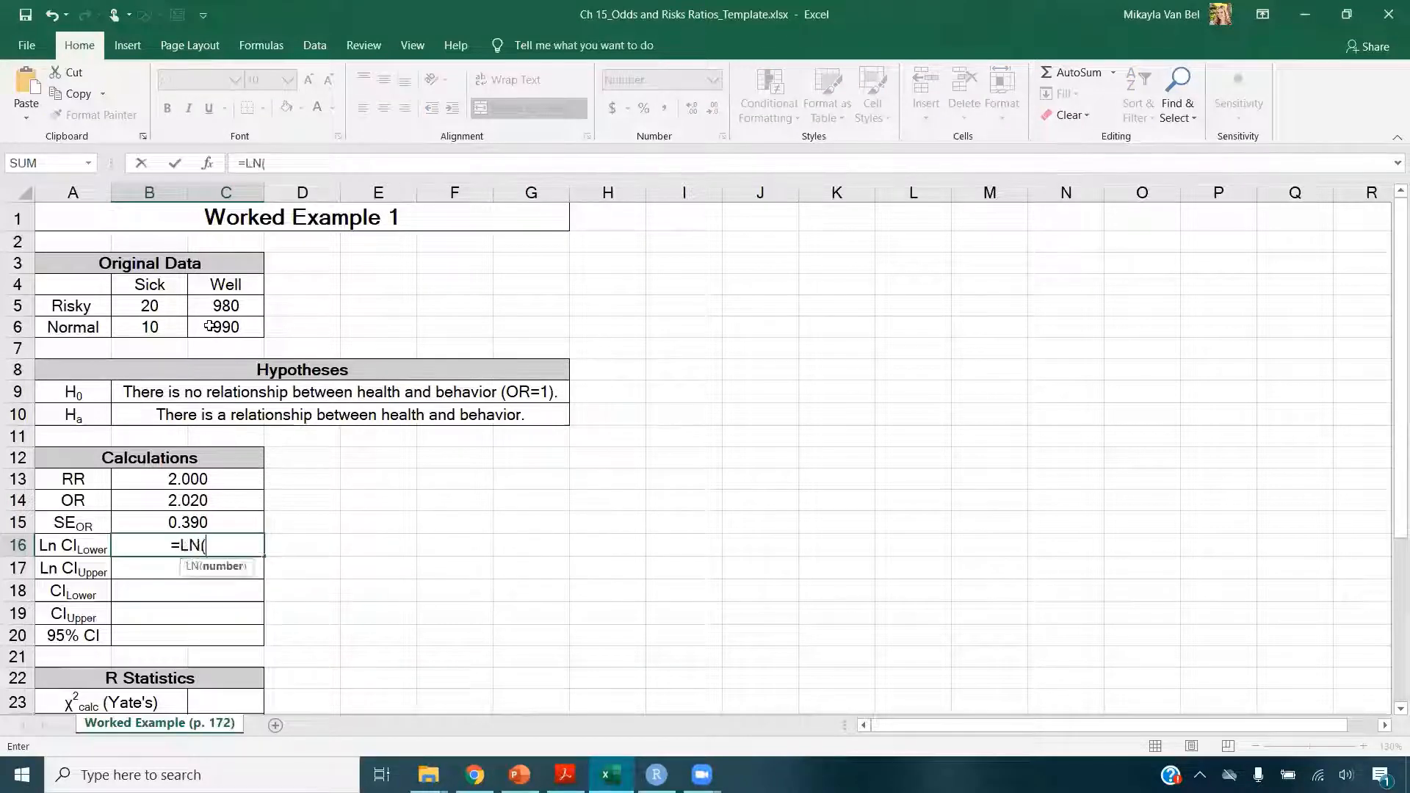
left_click(192, 499)
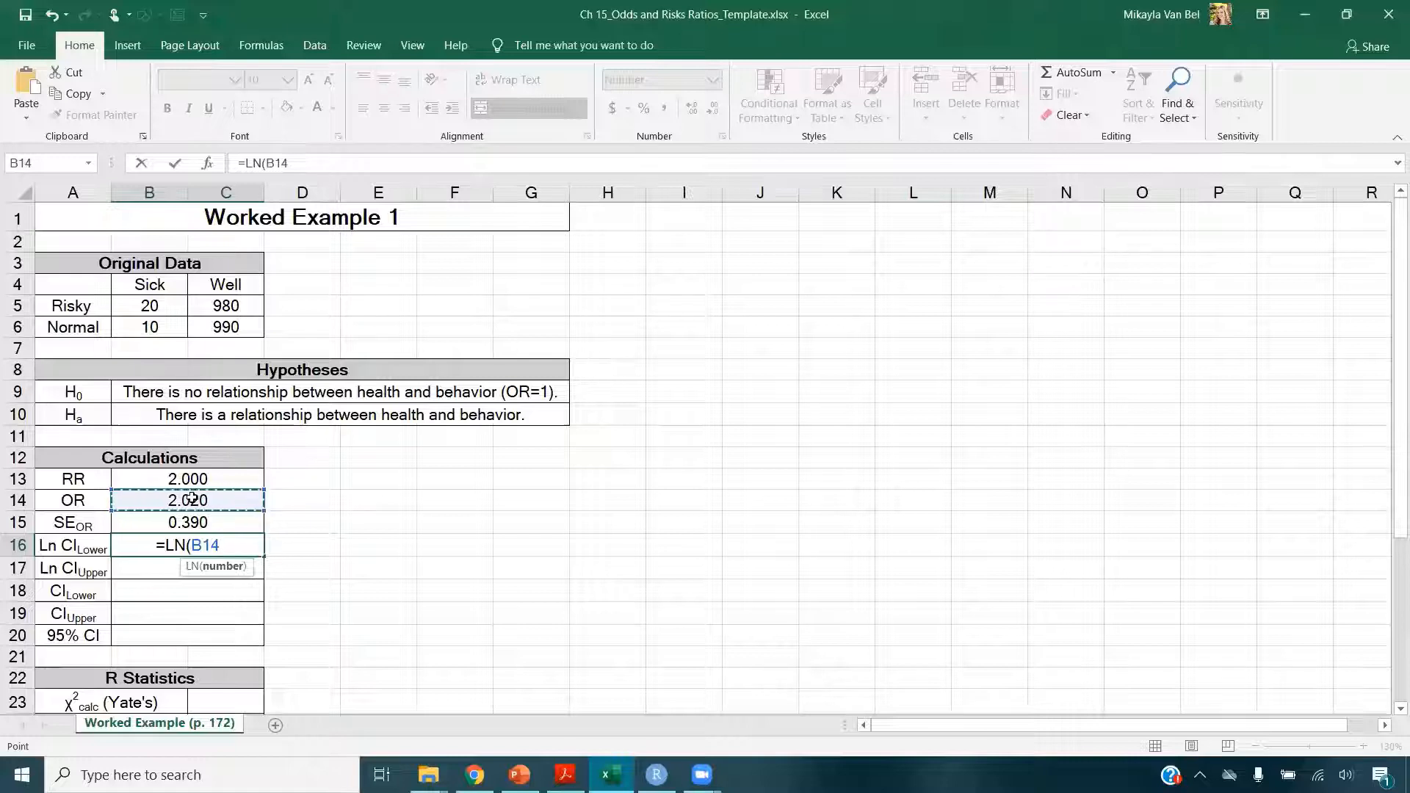
type(")-")
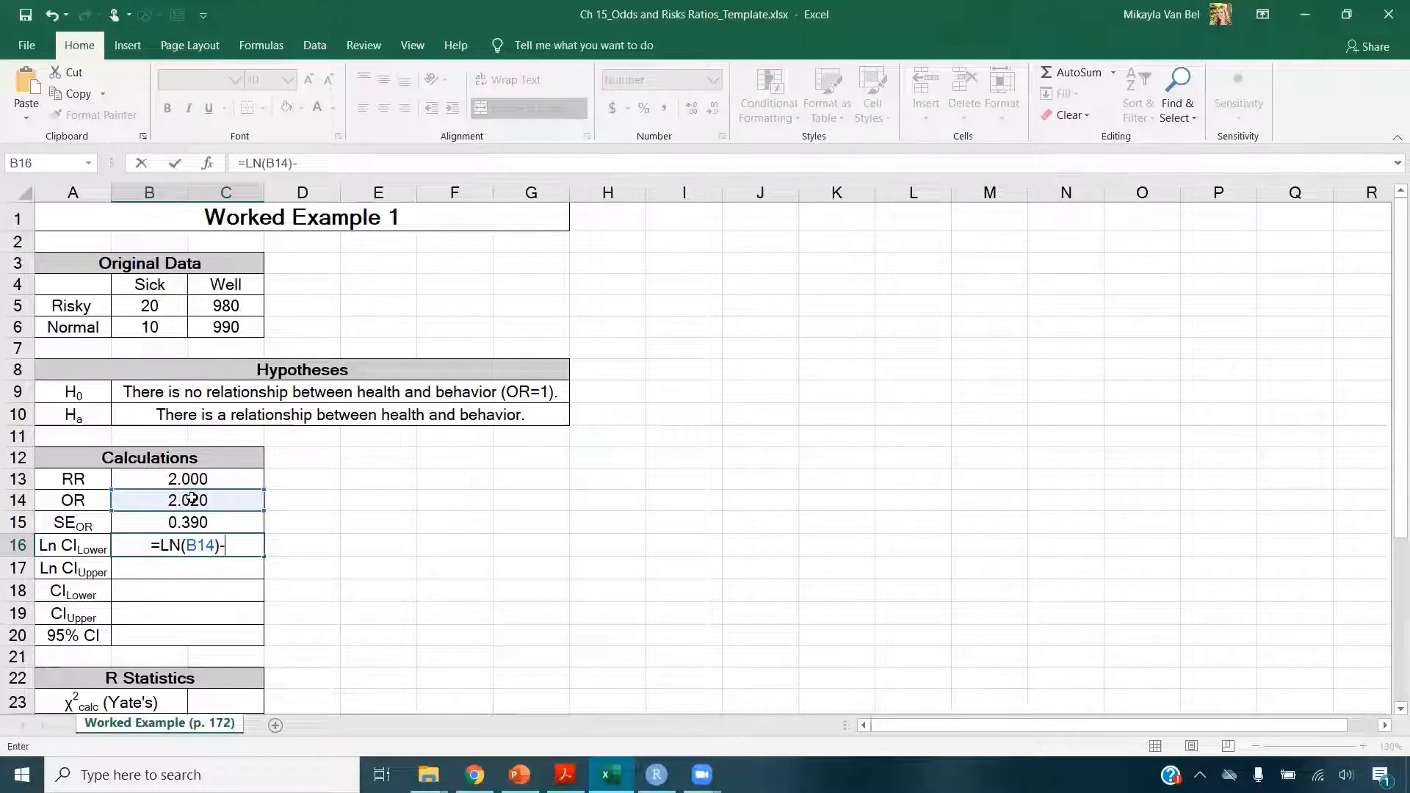
type("1.9")
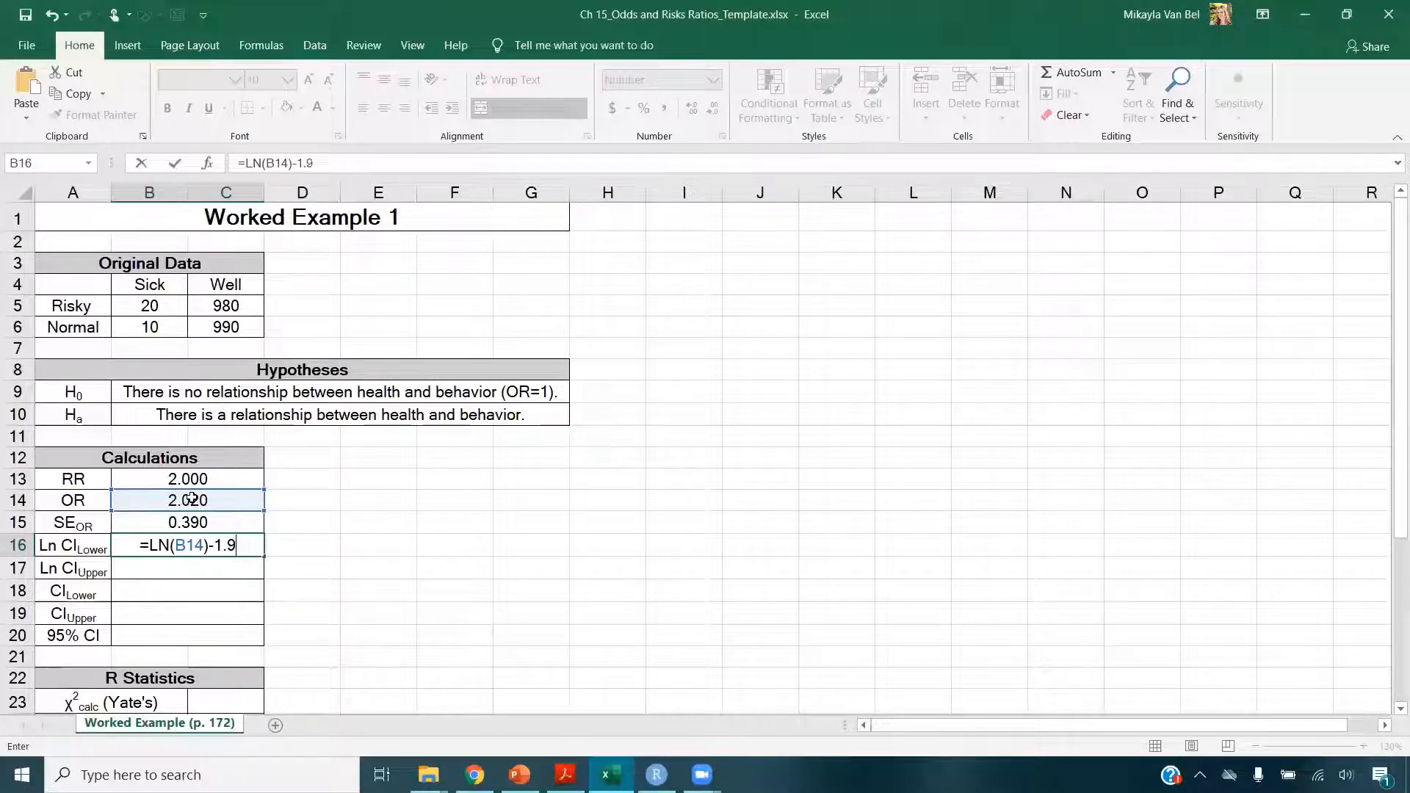
type("6*")
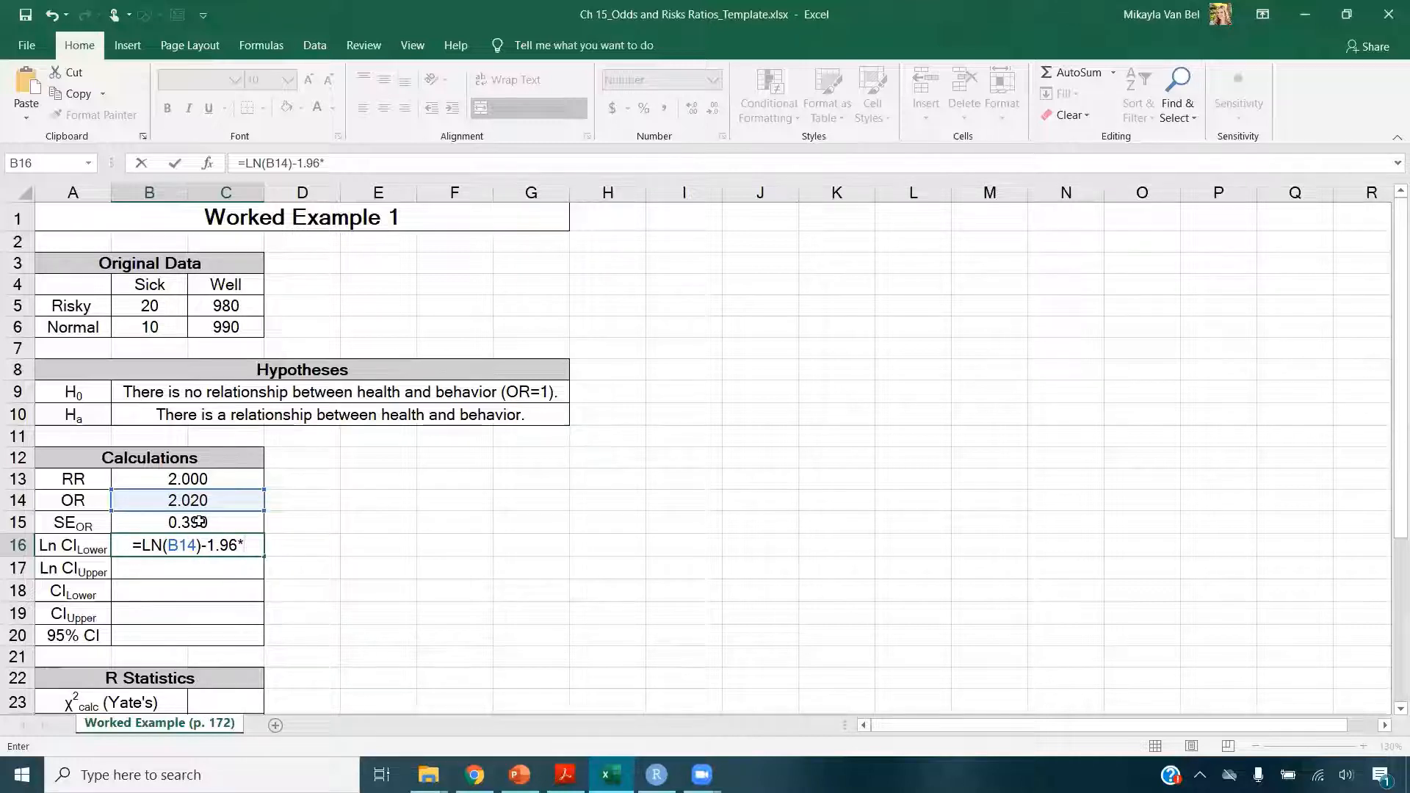
left_click(199, 522)
key("Return")
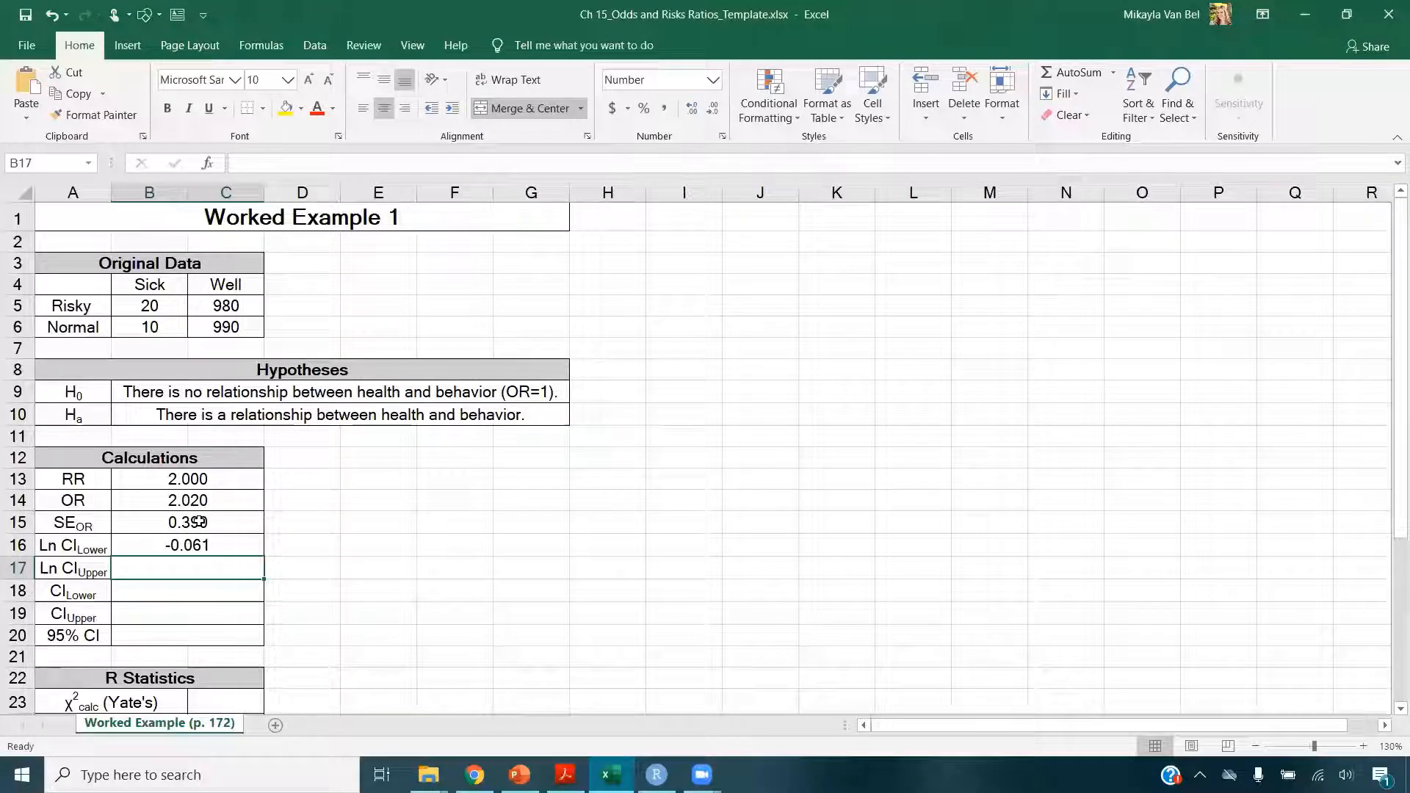
Calculate the upper log confidence limit in the Ln CI Upper row, cell B17, with the formula =LN(B14)+1.96*B15
type("=")
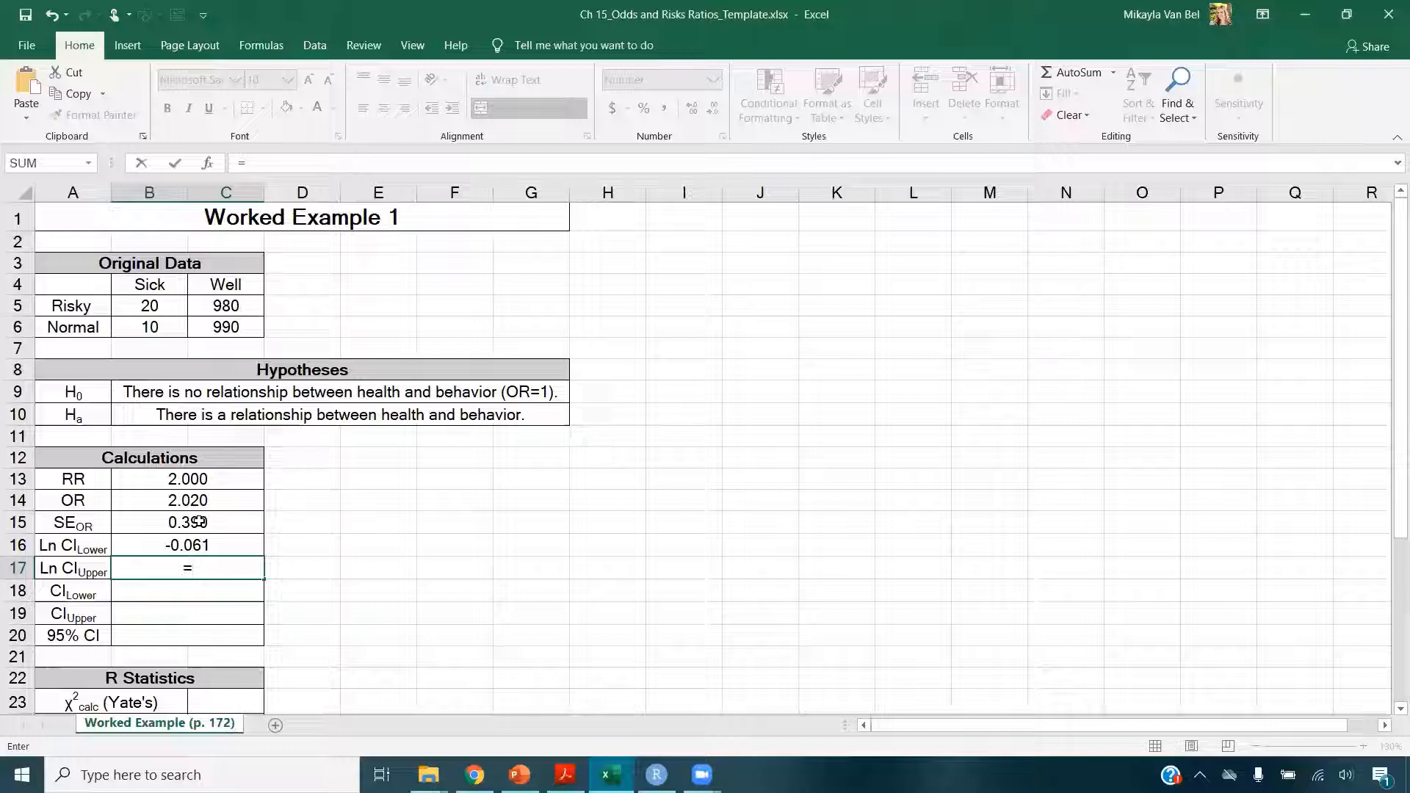
type("ln")
key("Tab")
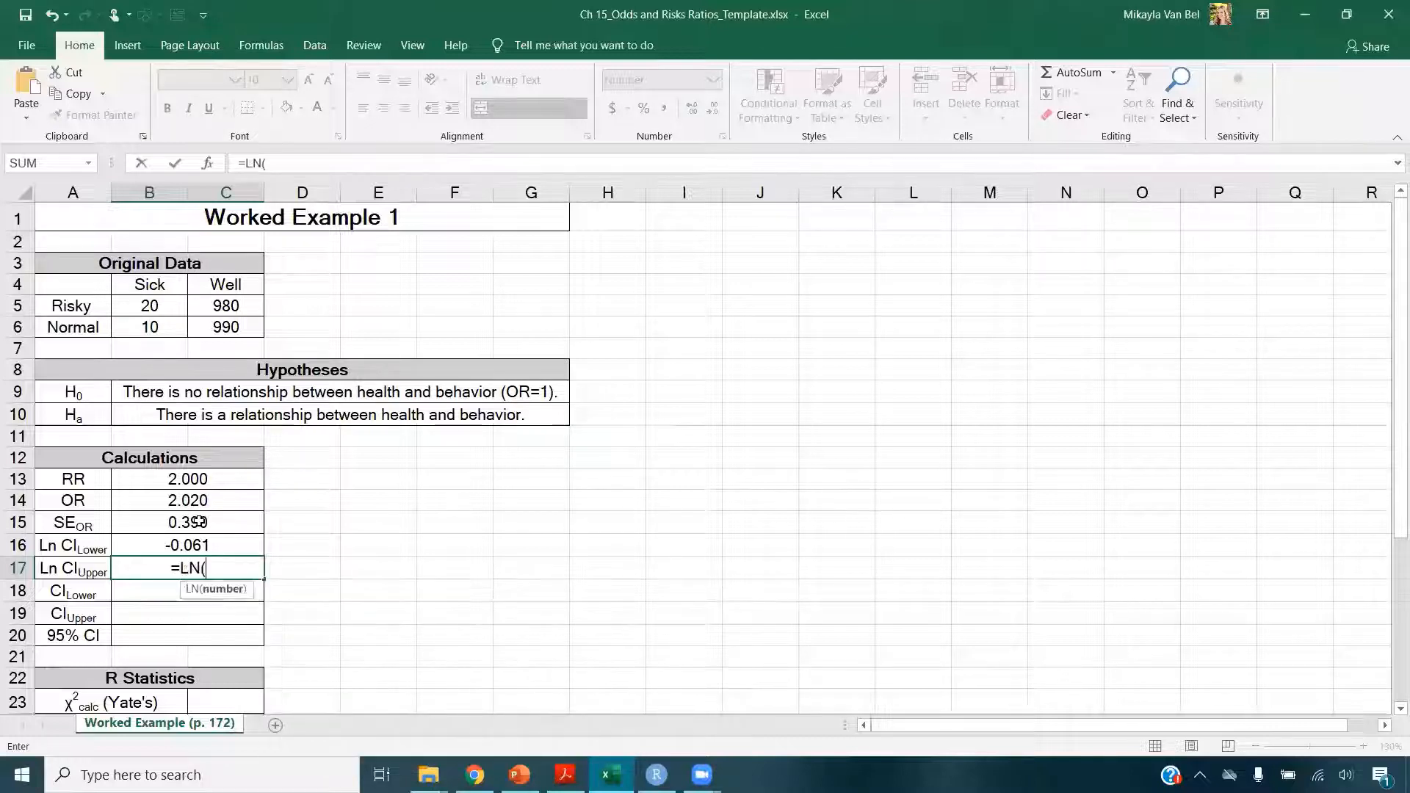
left_click(219, 500)
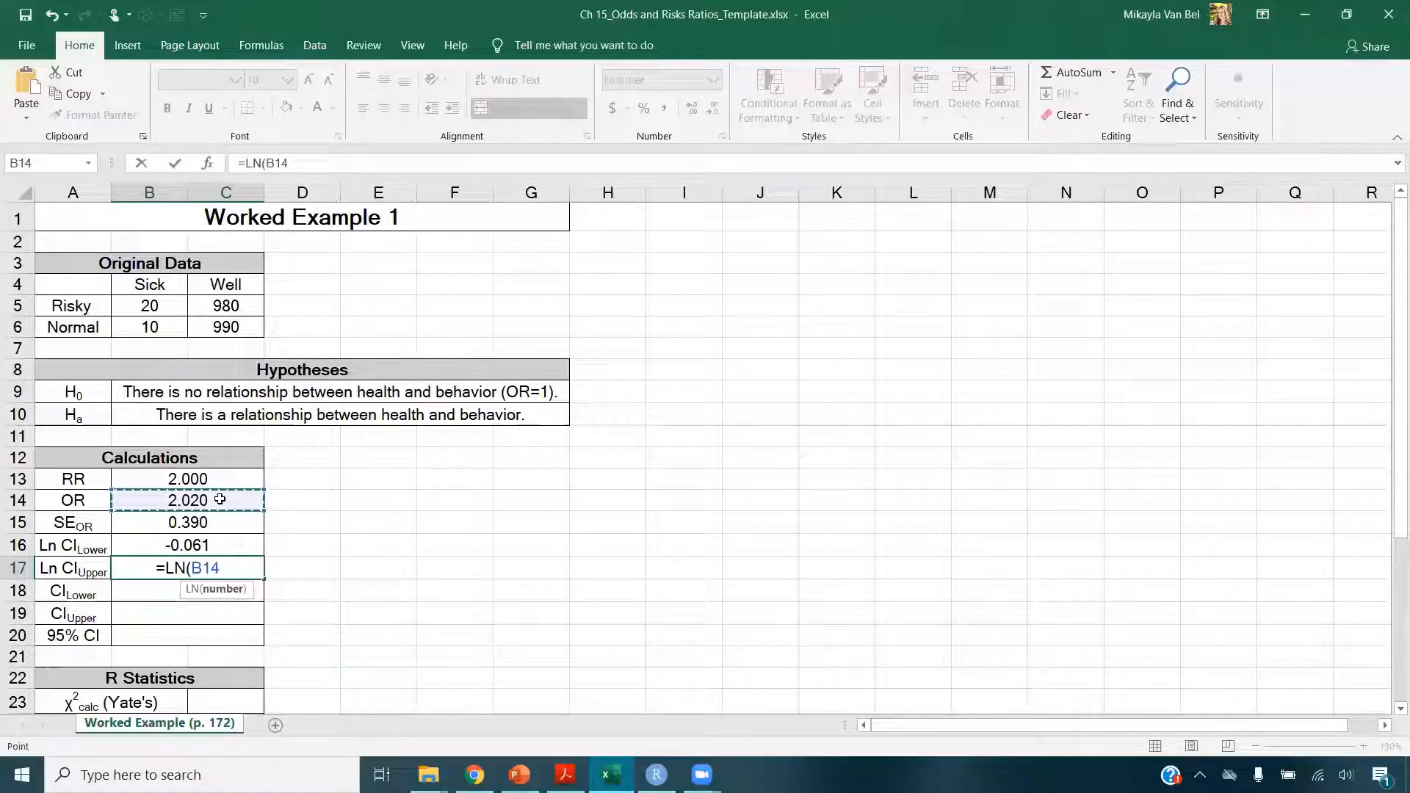
type(")+1.9")
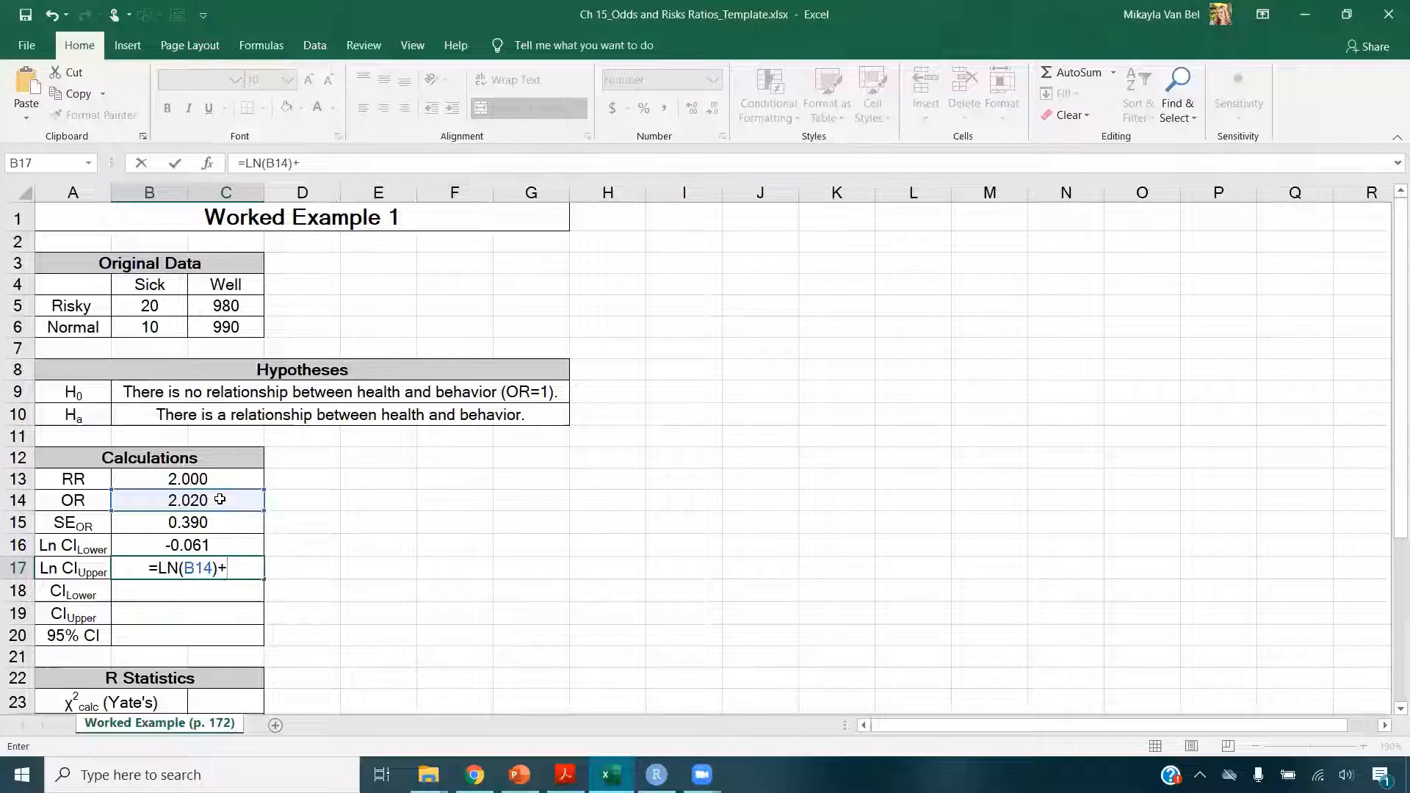
type("*")
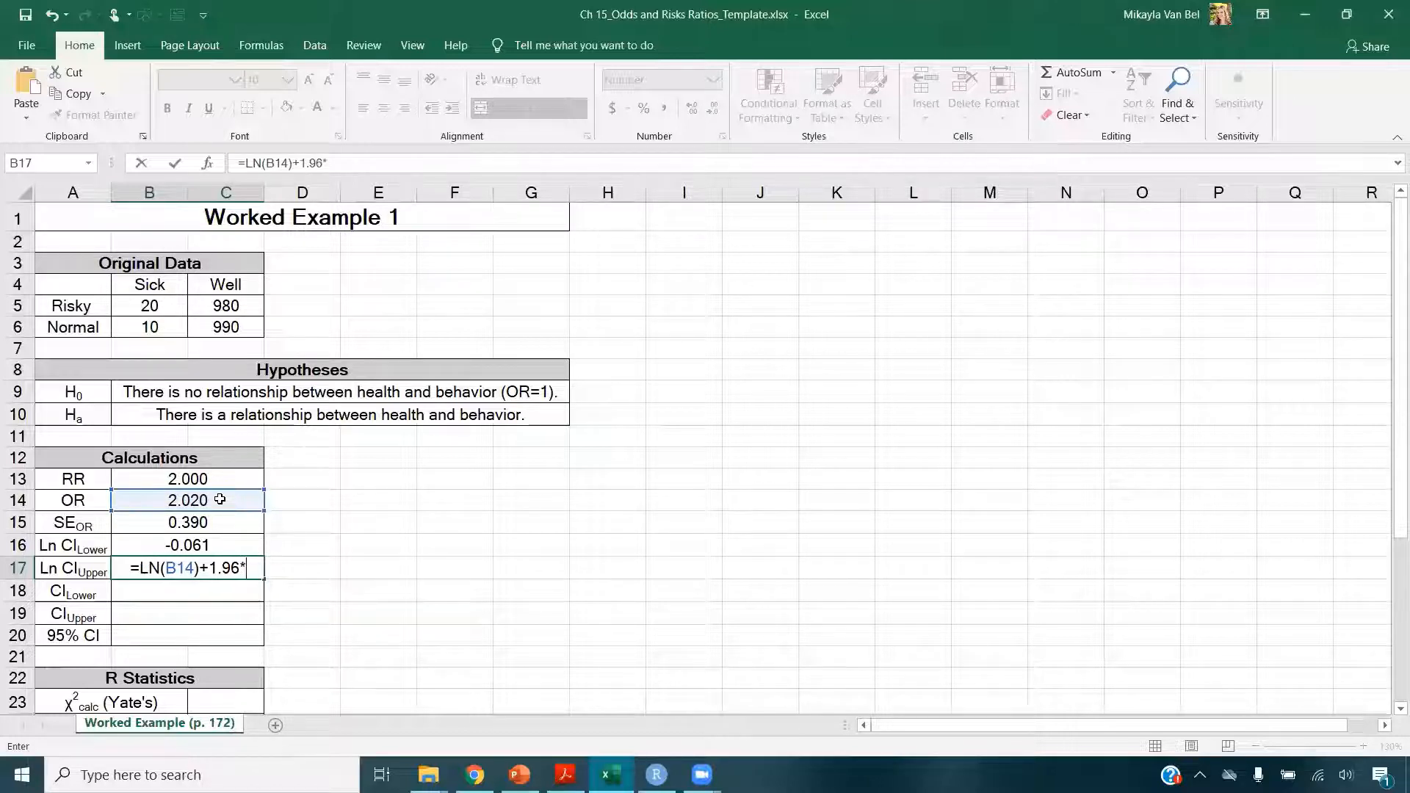
left_click(215, 519)
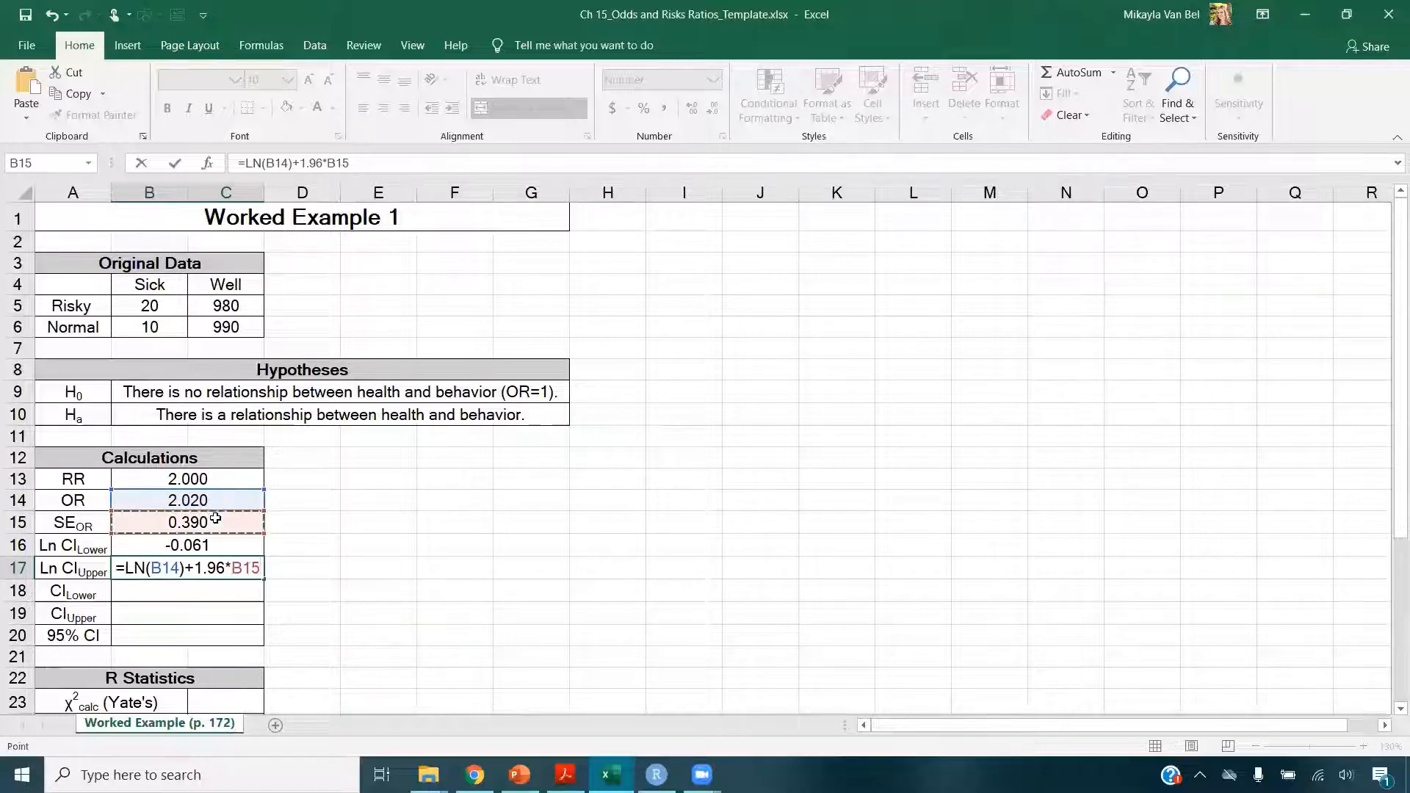
key("Return")
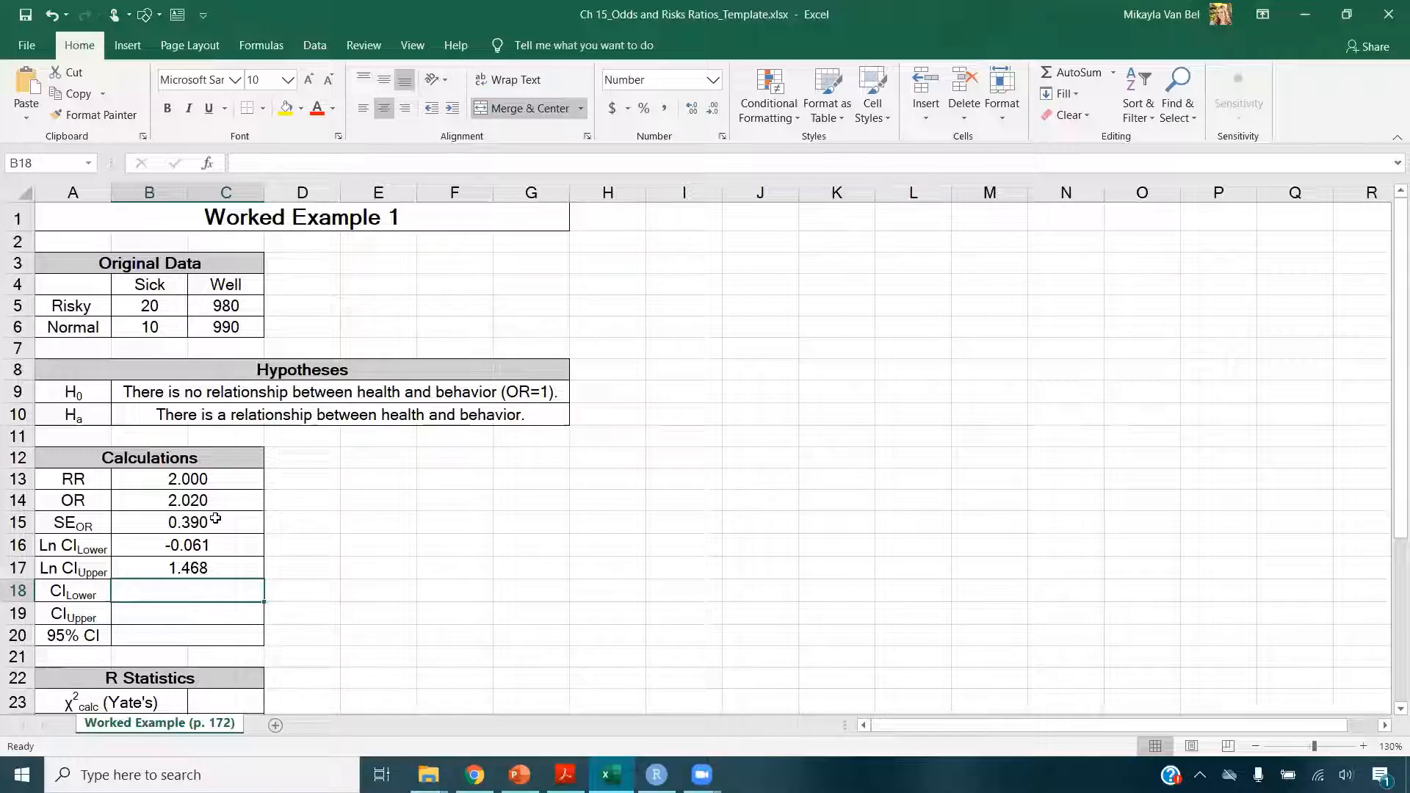
Back-transform the lower confidence limit in the CI Lower row, cell B18, with the formula =EXP(B16)
type("=")
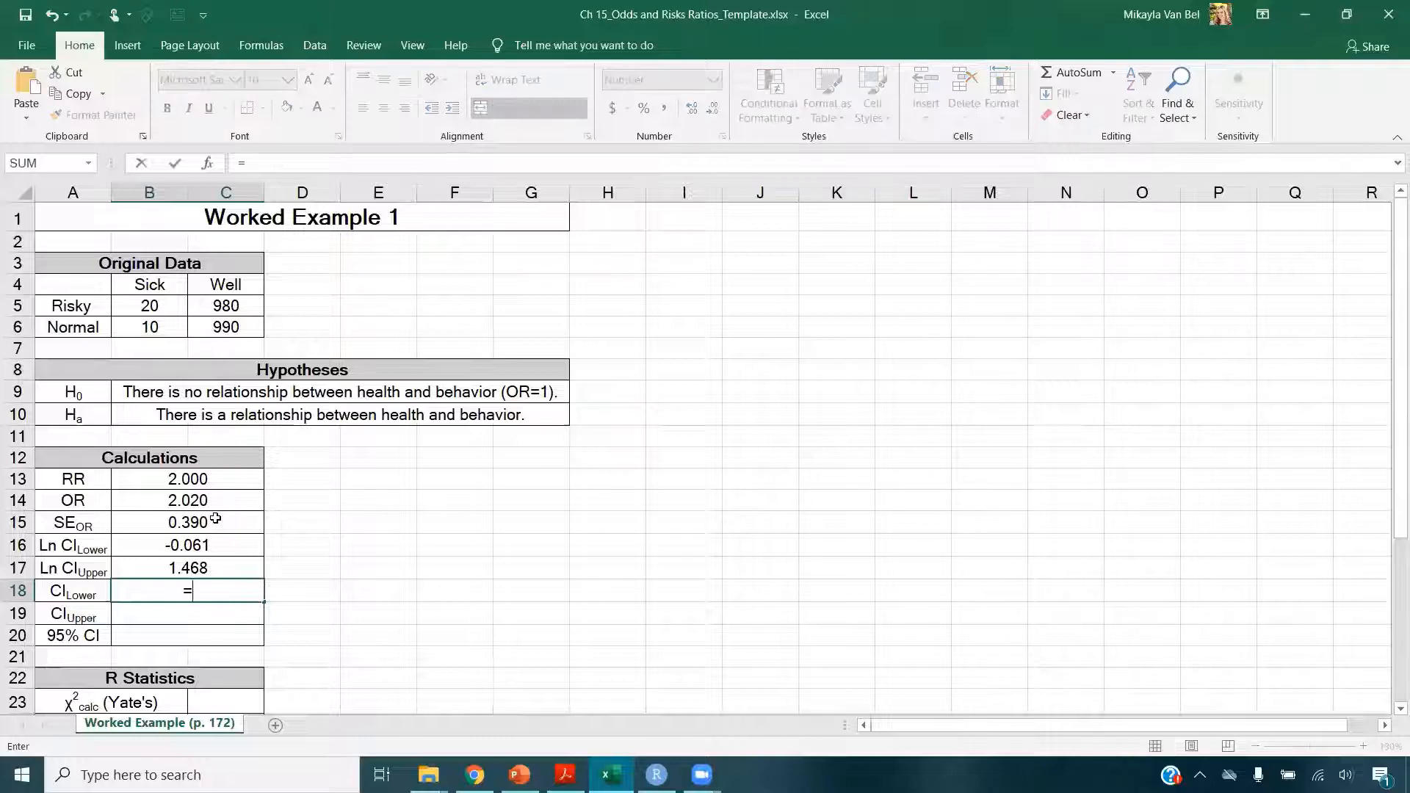
type("exp")
key("Tab")
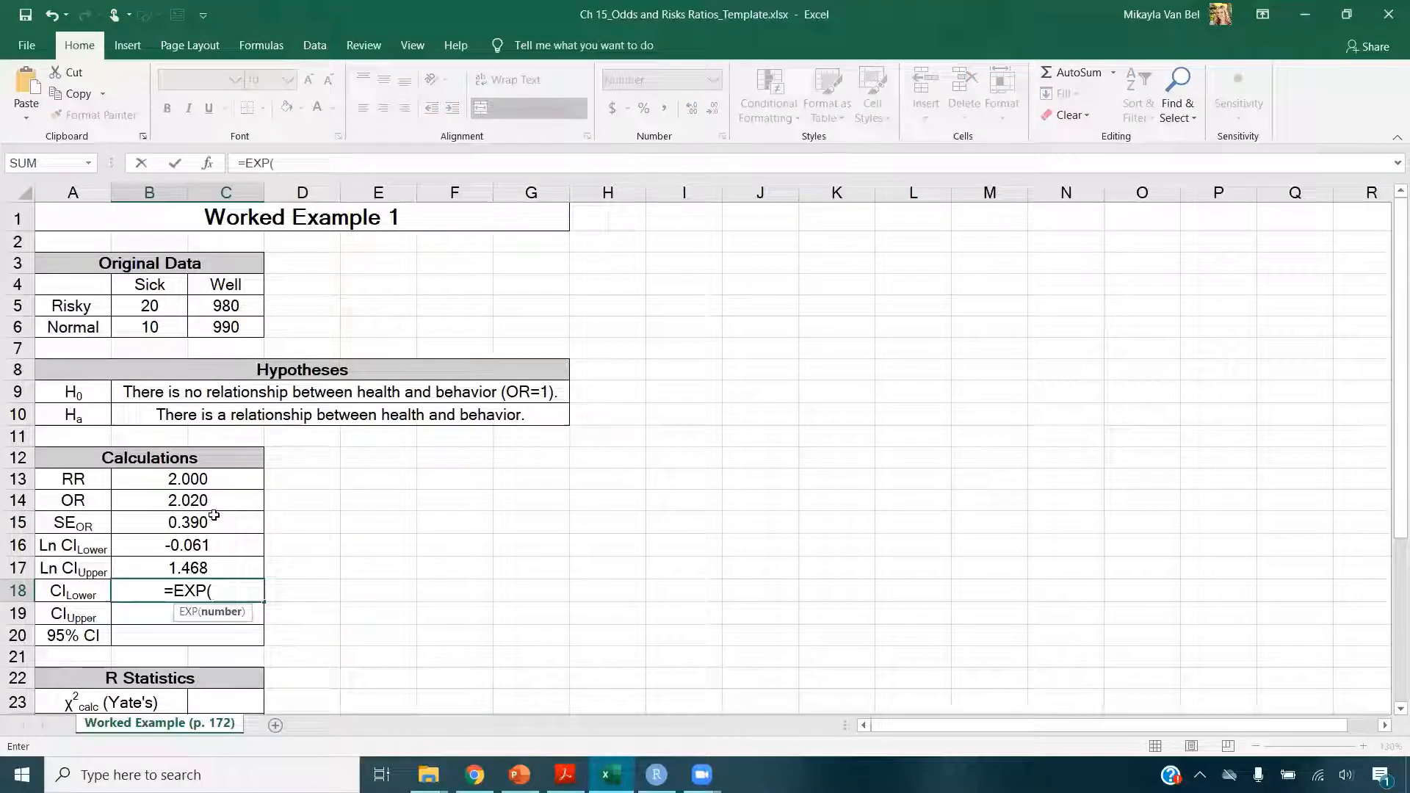
left_click(226, 546)
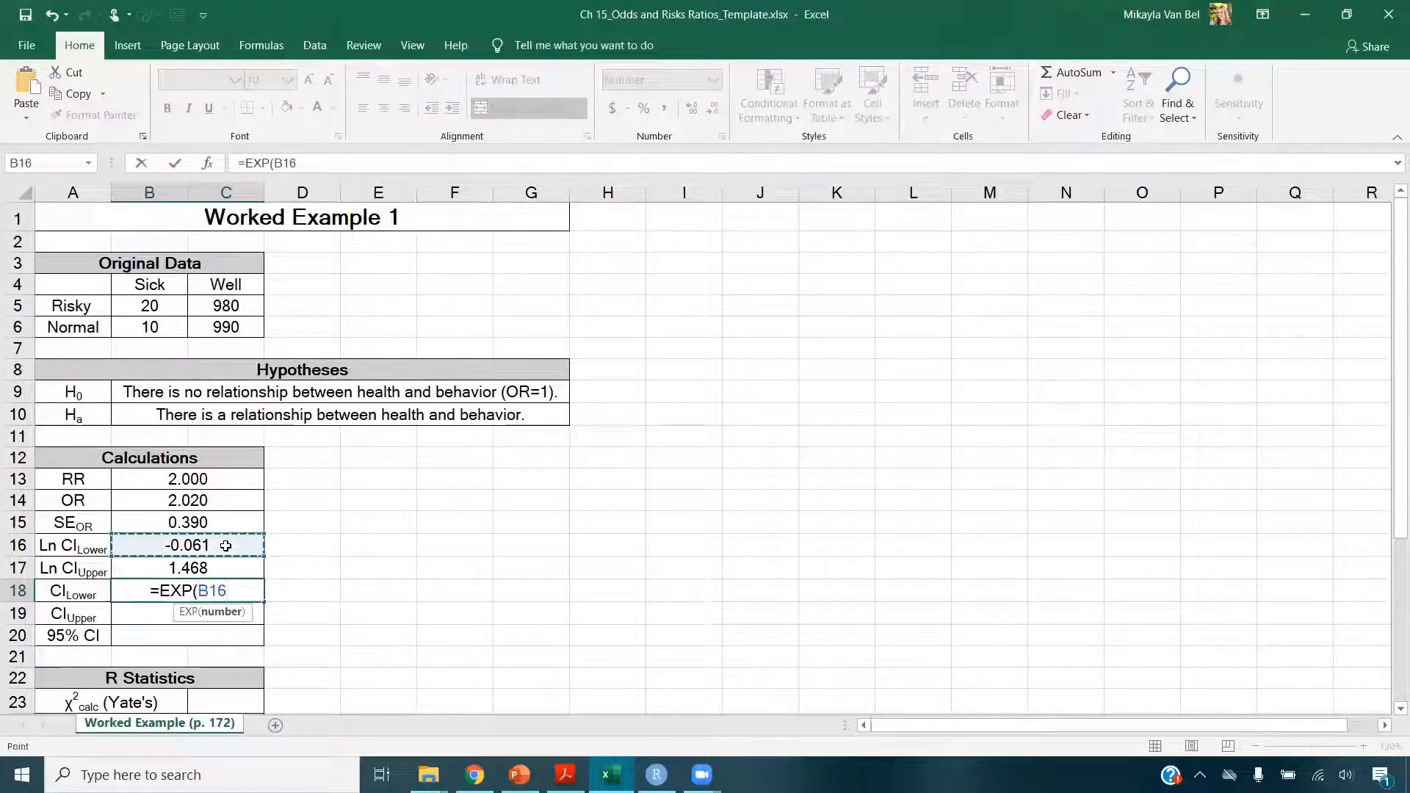
key("Return")
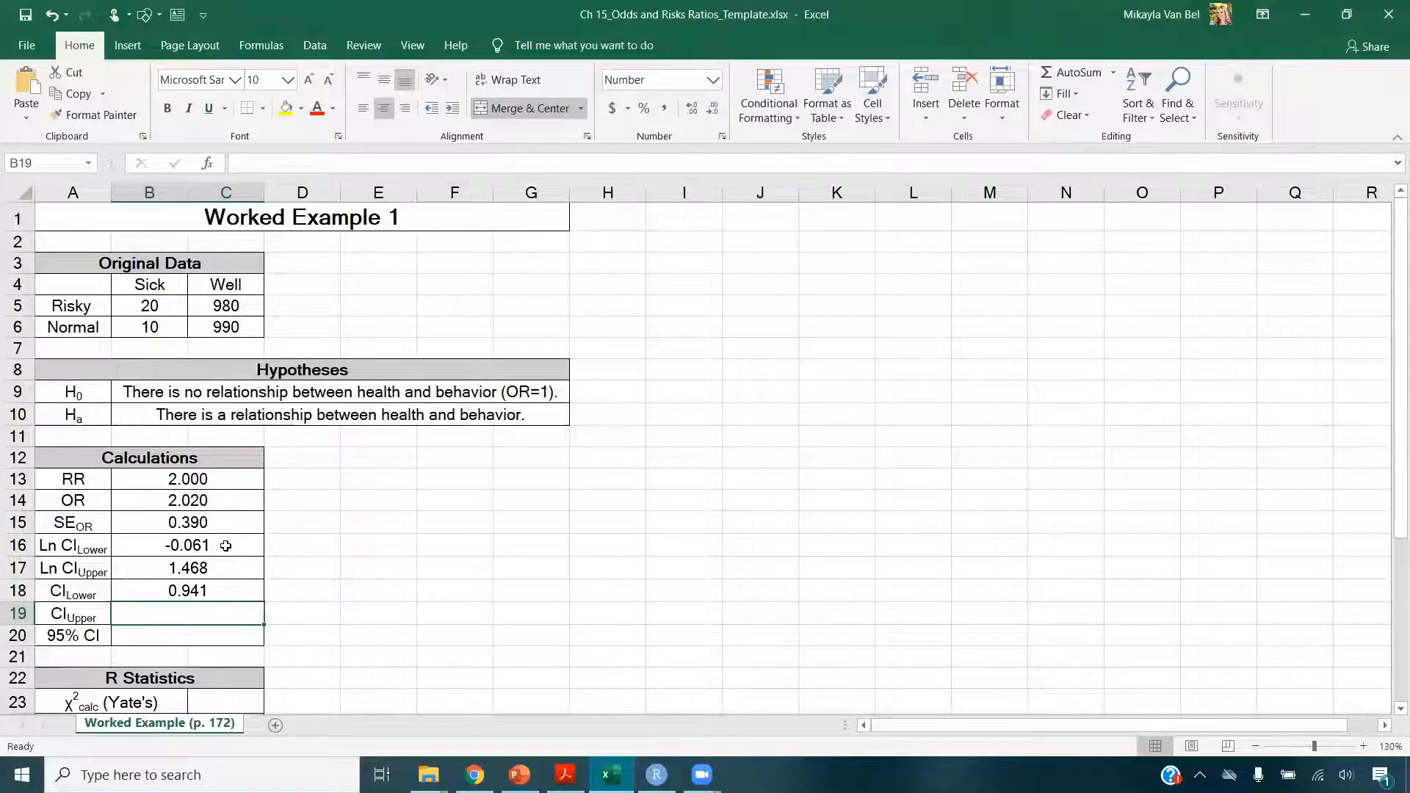
Back-transform the upper confidence limit in the CI Upper row, cell B19, with the formula =EXP(B17)
type("=exp")
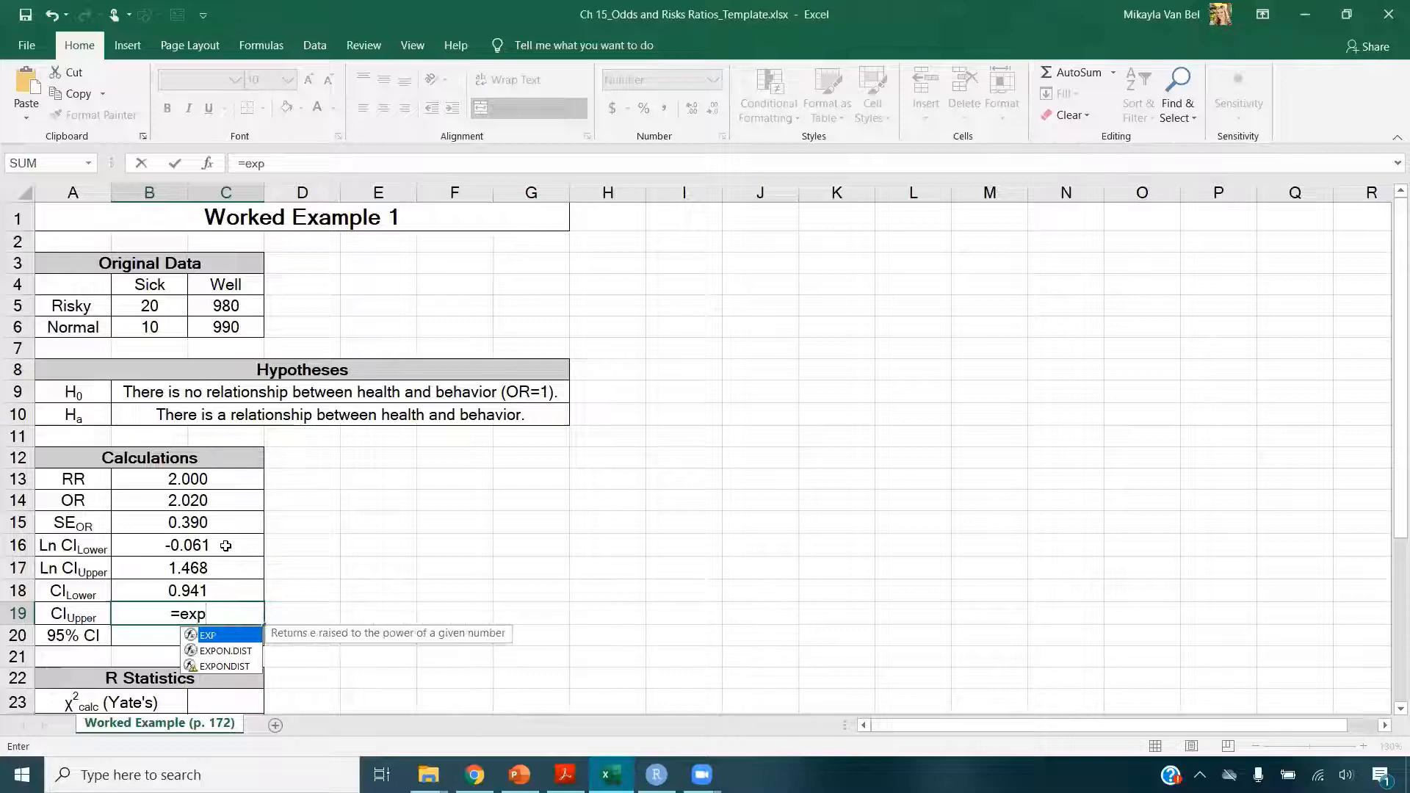
key("Tab")
left_click(240, 563)
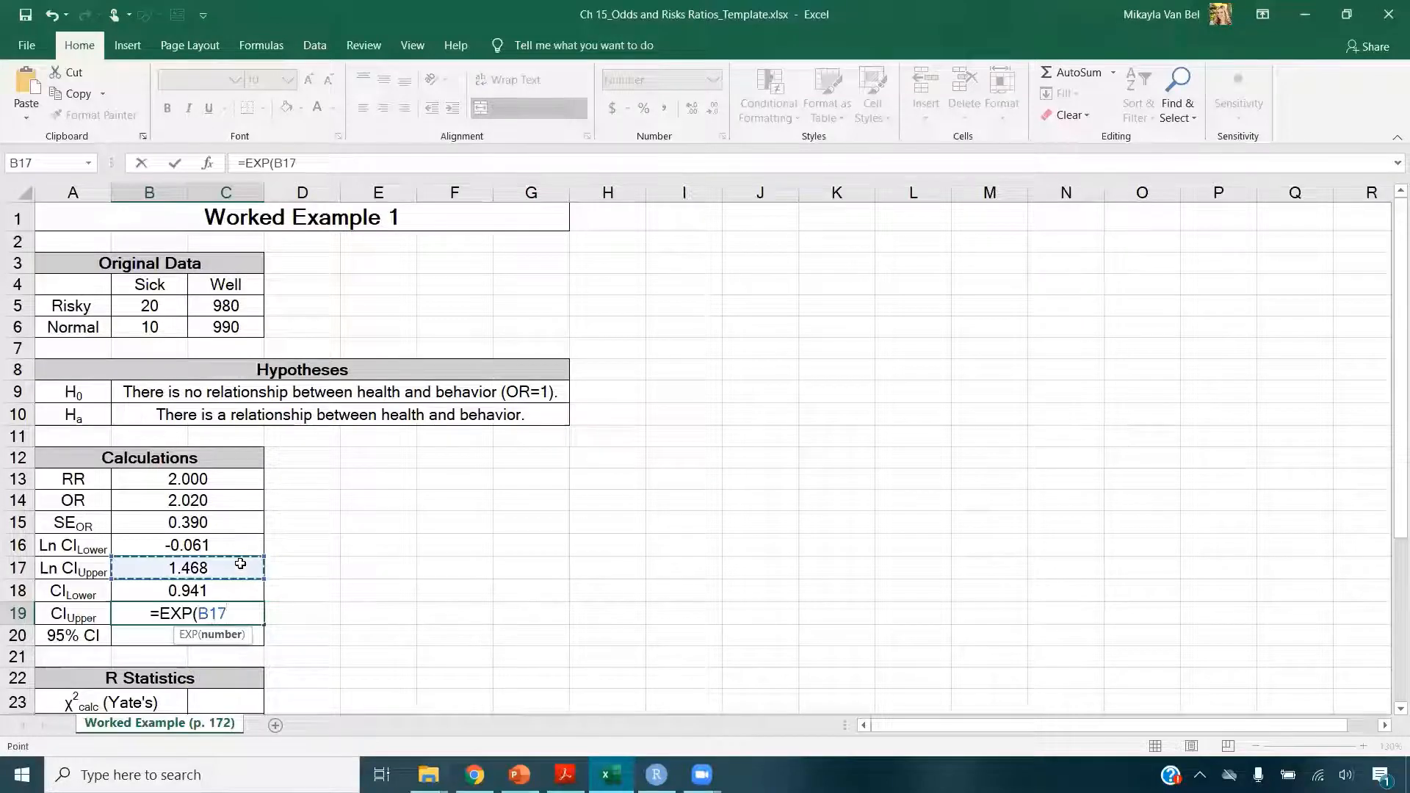
key("Return")
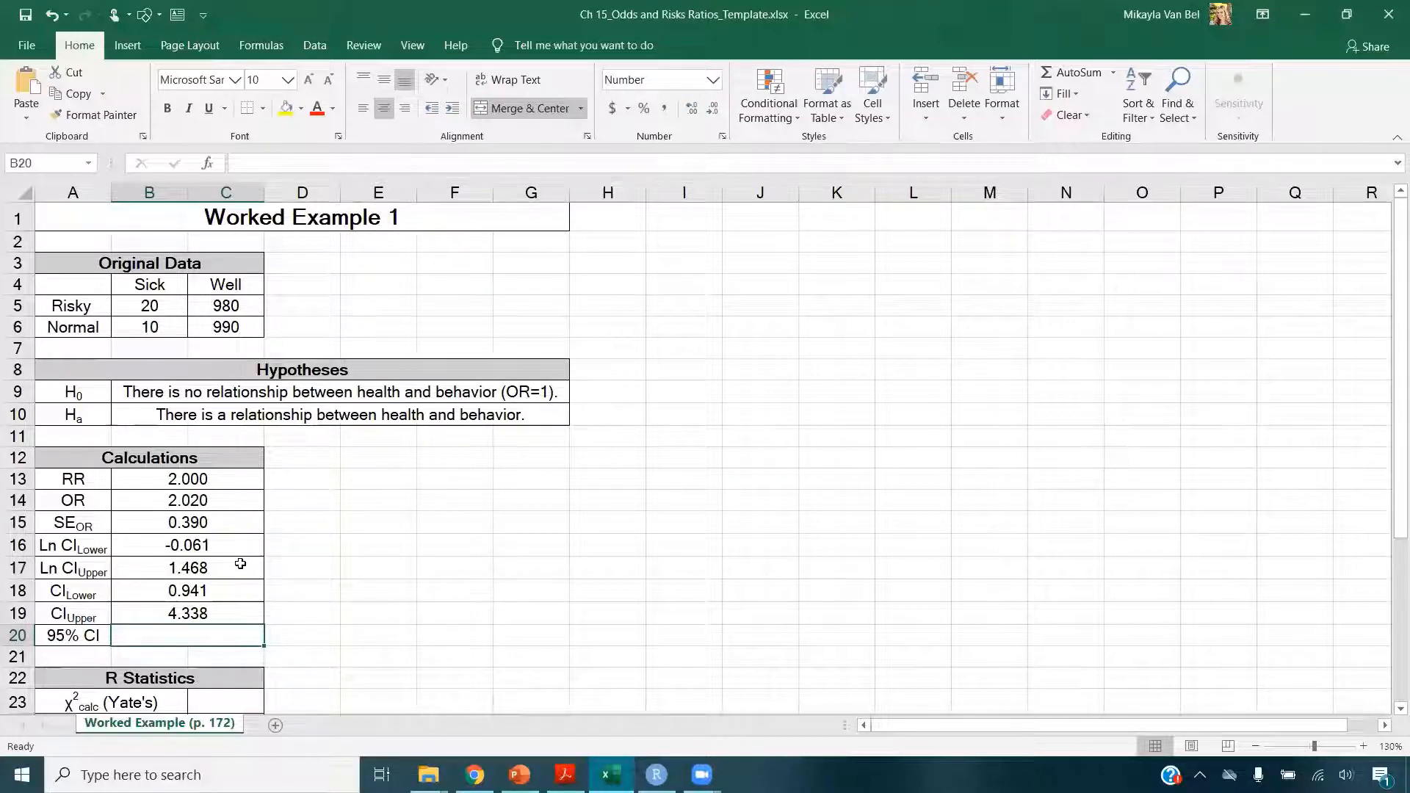
Enter the confidence interval as the text (0.941, 4.338) in the 95% CI row, cell B20
type("(0.")
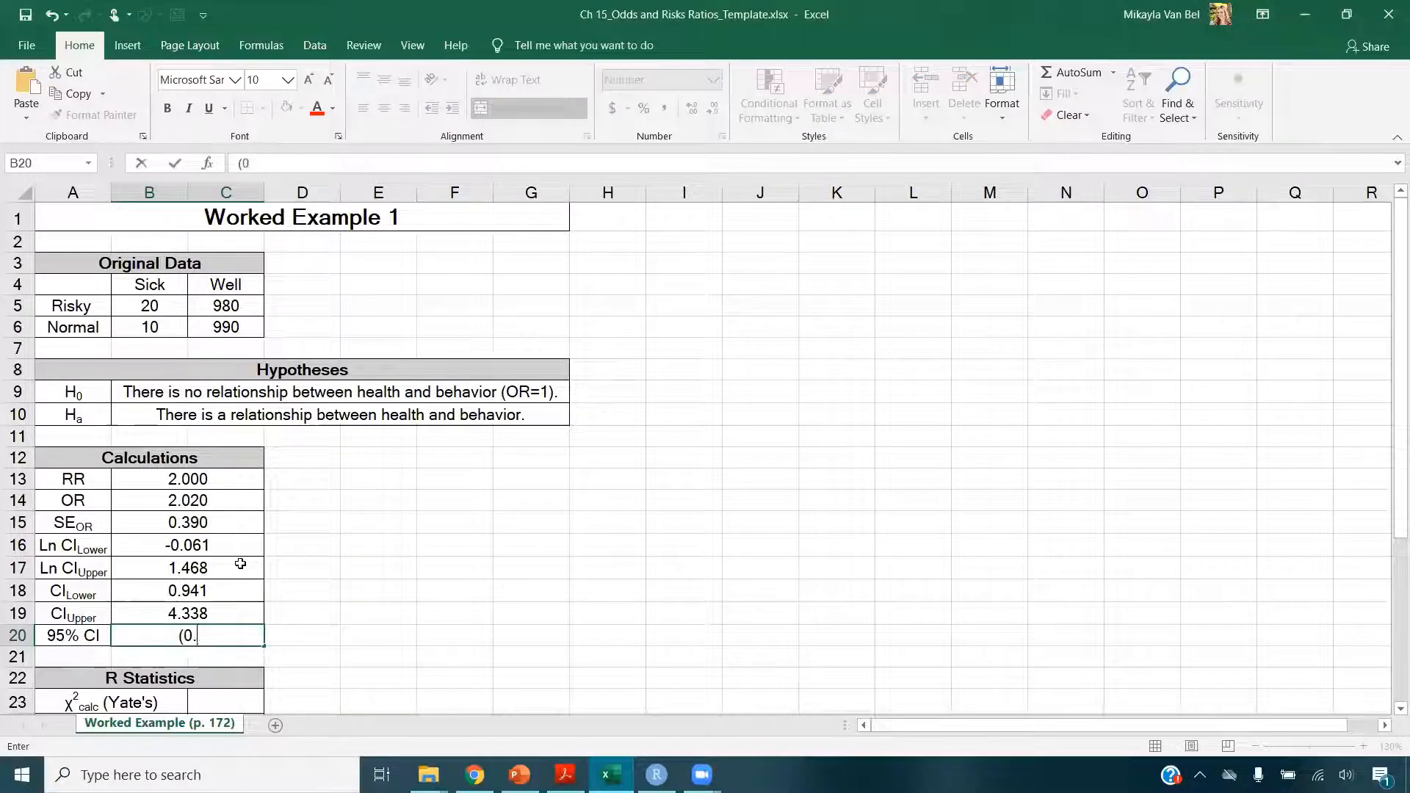
type("941, 4.338")
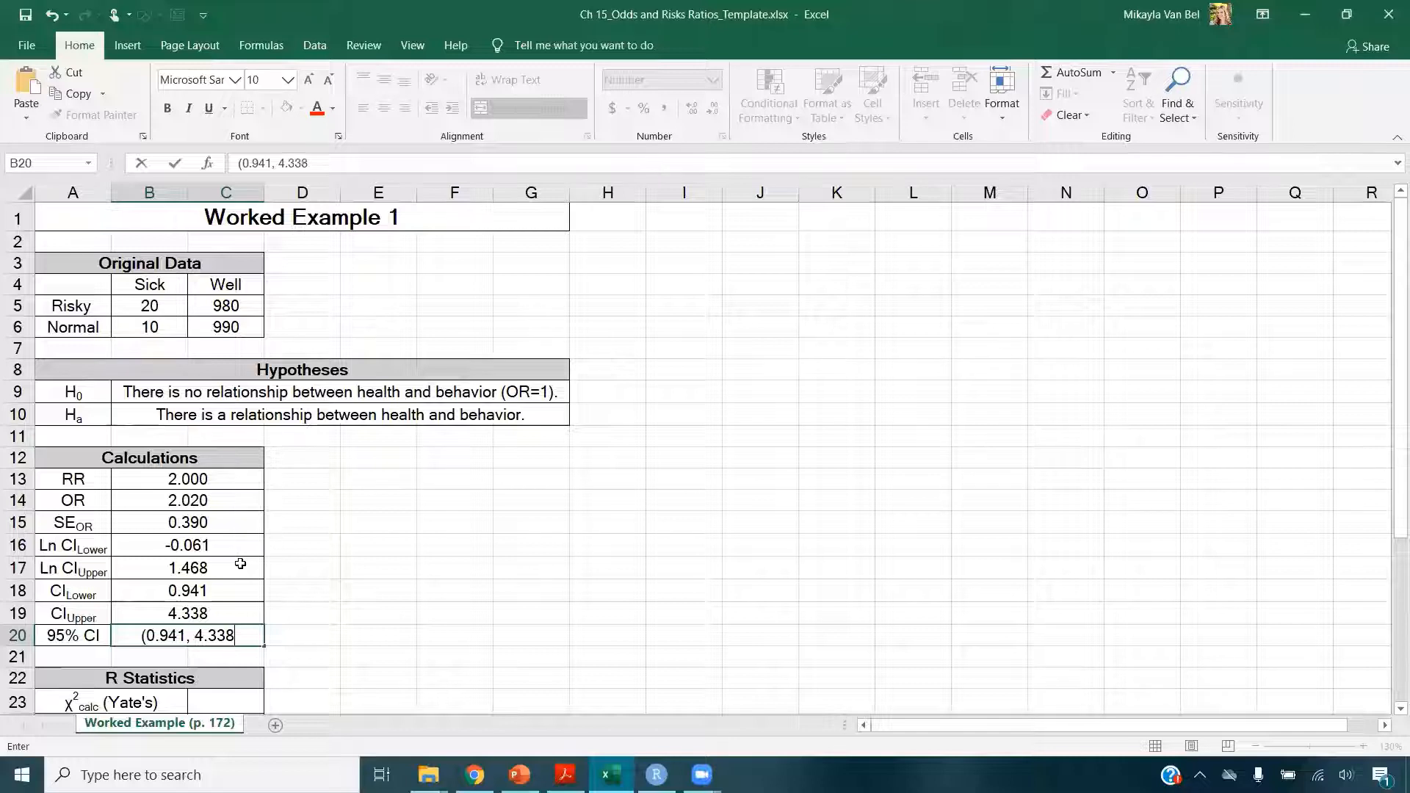
type(")")
key("Return")
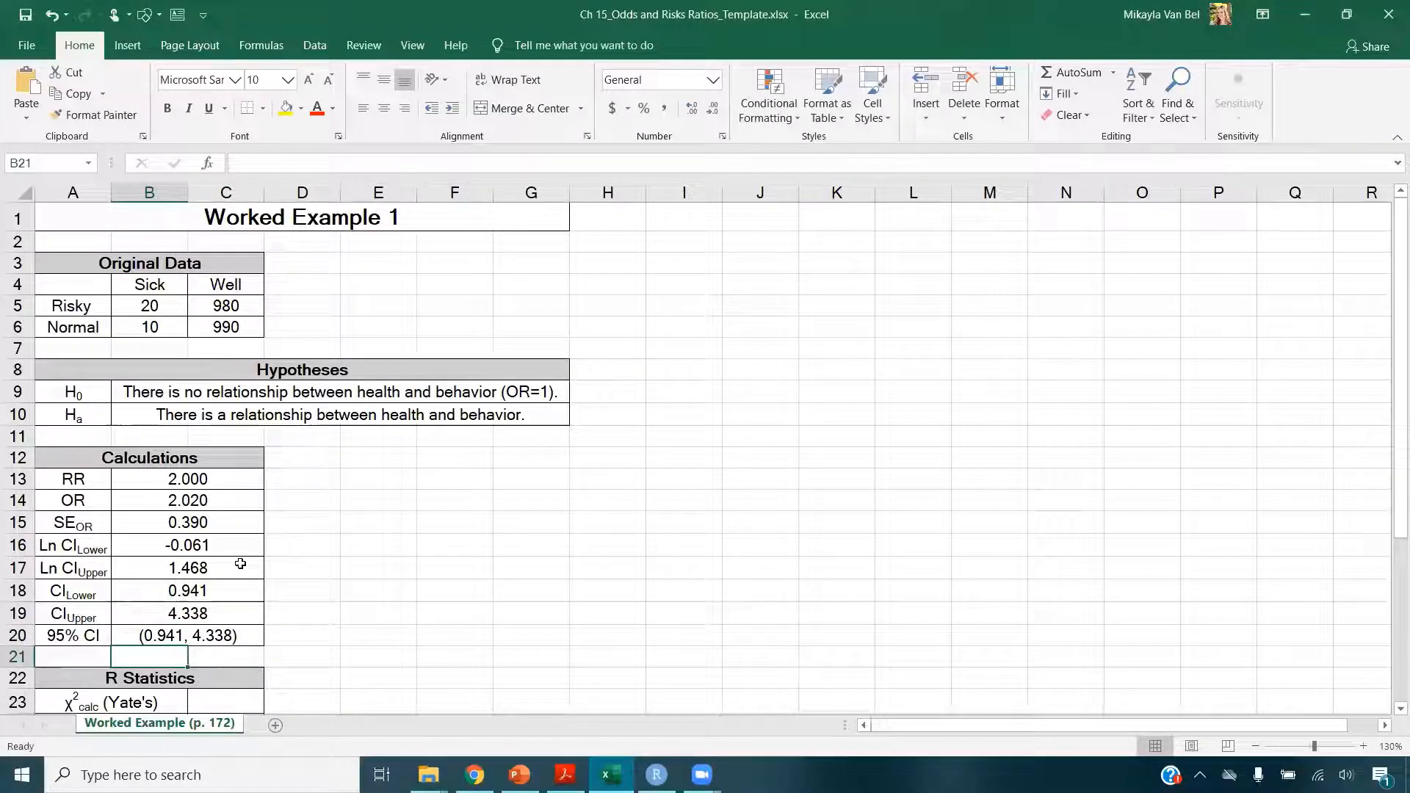
left_click(230, 635)
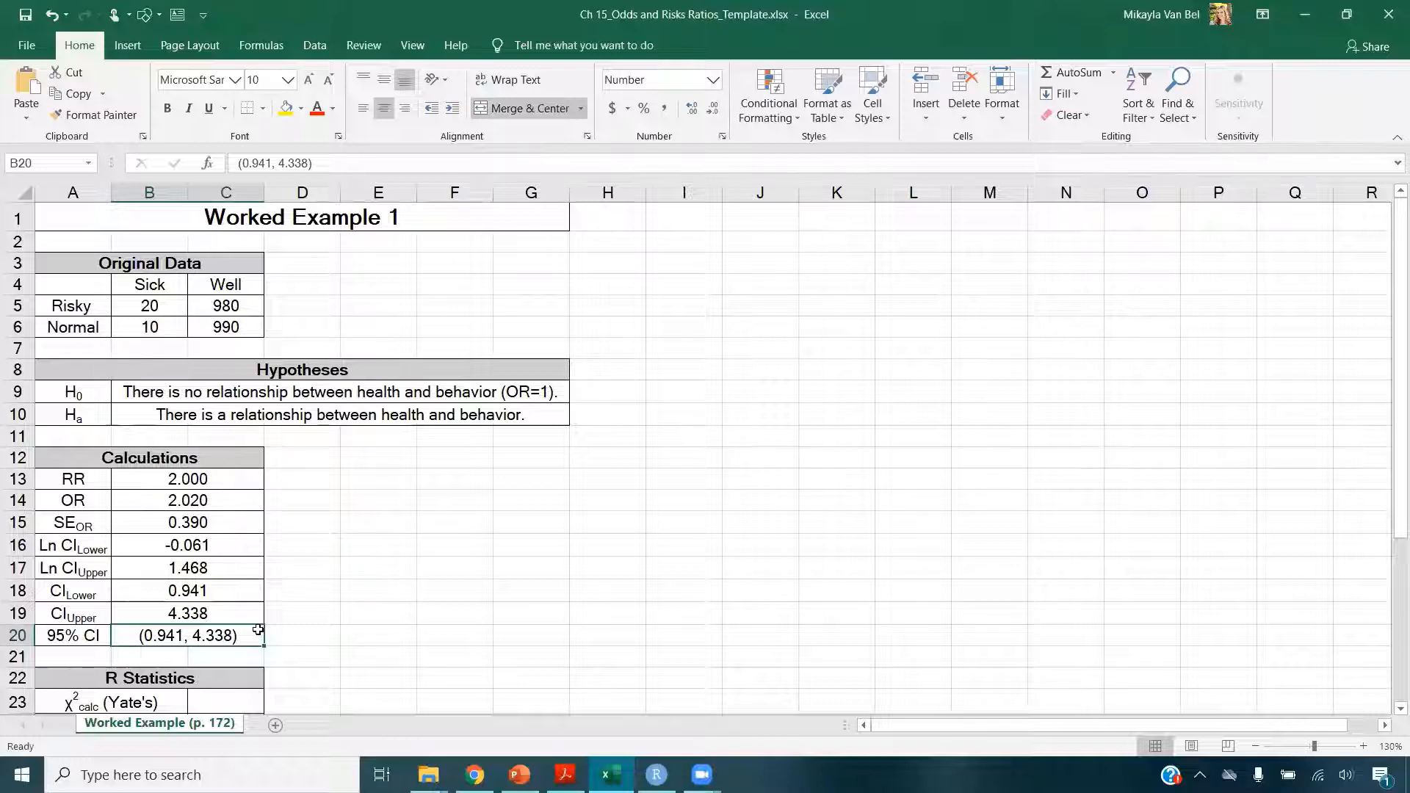
left_click(246, 503)
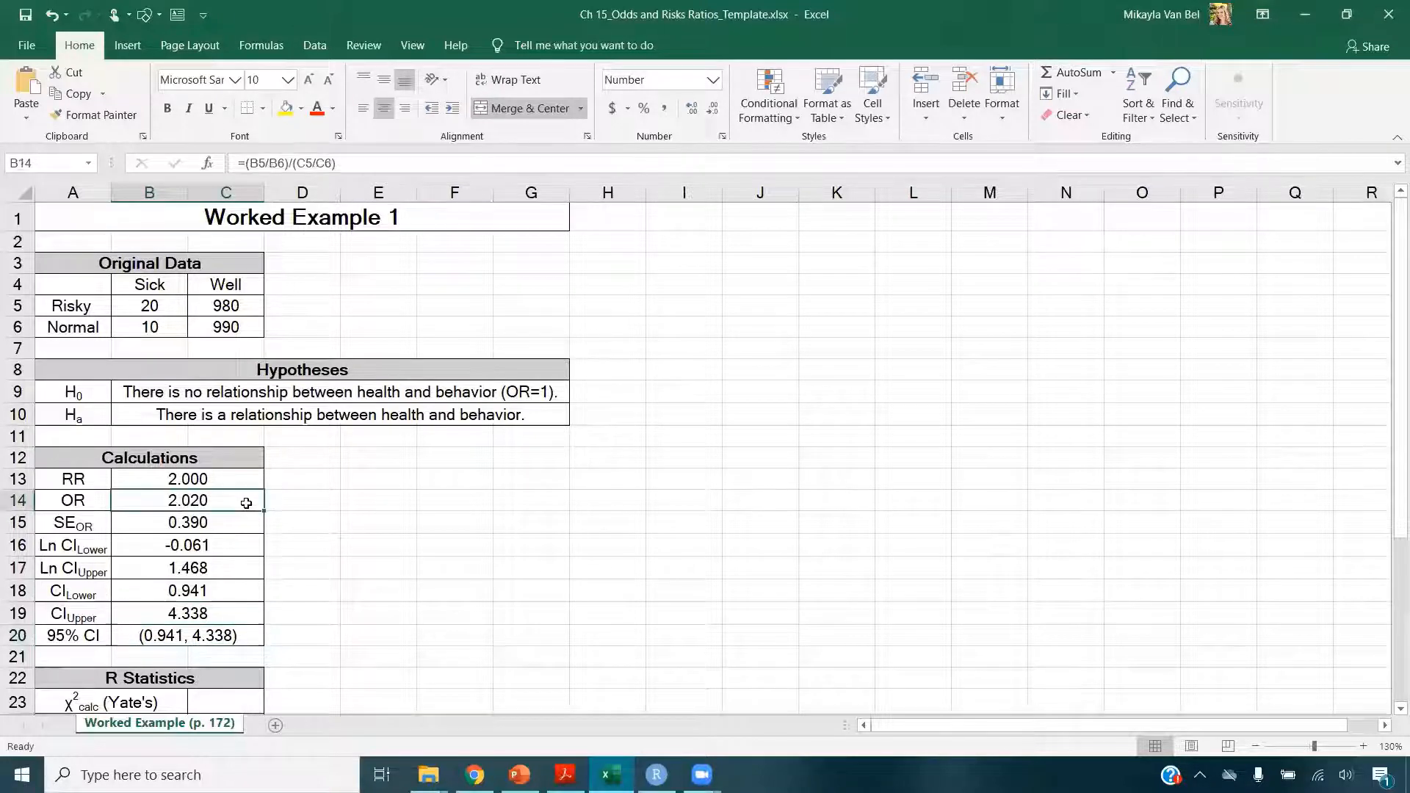
Switch to RStudio and create a new blank R script for the template's R Statistics
left_click(229, 635)
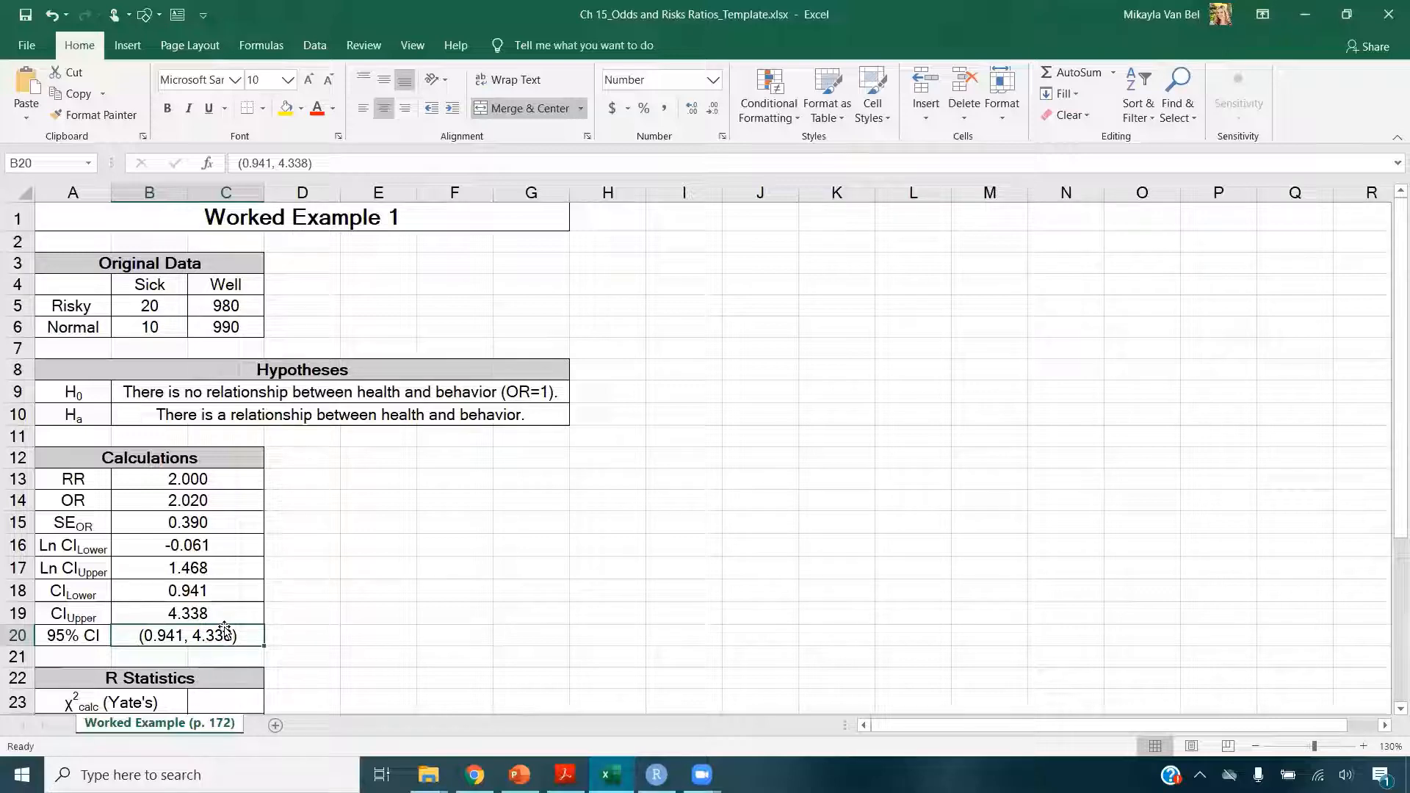
scroll(257, 617, "down", 3)
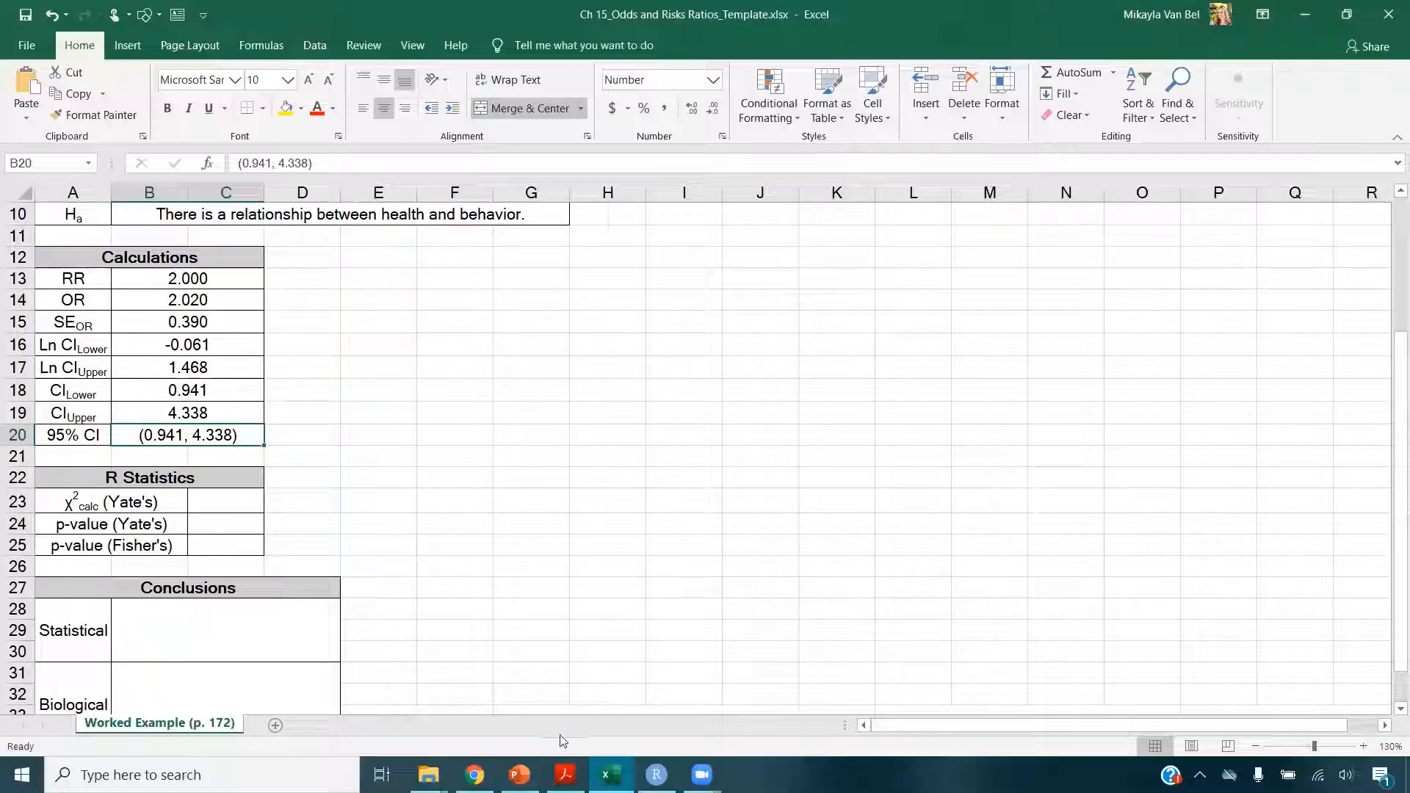
left_click(657, 774)
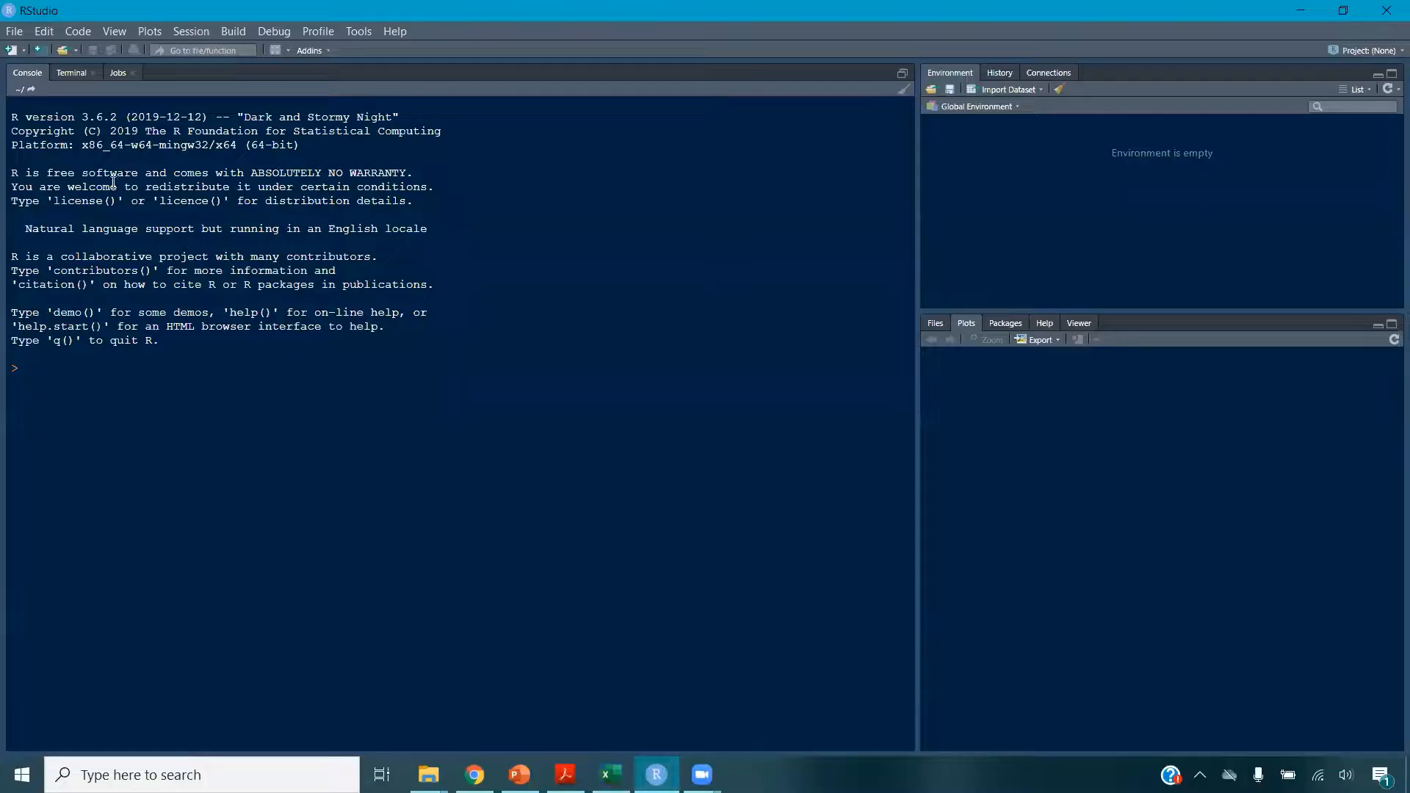
left_click(13, 52)
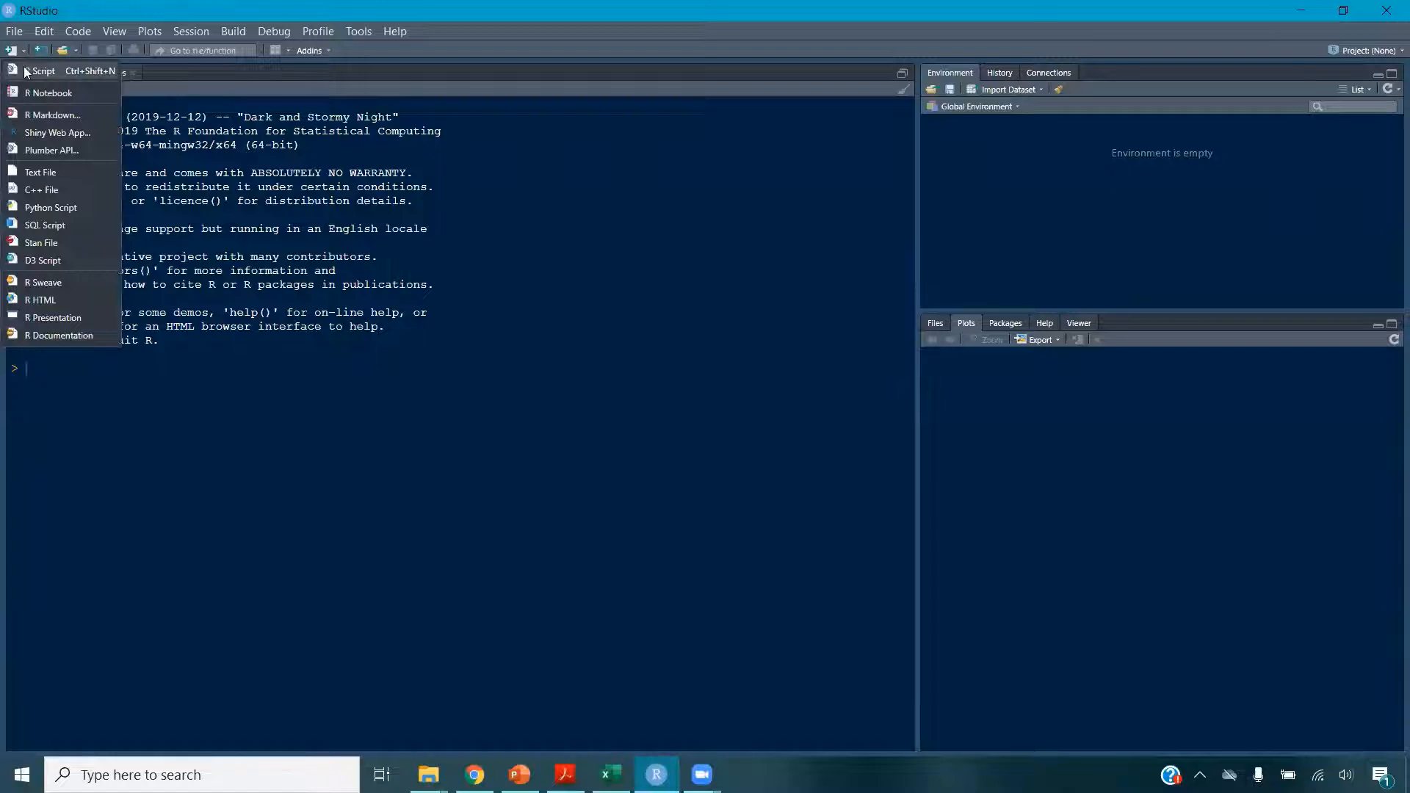
left_click(29, 72)
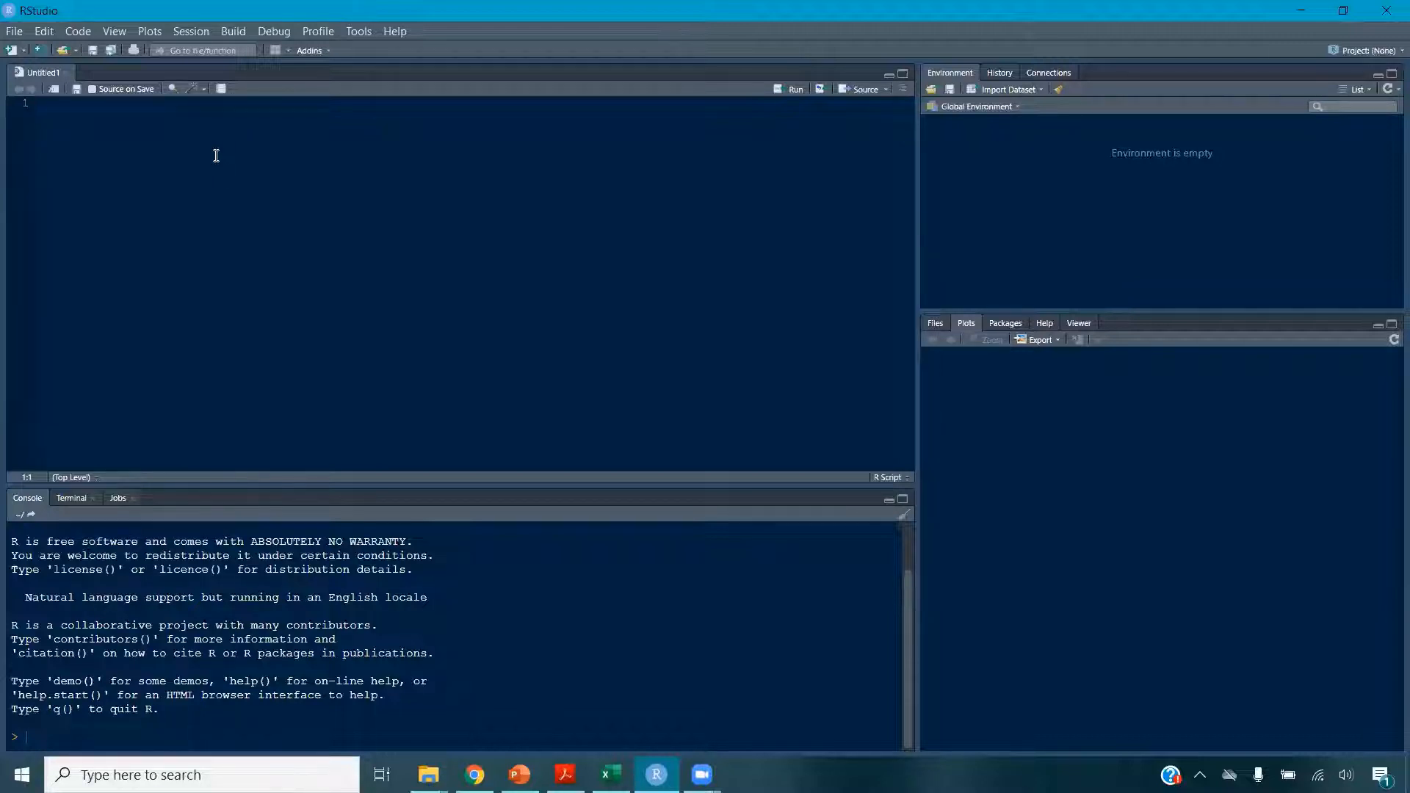
Set the editor font size to 16 in the global appearance options and enlarge the console pane
left_click(360, 31)
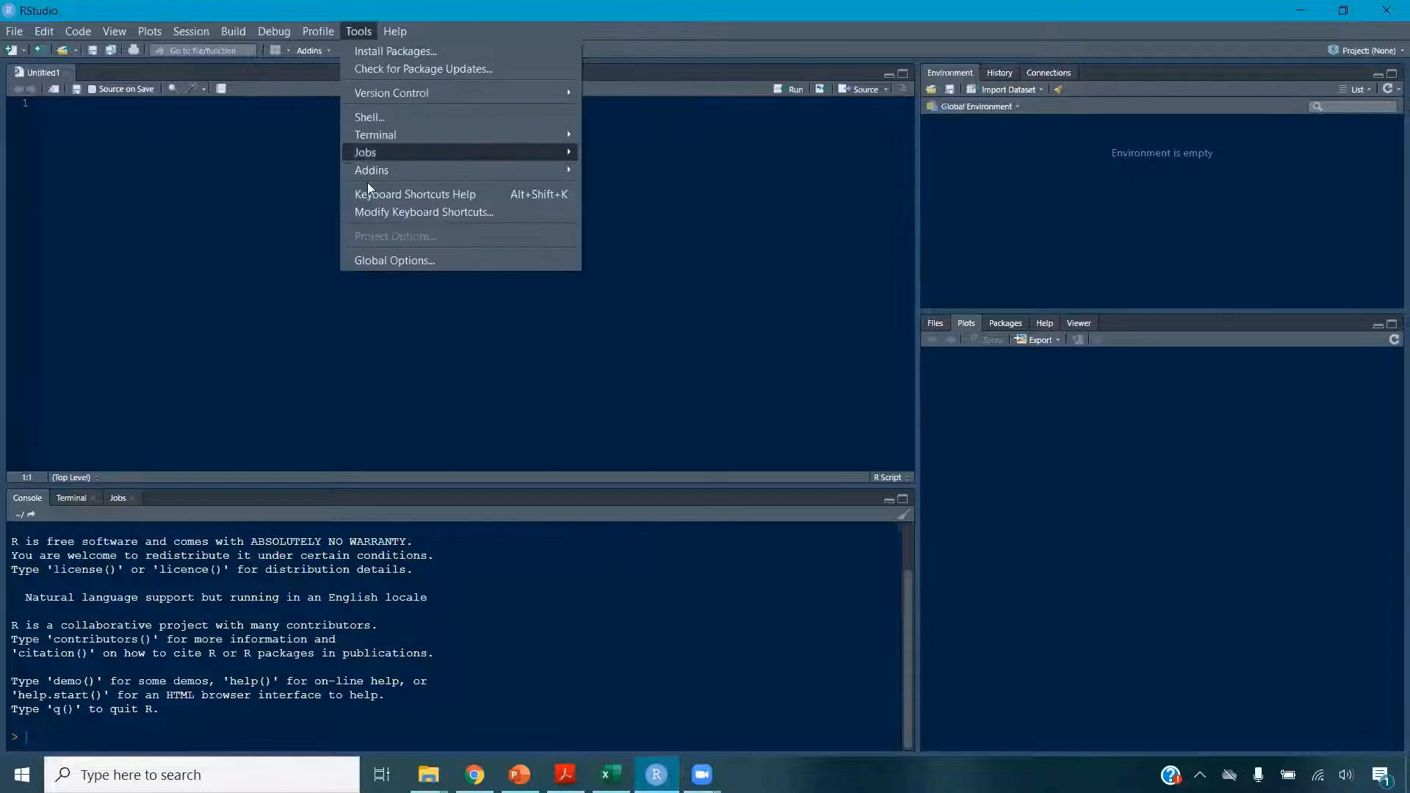
left_click(372, 261)
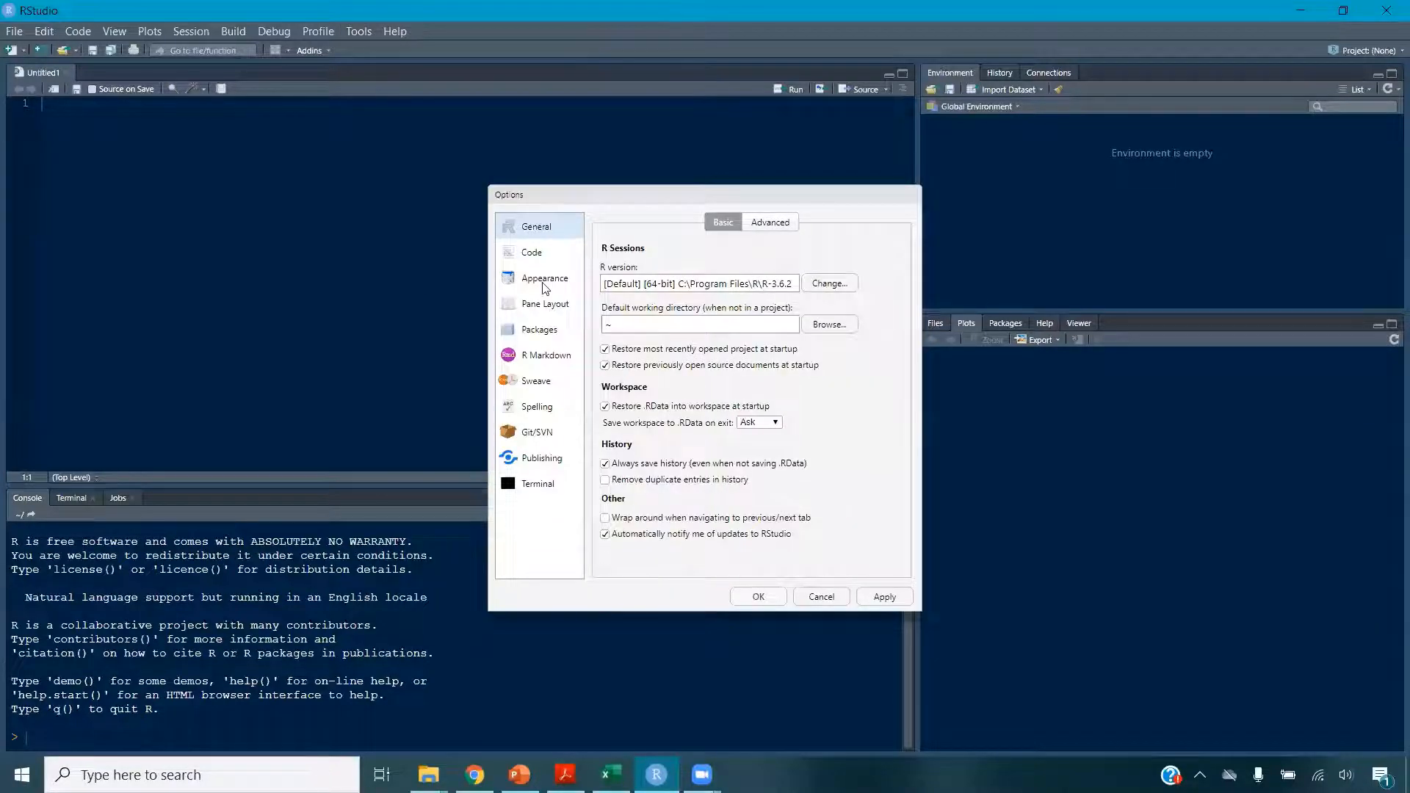
left_click(544, 286)
left_click(625, 331)
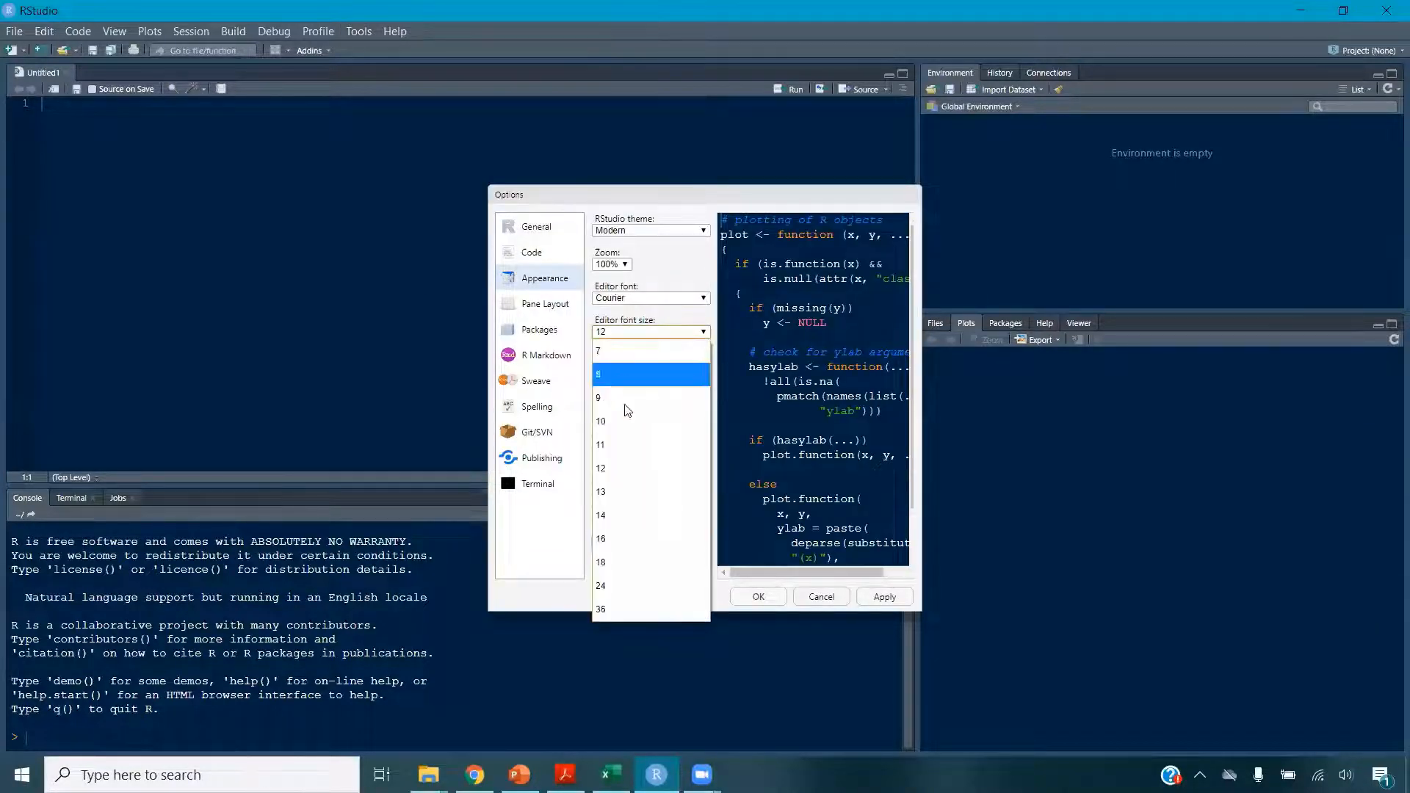
left_click(619, 538)
left_click(884, 597)
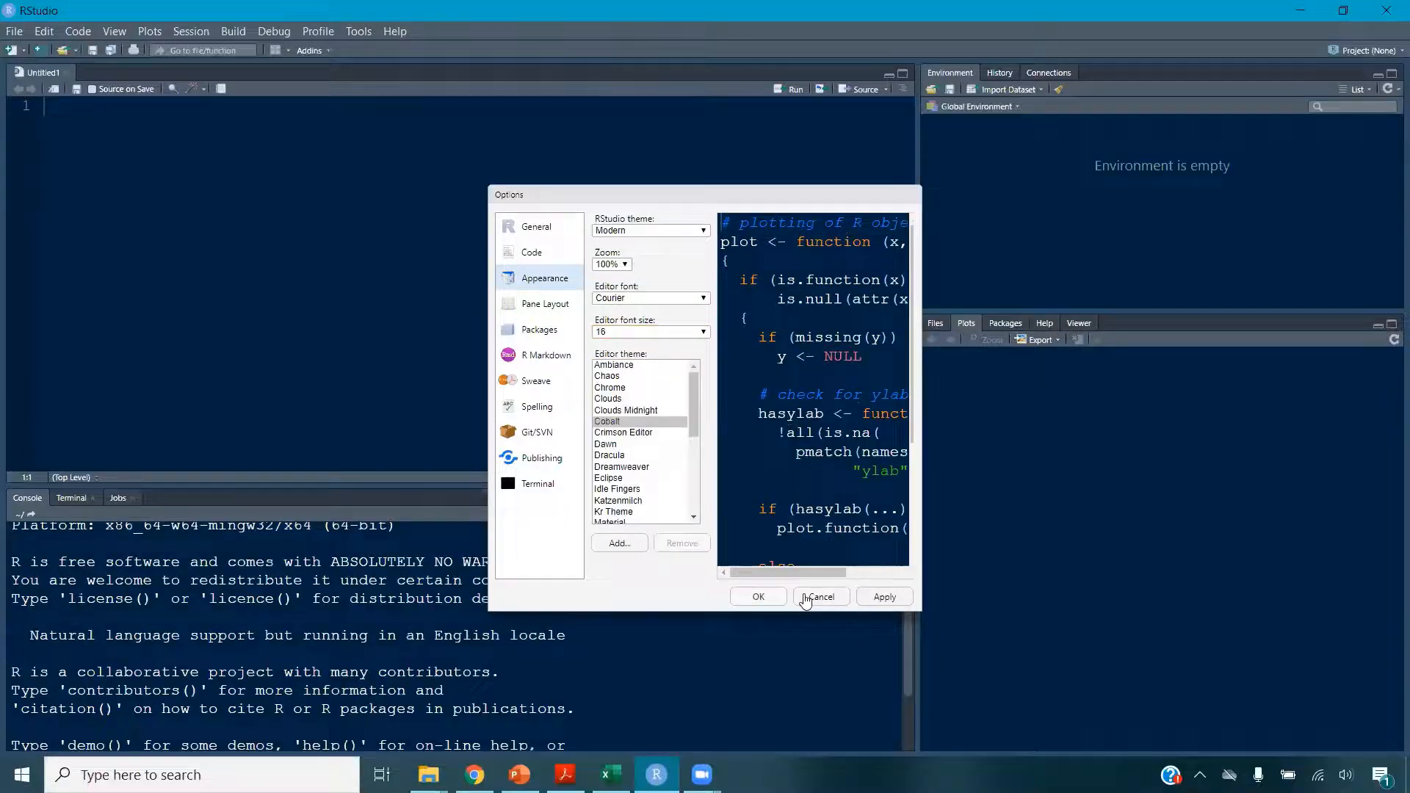
left_click(760, 598)
left_click_drag(170, 486, 188, 397)
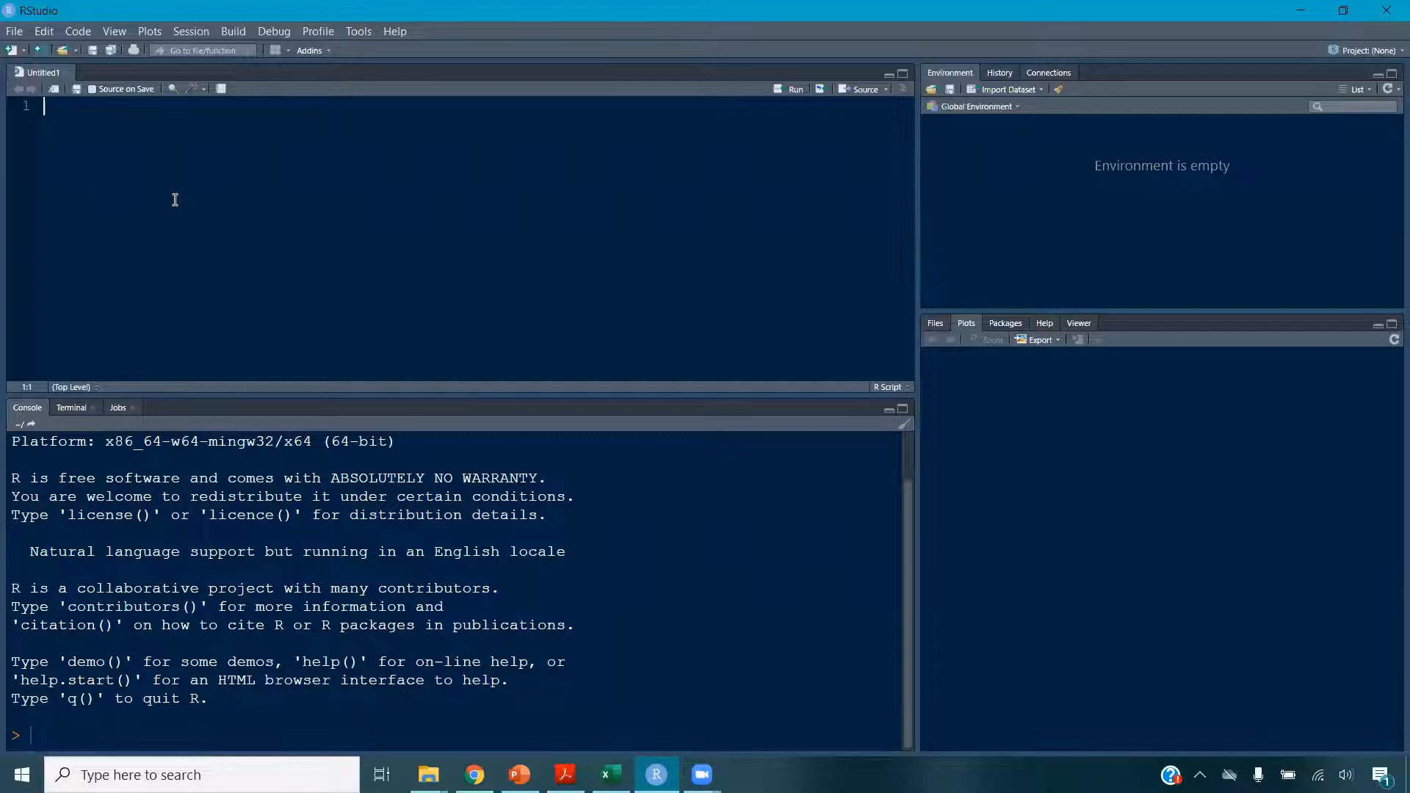
Write install.packages("epitools") on line 1 of the script and run it to install the package
type("install.")
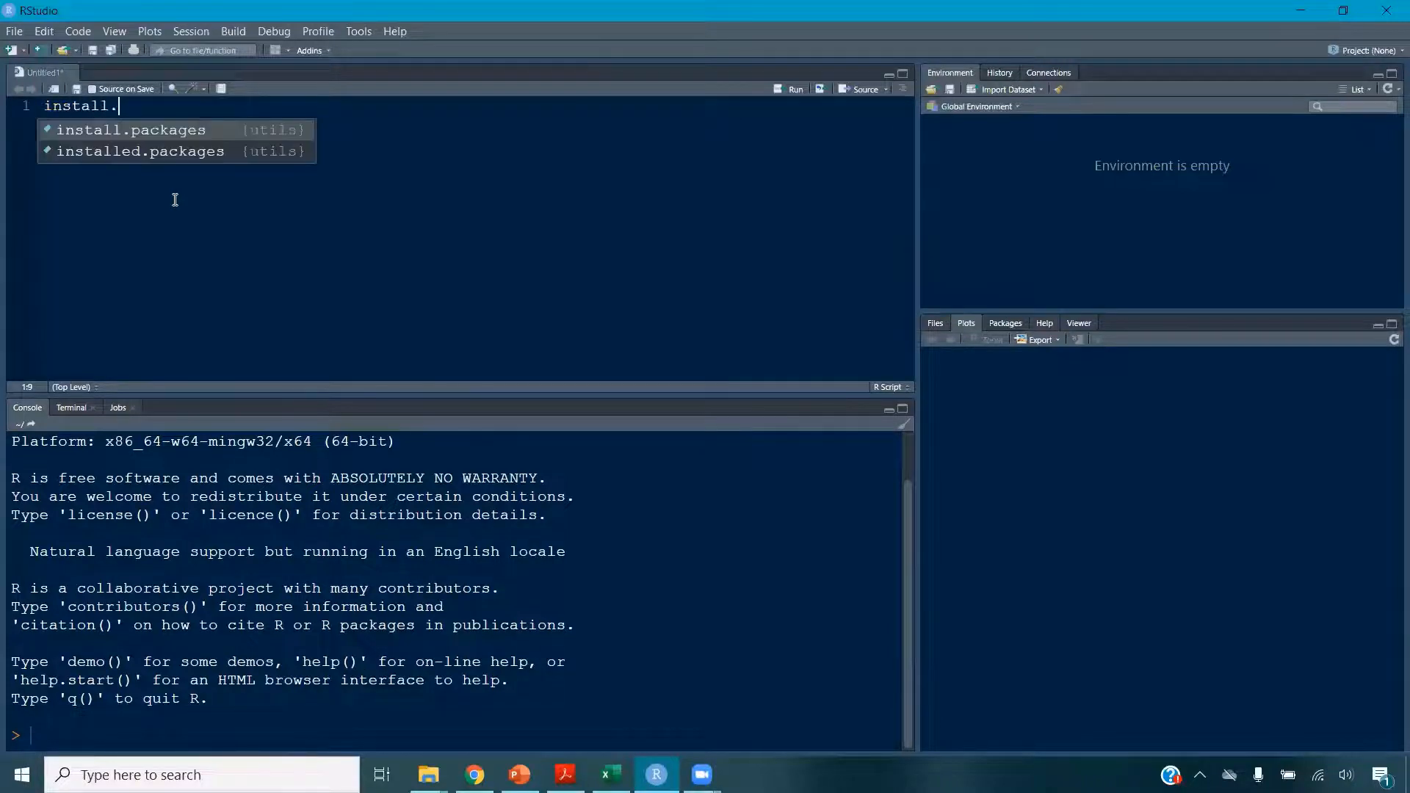
type("packages")
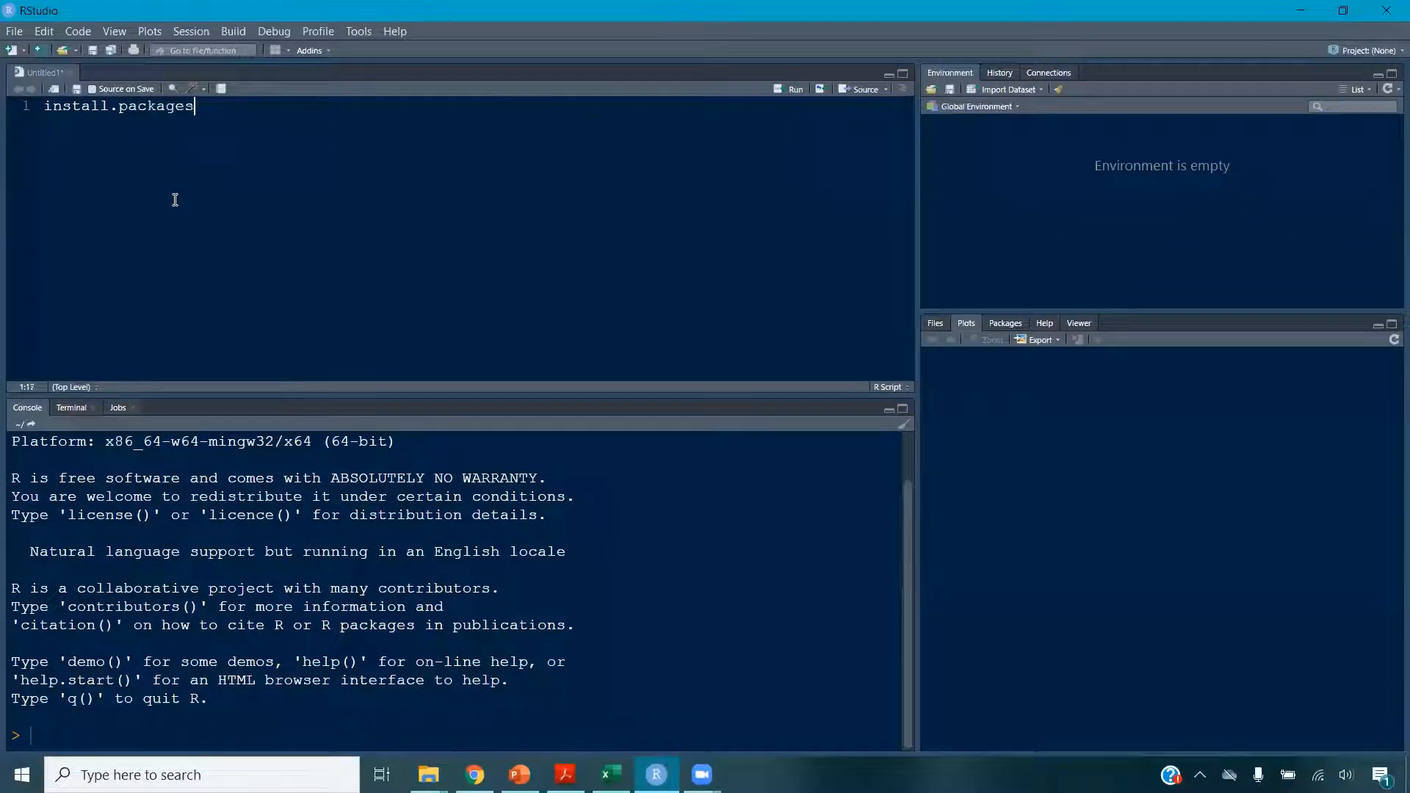
type("(")
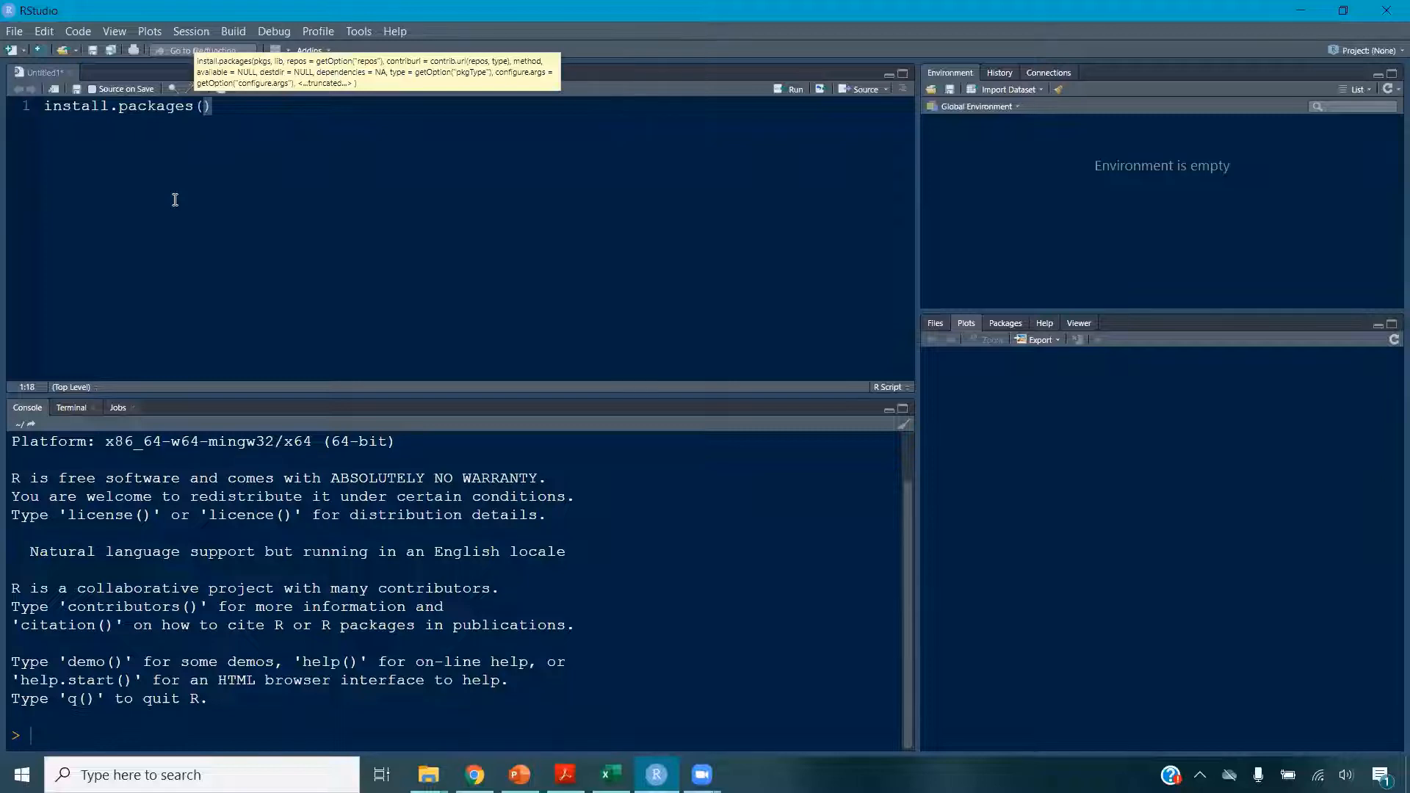
type("\"epitools")
key("ctrl+Return")
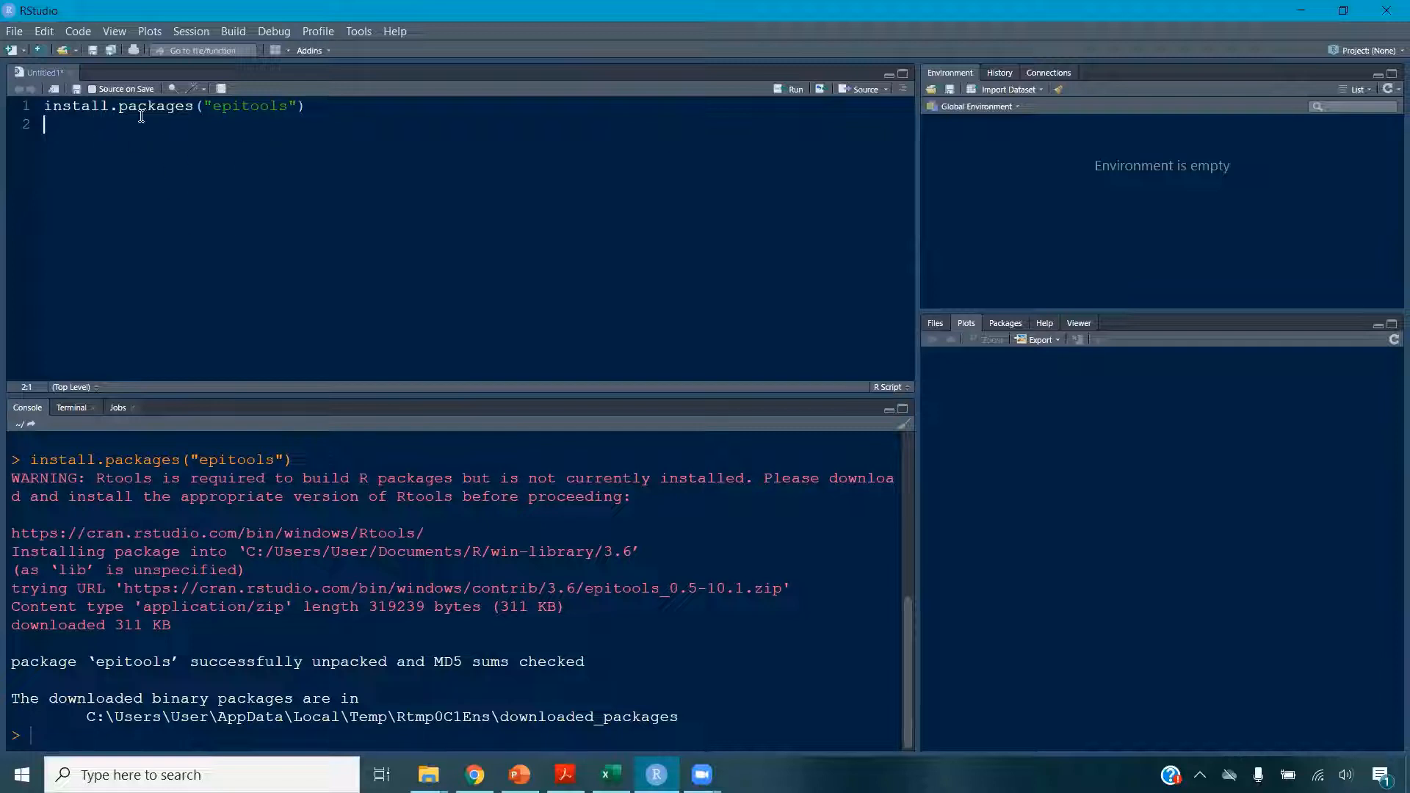
Write library(epitools) on line 2 of the script and run it to load the package
left_click(236, 122)
type("library")
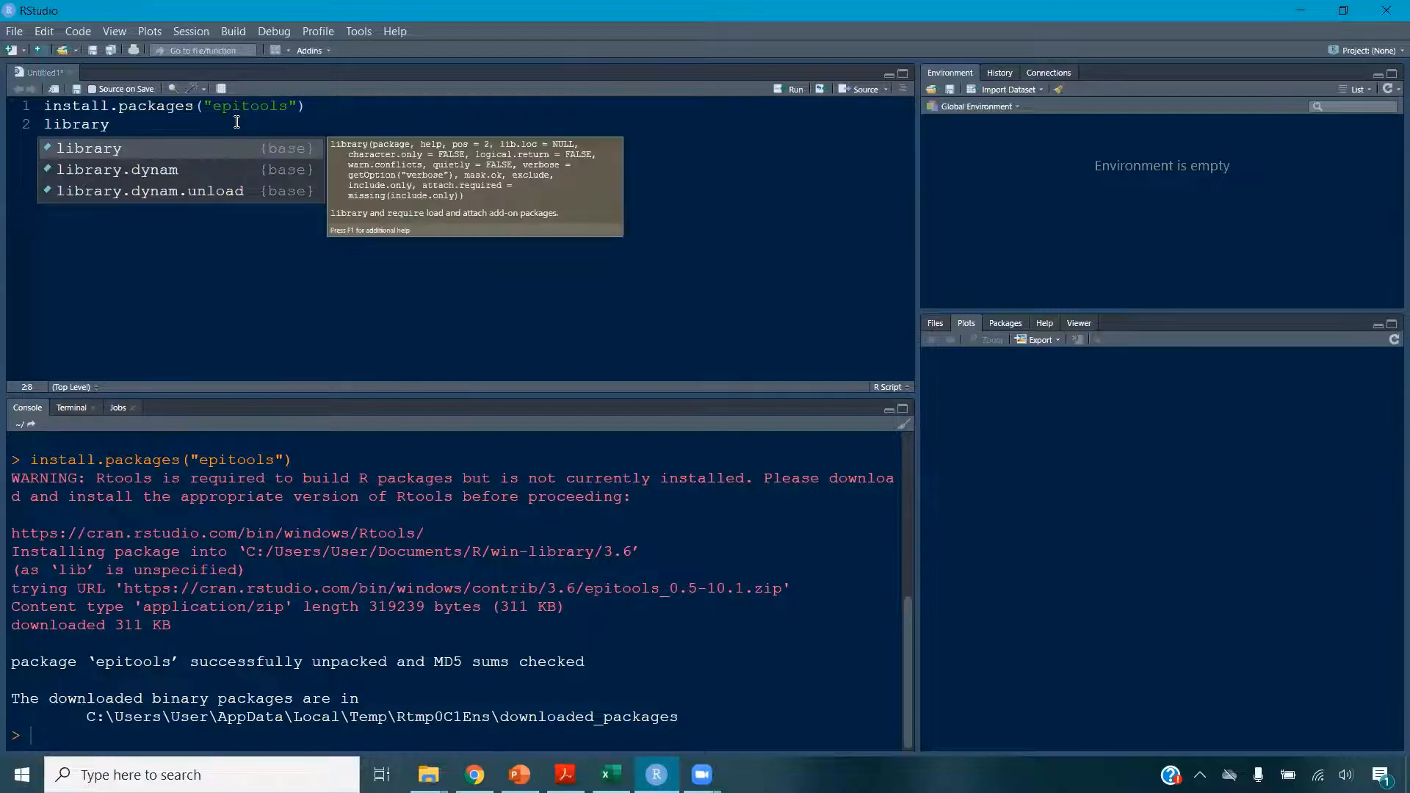
key("Tab")
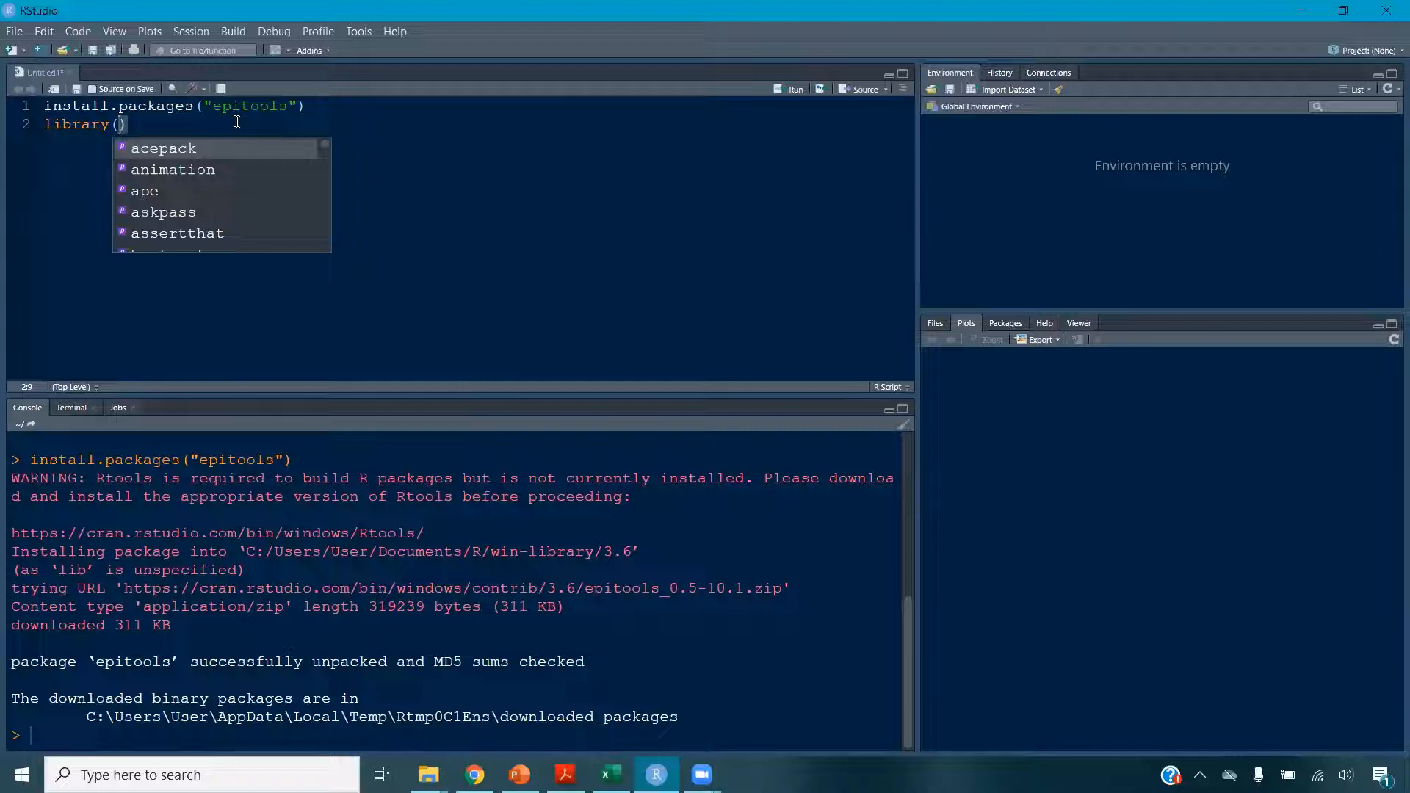
type("epi")
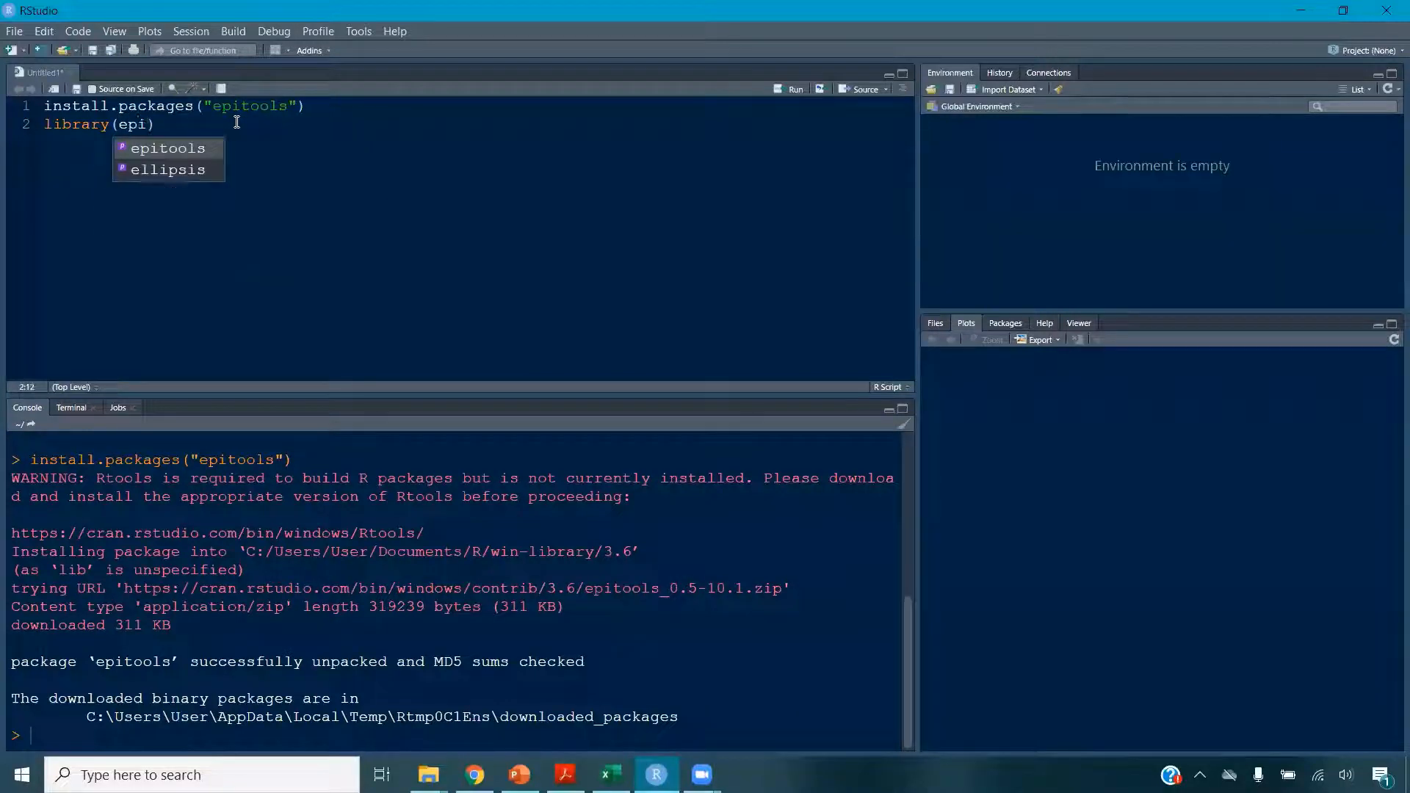
type("tools")
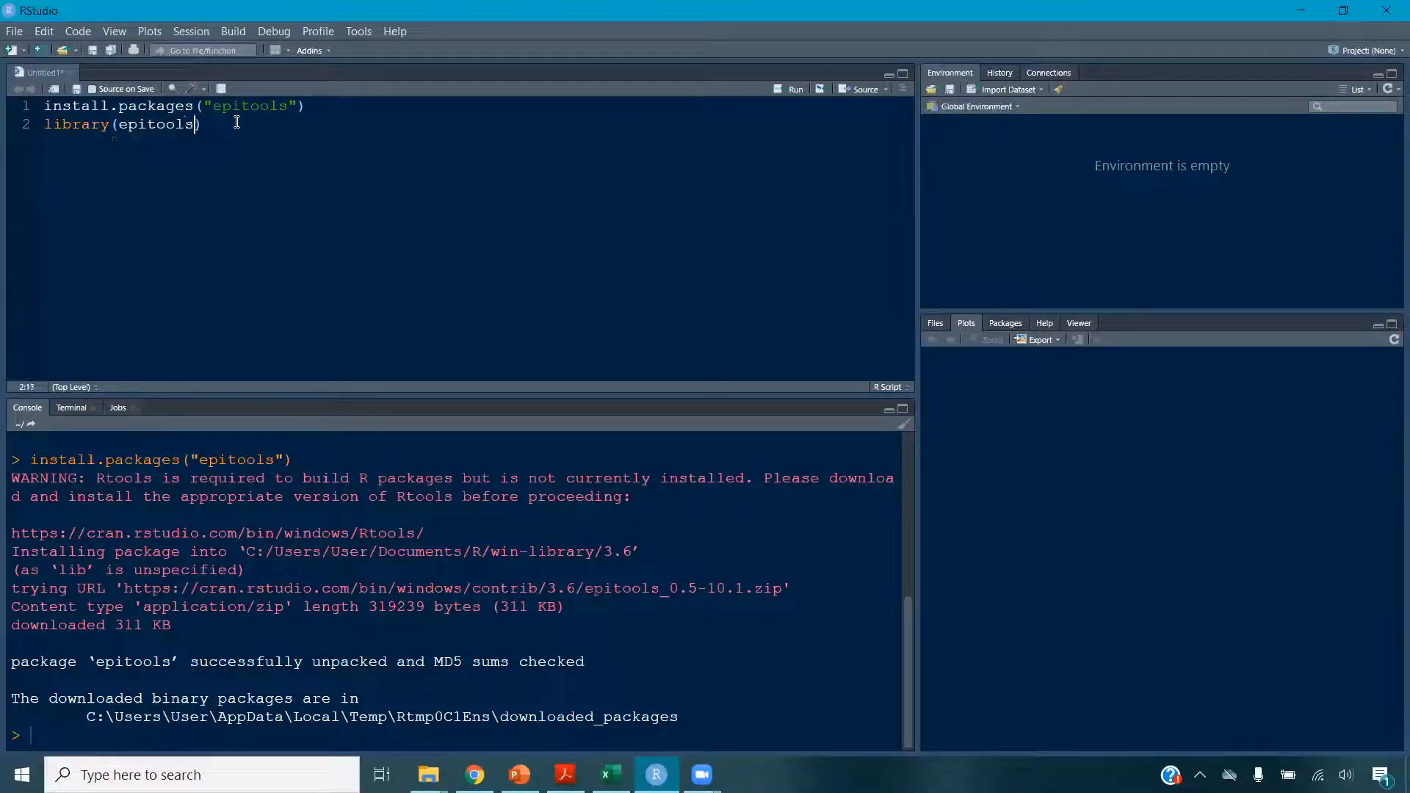
key("ctrl+Return")
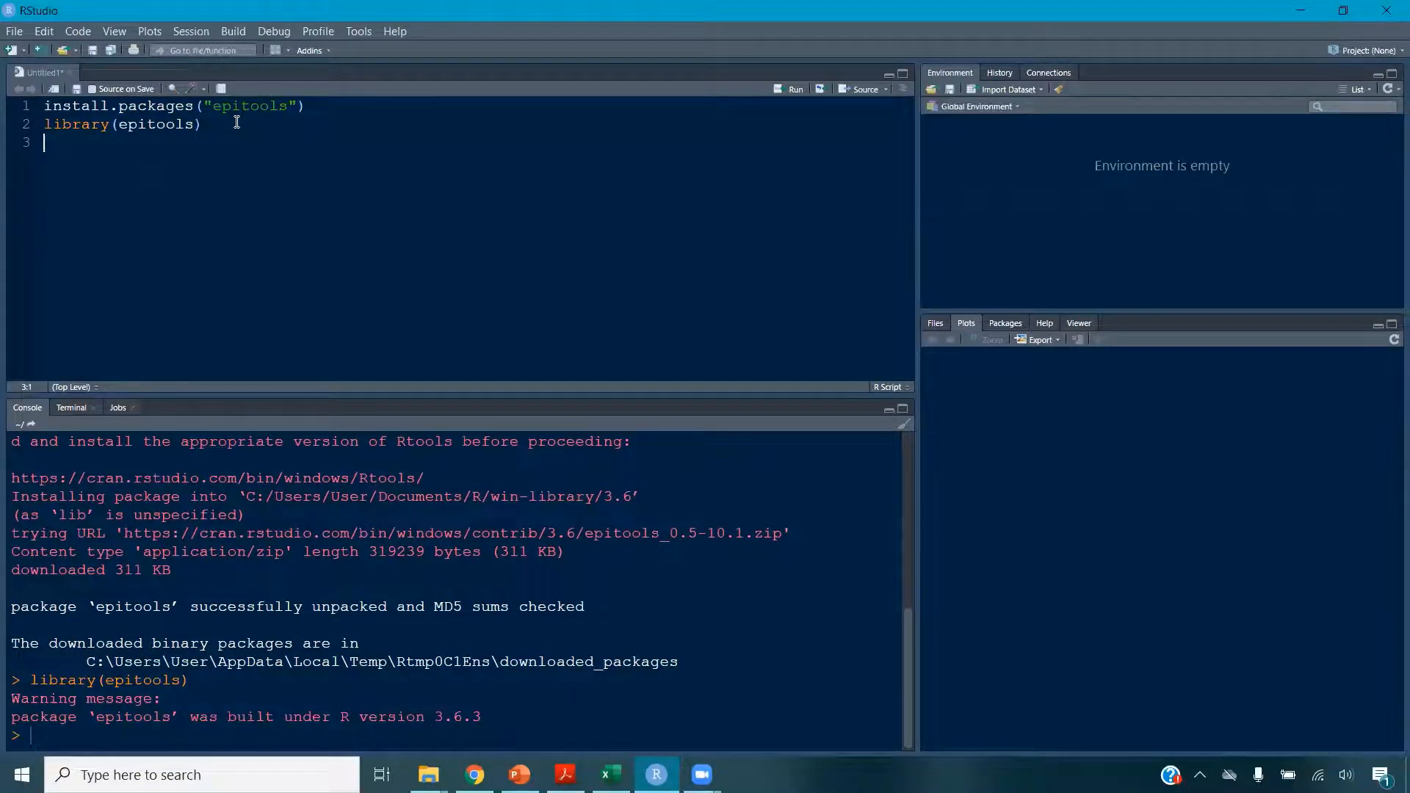
Add the script comment "#You only need to run line 1 once, then run line 2 to load those functions."
type("#You only need to run line 1 o")
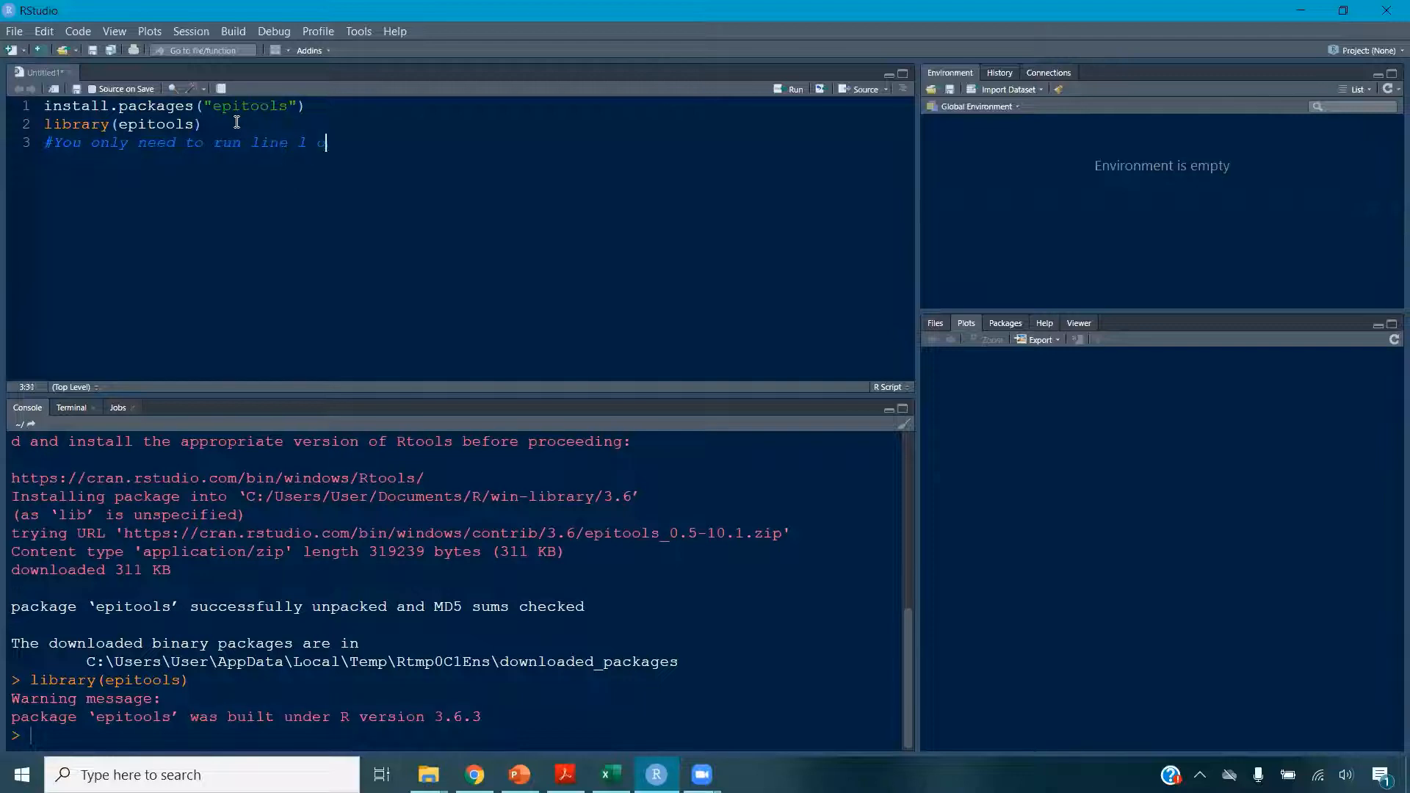
type("nce, then run line 2 to load those functions.")
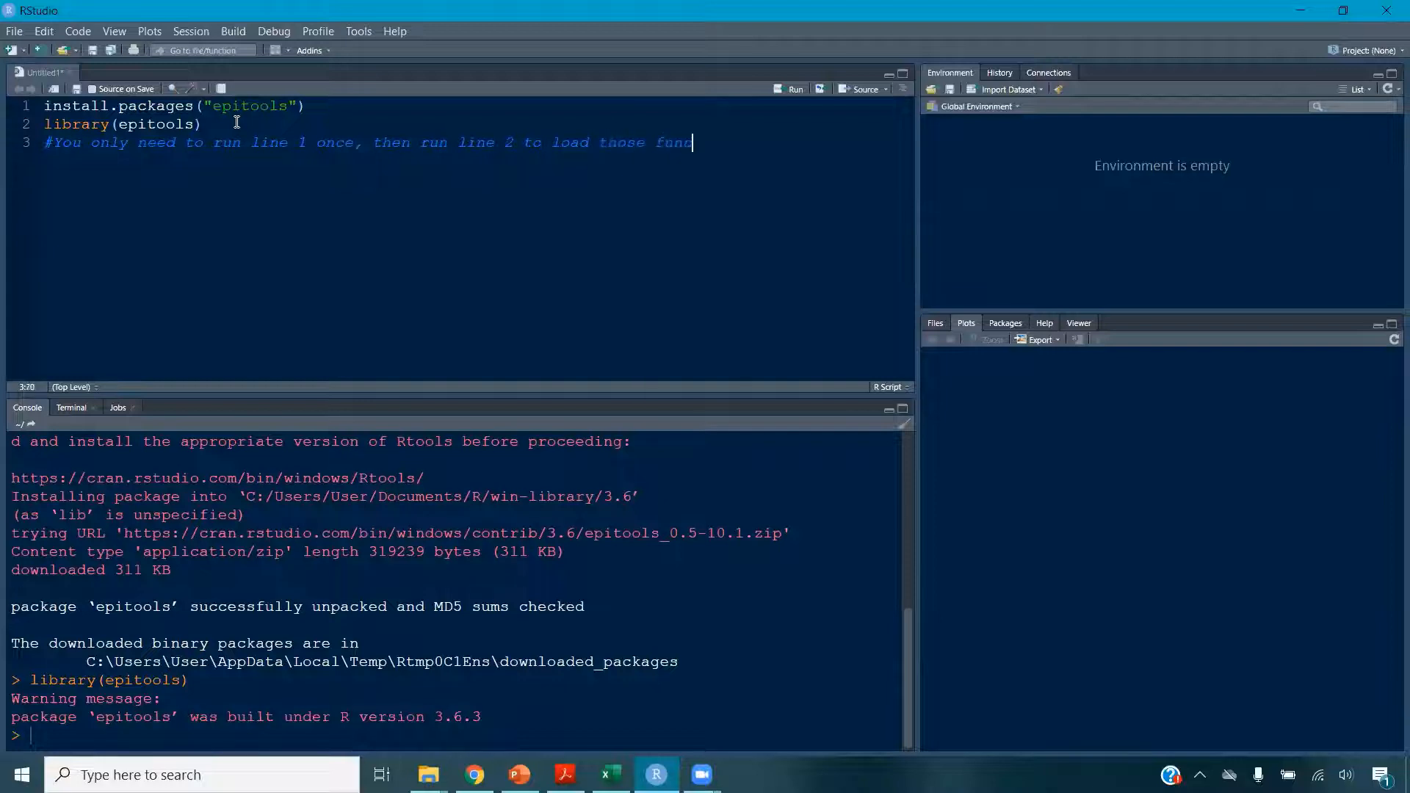
key("Return")
key("Return")
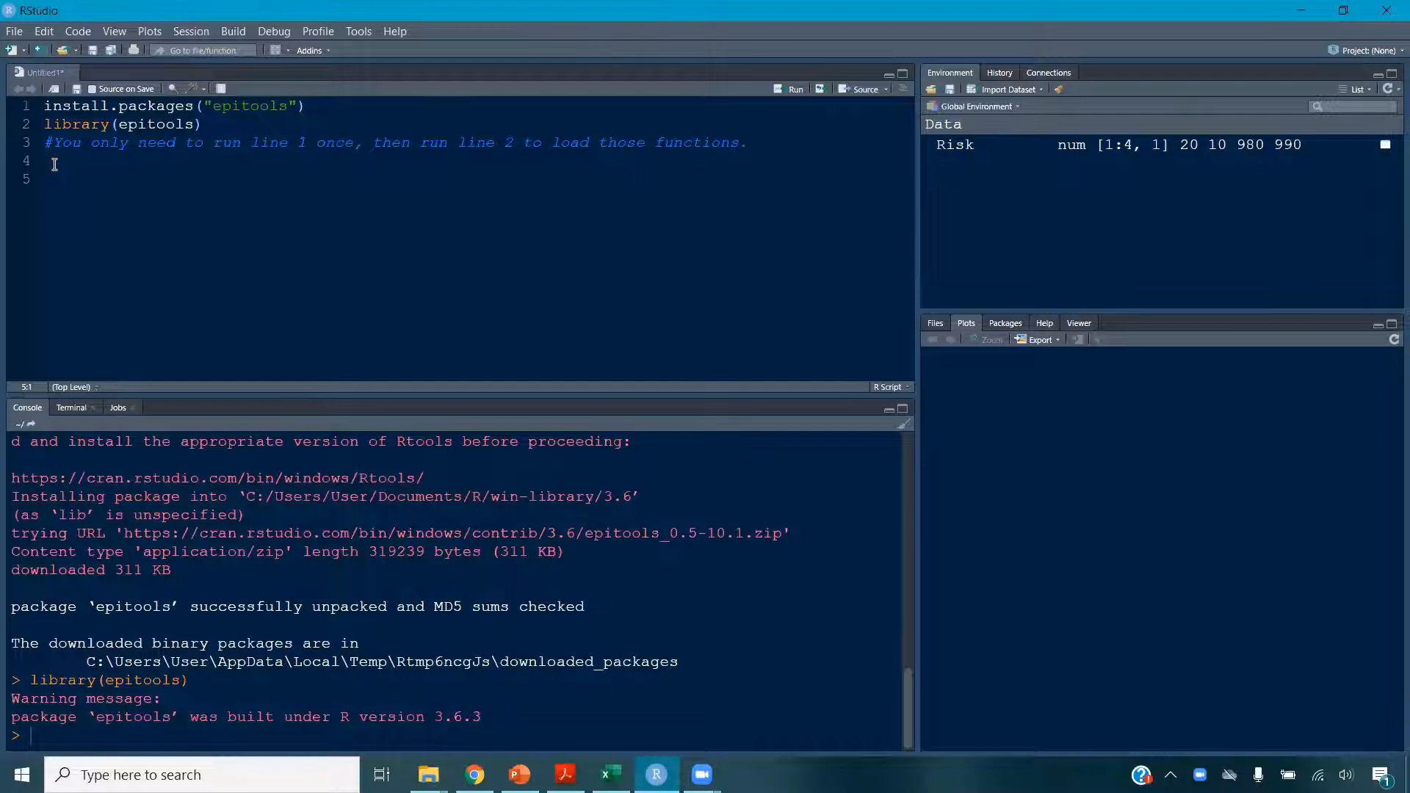
Create the matrix with Risk<-matrix(c(20,10,980,990), nrow=2) from the Excel sheet's original data, run the line and print Risk in the console
type("Risk")
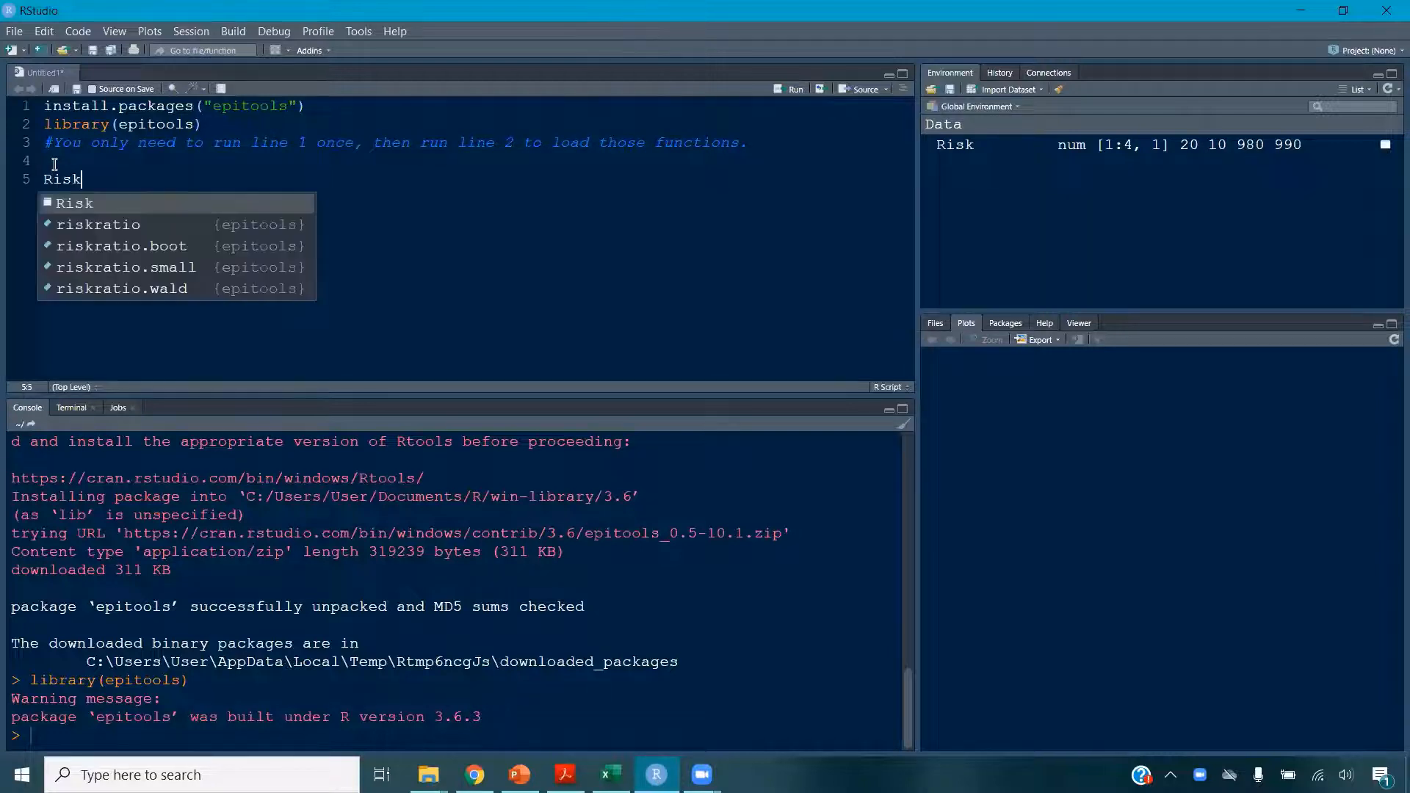
type("<-m")
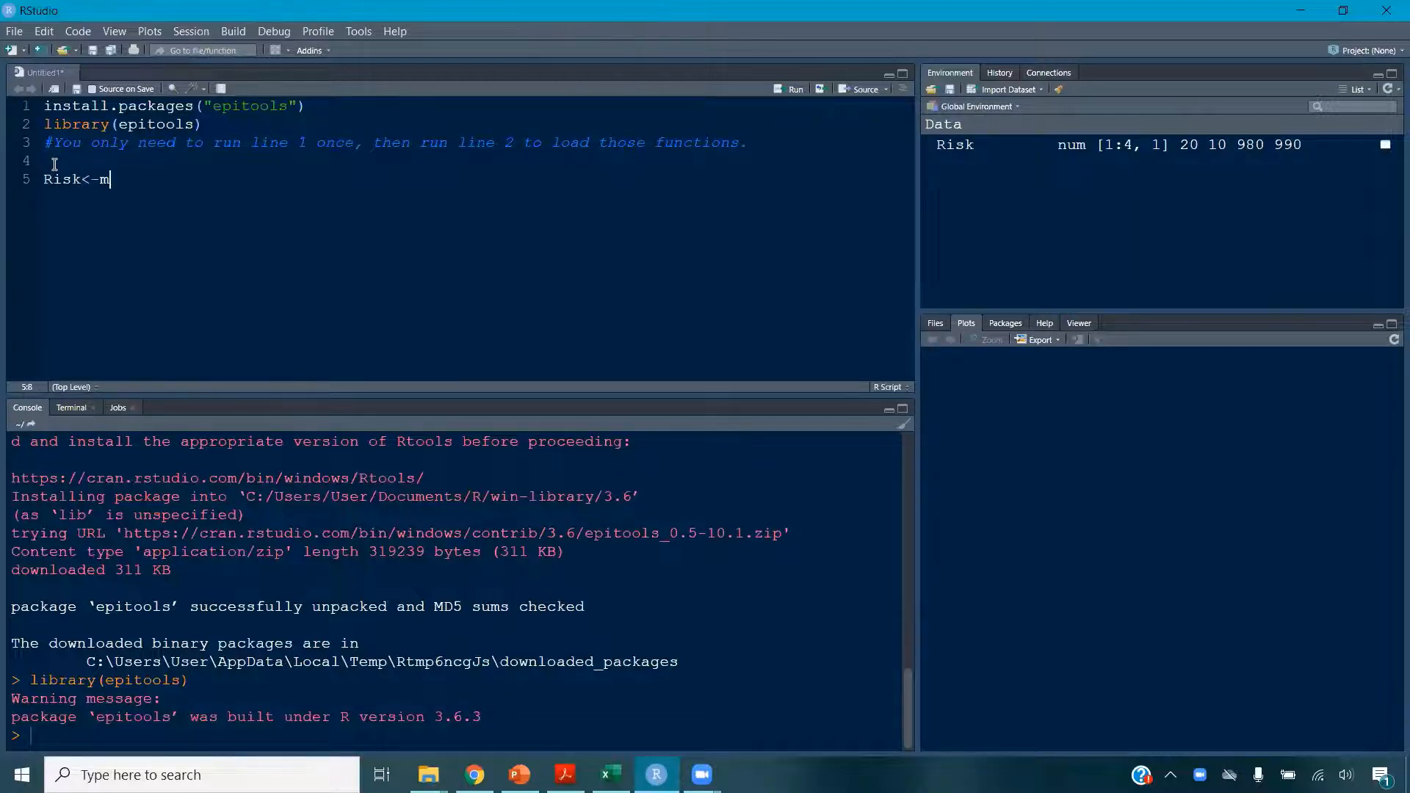
type("atrix(c")
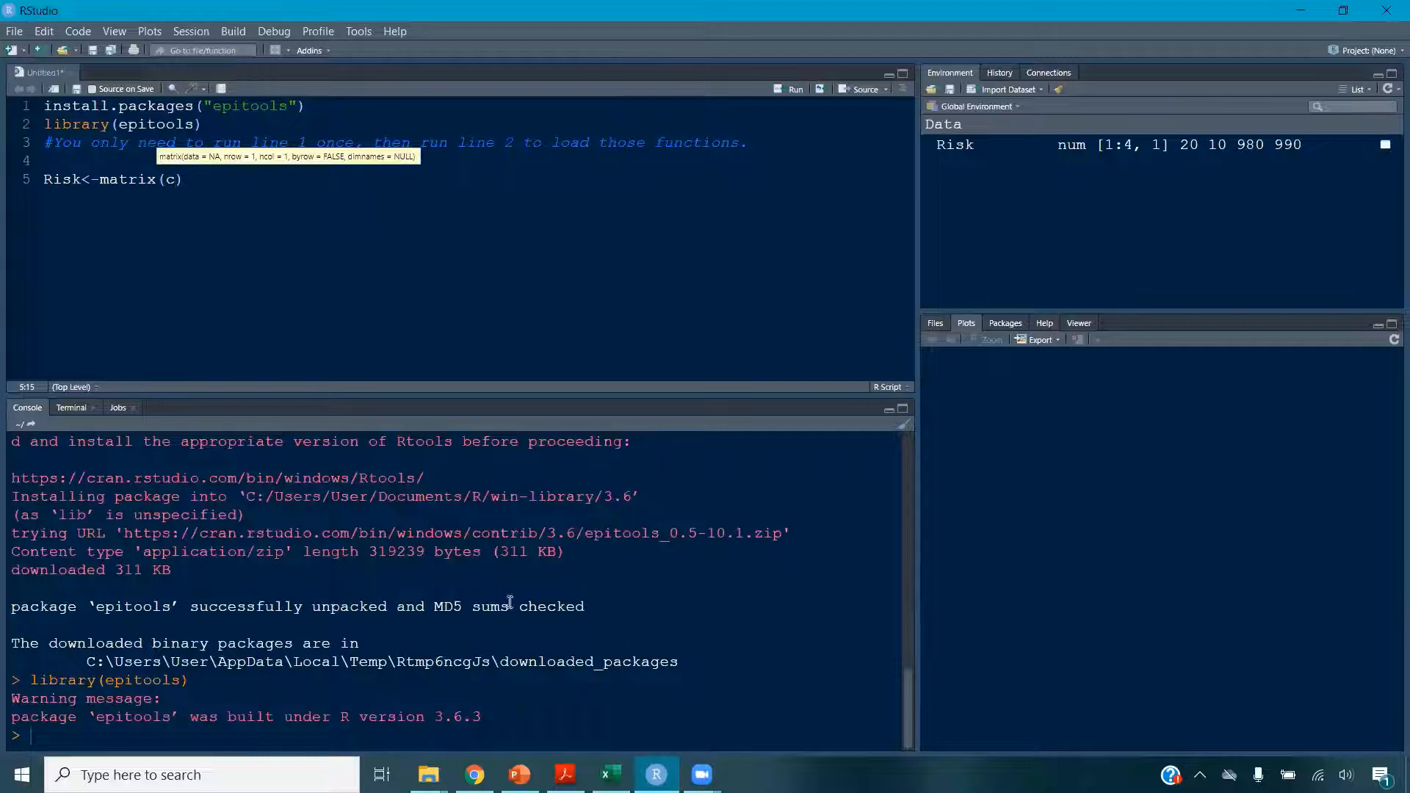
left_click(610, 774)
scroll(265, 381, "up", 3)
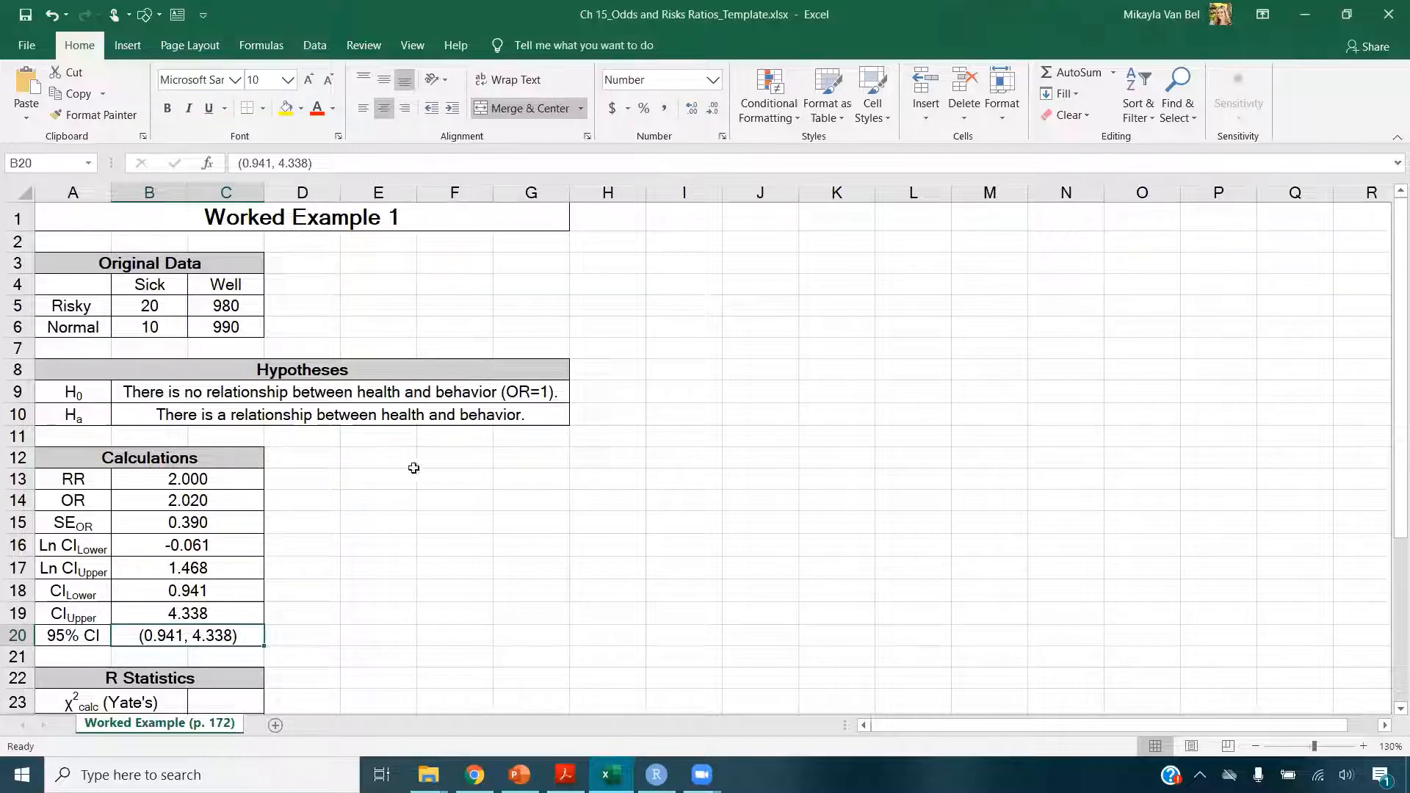
left_click(656, 775)
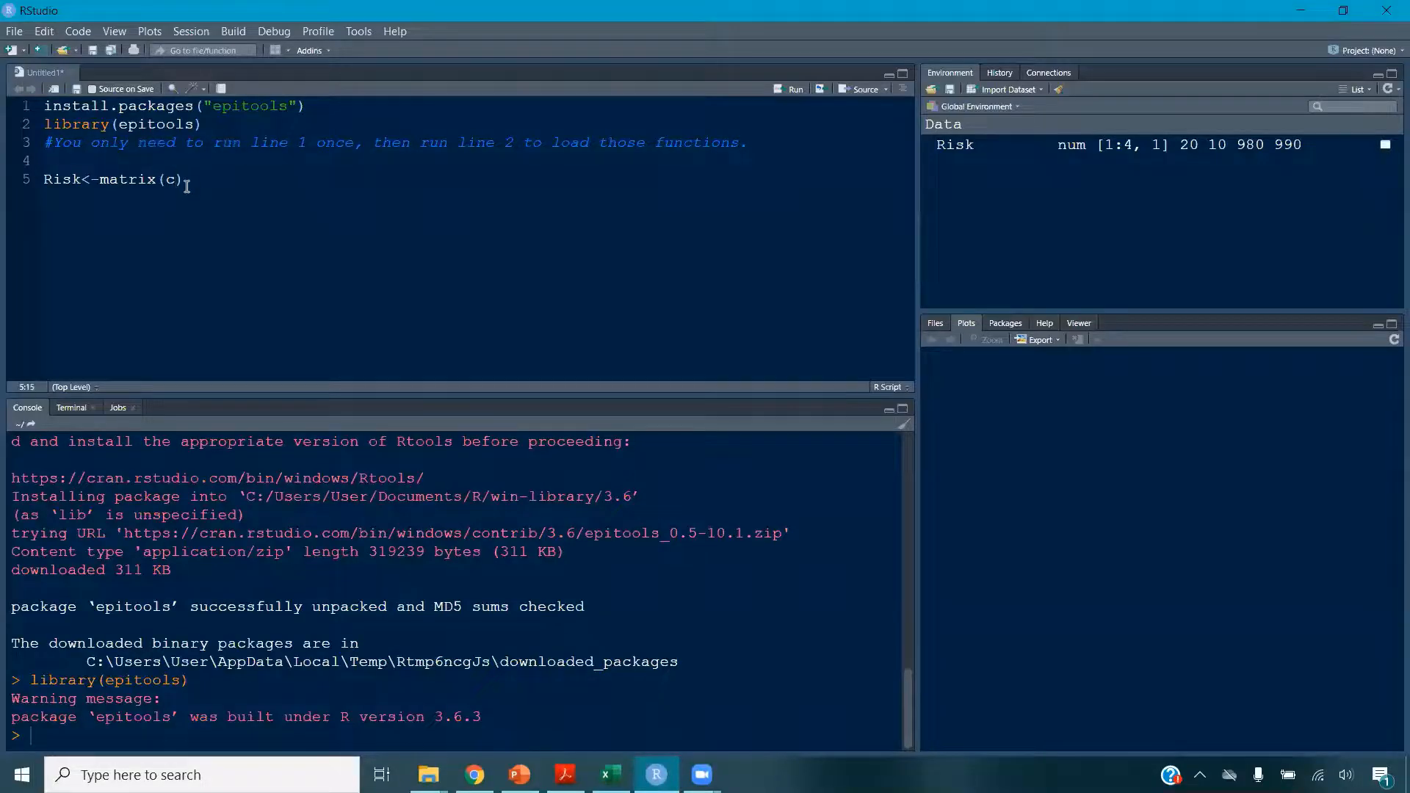
type("(20,10,980,990), nrow")
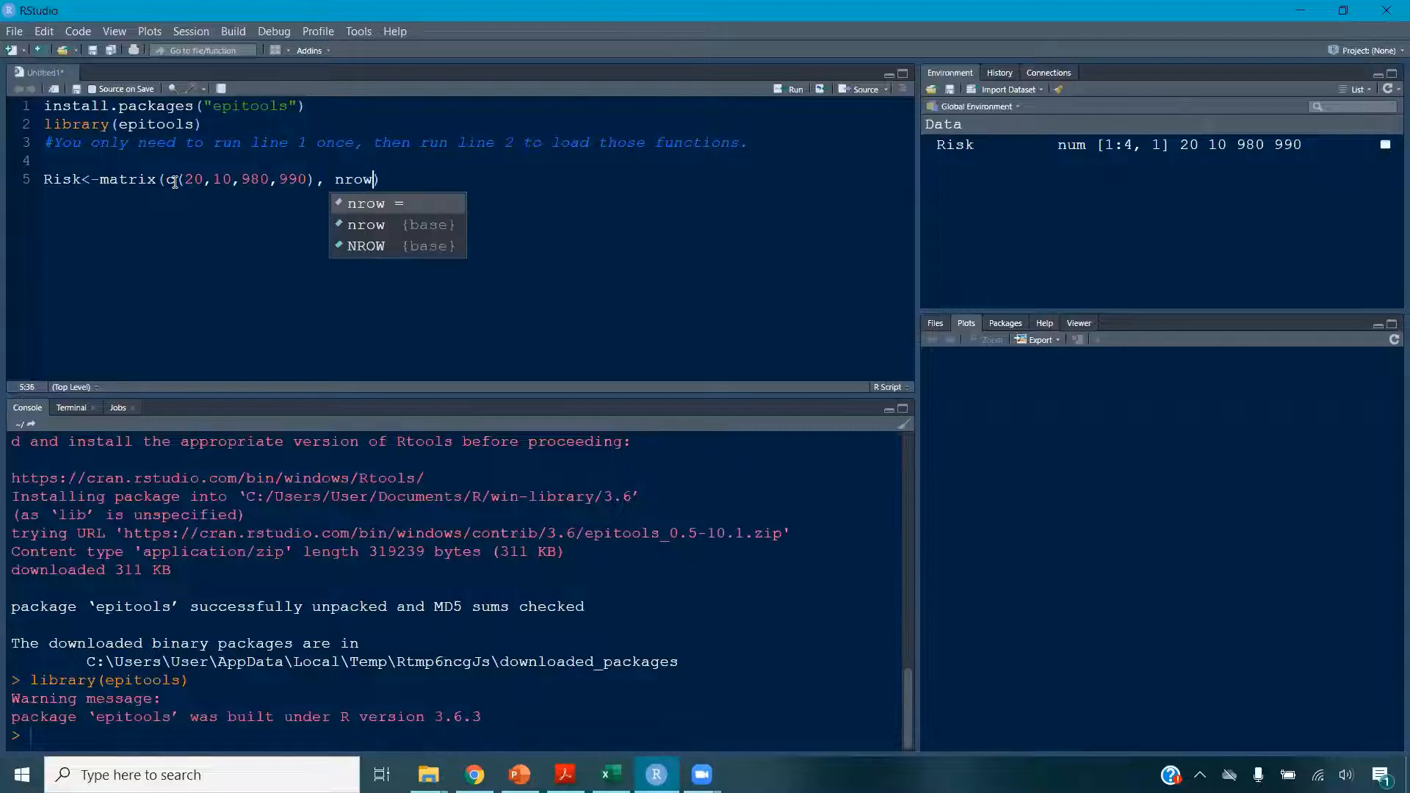
type("=2")
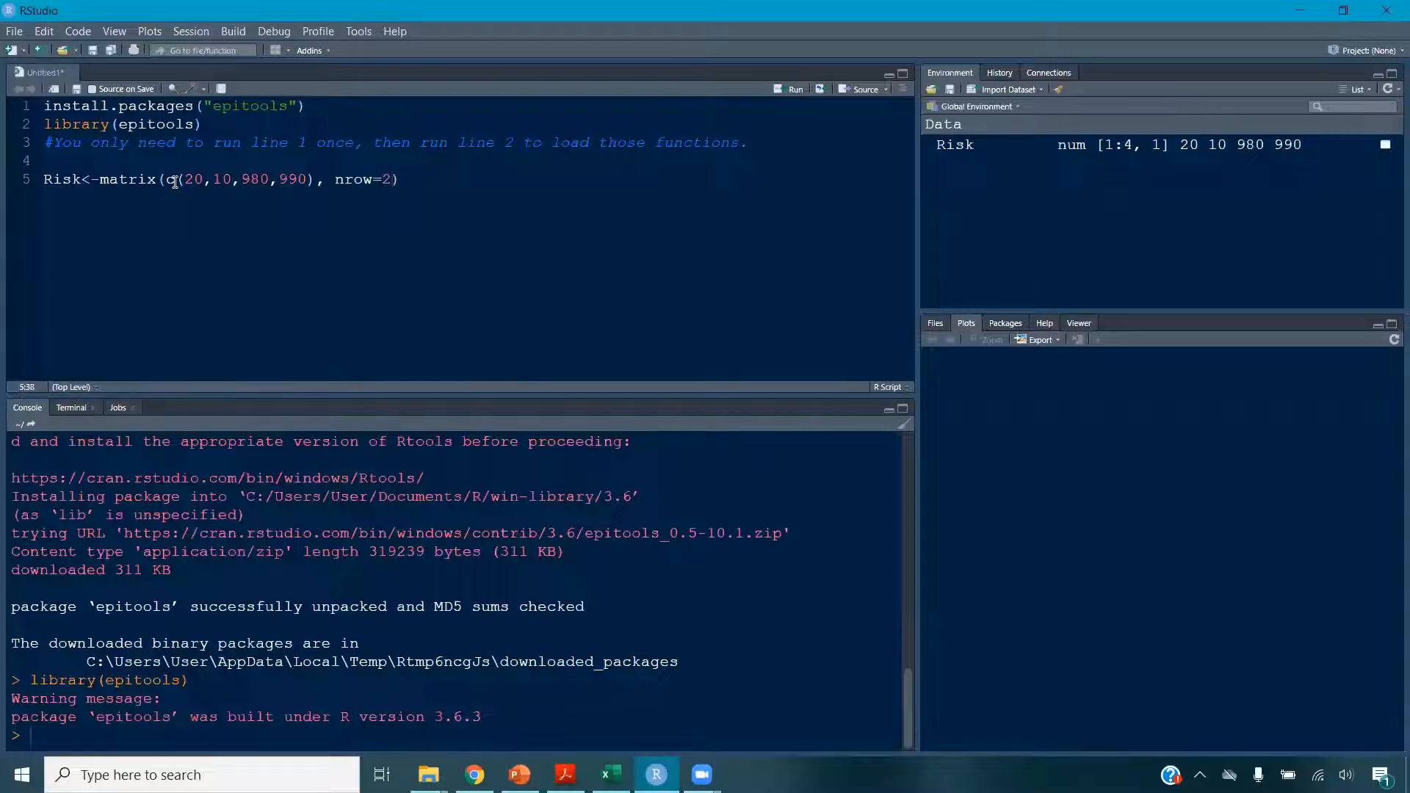
key("ctrl+Return")
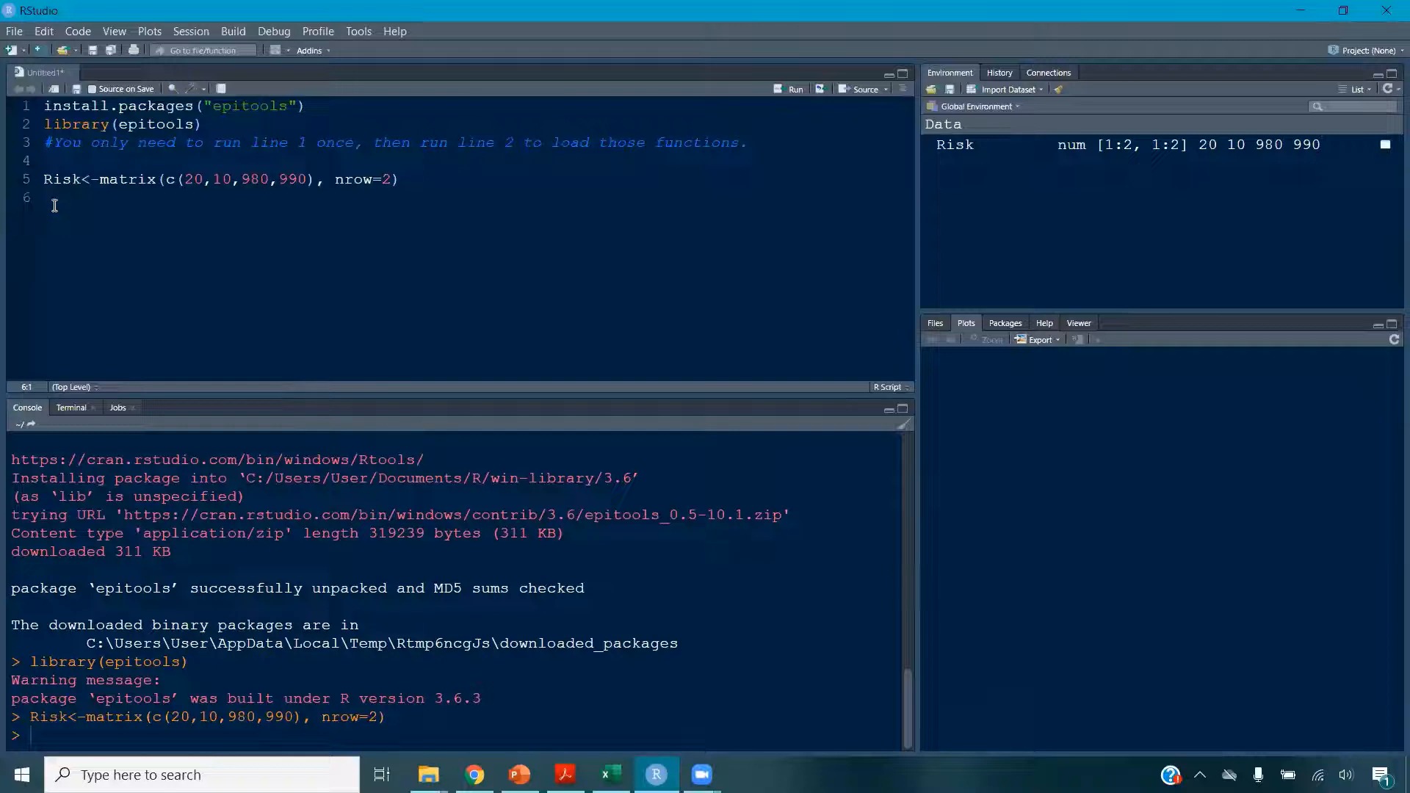
left_click_drag(44, 179, 82, 179)
key("ctrl+Return")
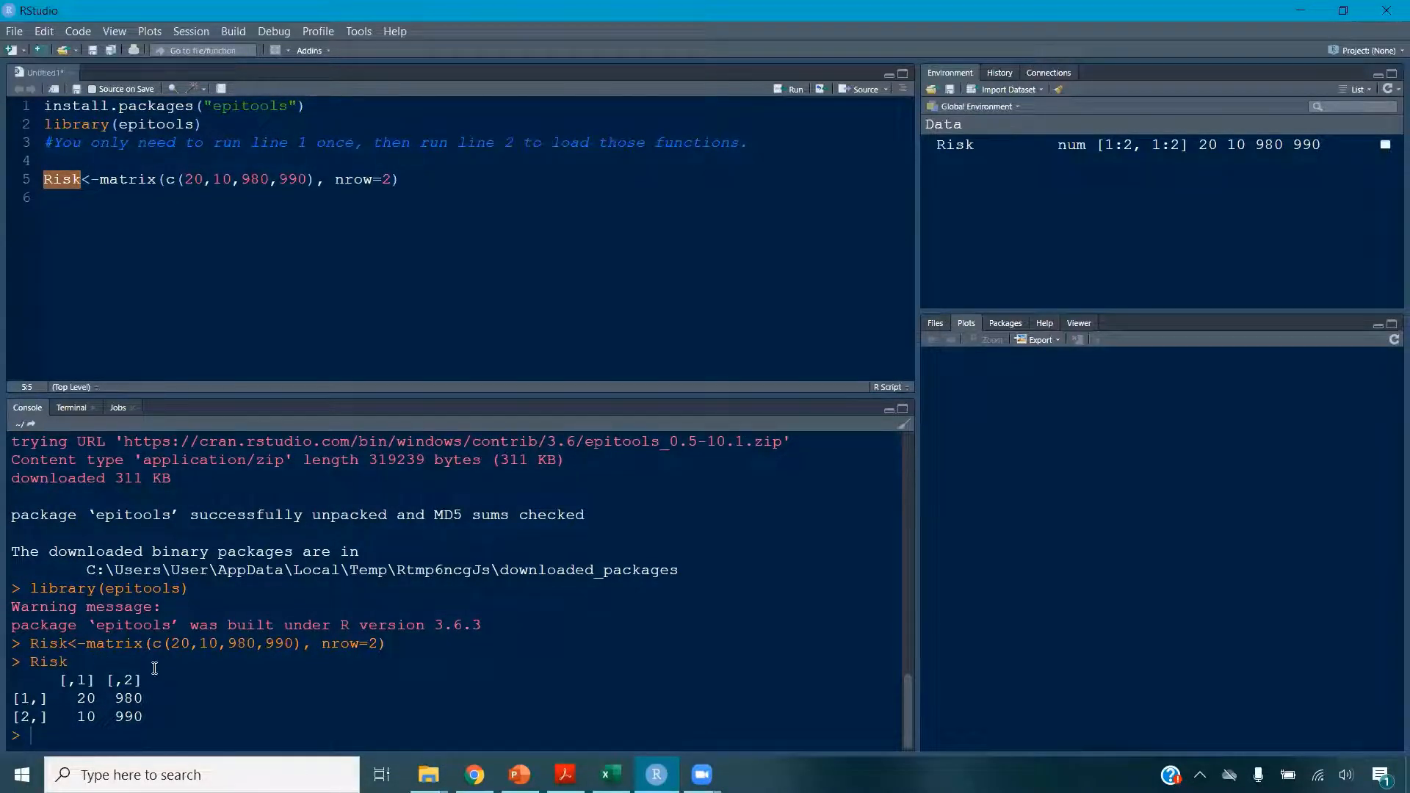
Write rownames(Risk)<-c("Risky", "Normal") on line 6 of the script, run it and print Risk in the console
left_click(127, 215)
type("row")
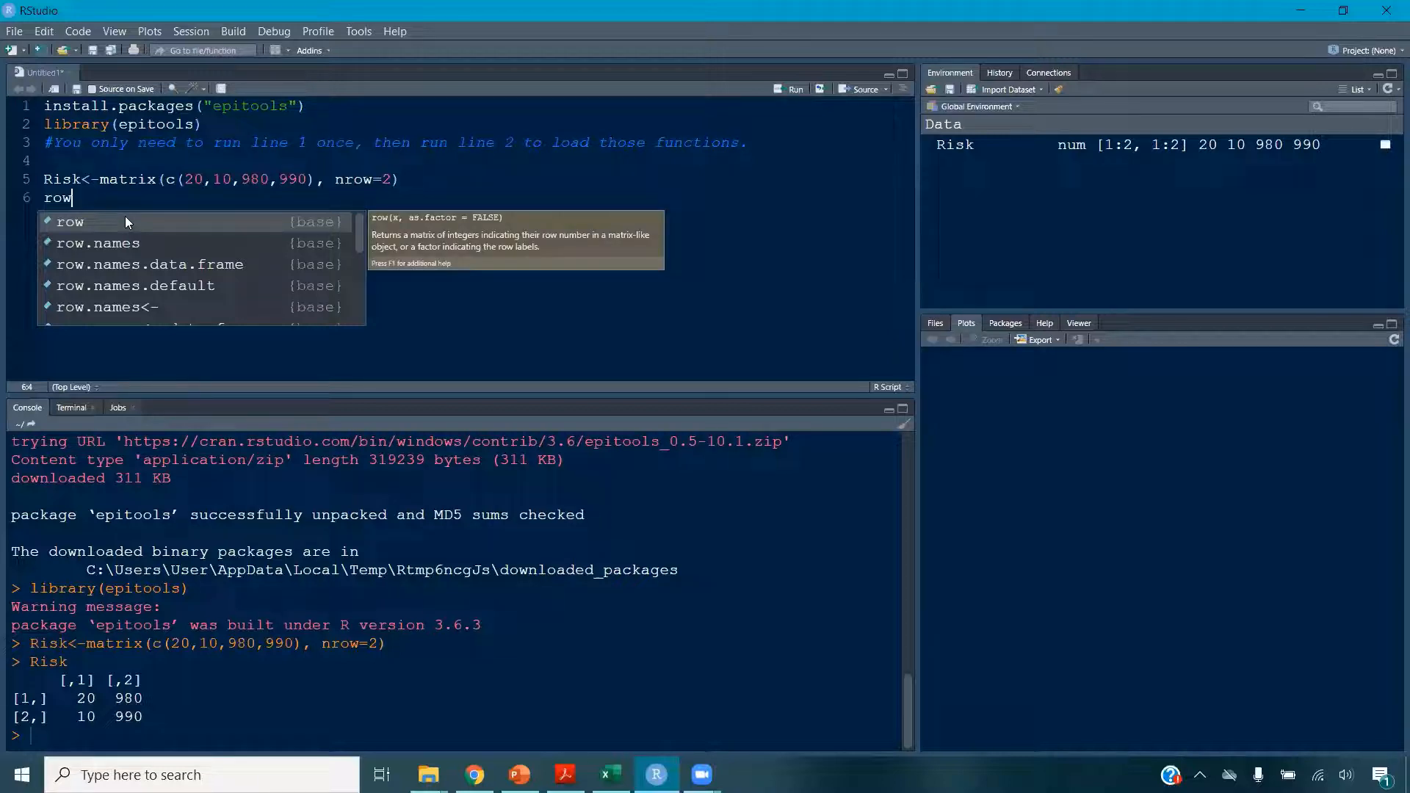
type("names(Ri")
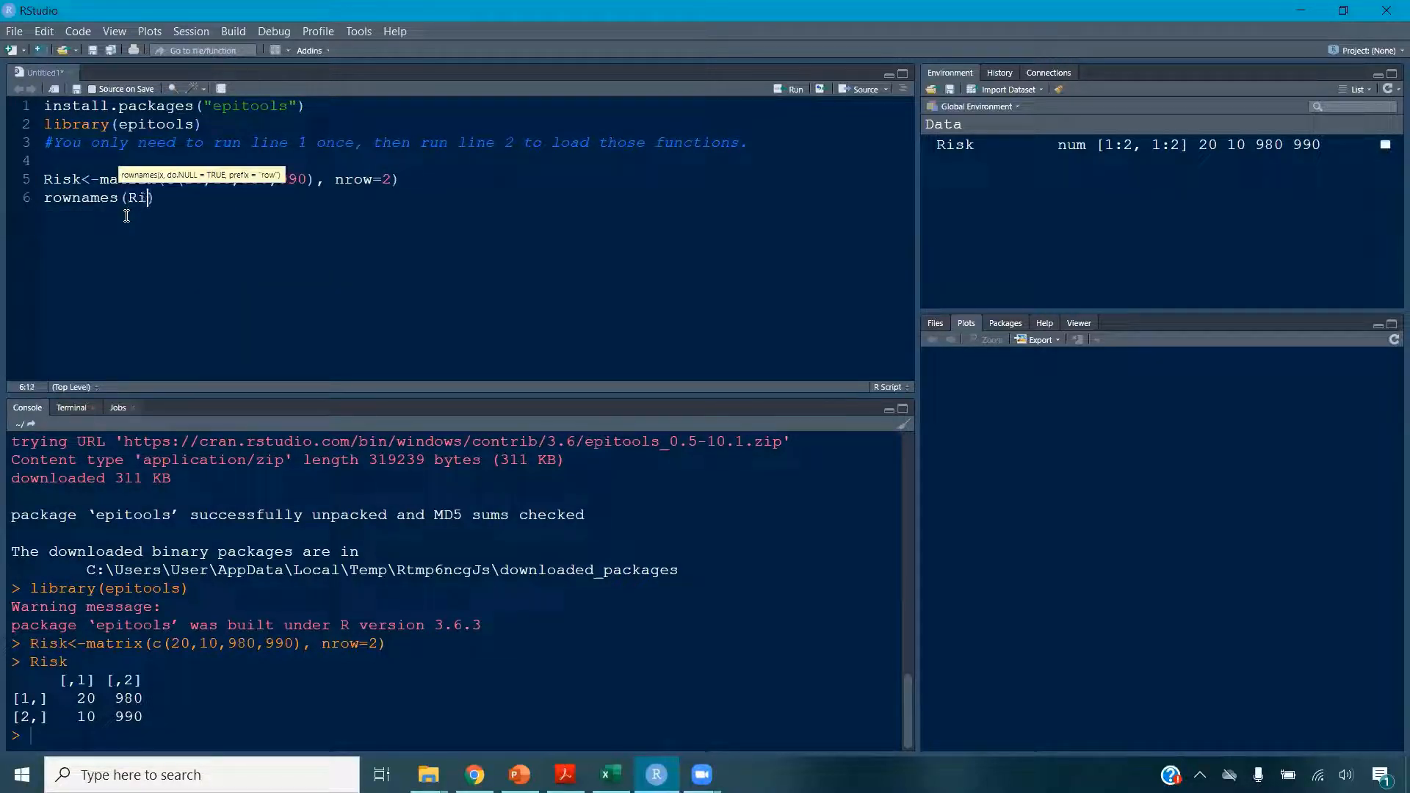
type("sk)<")
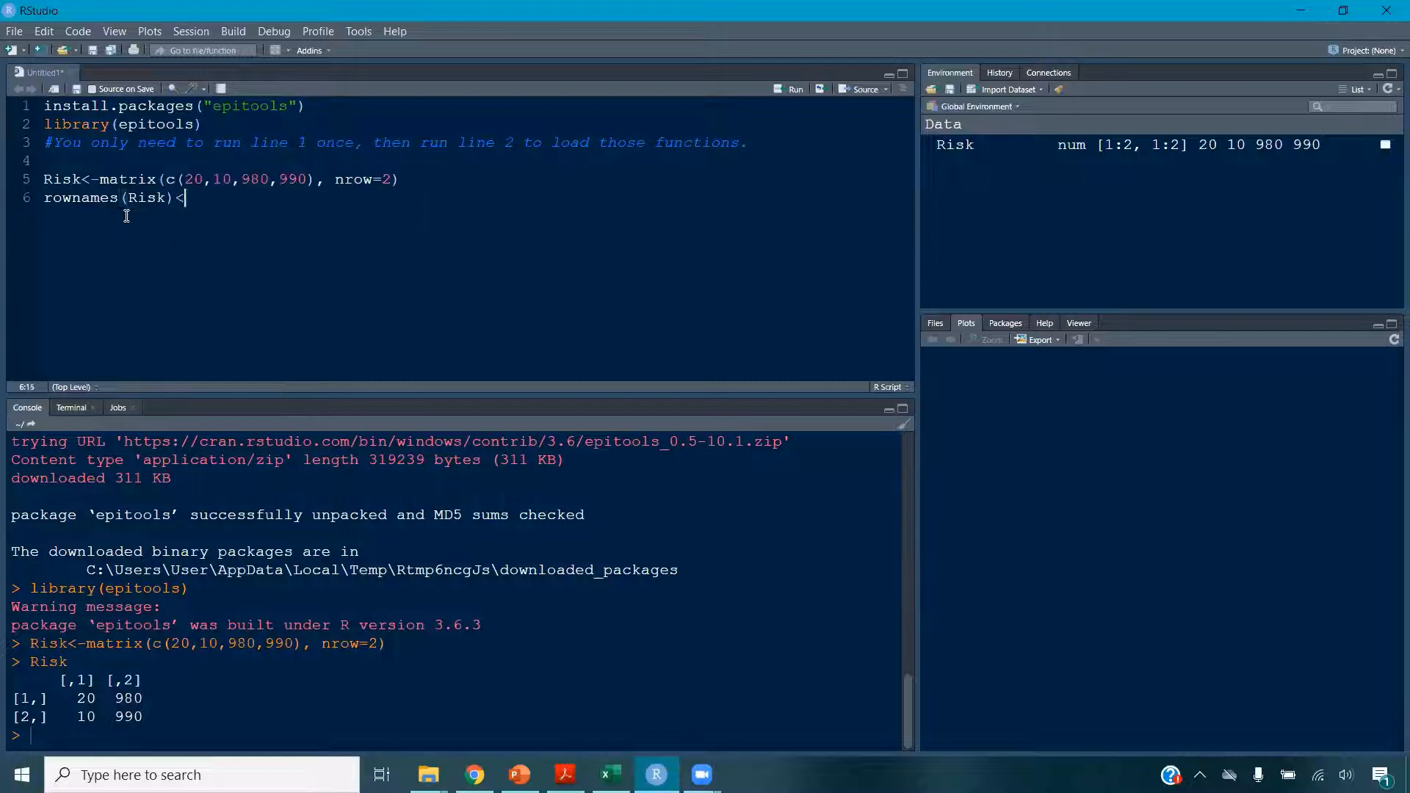
type("-c(\"Risky")
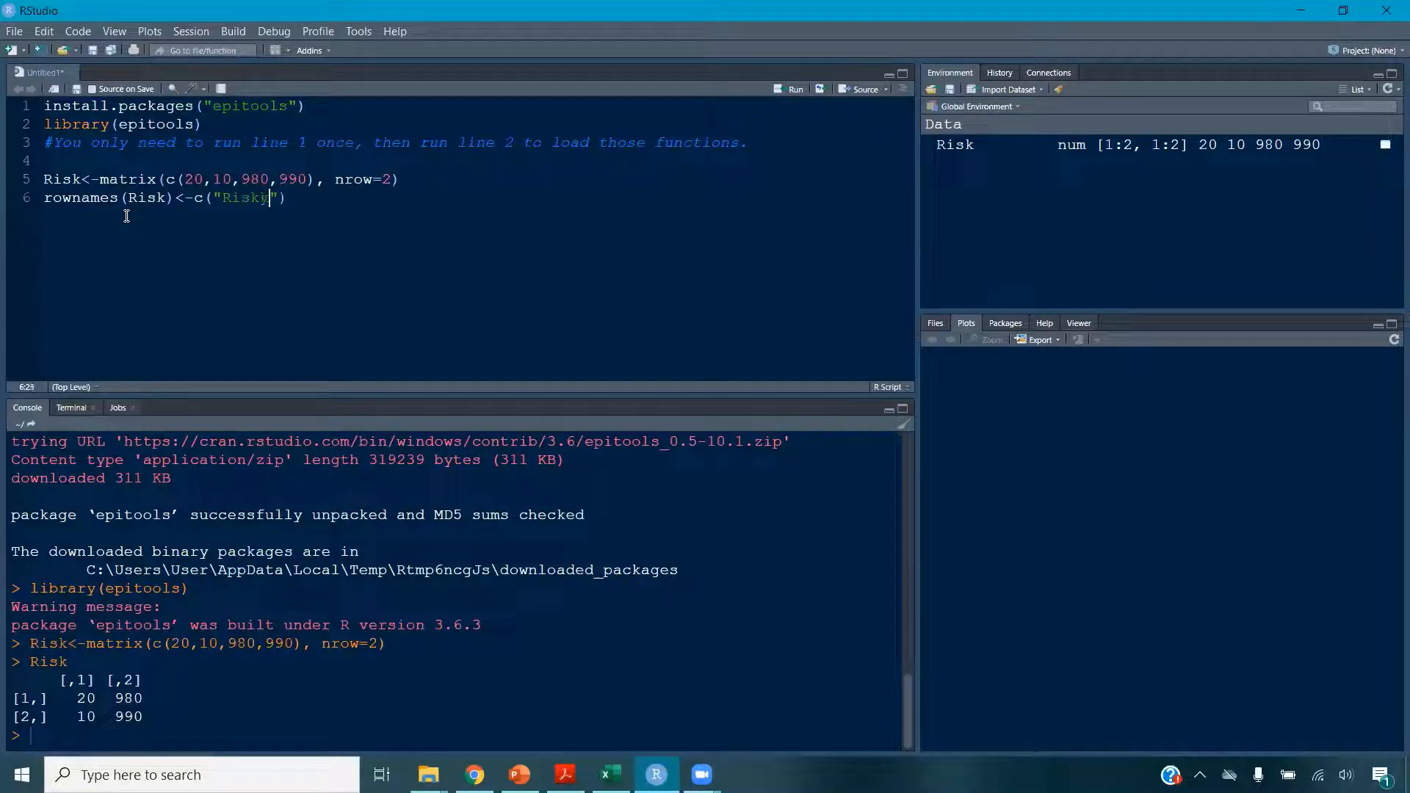
type("\", \"Normal")
key("ctrl+Return")
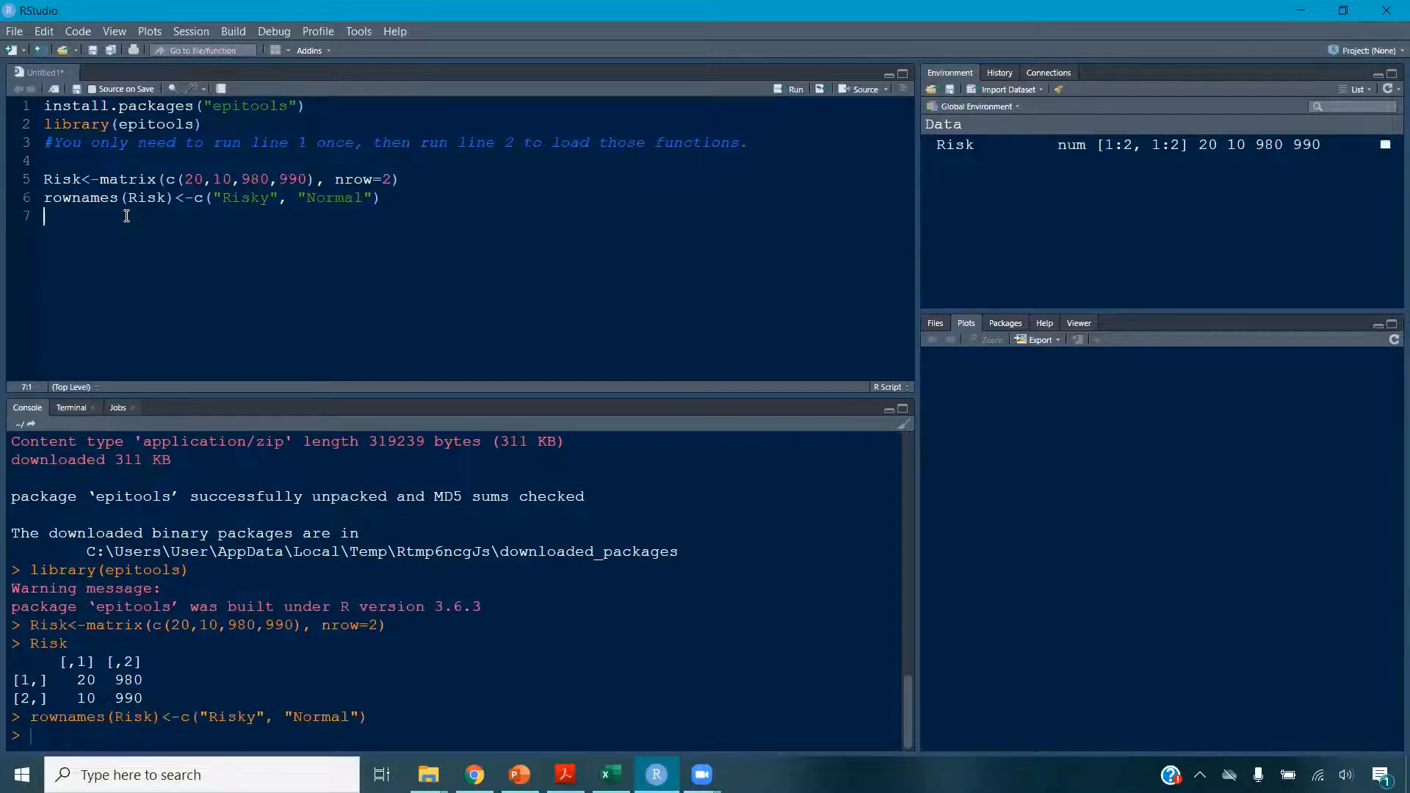
double_click(58, 185)
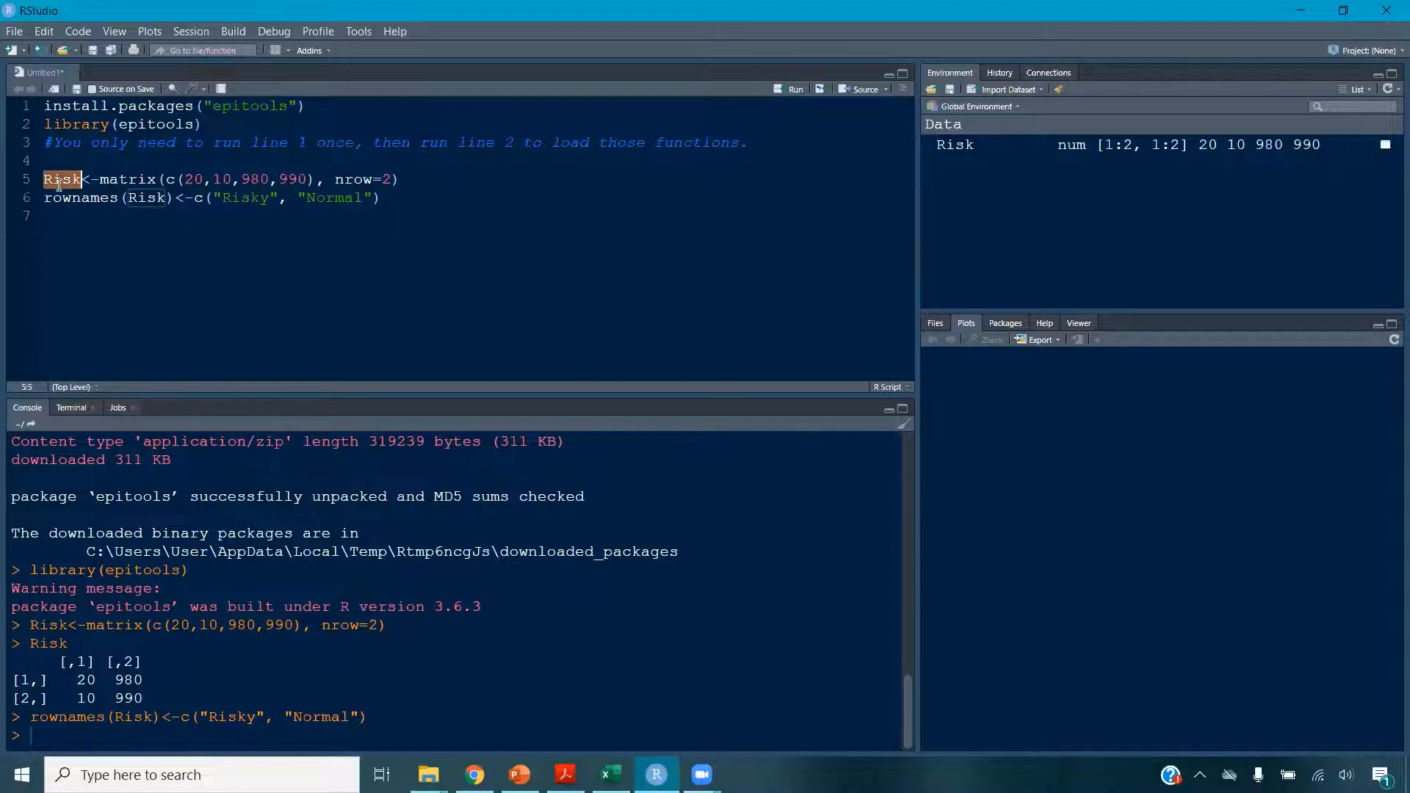
key("ctrl+Return")
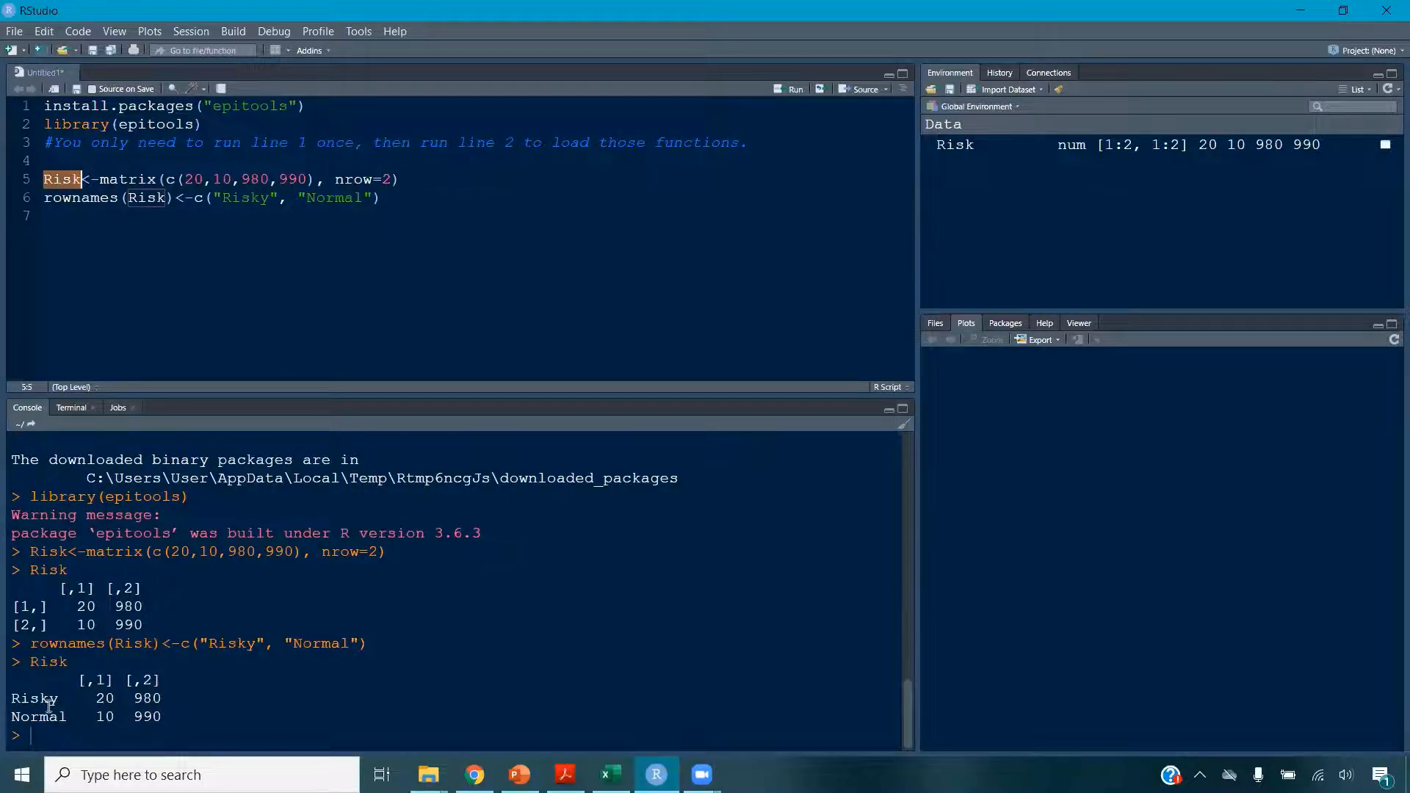
Name the columns of Risk with colnames(Risk)<-c("Sick", "Well") on line 7, and run it with a Risk print line on line 8
left_click(112, 263)
type("coln")
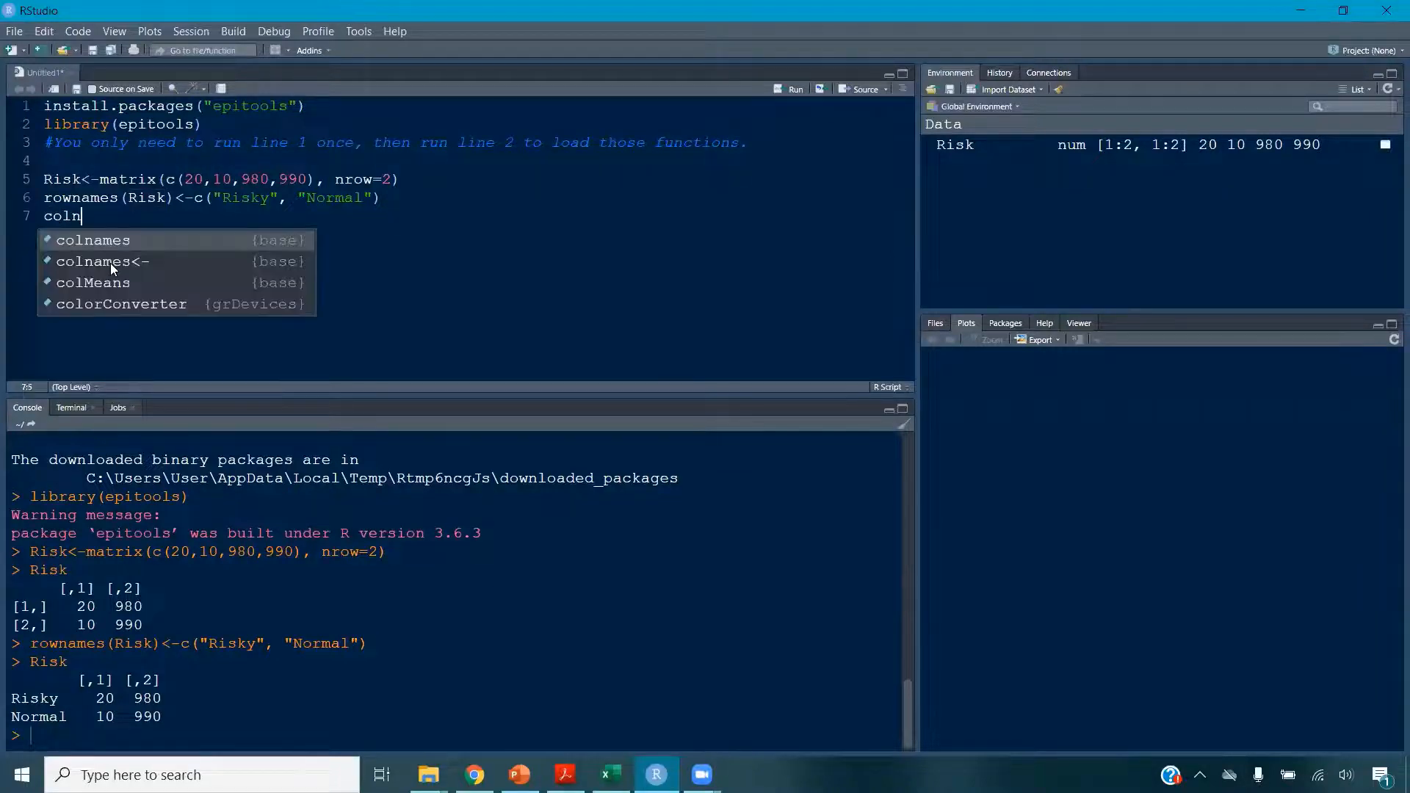
type("ames(Risk)")
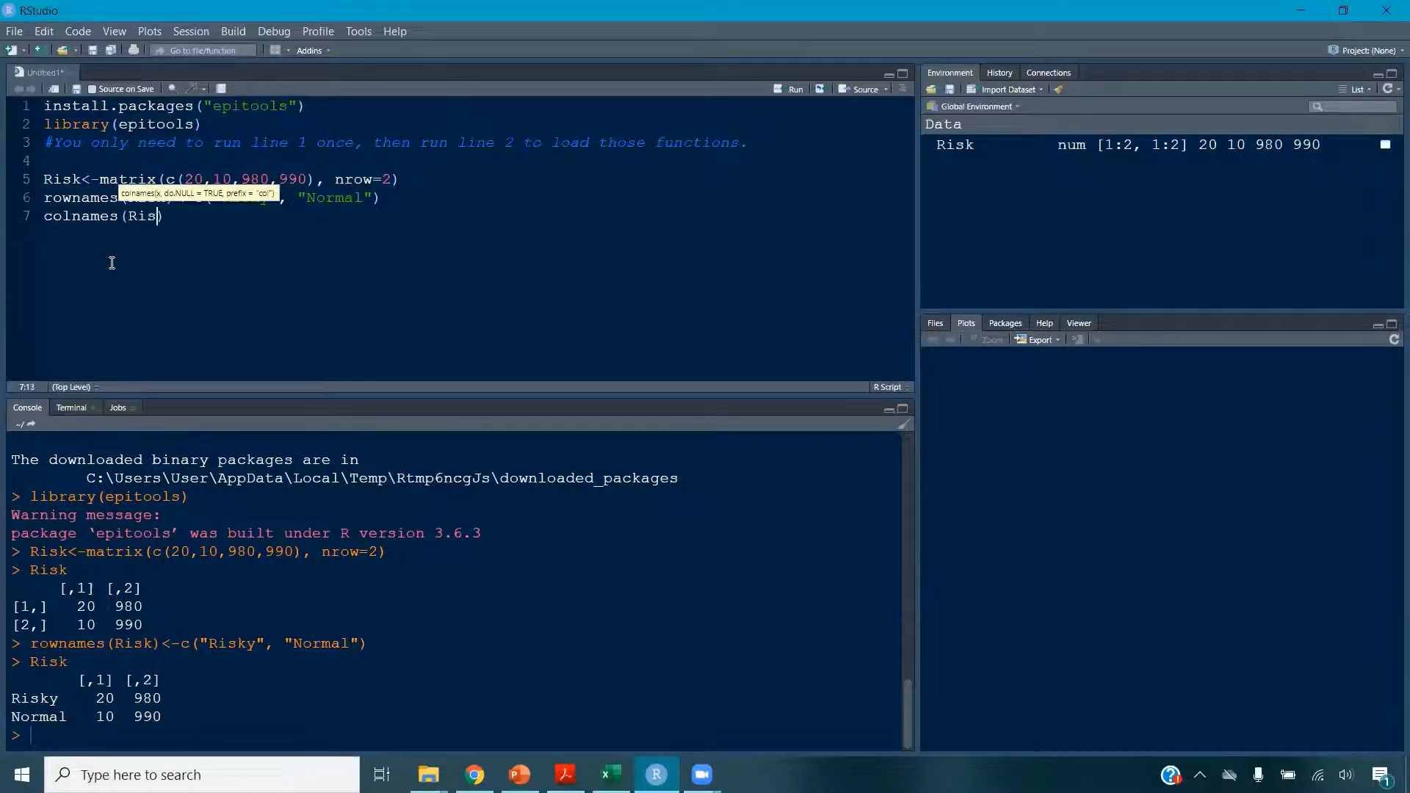
type("<-")
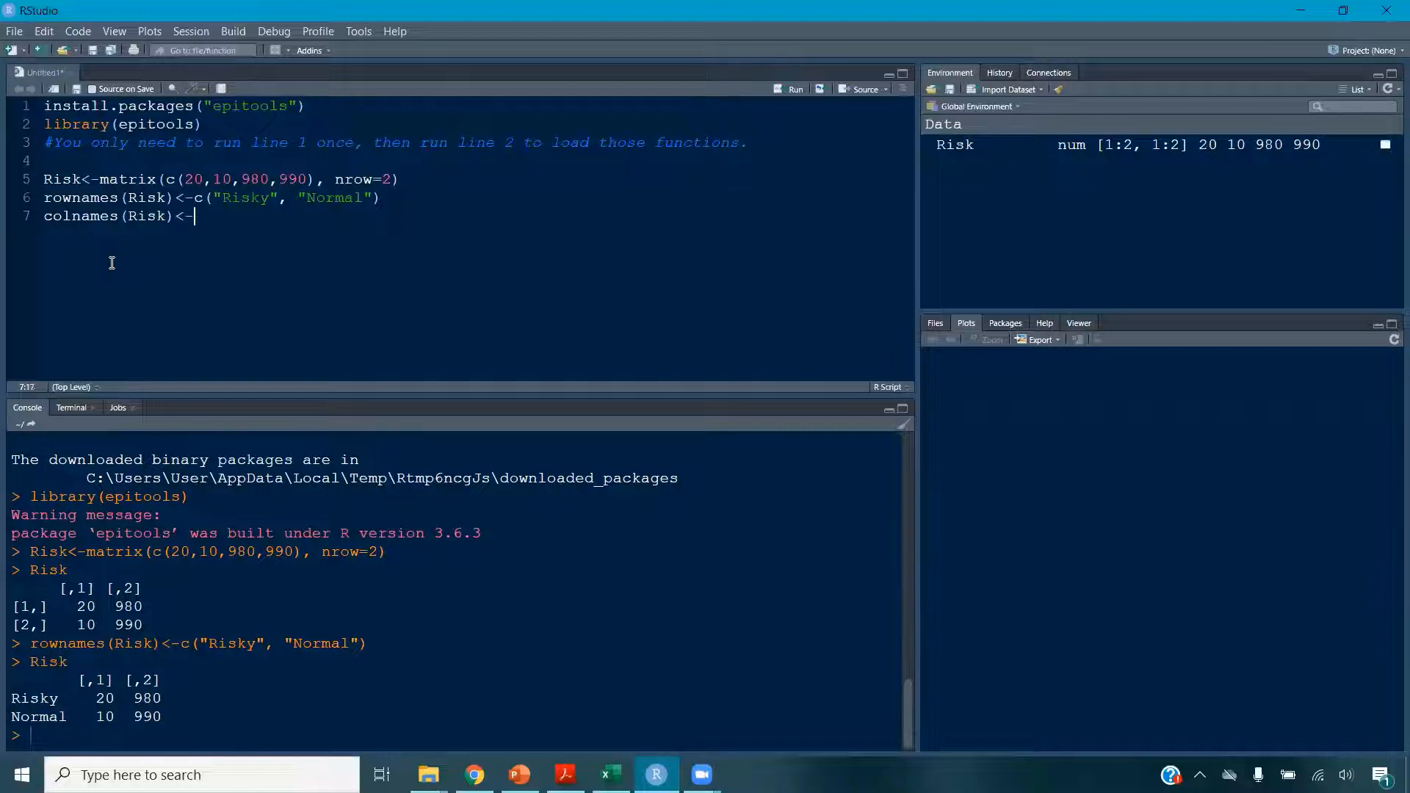
type("c(\"Sick\", \"Well)")
key("ctrl+Return")
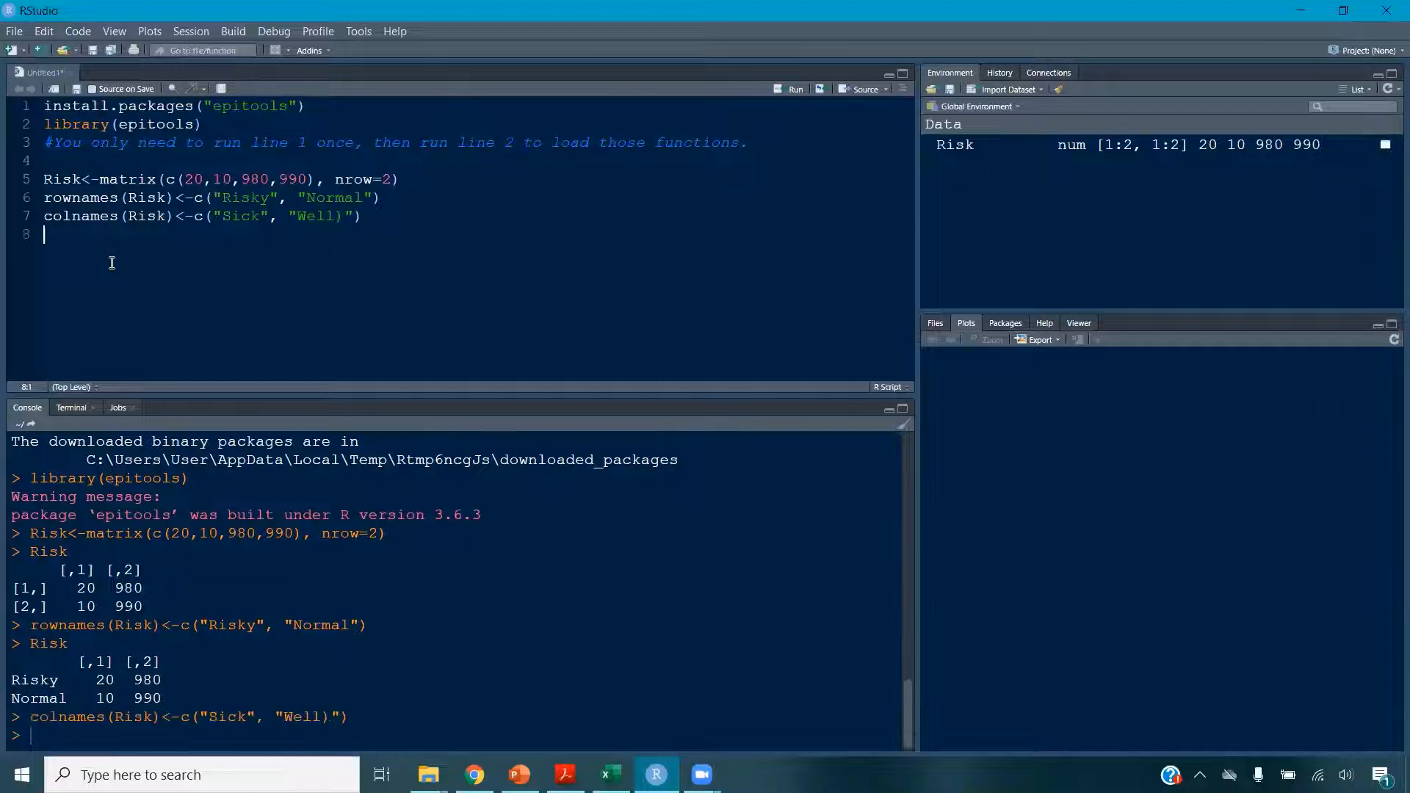
type("Risk")
key("ctrl+Return")
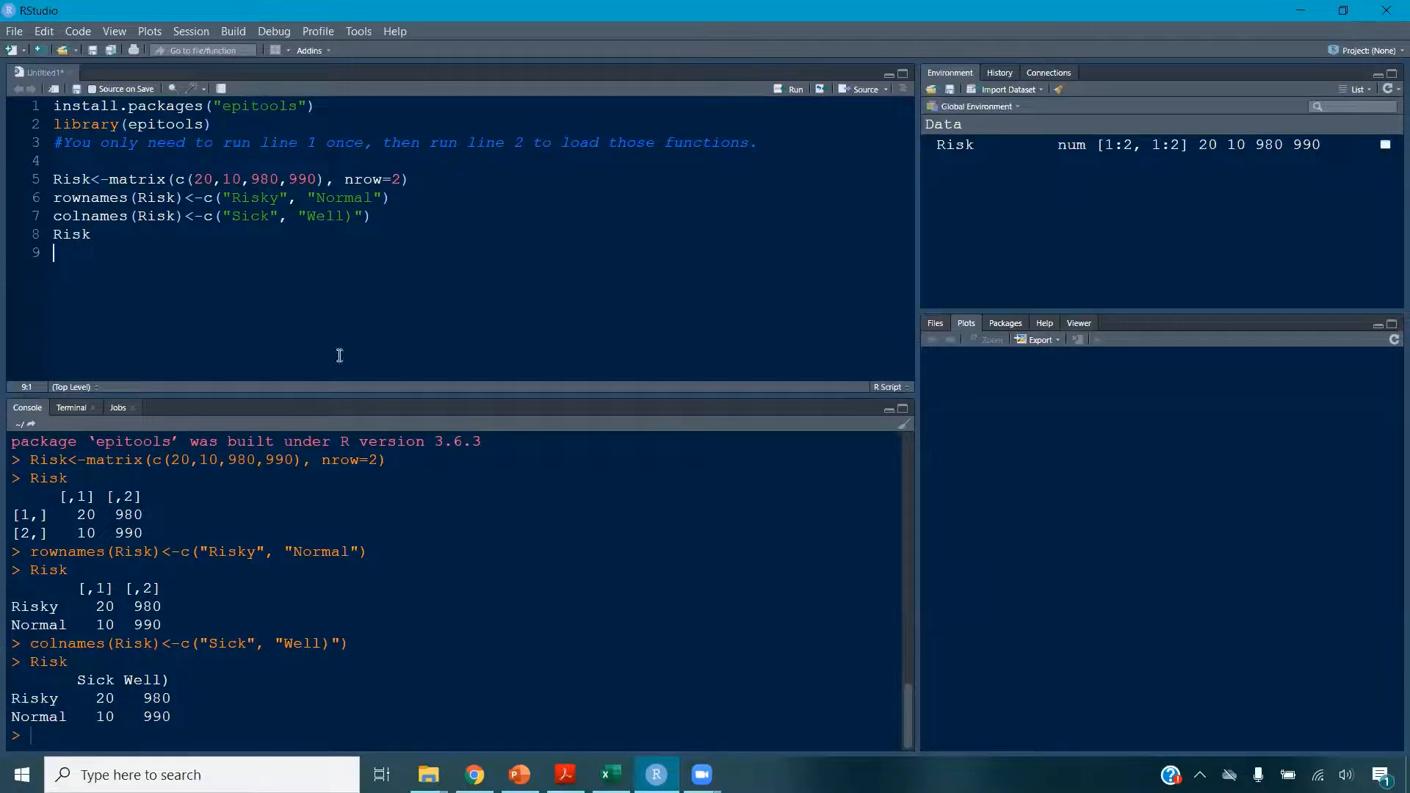
left_click(349, 218)
key("ctrl+Return")
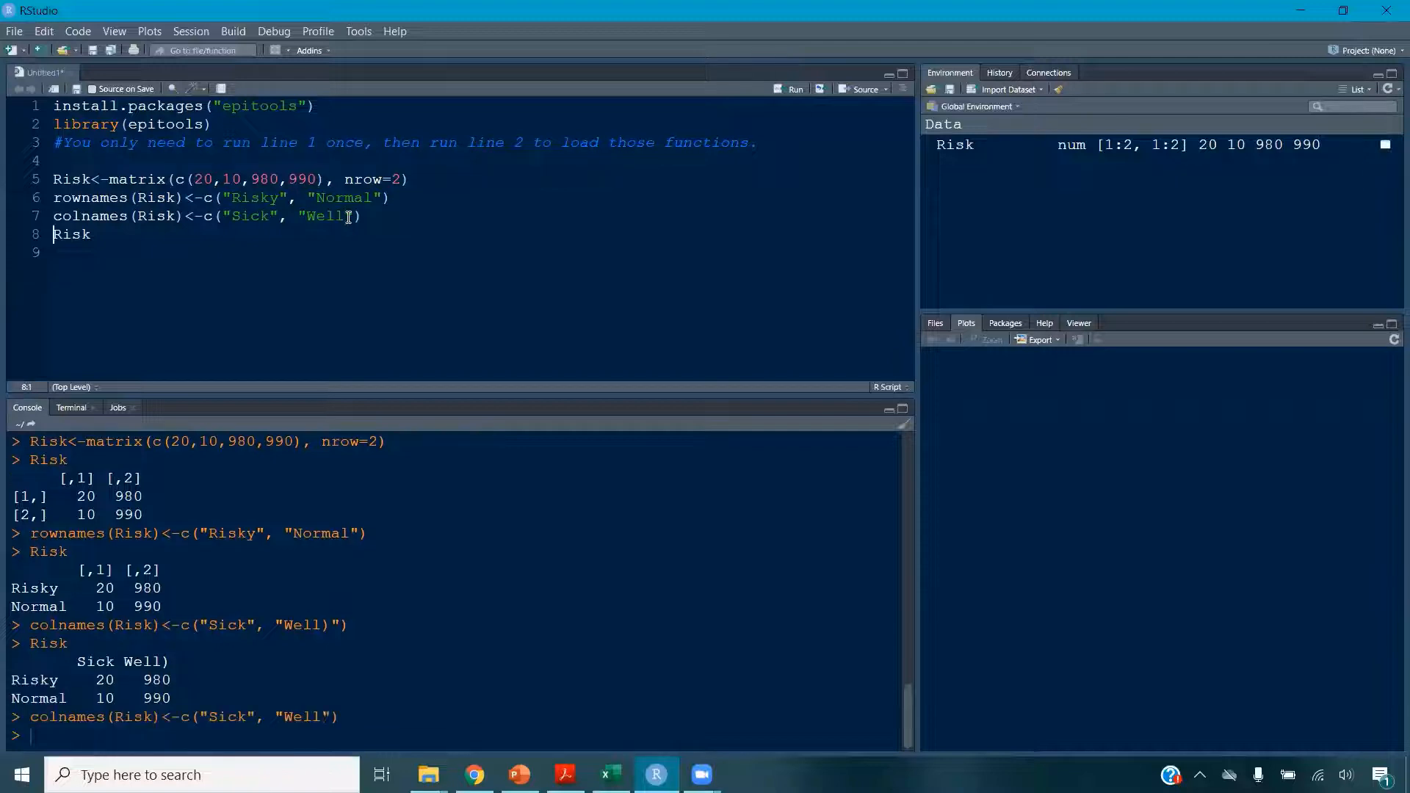
key("ctrl+Return")
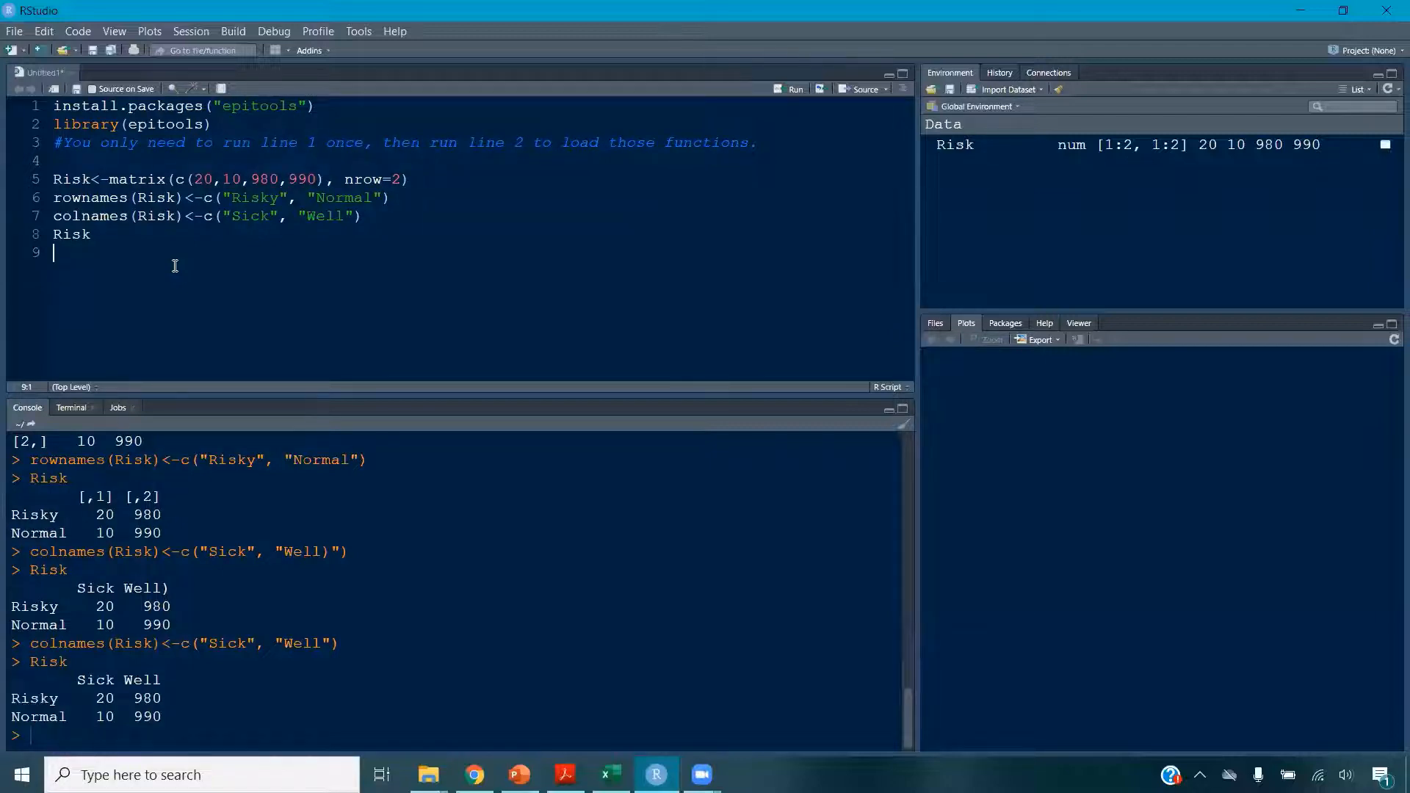
Write chisq.test(Risk) on line 9 of the script and run the chi-squared test
type("chis")
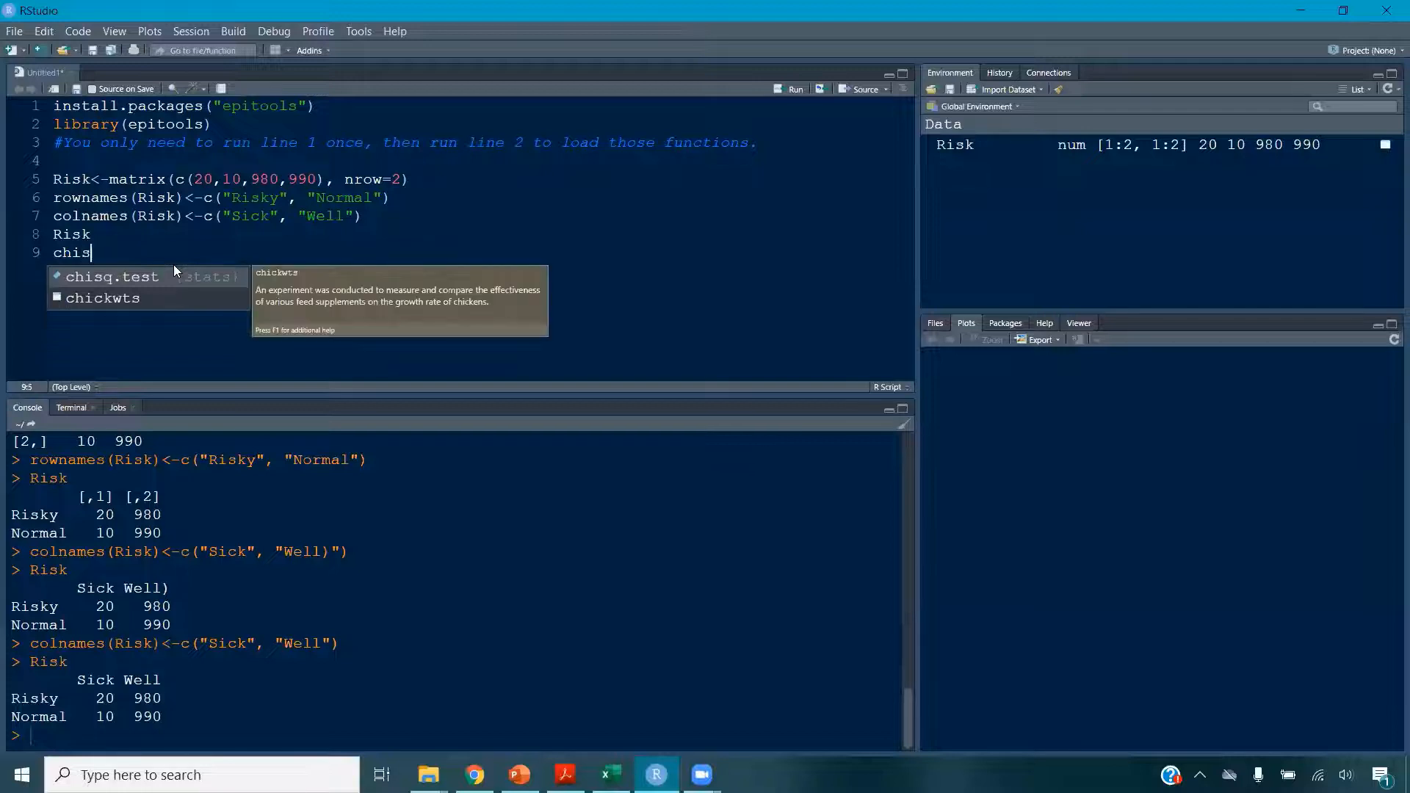
type("q.t")
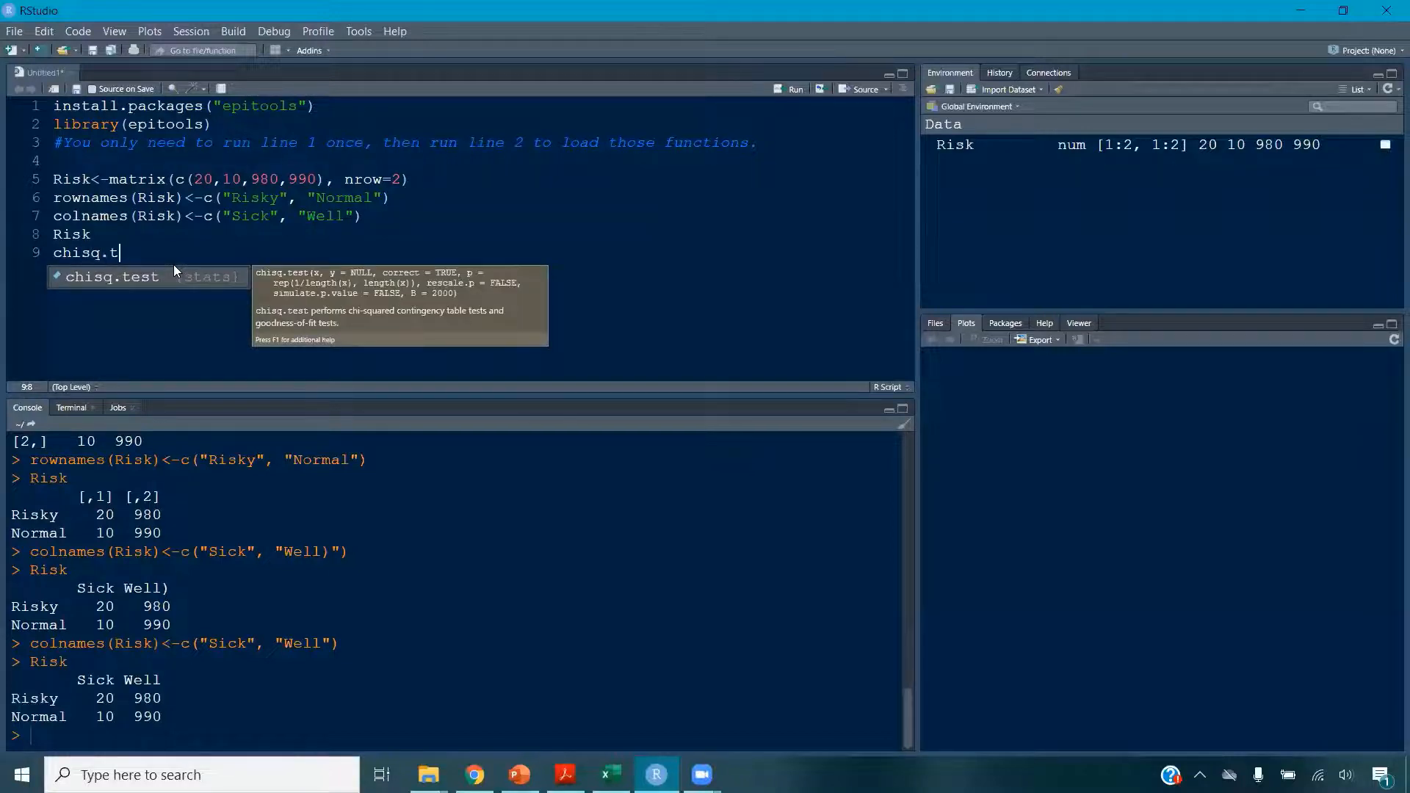
type("est(Risk")
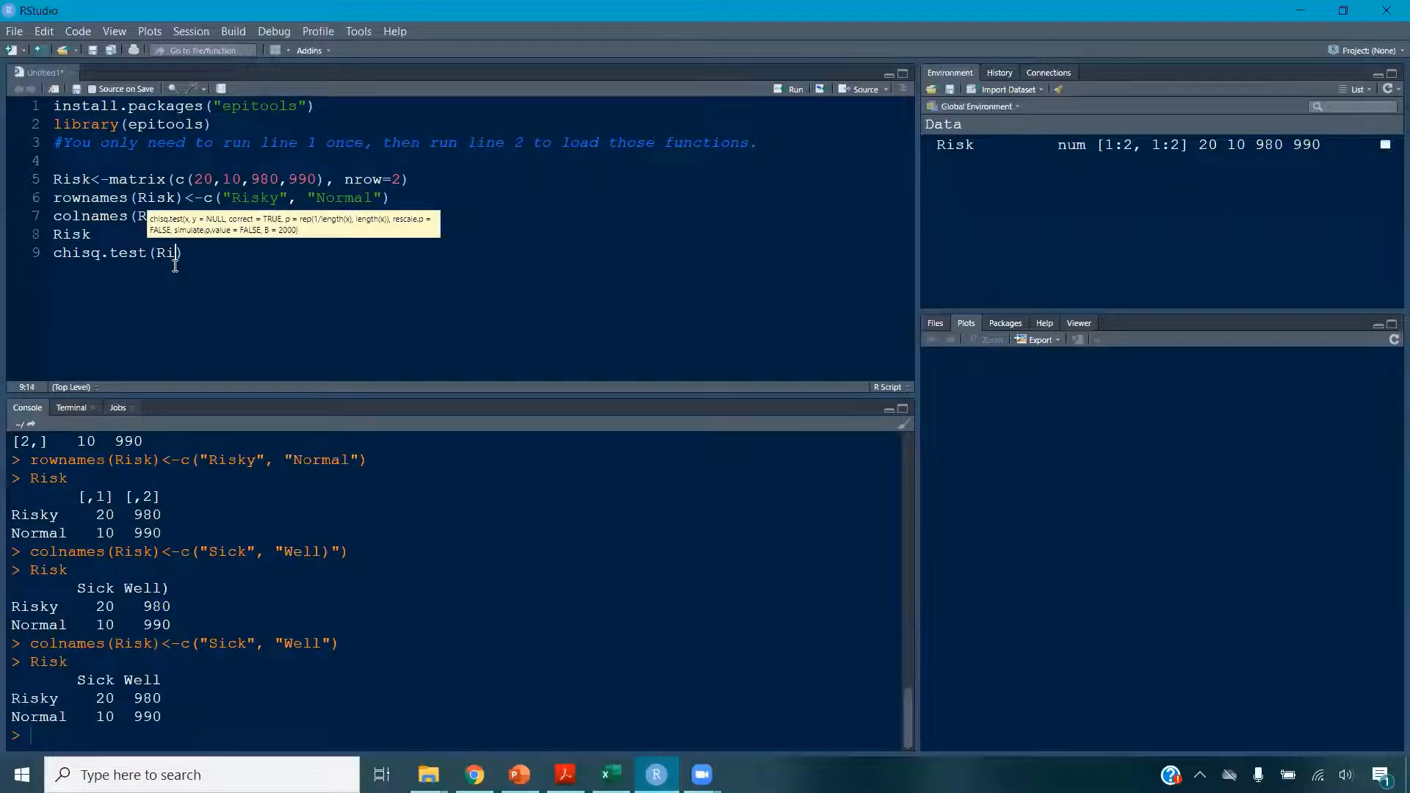
key("ctrl+Return")
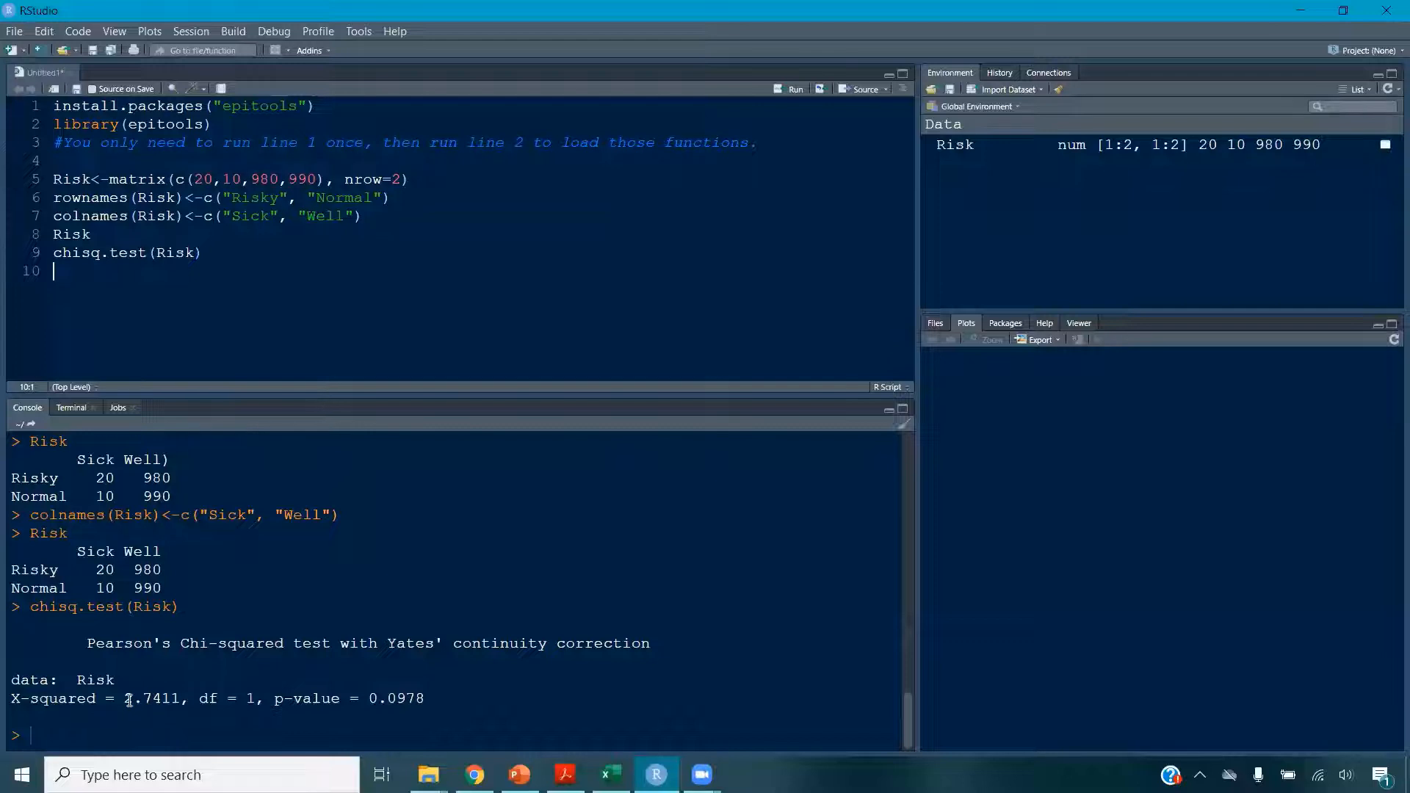
Enter the X-squared value 2.7411 from the console as the Yate's chi-squared statistic in cell C23 of the Excel template
left_click_drag(124, 700, 180, 700)
left_click(610, 775)
scroll(237, 565, "down", 2)
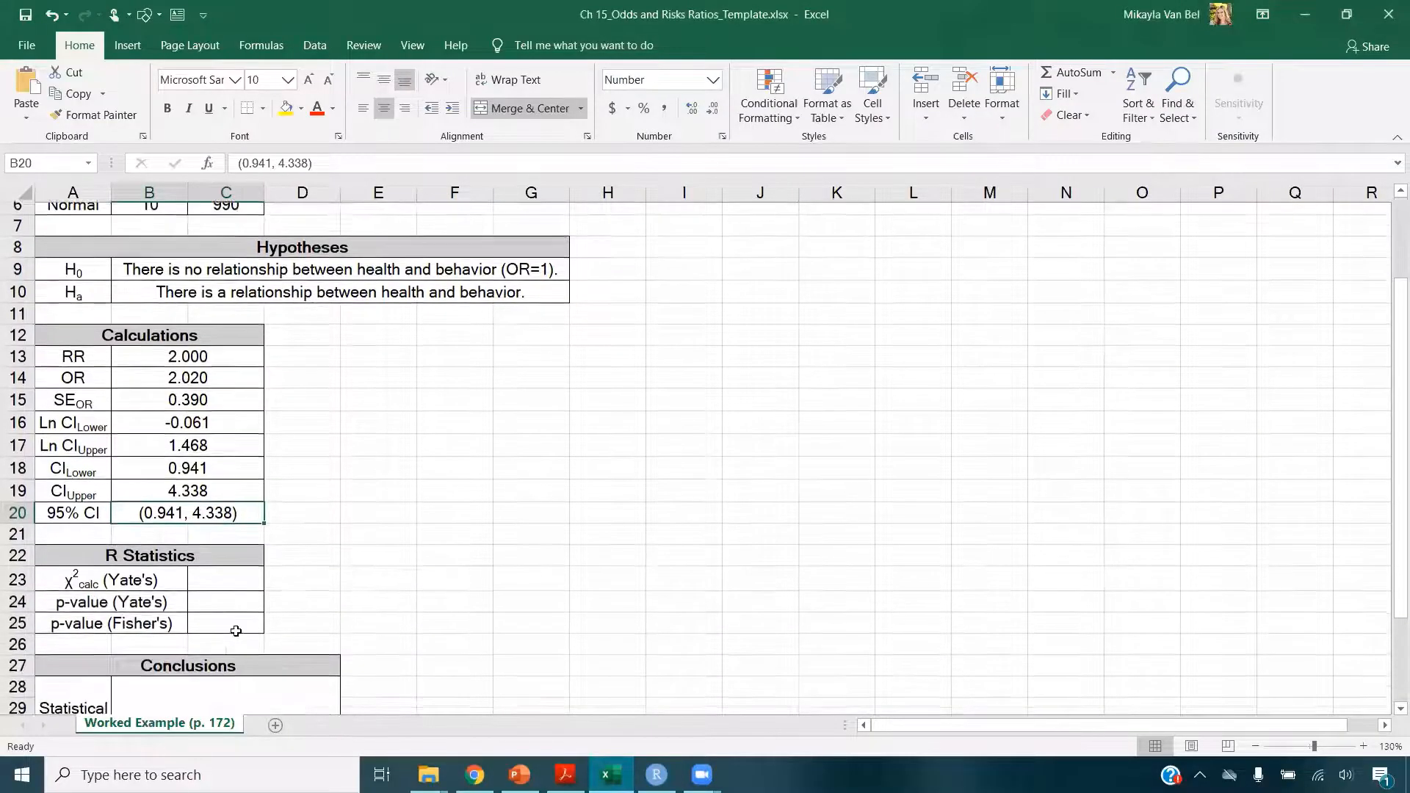
left_click(237, 565)
type("2.7411")
left_click(231, 590)
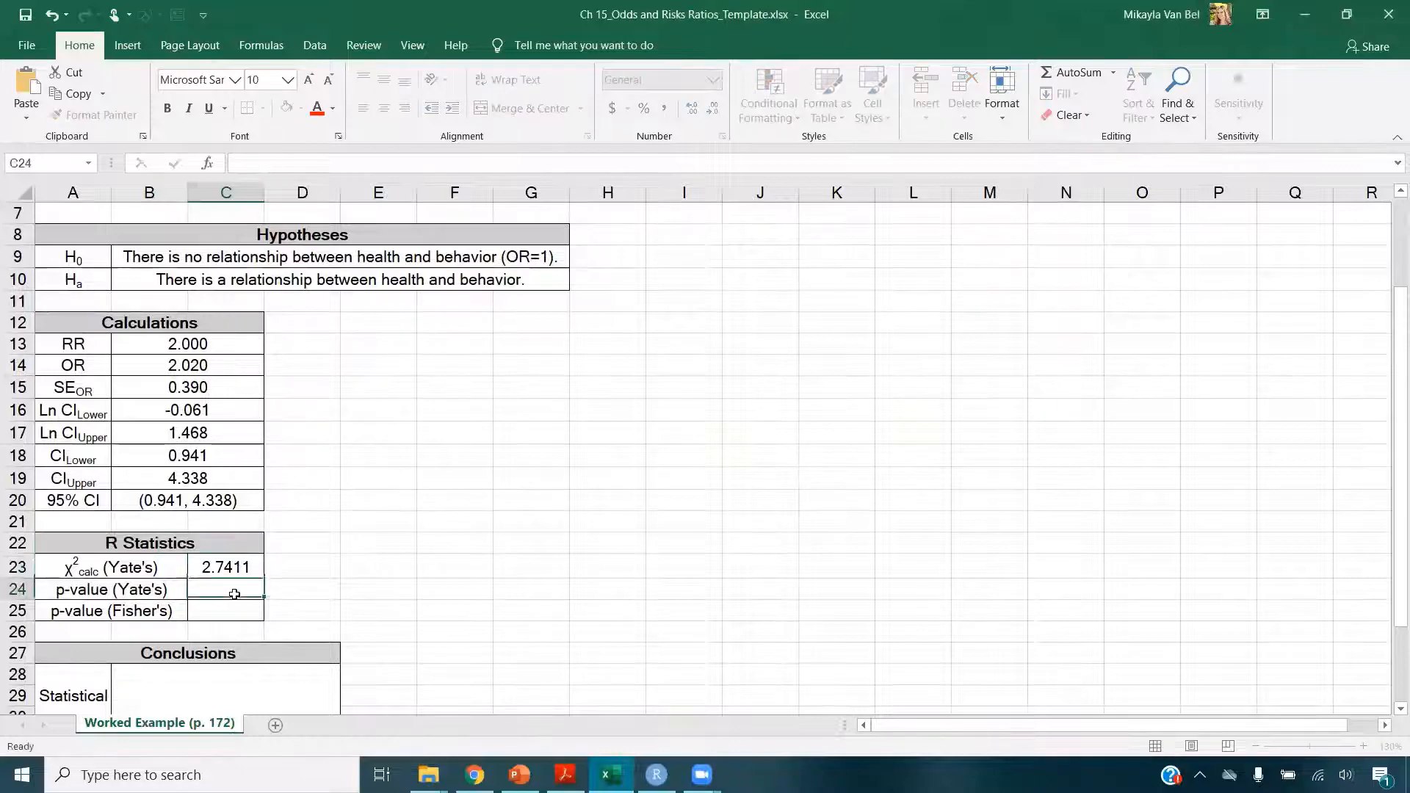
Take the chi-squared test's p-value from RStudio and enter 0.0978 as the Yate's p-value in cell C24 of the Excel sheet
left_click(655, 775)
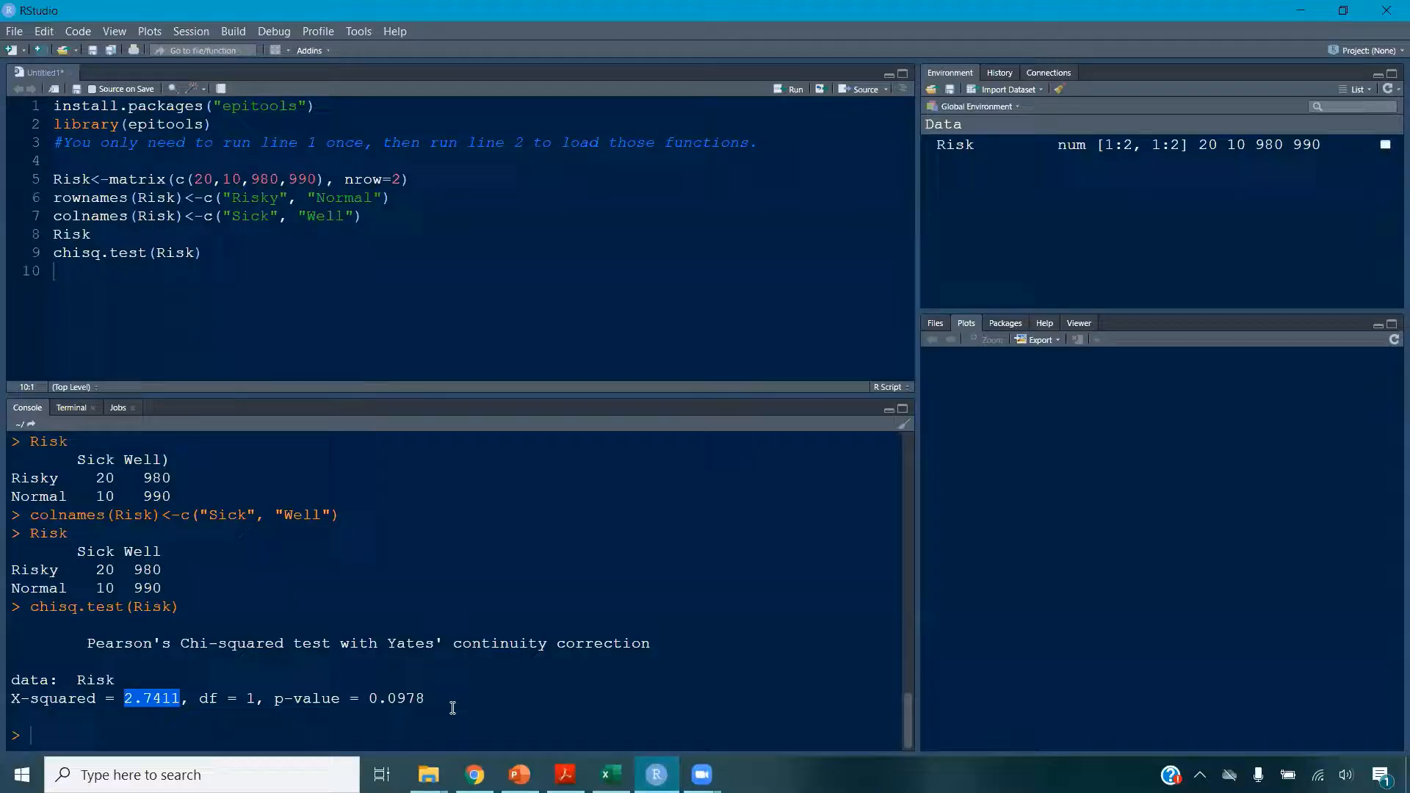
left_click(372, 701)
left_click_drag(369, 701, 426, 700)
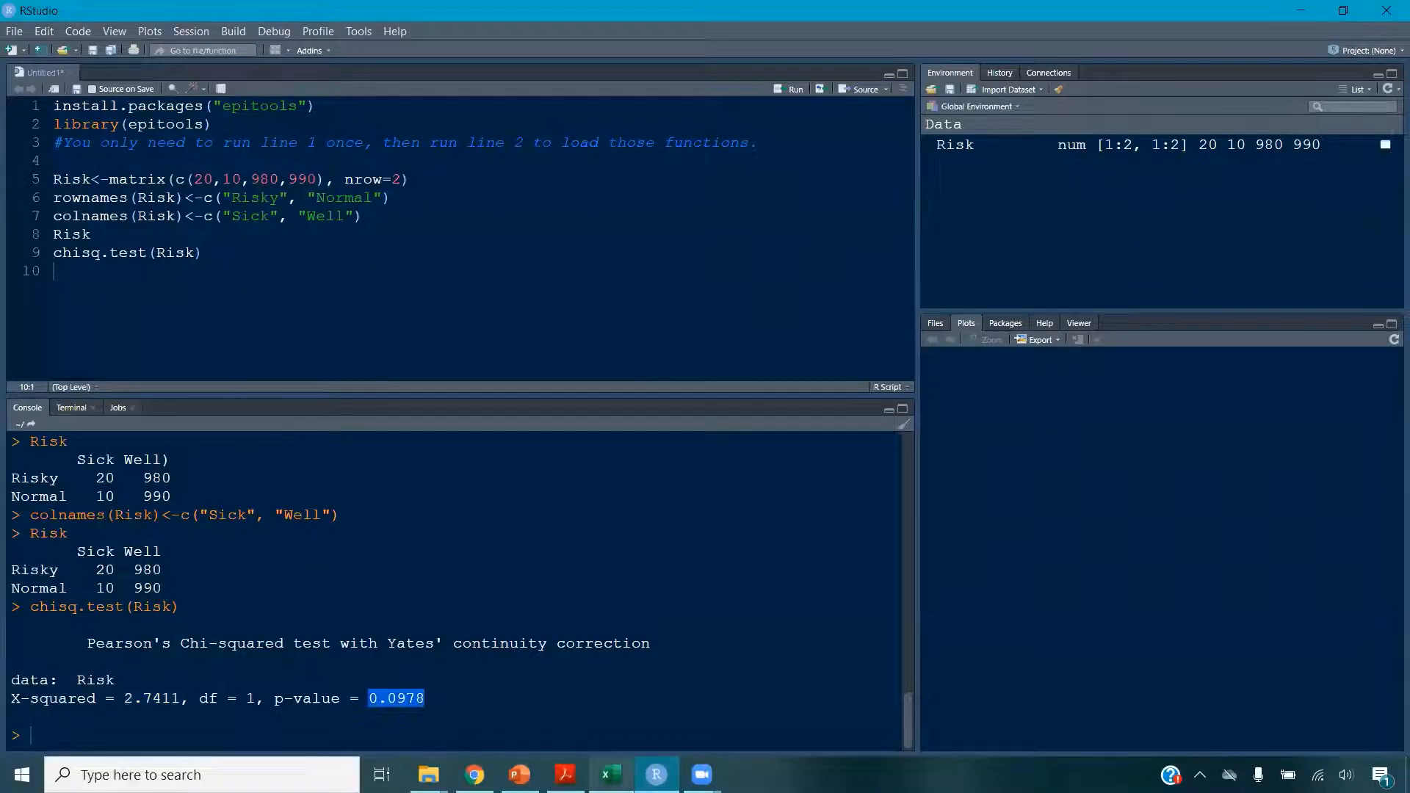
left_click(610, 775)
type("0.0978")
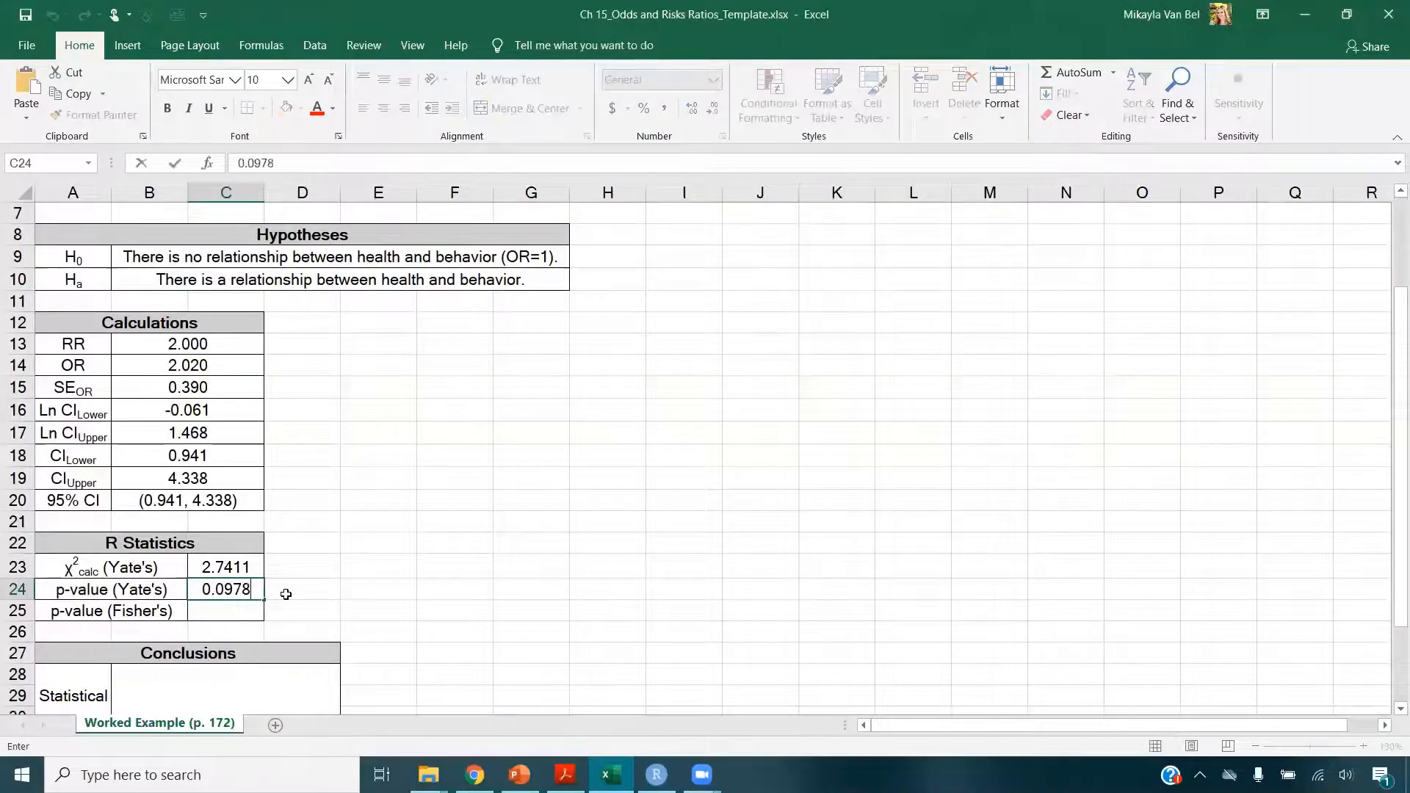
key("Return")
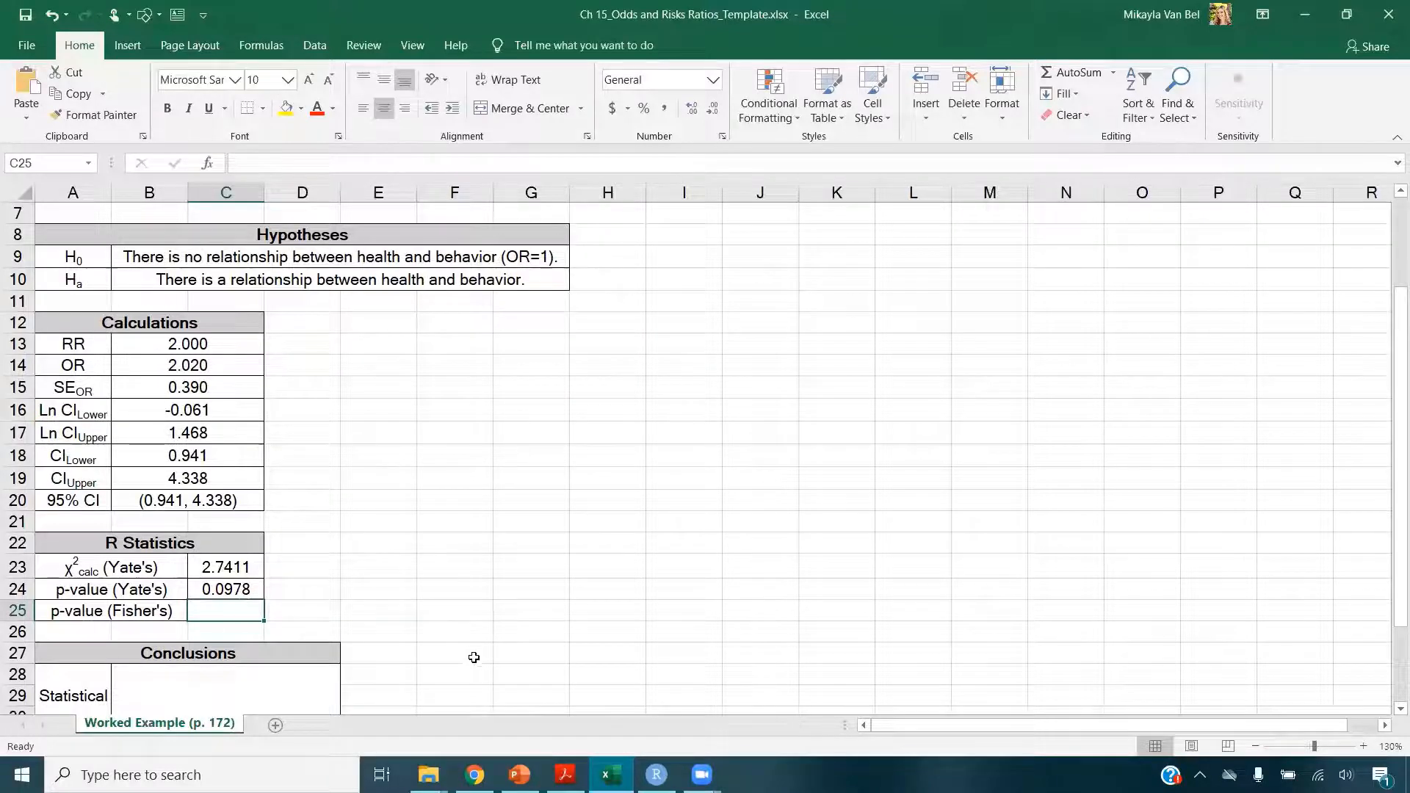
Return to RStudio, write fisher.test(Risk) on line 10 of the script and run Fisher's exact test
left_click(656, 775)
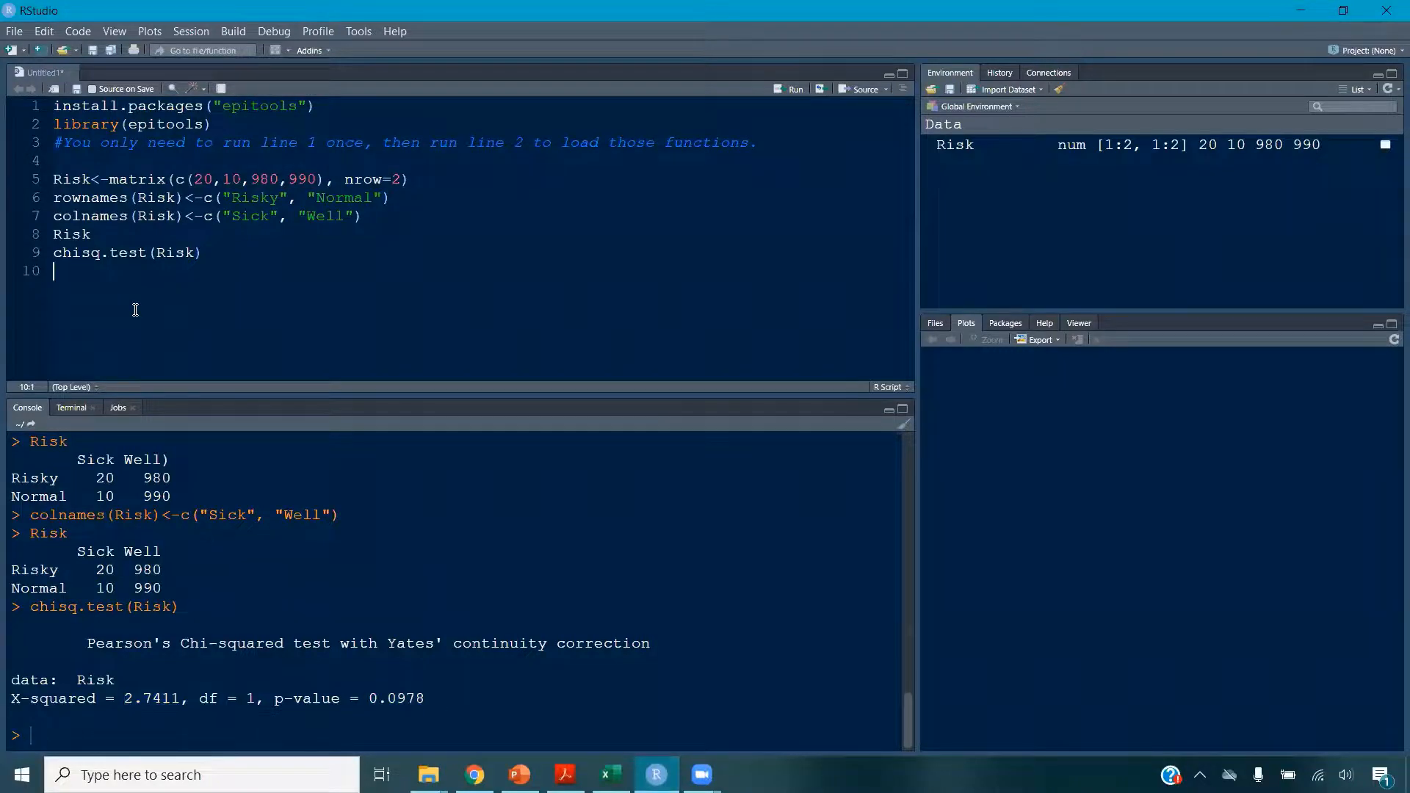
type("fisher.te")
type("st(Ris")
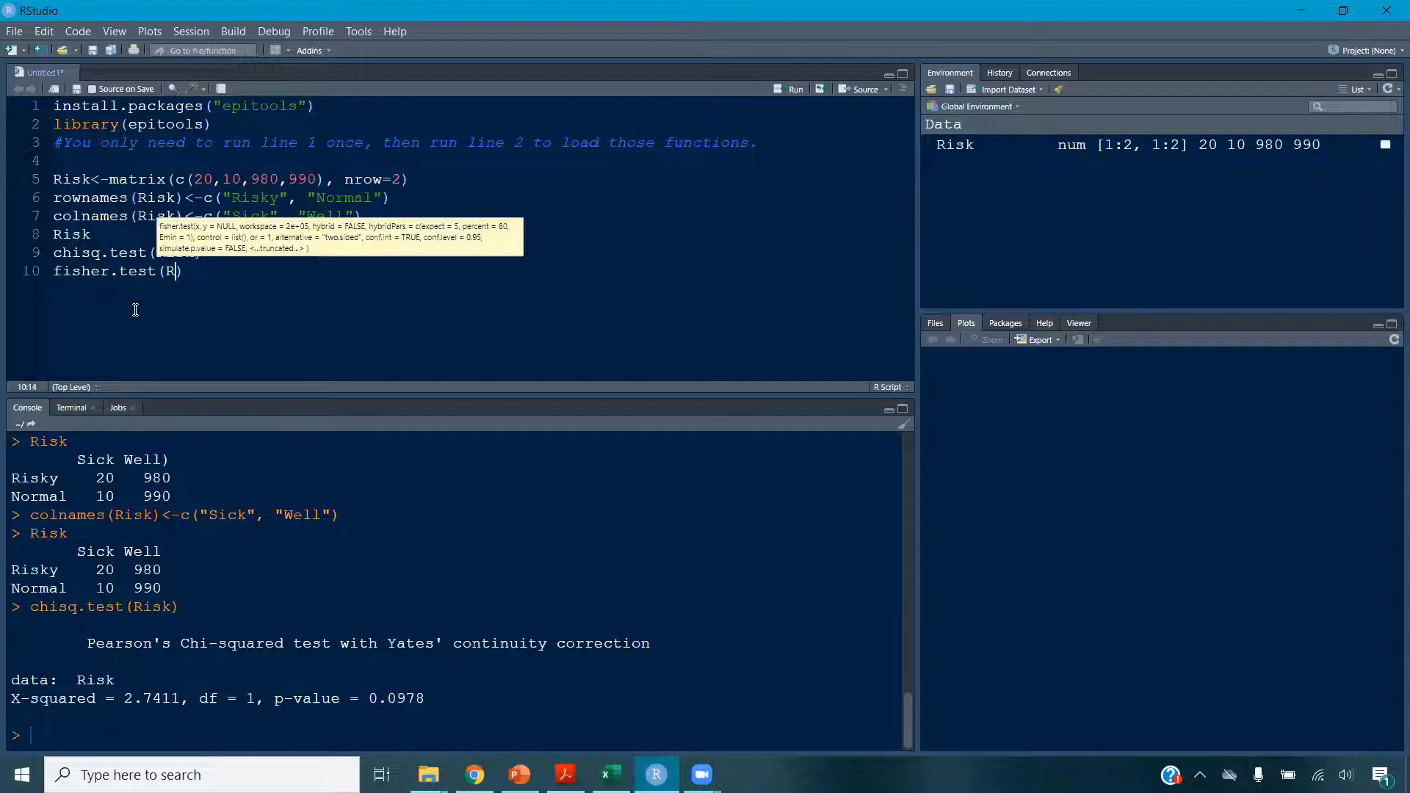
type("k")
key("ctrl+Return")
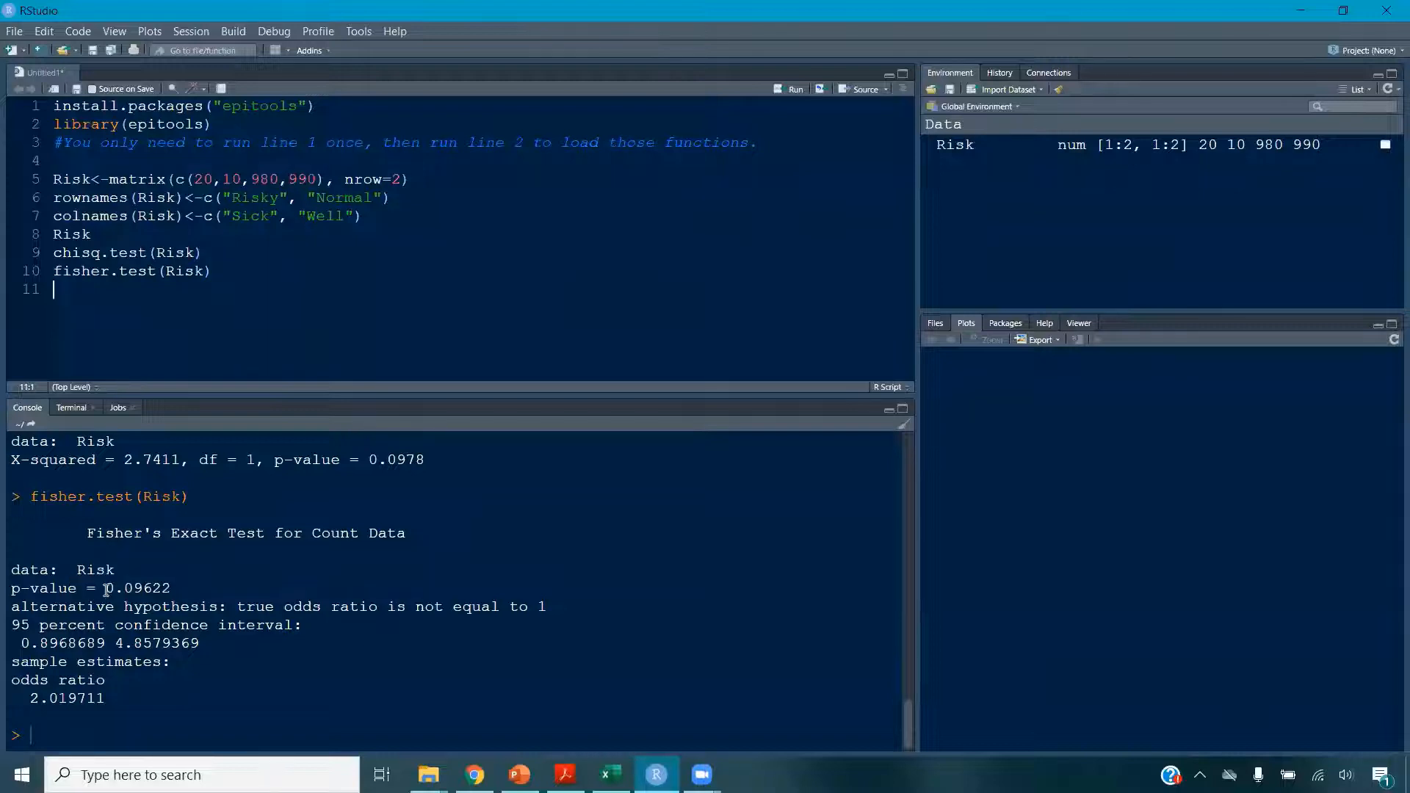
Enter the Fisher's test p-value 0.09622 from the console in cell C25 of the Excel template
left_click_drag(107, 589, 170, 589)
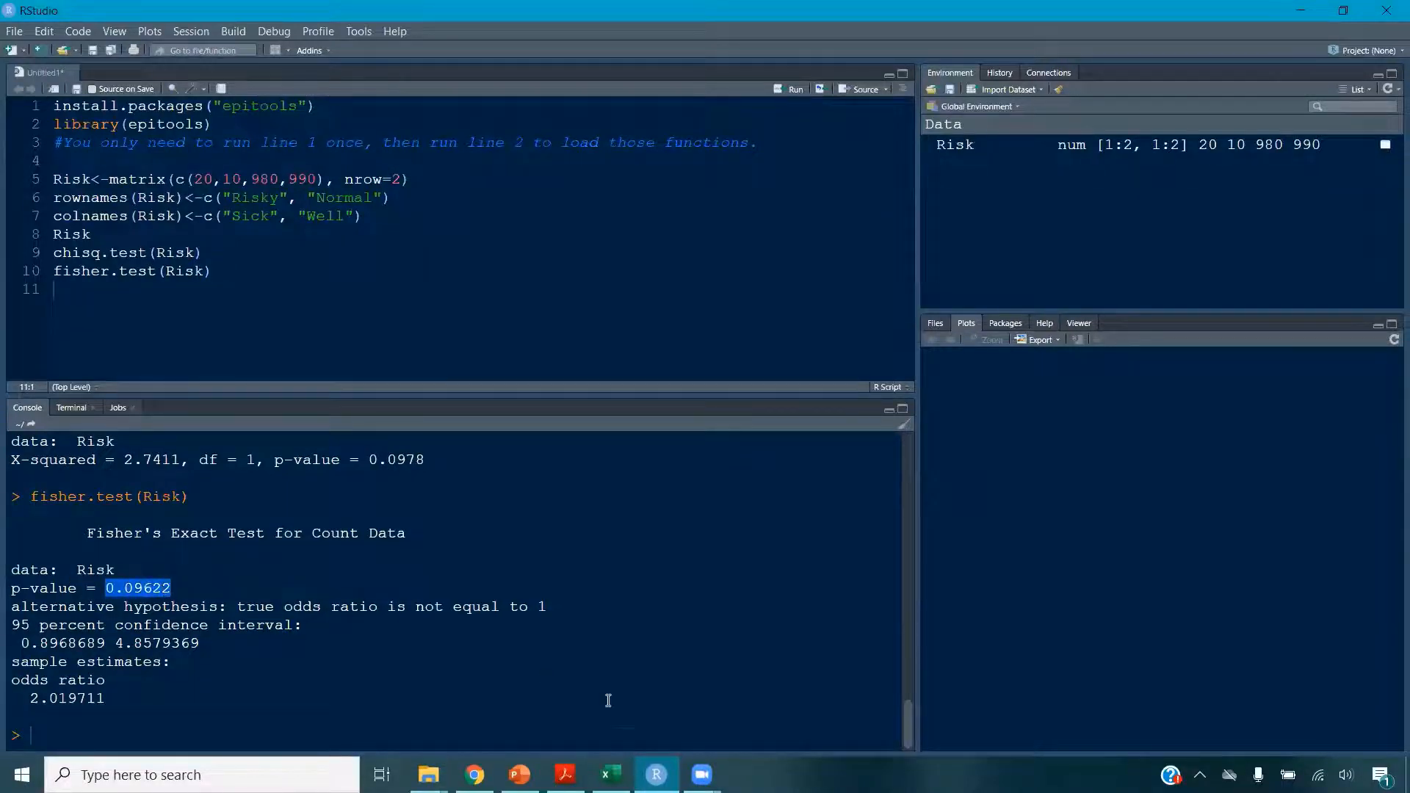
left_click(611, 774)
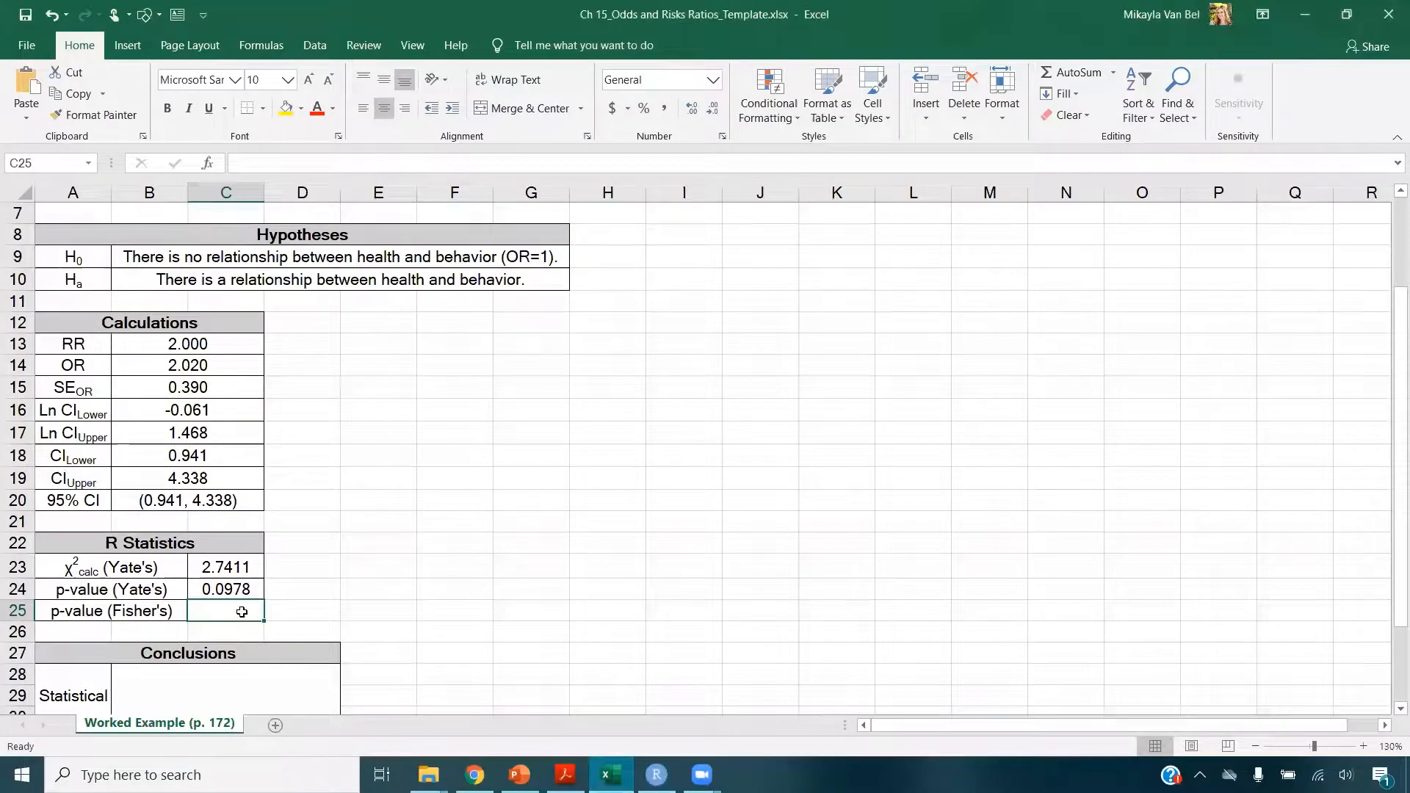
double_click(243, 612)
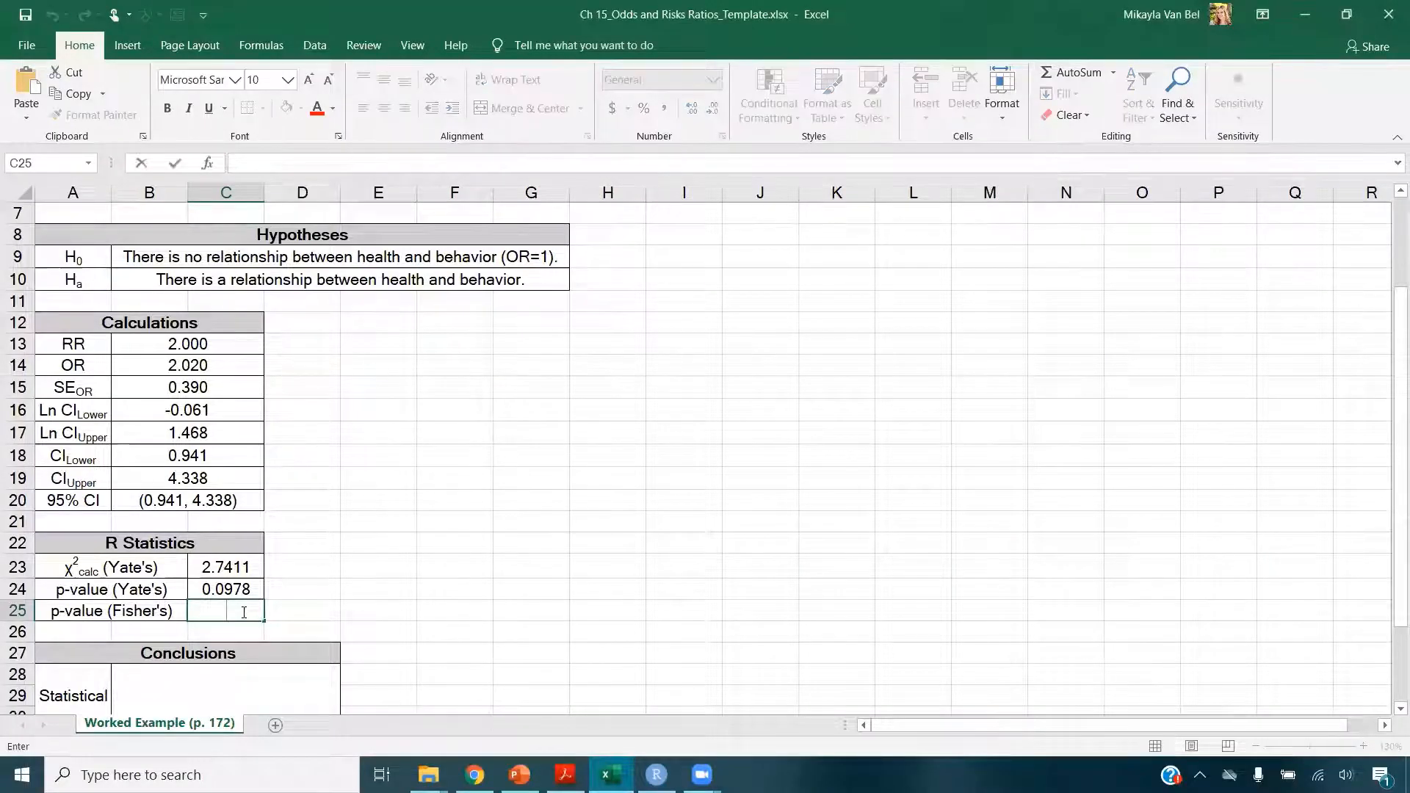
type("0.09622")
left_click(232, 683)
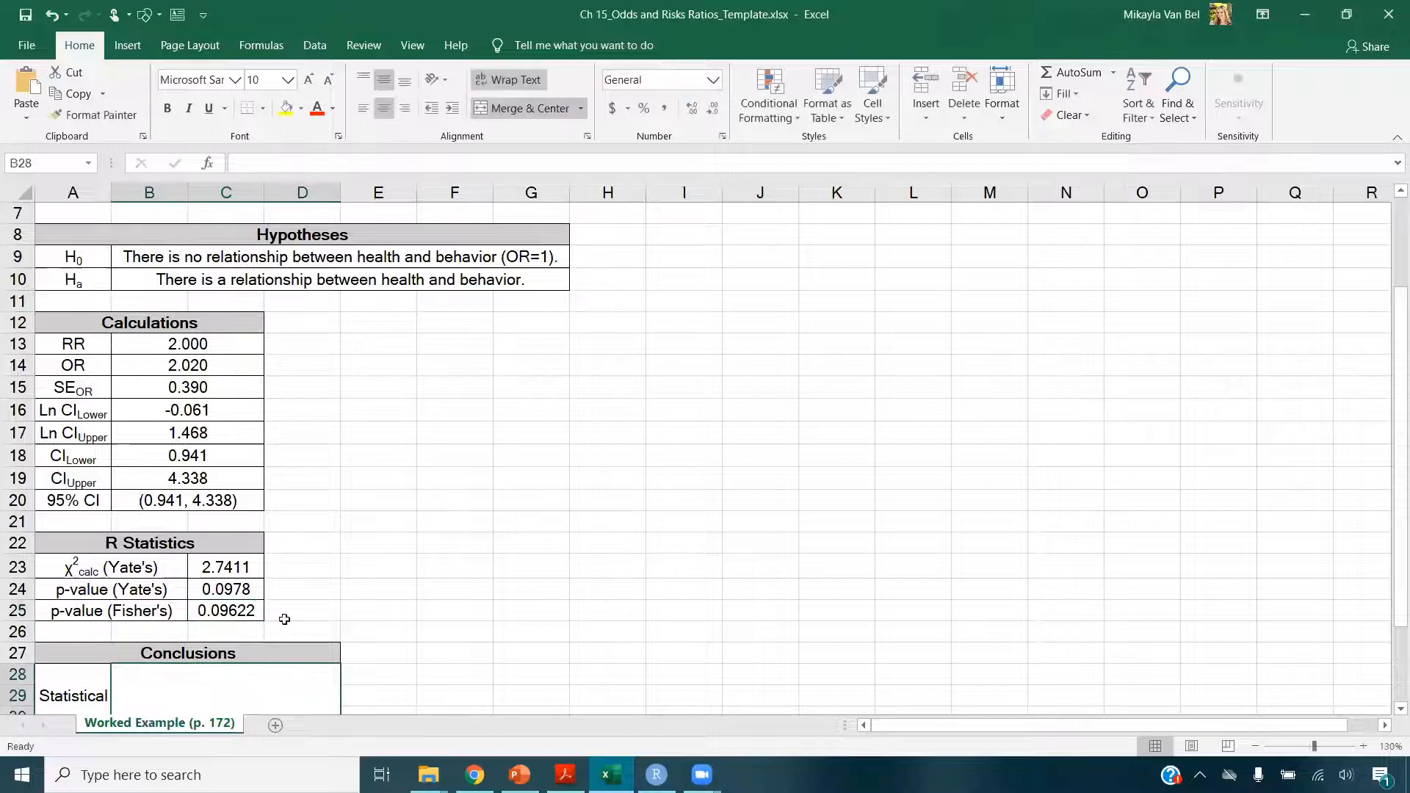
scroll(284, 619, "down", 2)
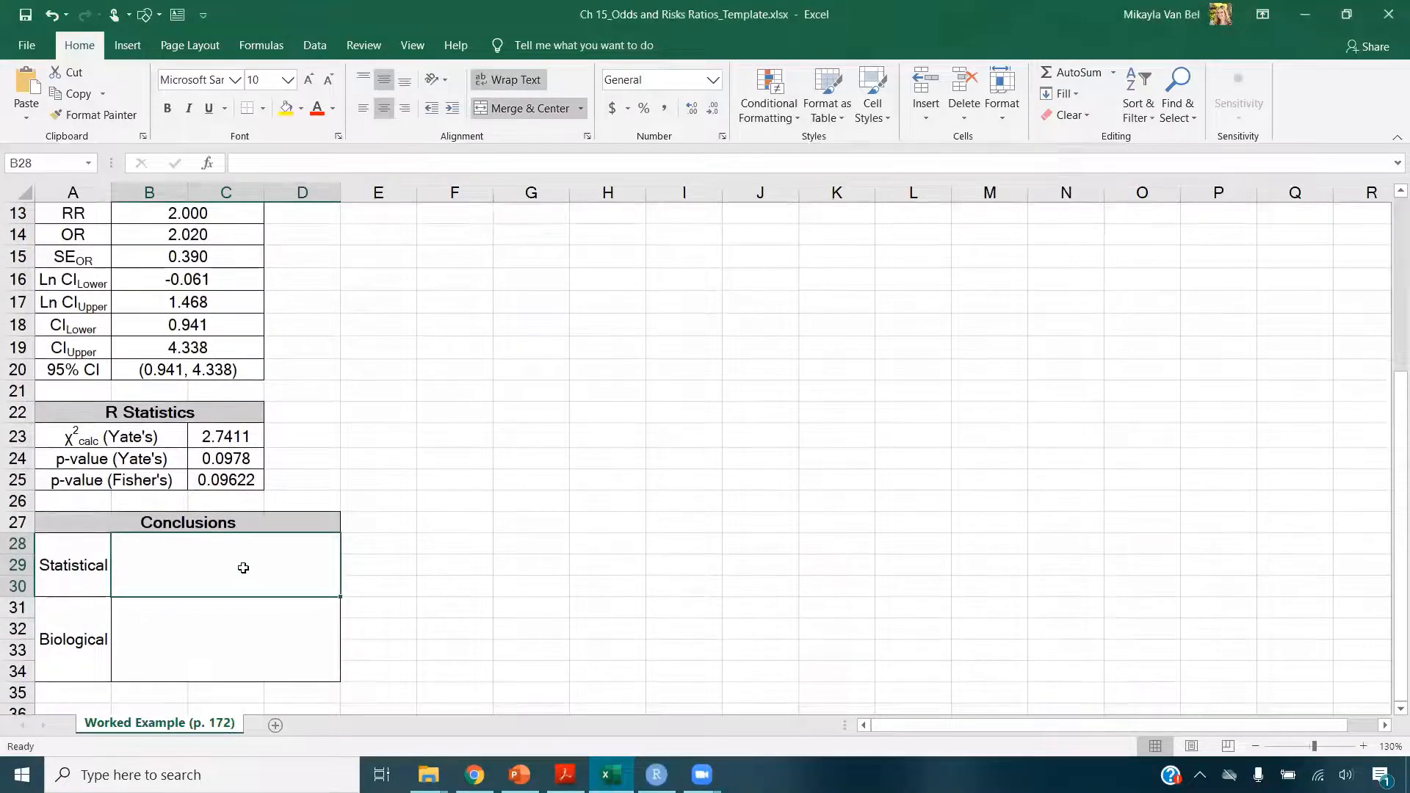
Switch to RStudio, write oddsratio(Risk, method="wald") on line 11 of the script and run it
left_click(656, 775)
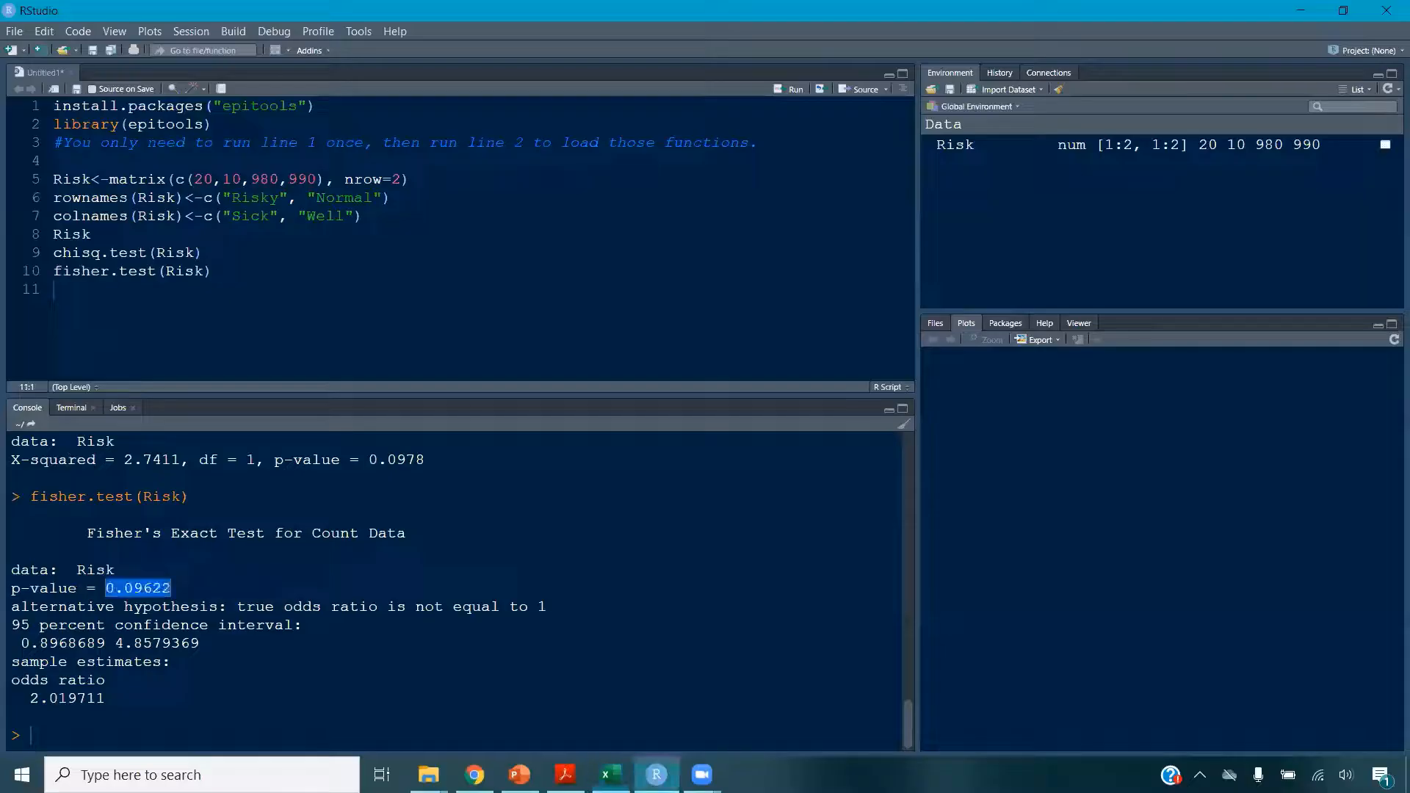
left_click(111, 303)
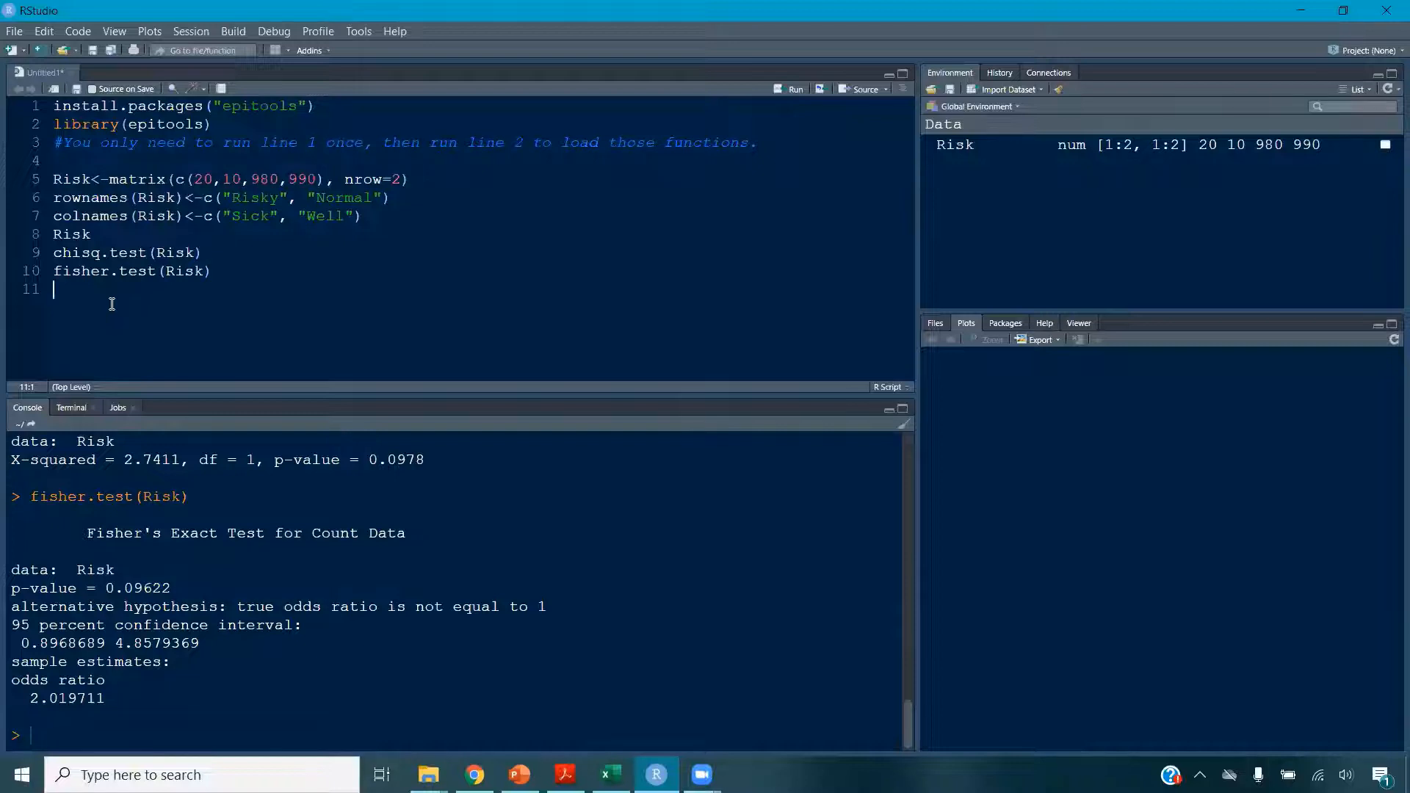
type("ddsratio")
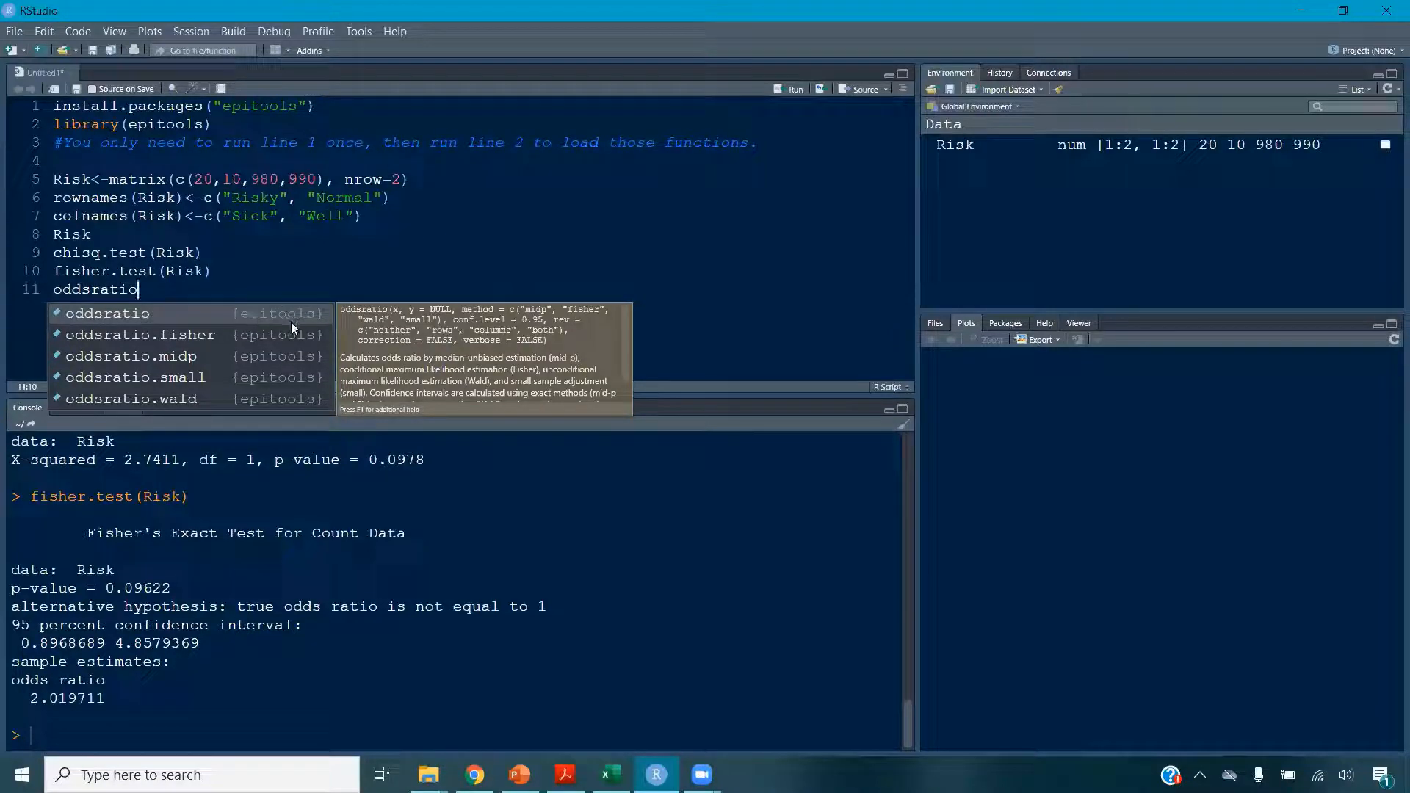
type("(")
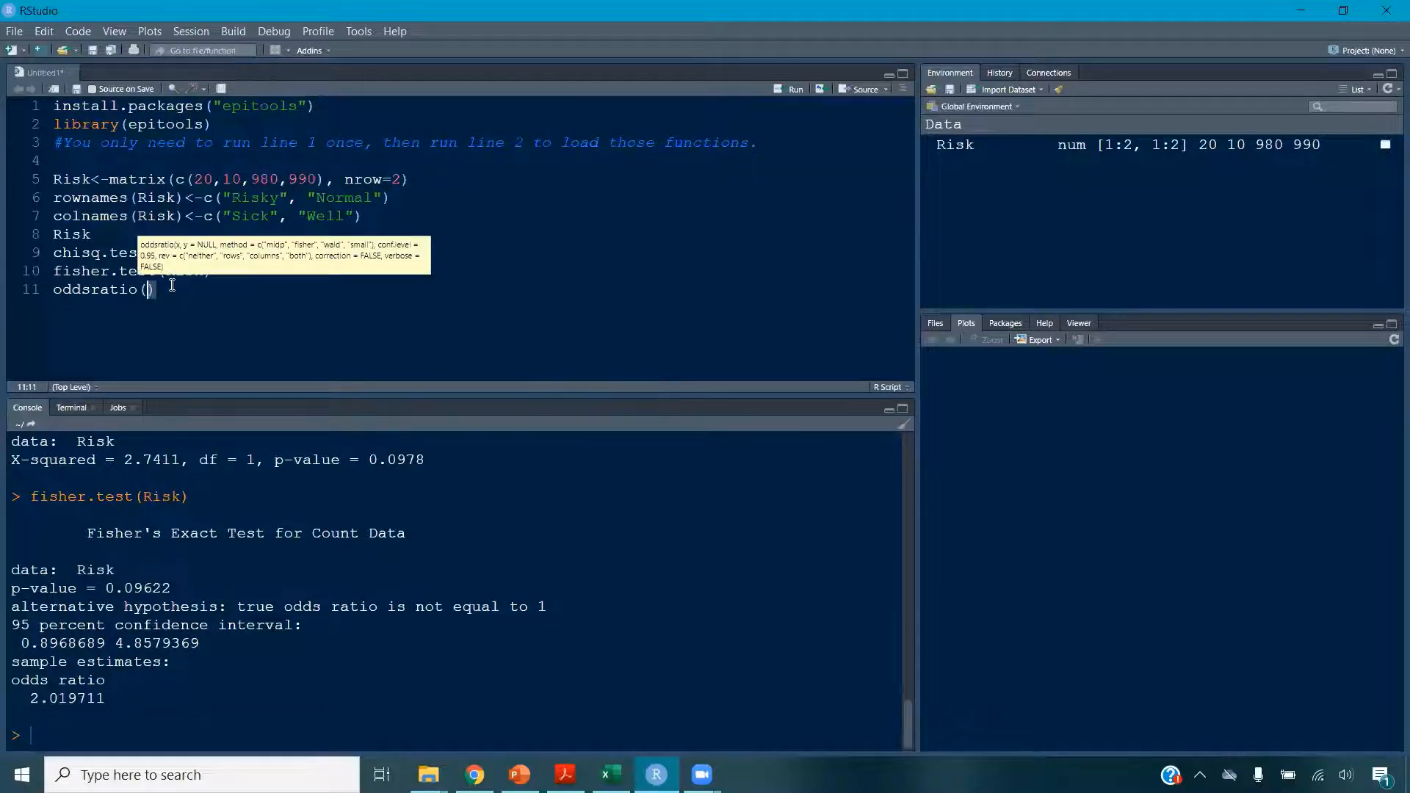
type("Risk, method=")
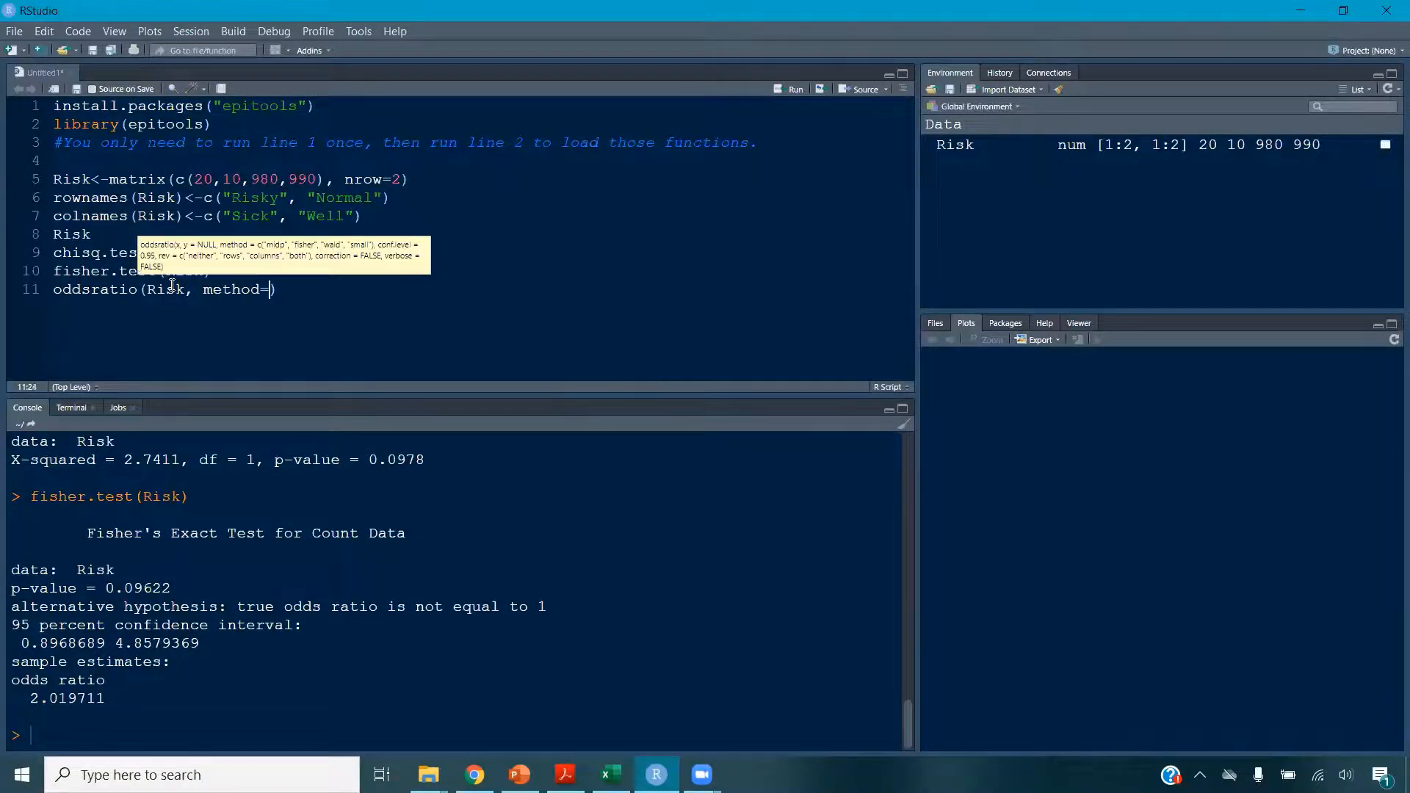
type("\"wald")
key("ctrl+Return")
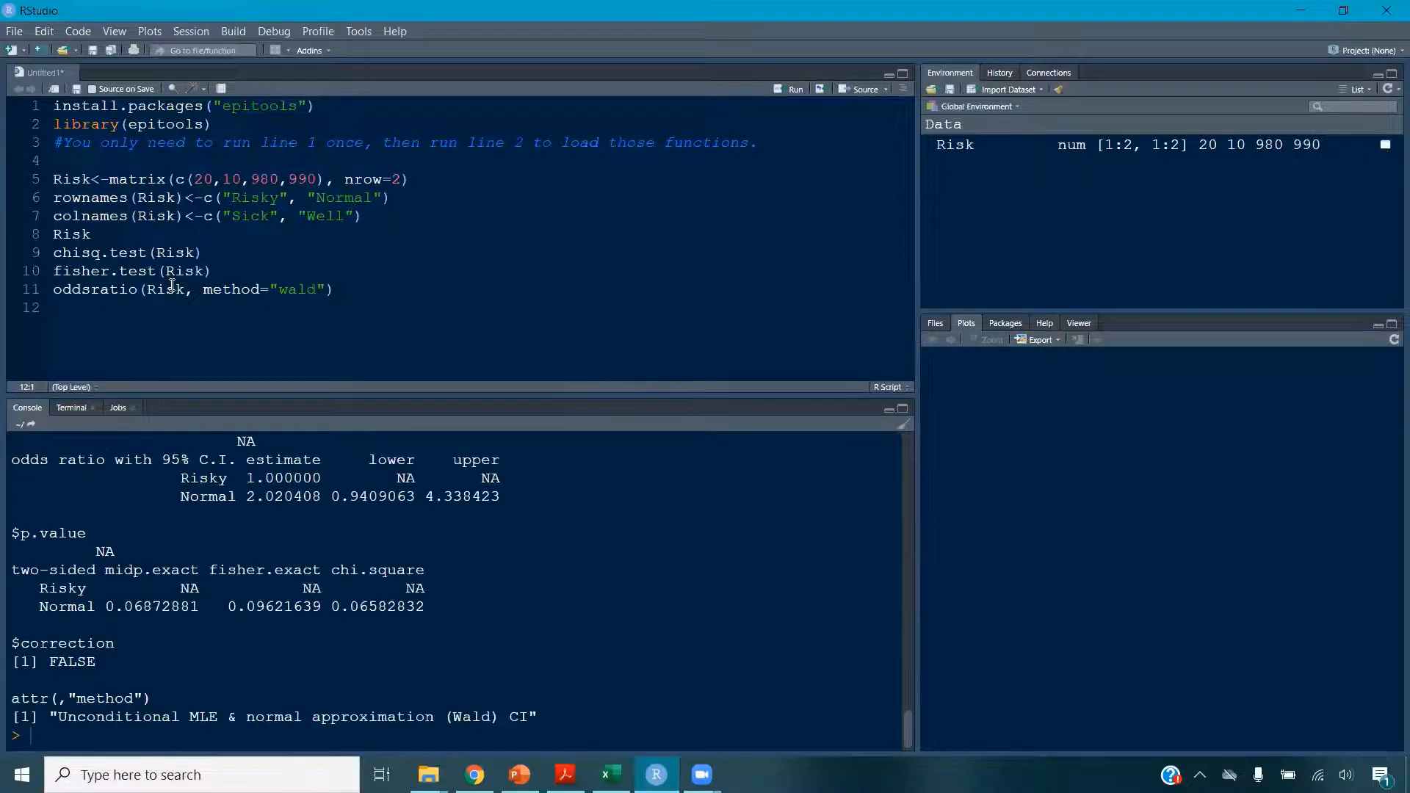
Enlarge the console area and compare the Wald odds ratio estimate for Normal with the OR in cell B14 of the Excel template
left_click_drag(184, 395, 183, 231)
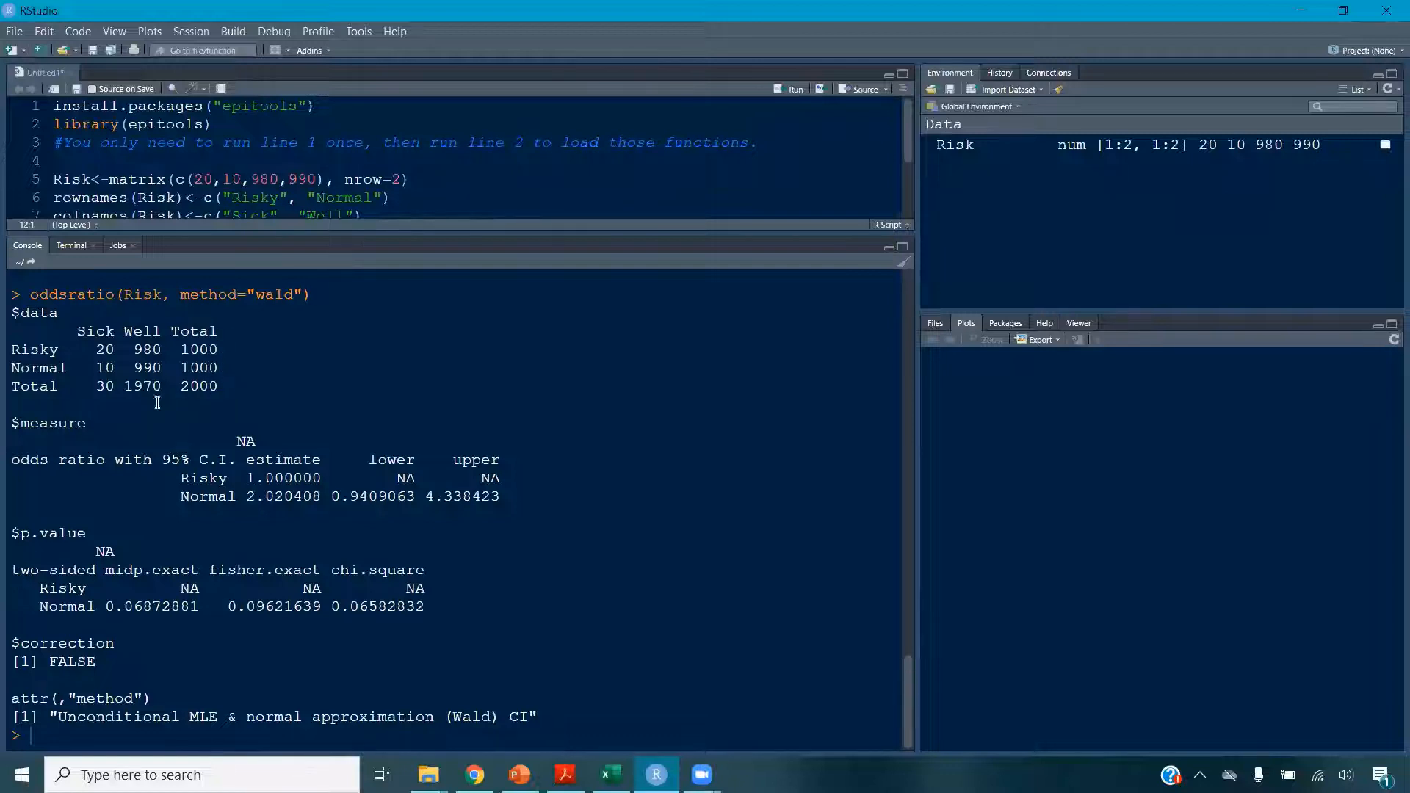
left_click_drag(12, 460, 237, 462)
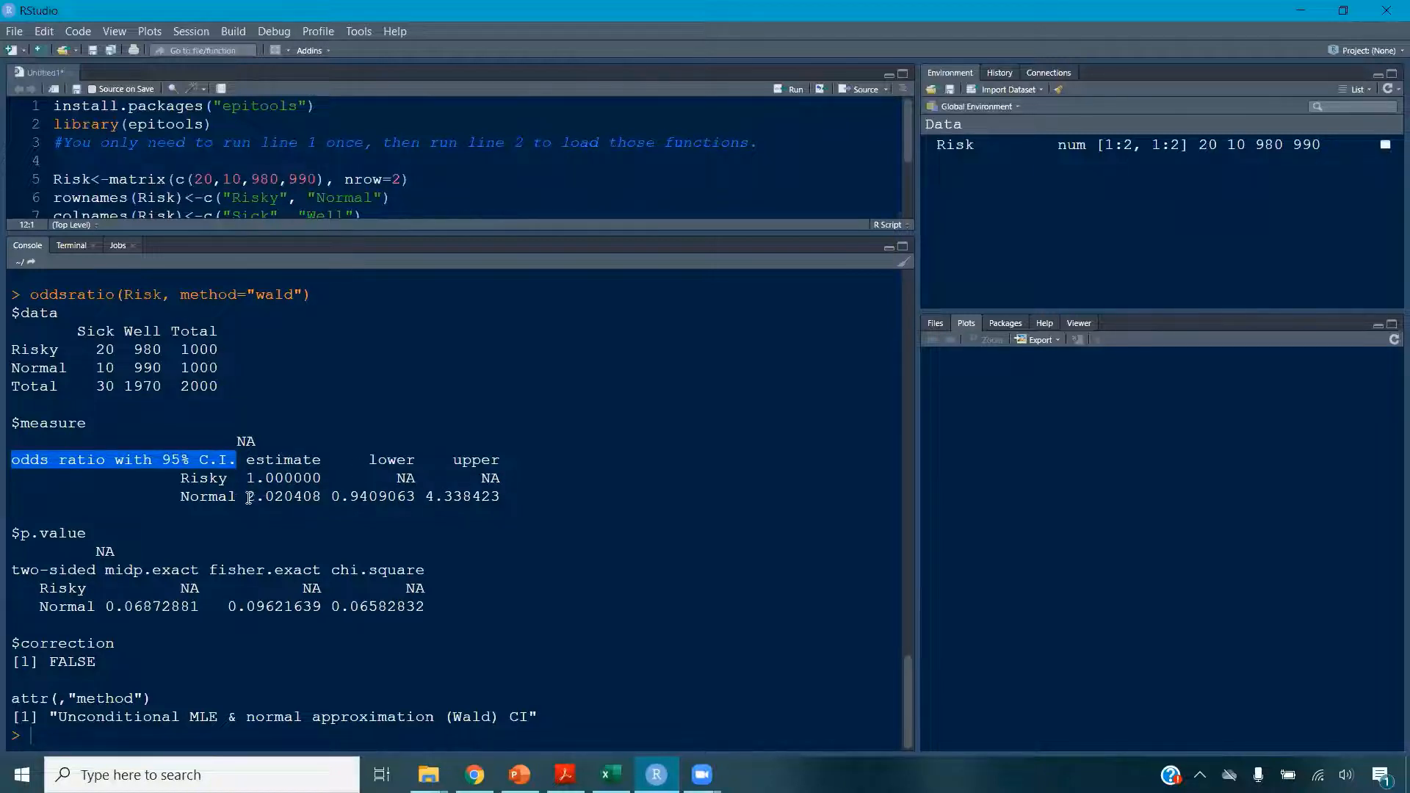
left_click_drag(248, 497, 320, 500)
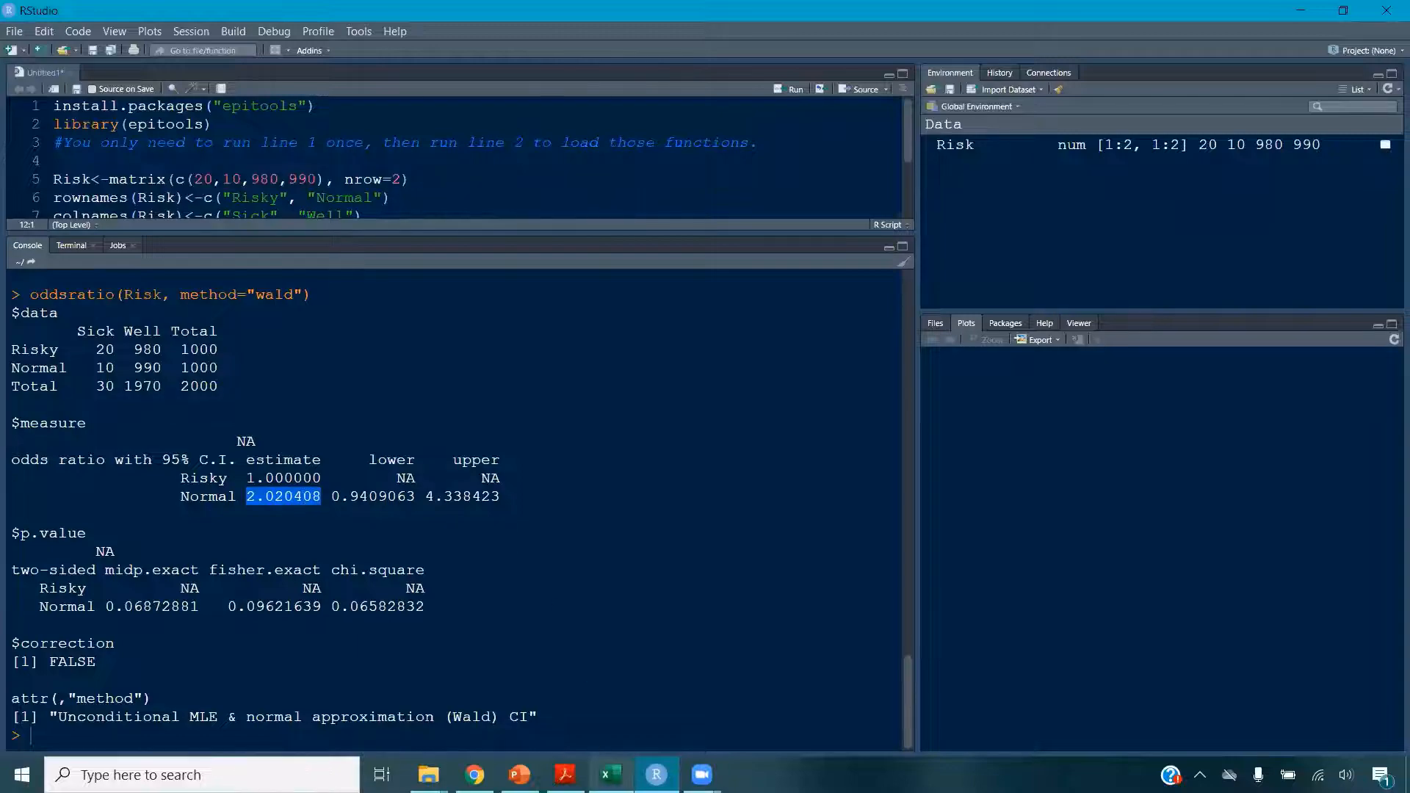
left_click(611, 774)
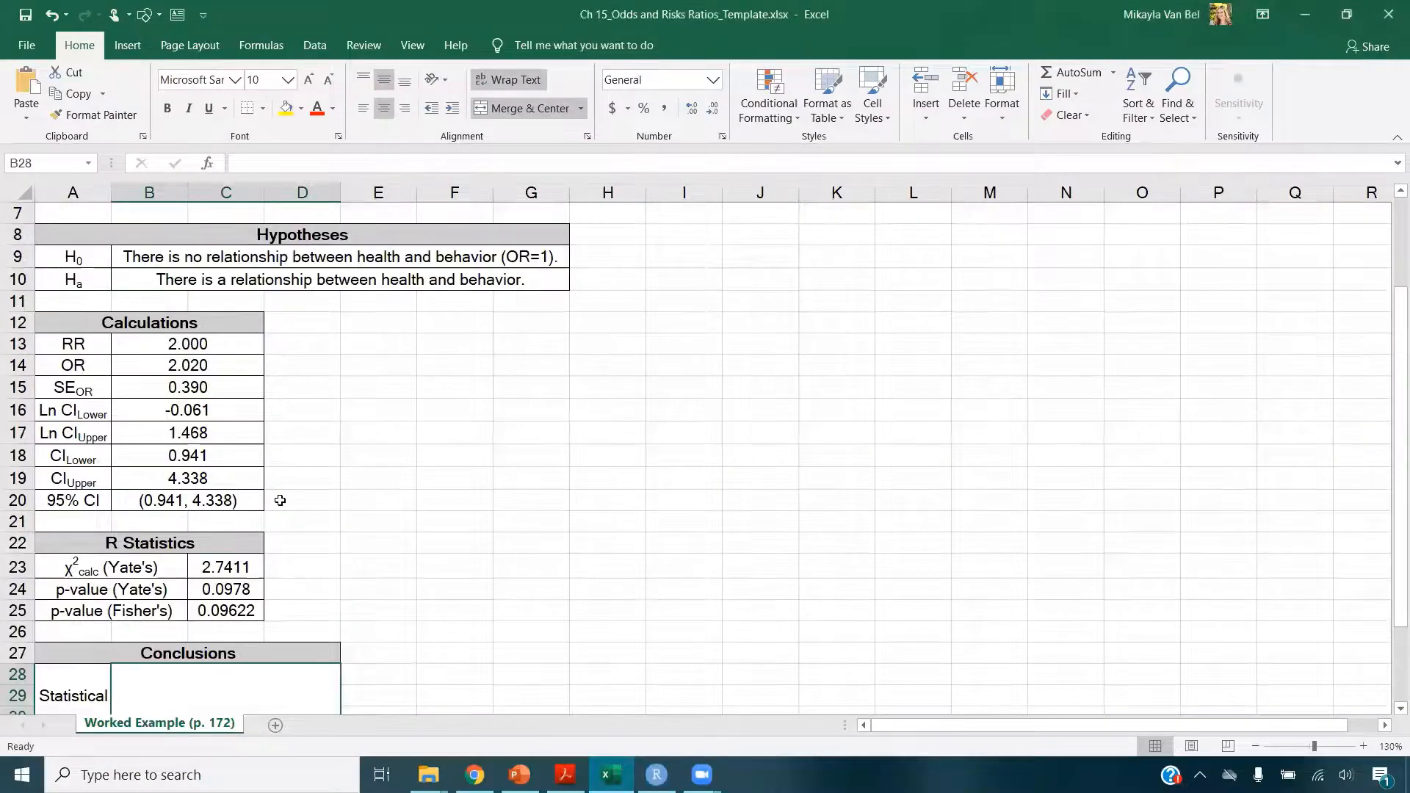
scroll(280, 500, "up", 1)
left_click(241, 429)
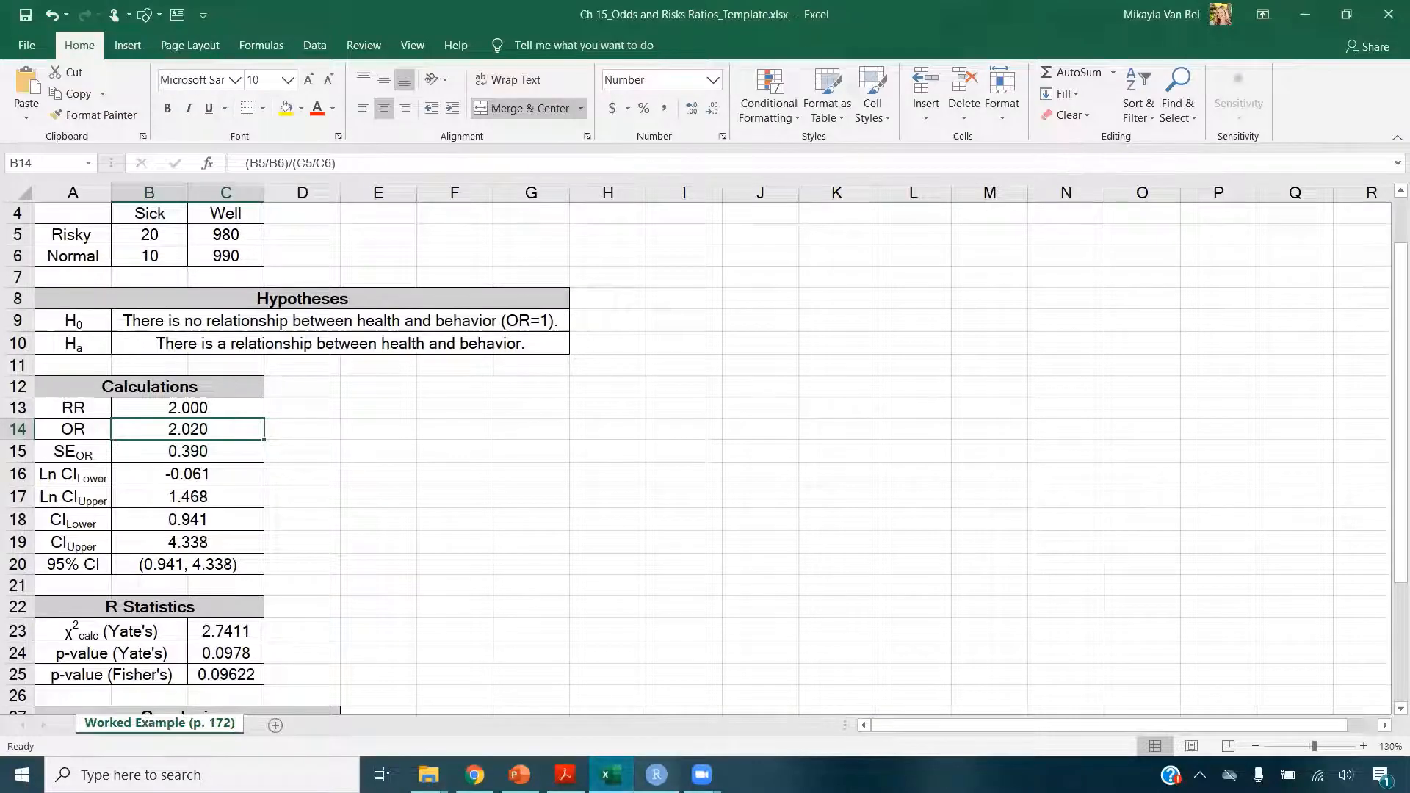
Compare RStudio's lower and upper confidence limits with the 95% CI in Excel cell B20, then return to RStudio and enlarge the script area
left_click(656, 774)
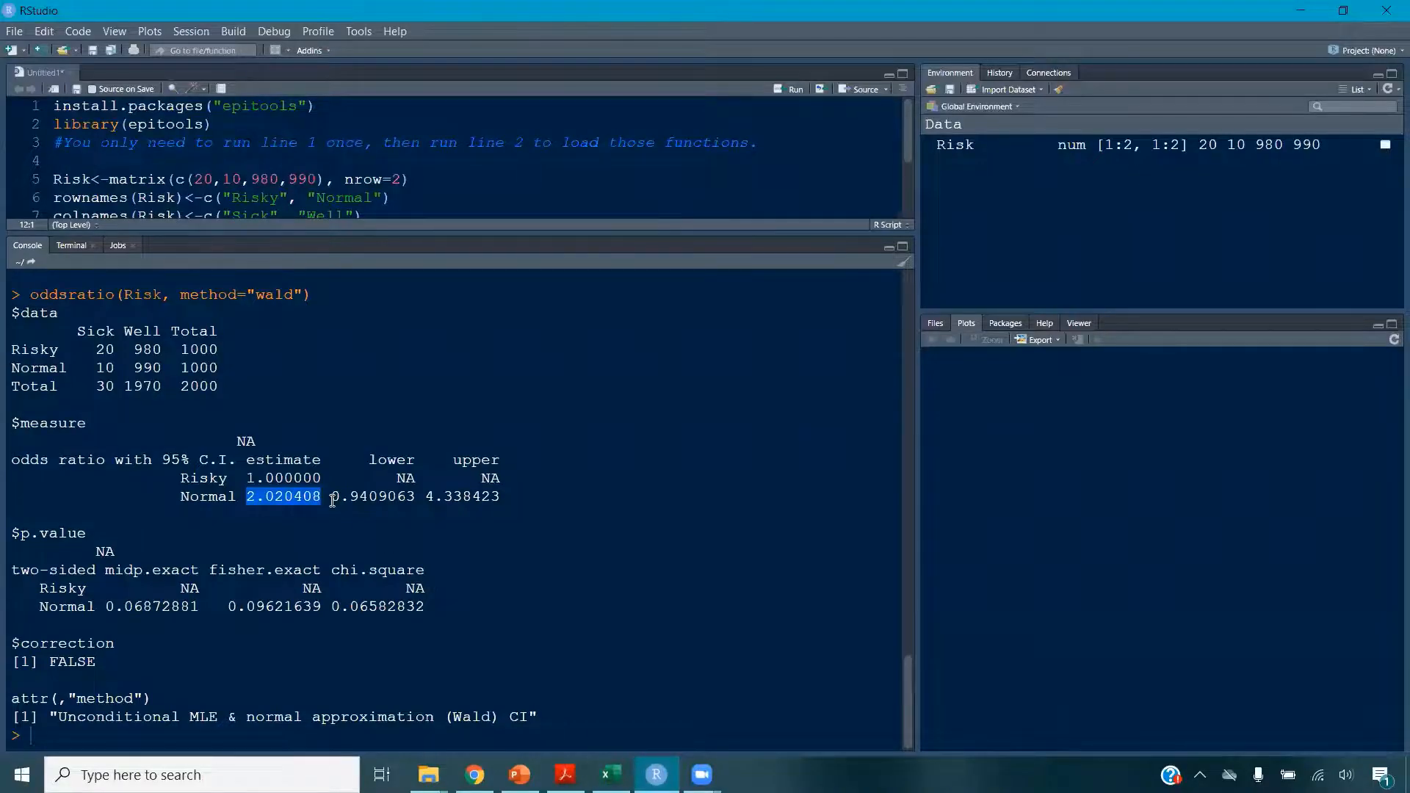
left_click_drag(342, 497, 500, 498)
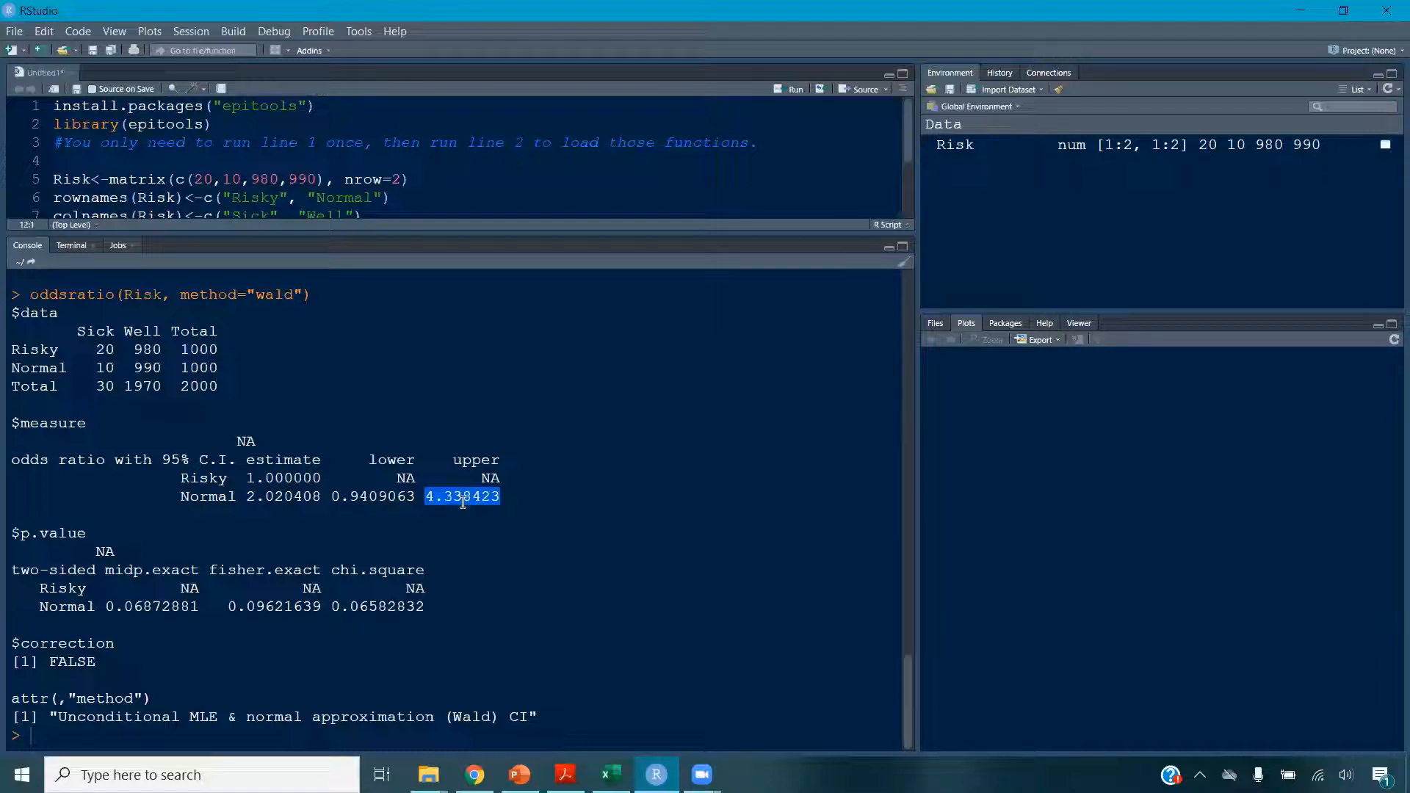
left_click(610, 775)
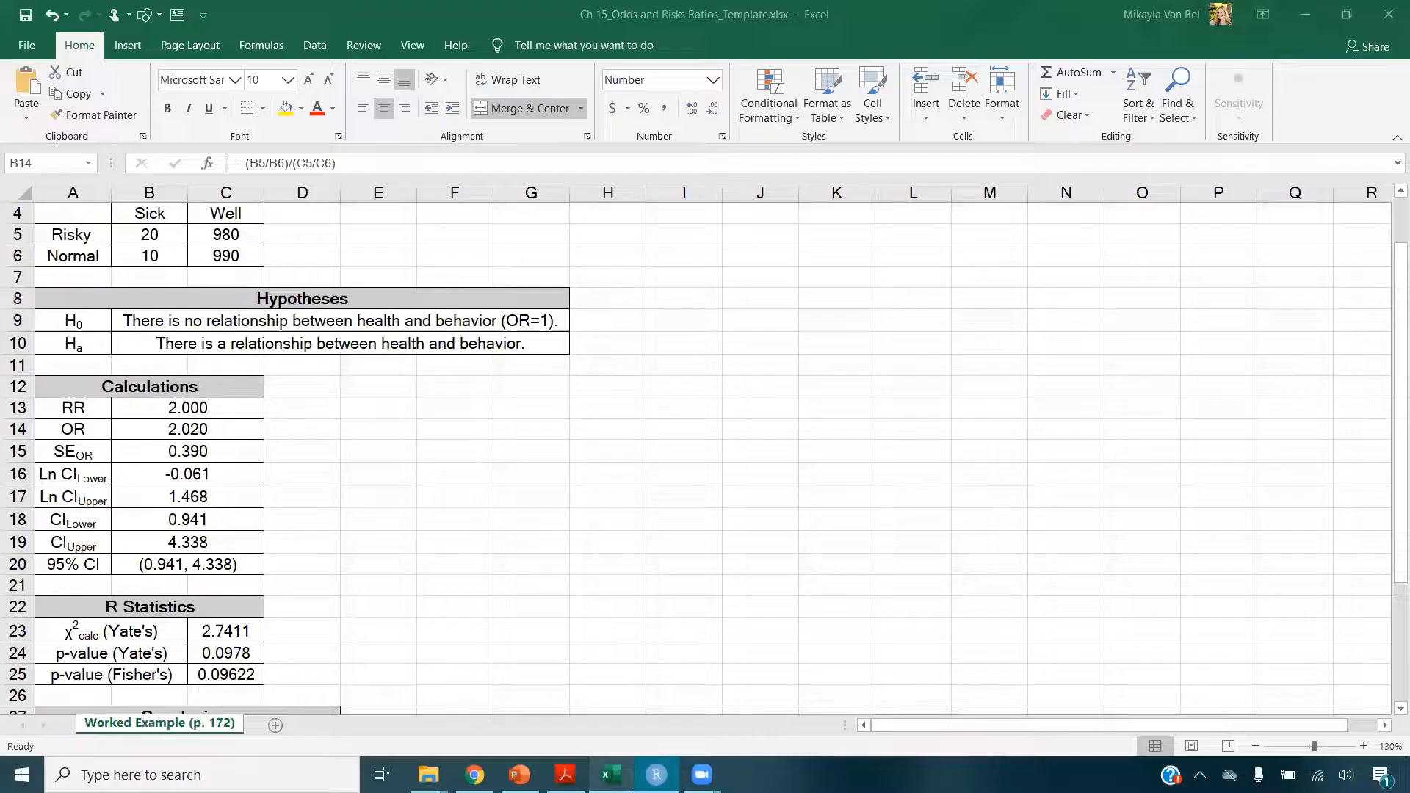
left_click(254, 558)
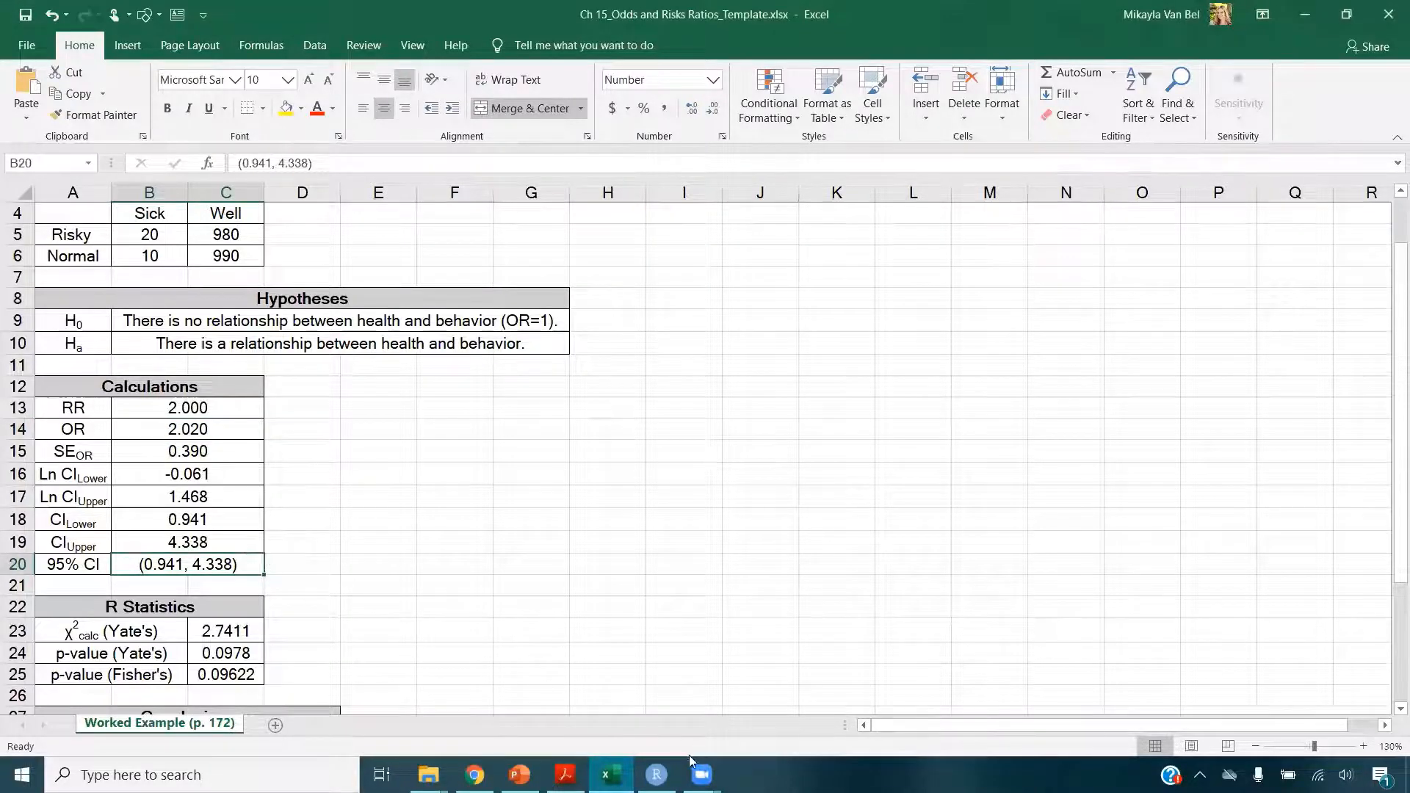
left_click(656, 774)
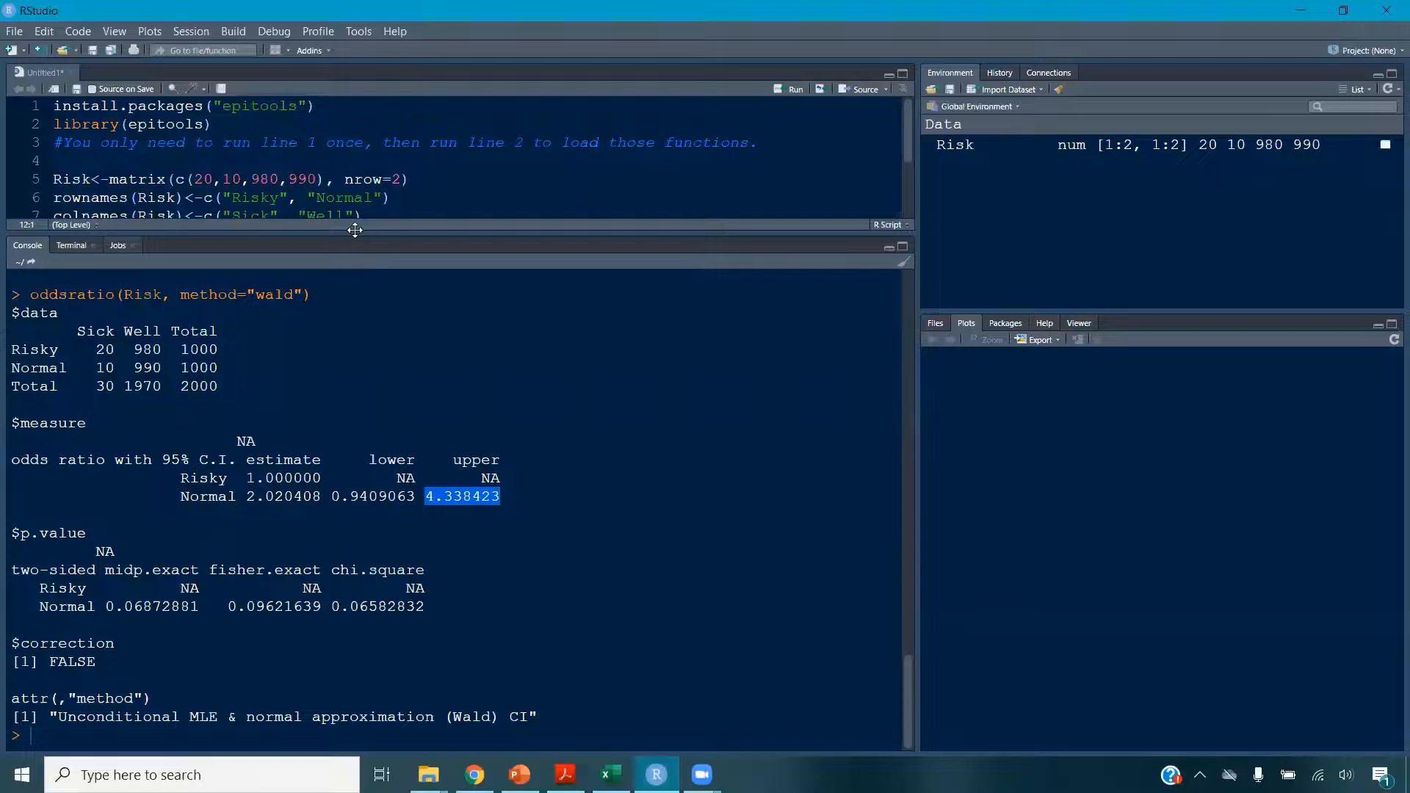
left_click_drag(354, 230, 323, 338)
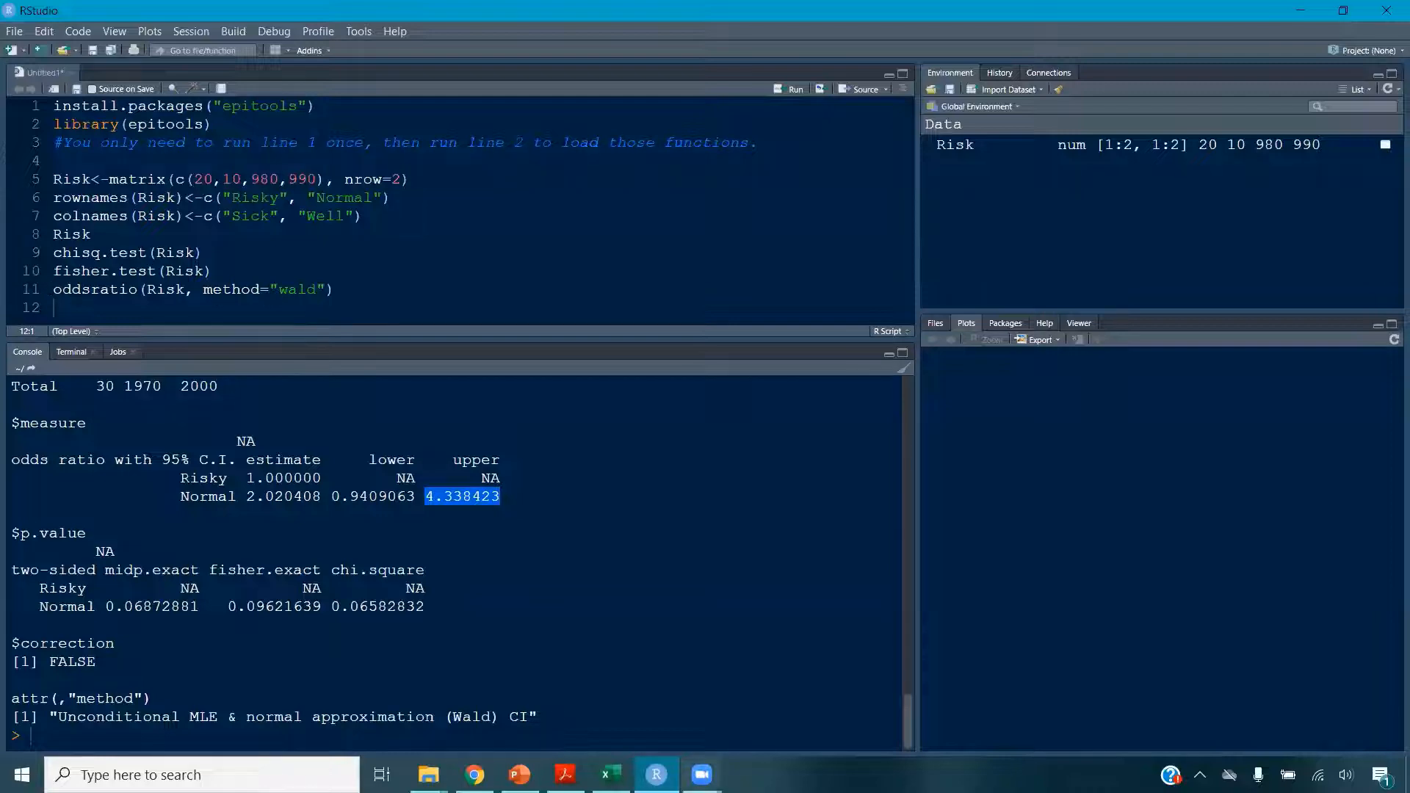
In Excel, enter the statistical conclusion in cell B28: "Accept null hypothesis: p is greater than 0.05 and the 95% CI contains 1."
left_click(611, 775)
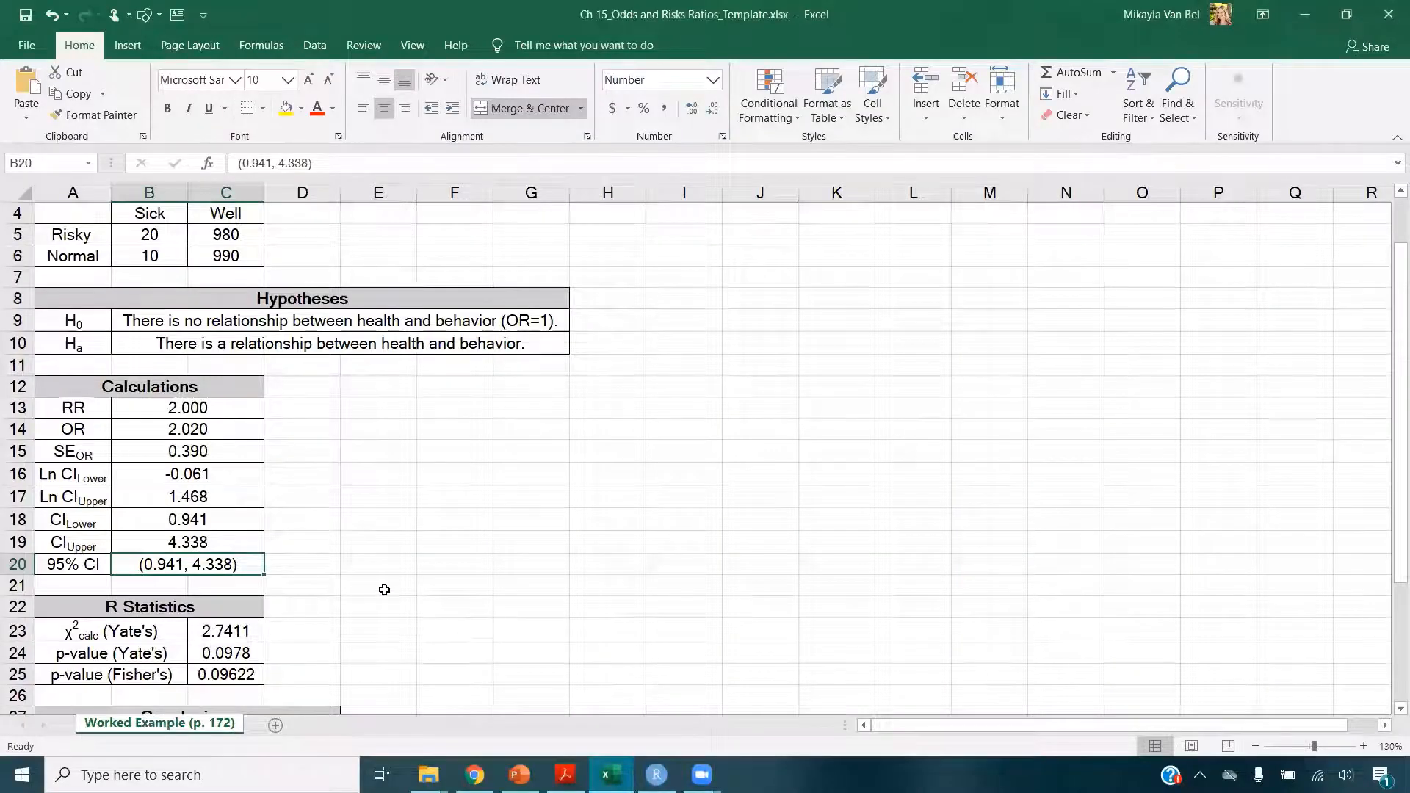
scroll(308, 585, "down", 3)
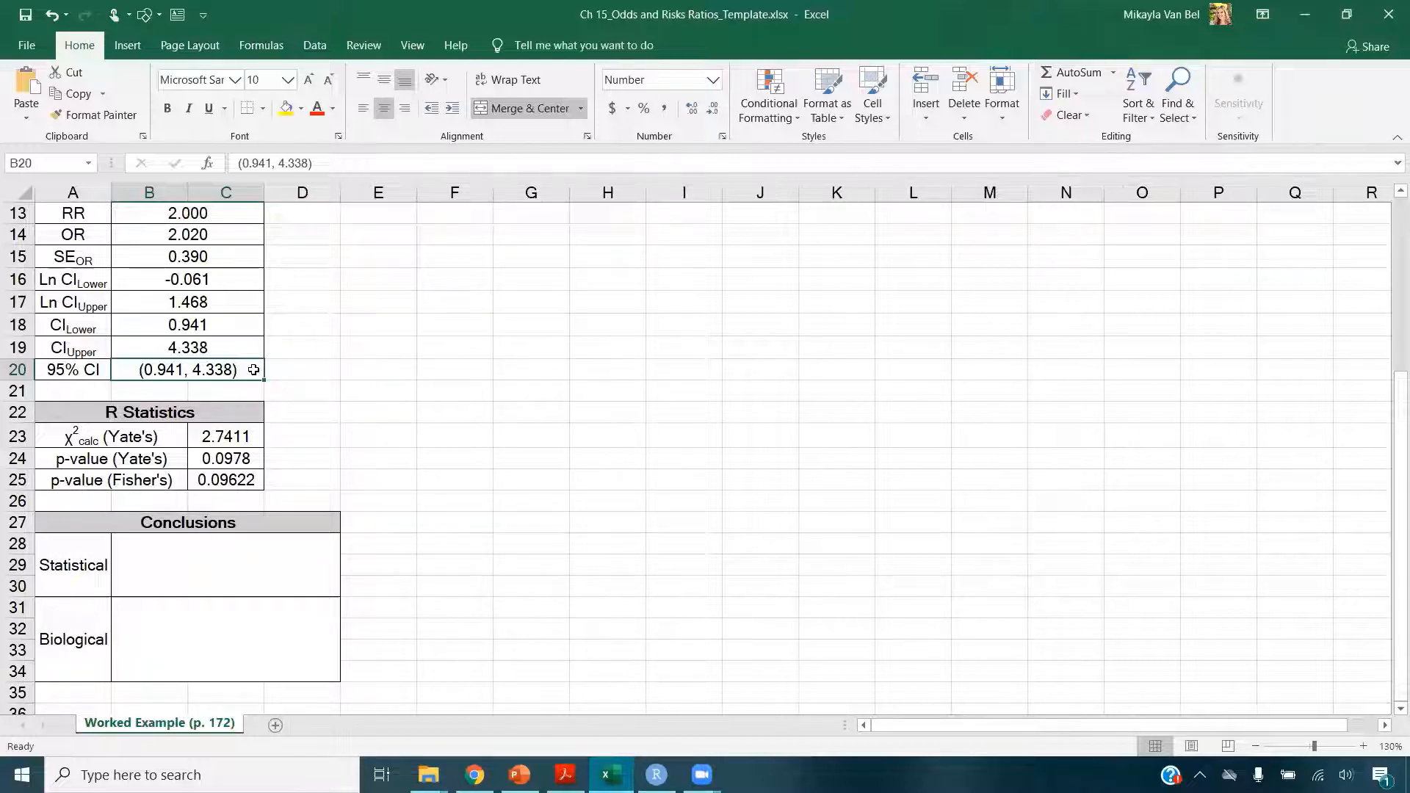
left_click(229, 563)
type("Acc")
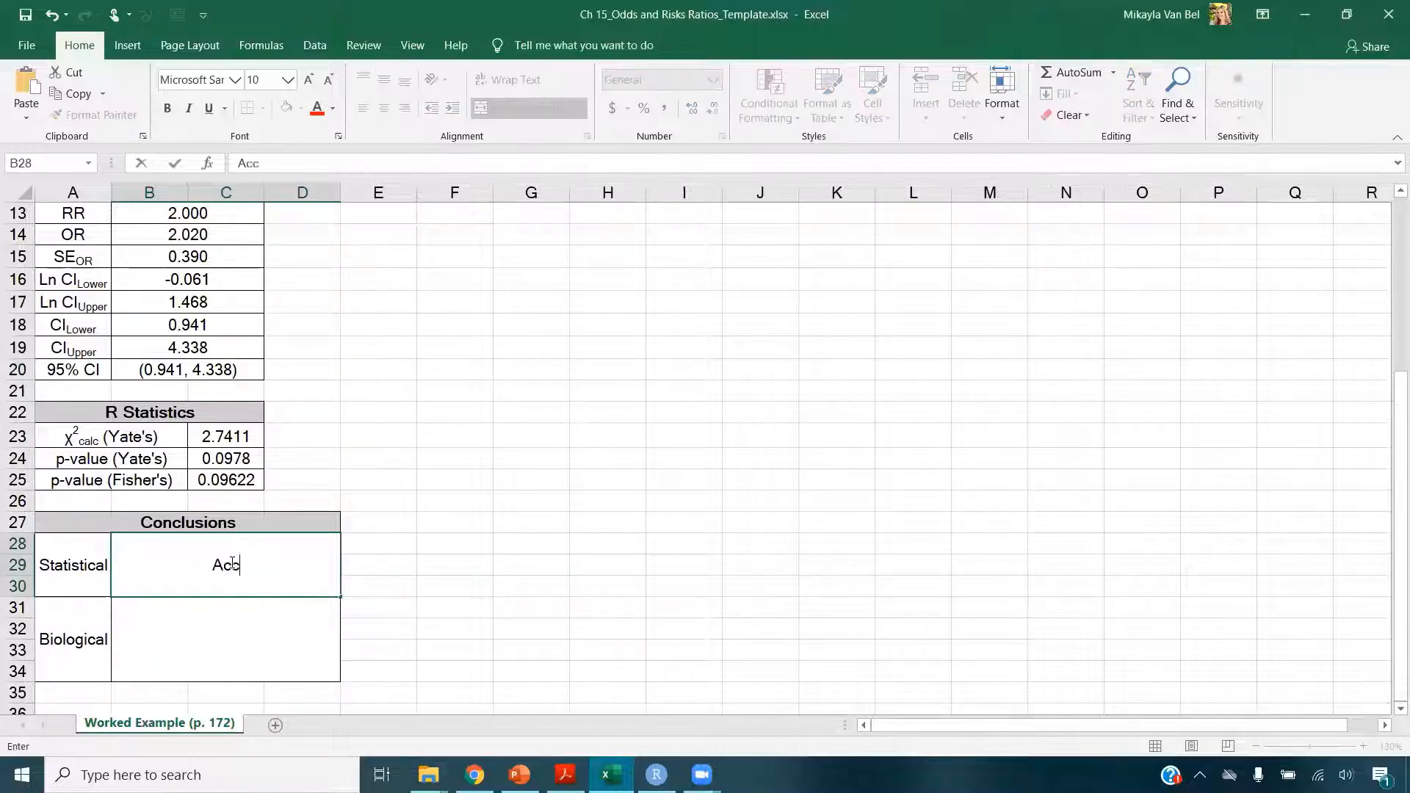
type("ept null ")
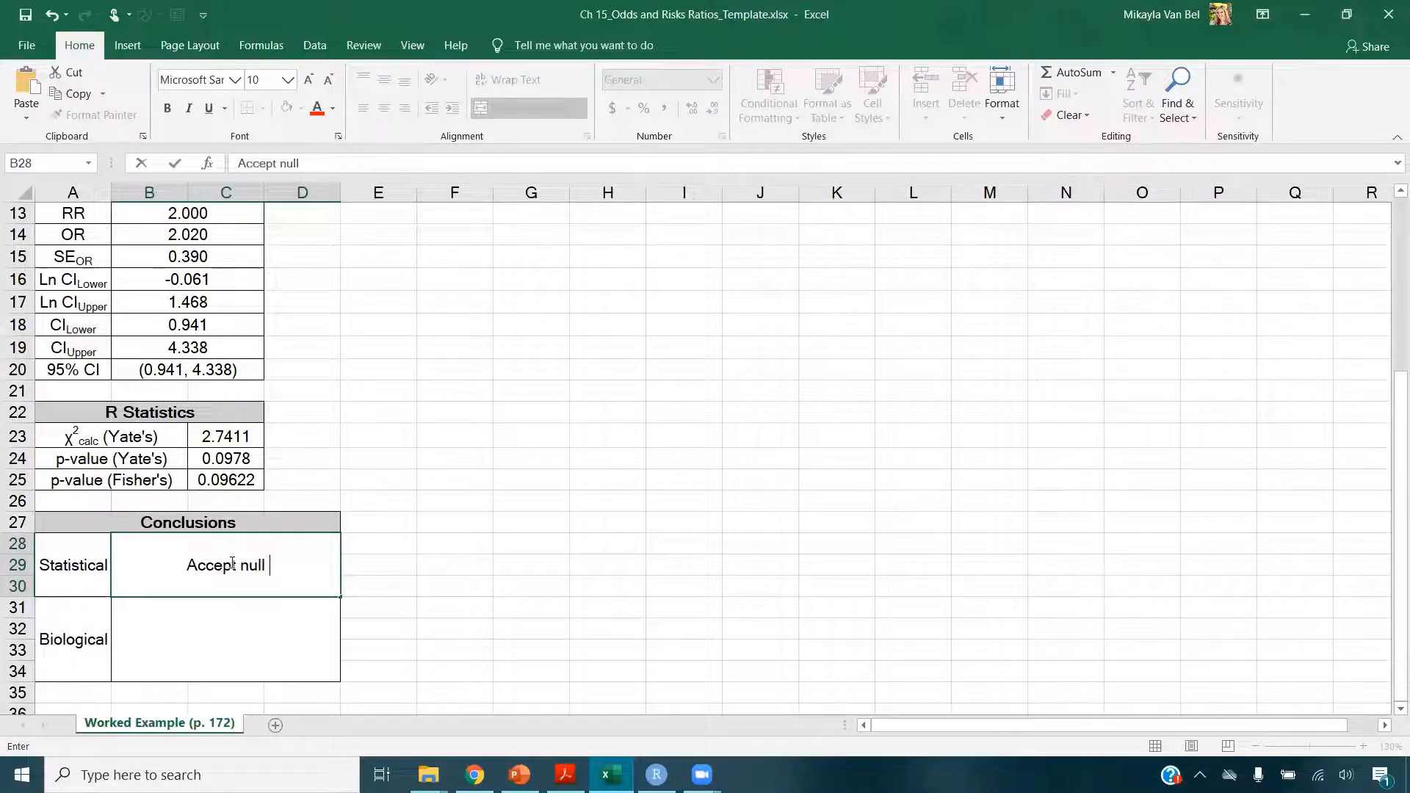
type("hypothesis: ")
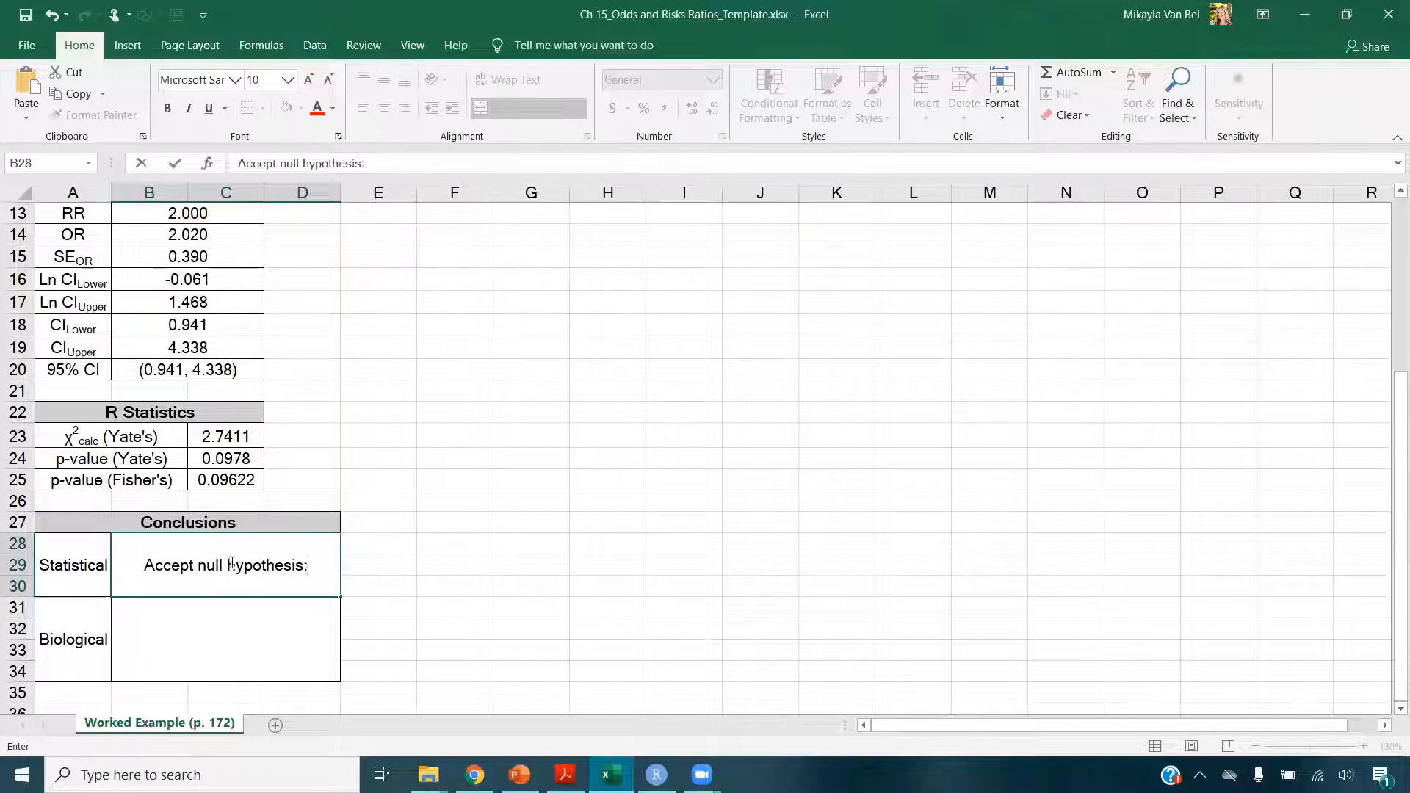
type("p is ")
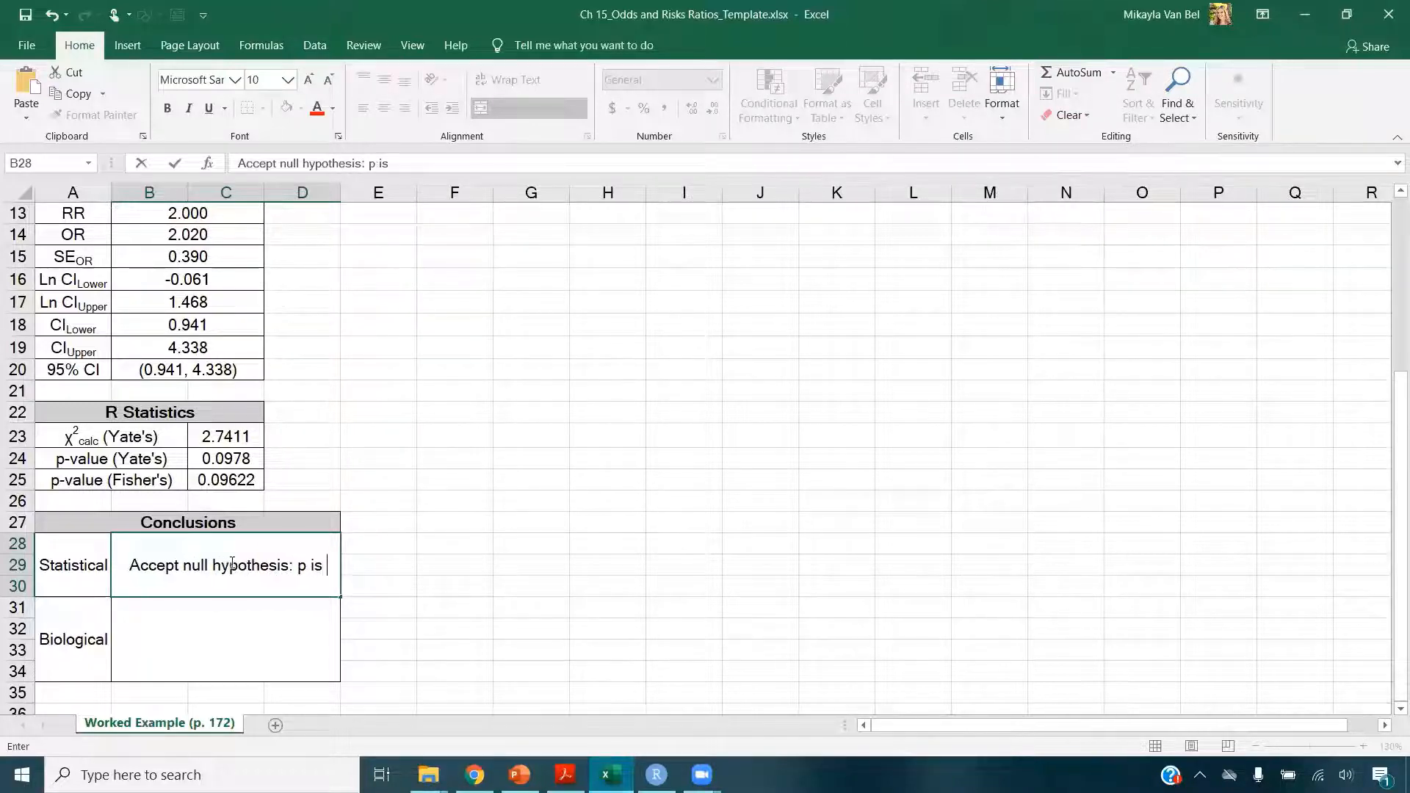
type("greater than 0")
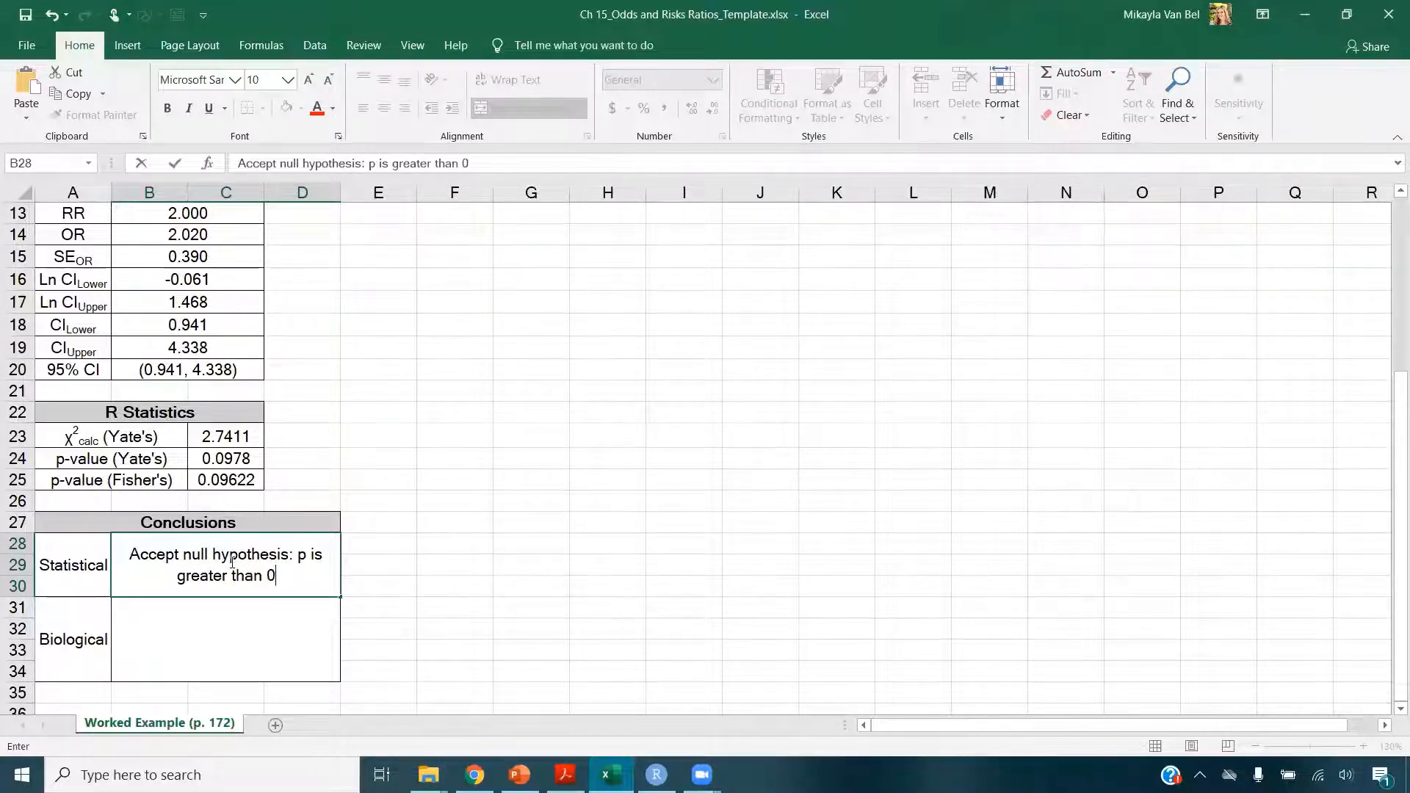
type(".05 and t")
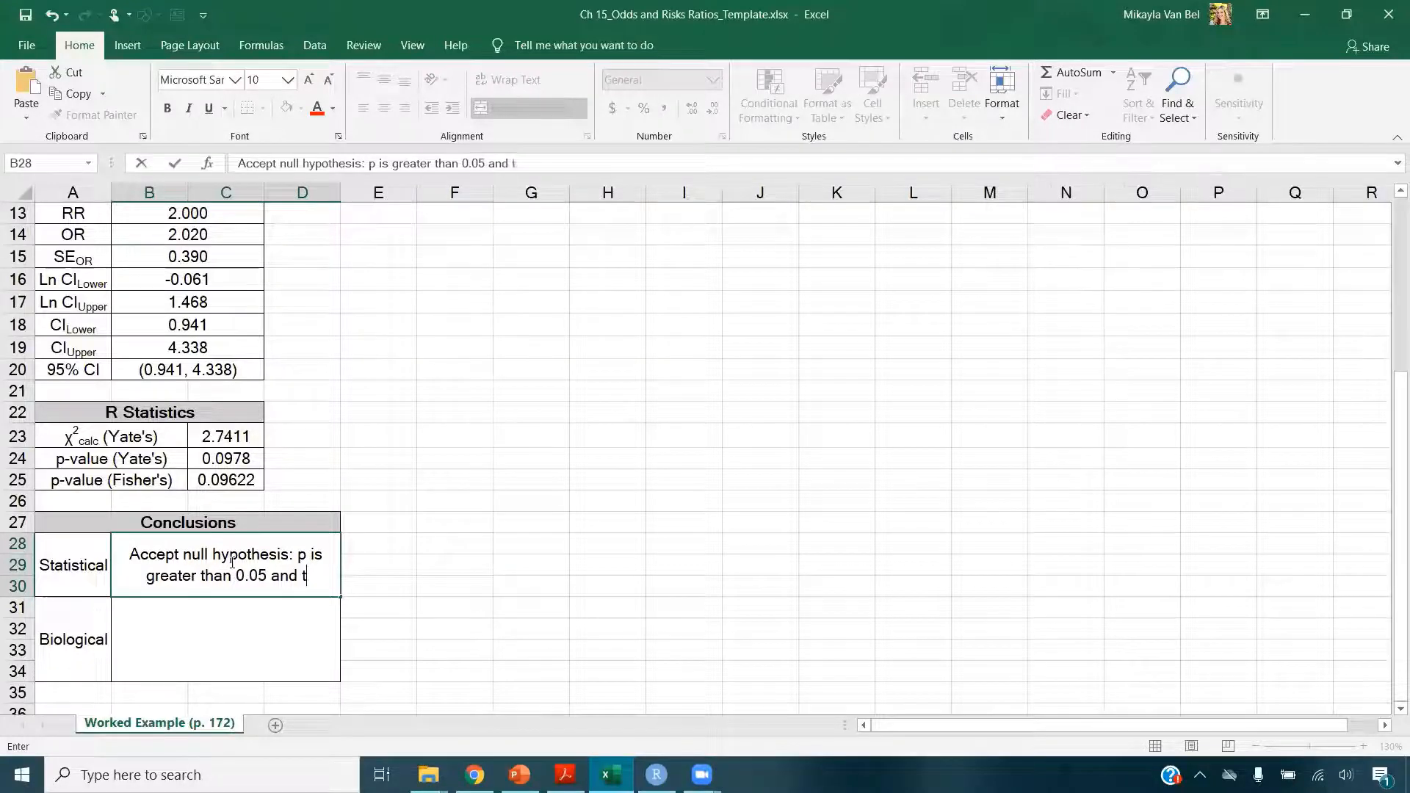
type("he 95% C")
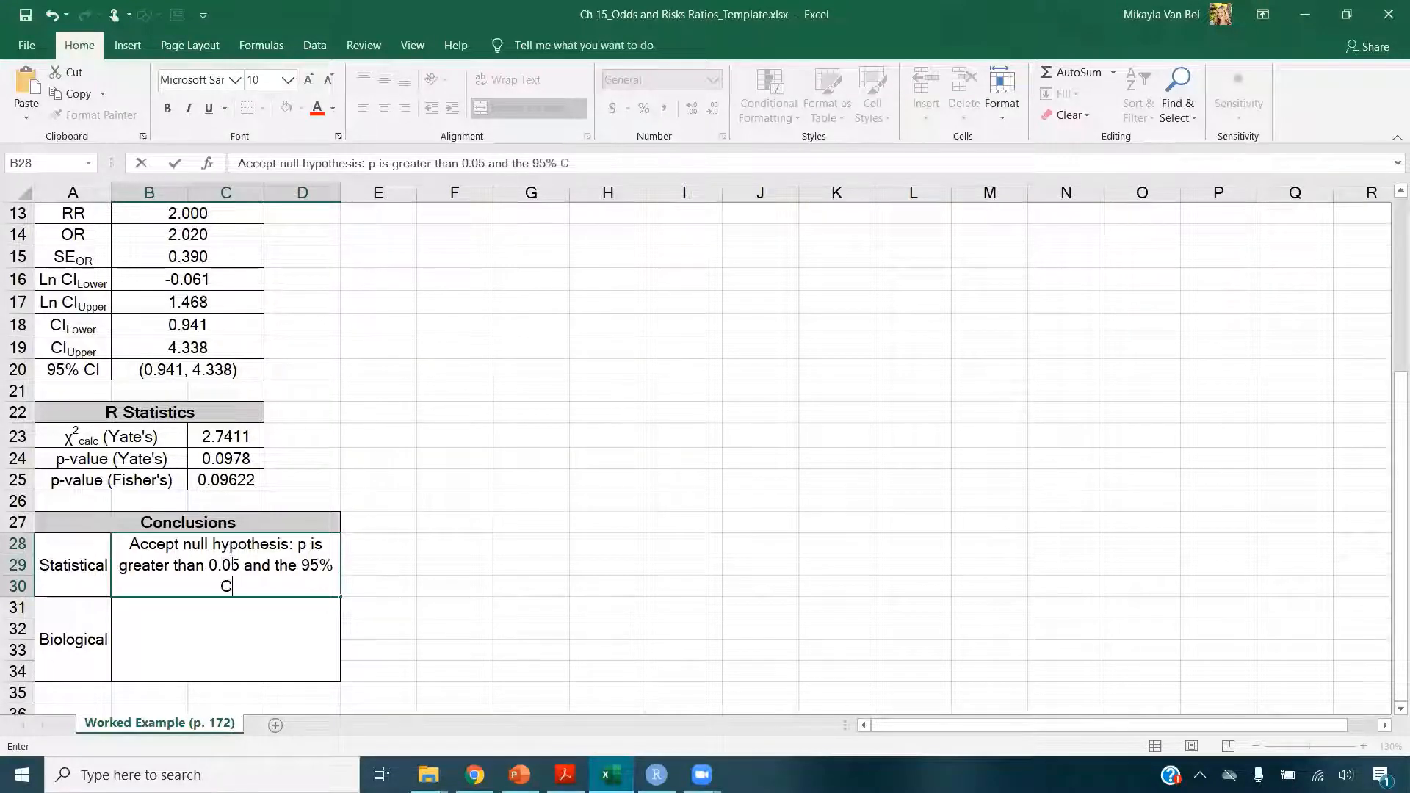
type("I contains 1.")
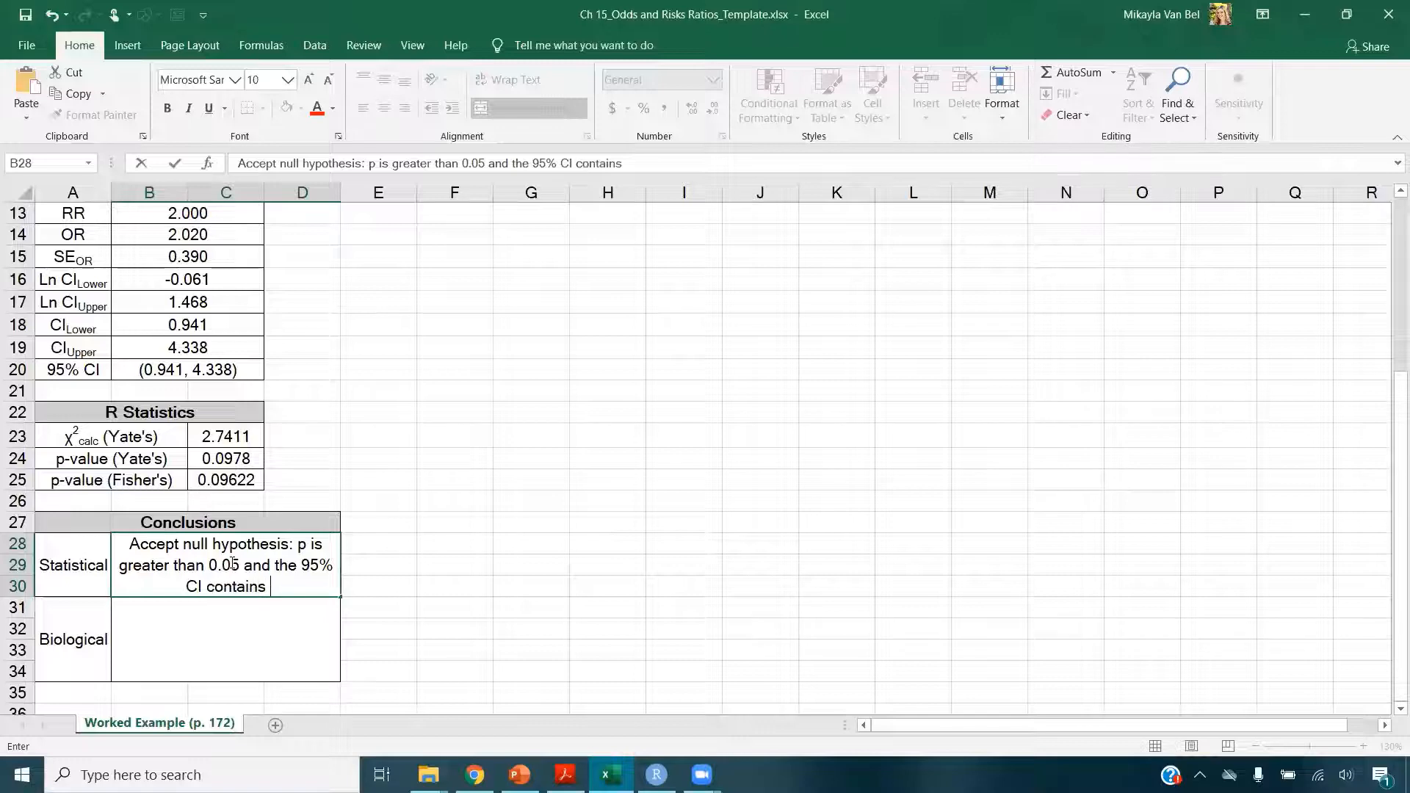
key("ctrl+Return")
key("Return")
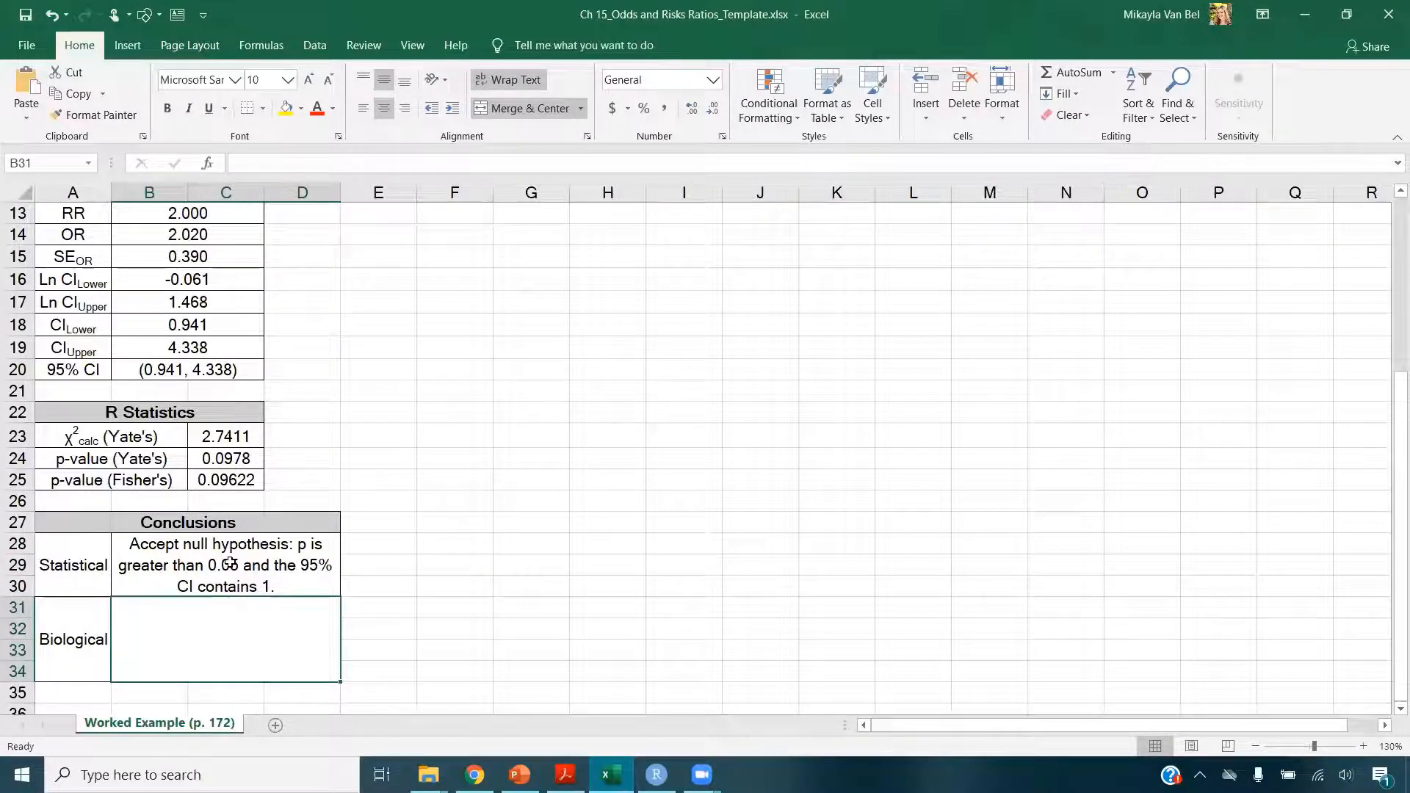
Enter the biological conclusion in cell B31: "There is no relationship between behavior and wellness. Risky behavior does not affect health status."
type("There is")
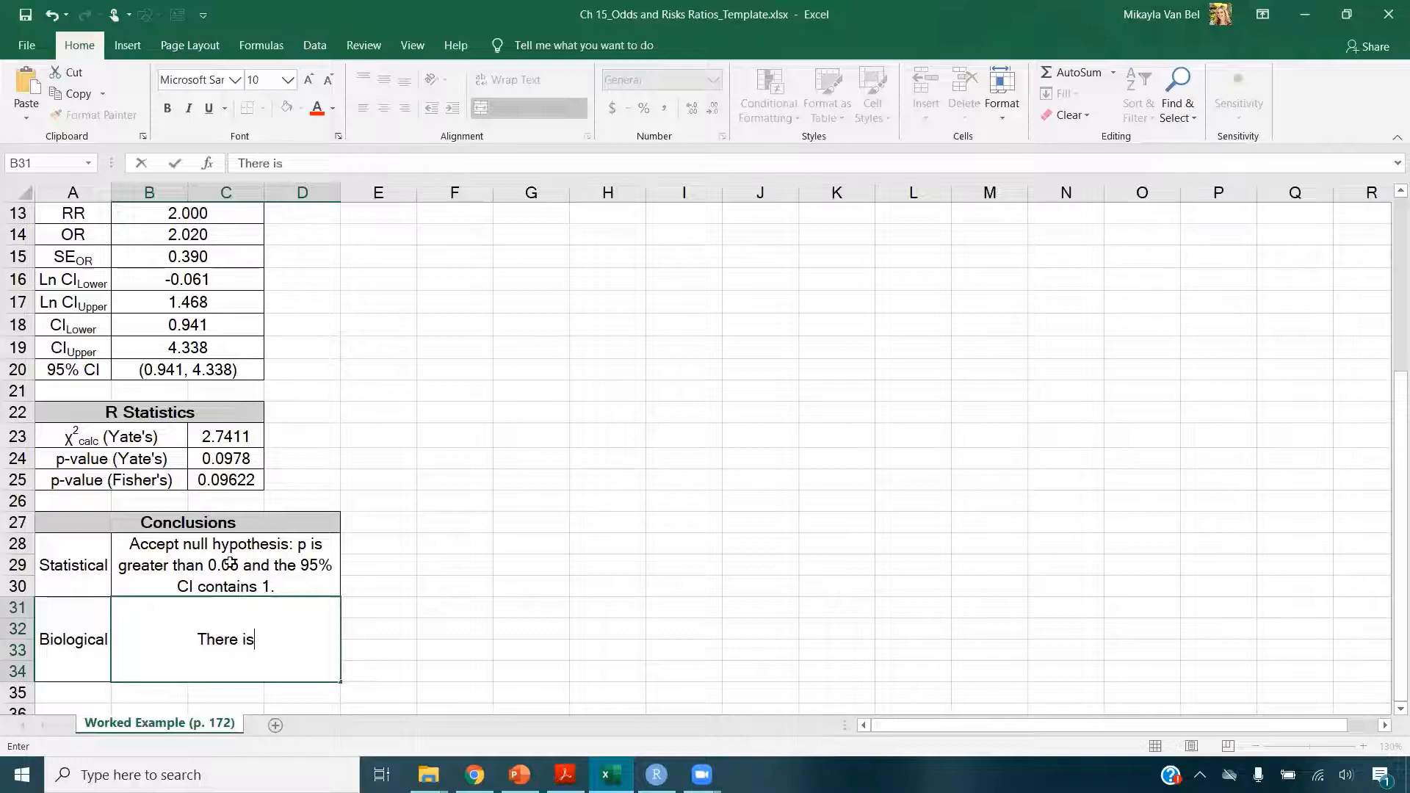
type(" no relationship")
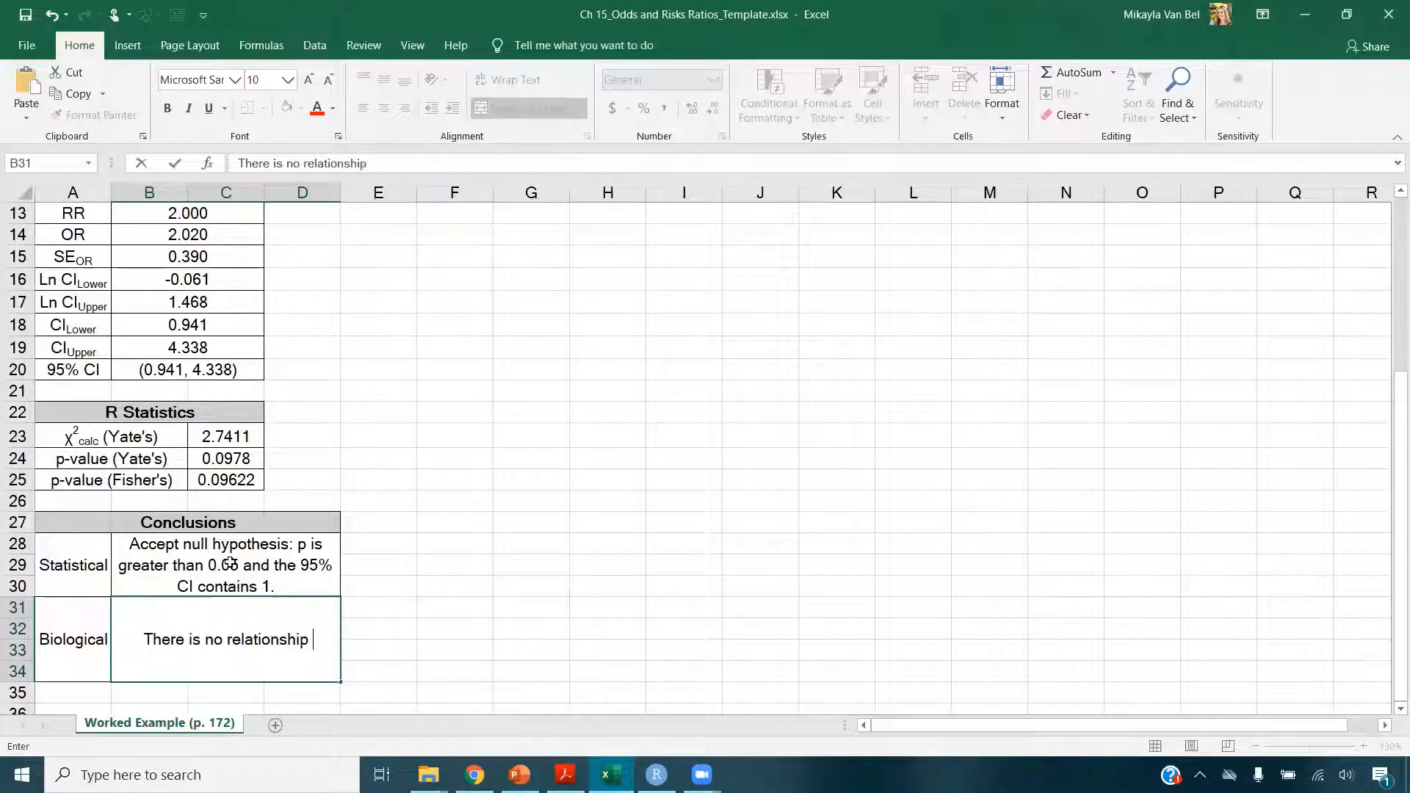
scroll(230, 563, "up", 4)
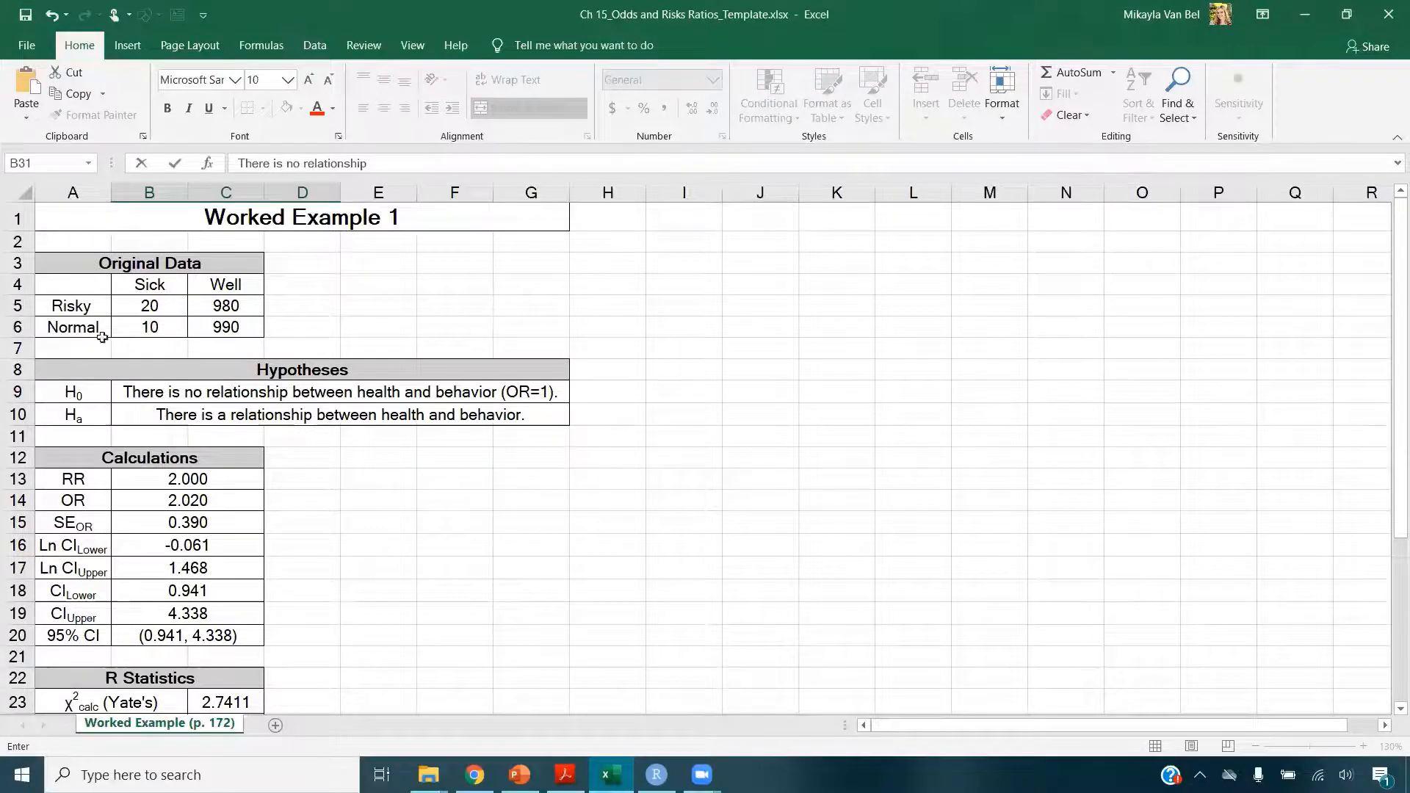
scroll(262, 512, "down", 6)
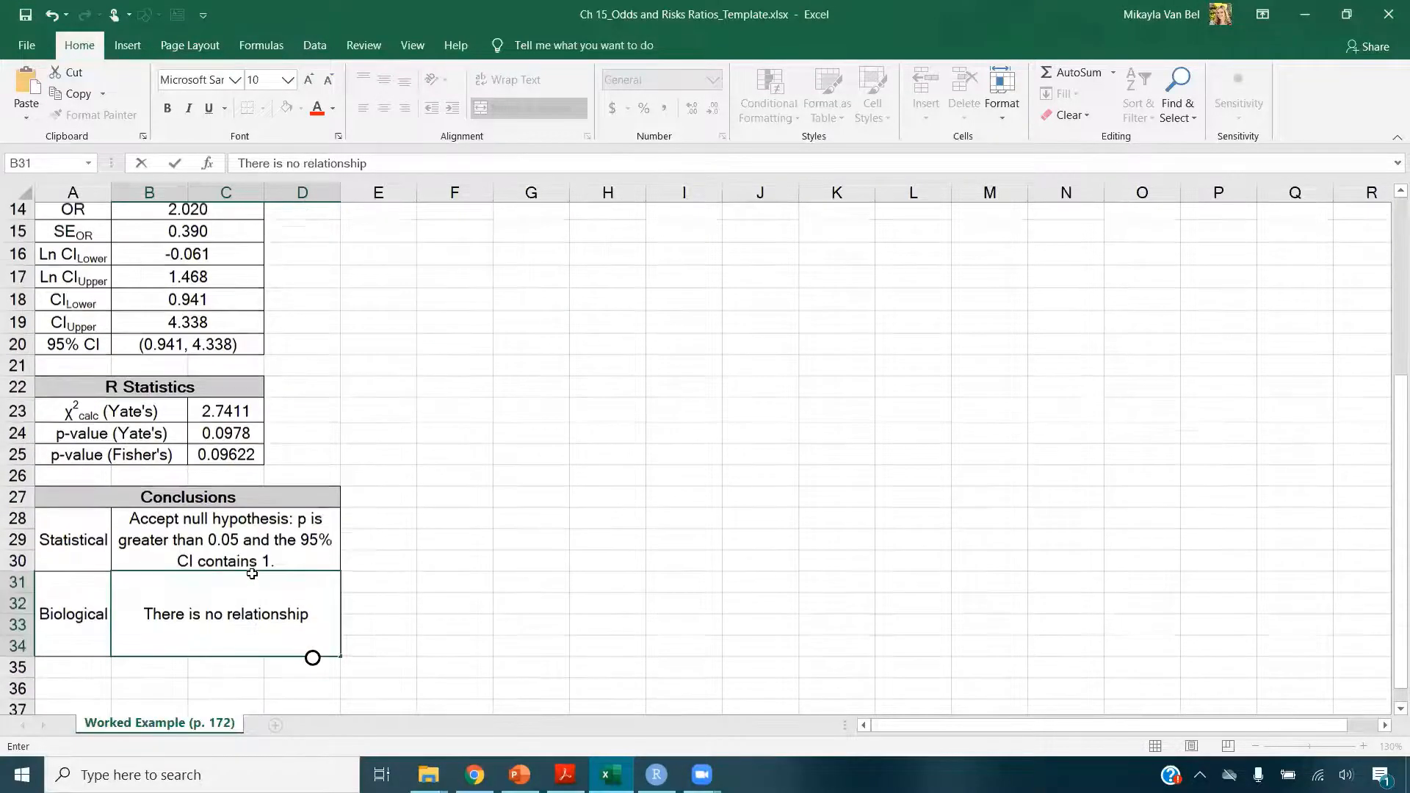
left_click(317, 501)
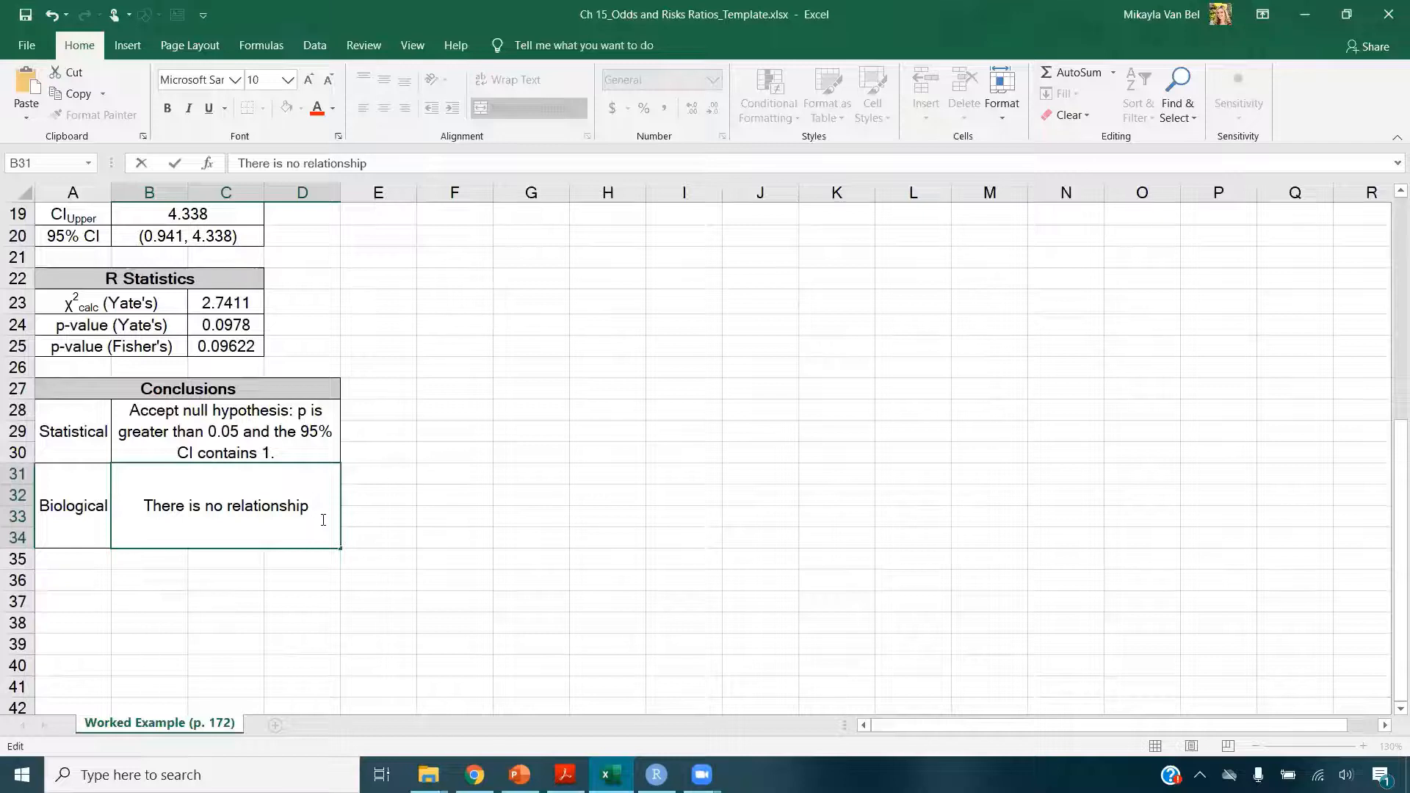
type("between b")
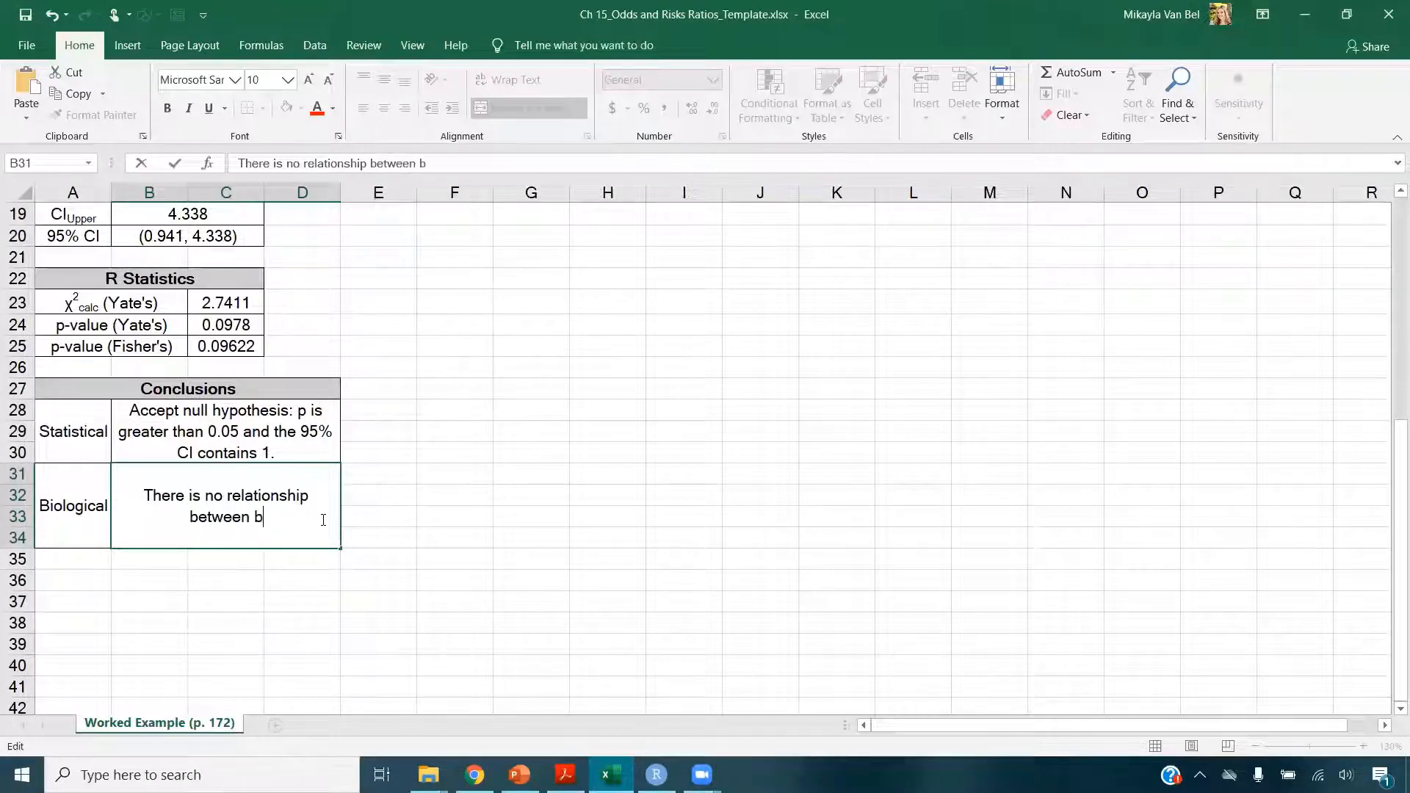
type("ehavior and well")
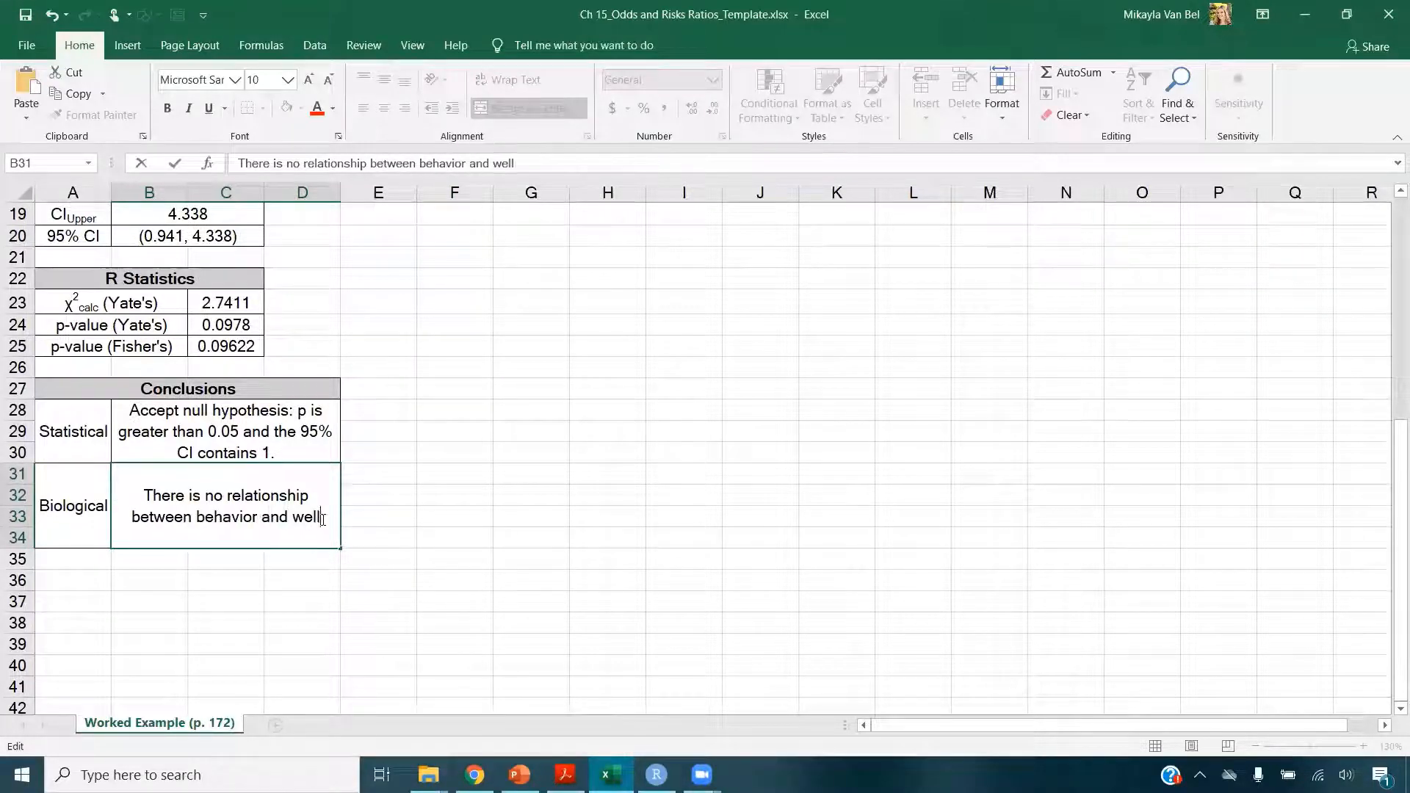
type("ness")
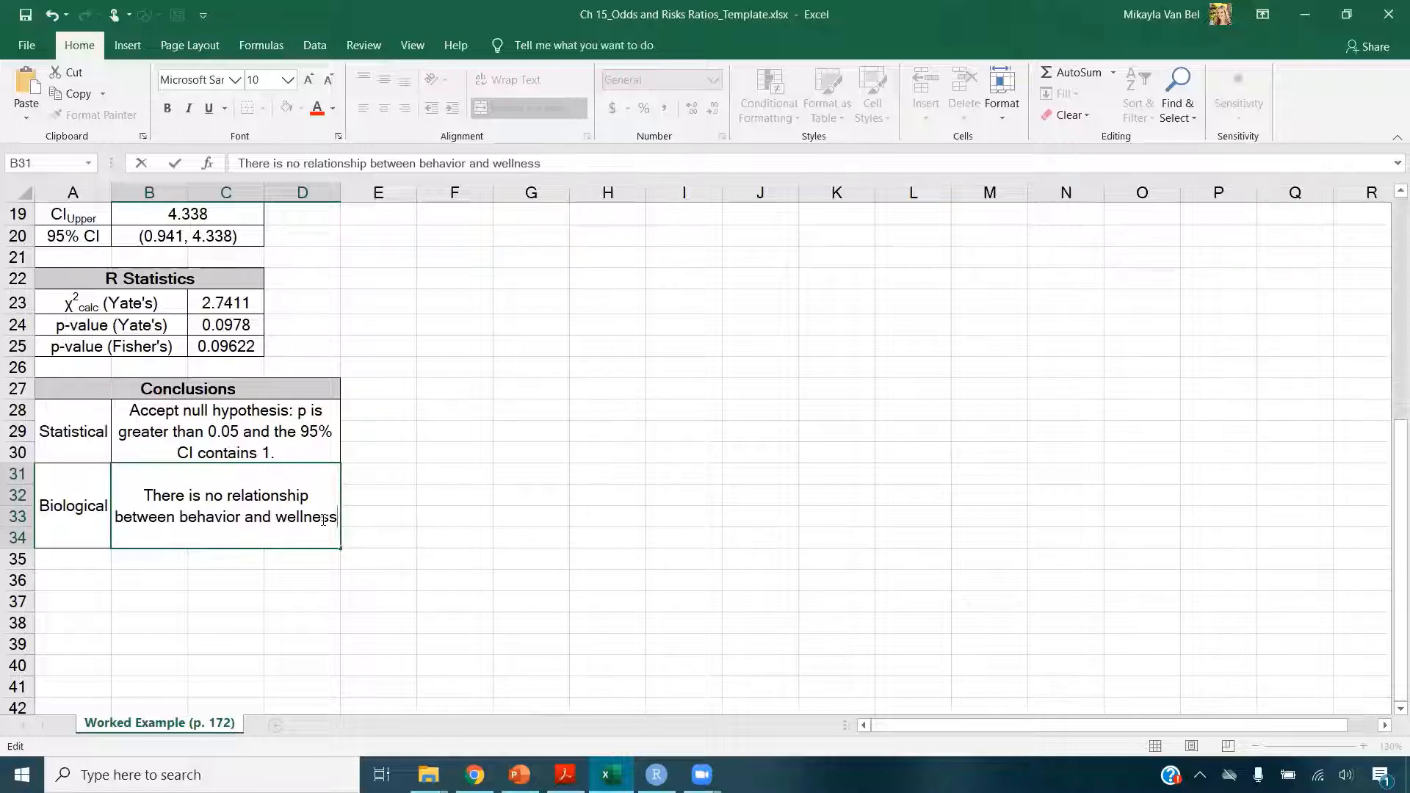
type(". Ris")
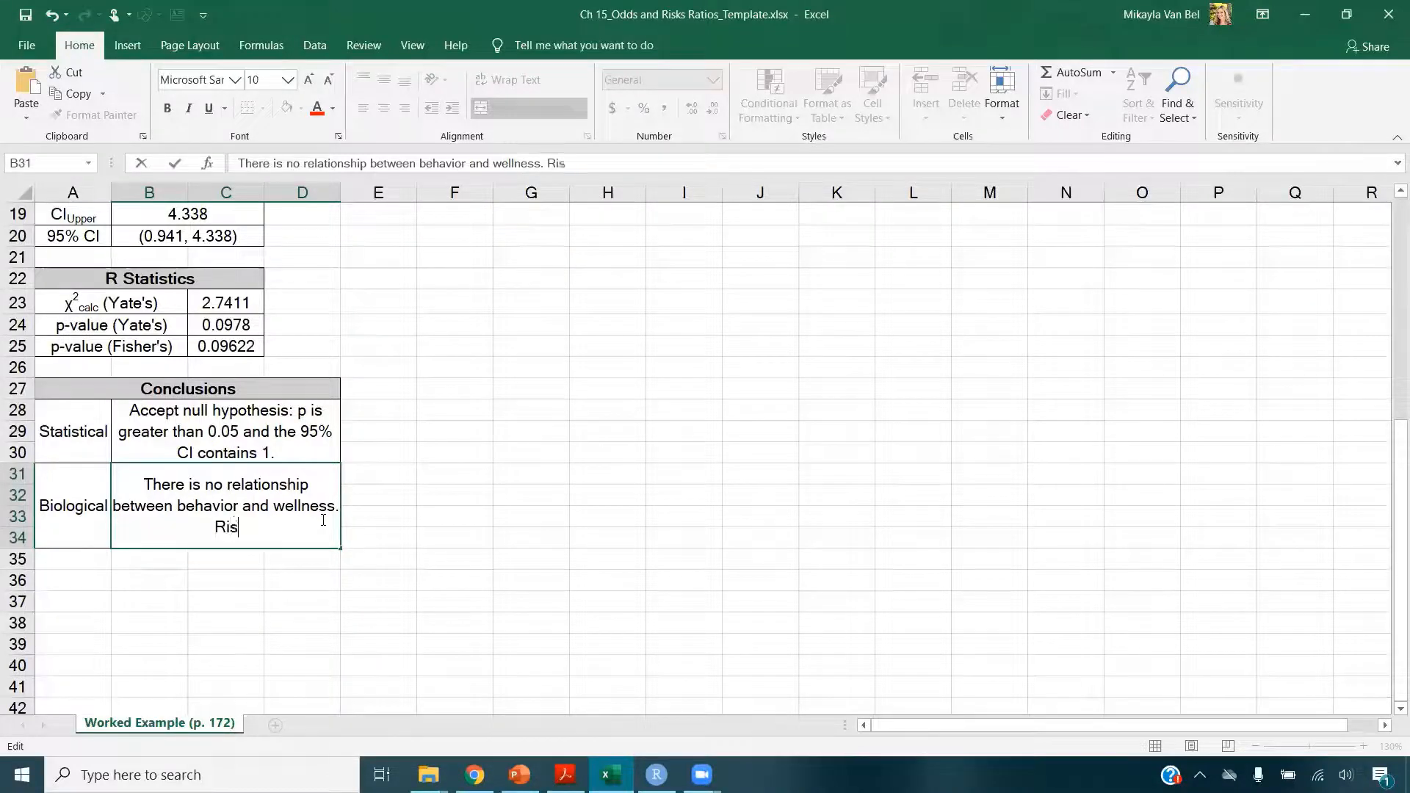
type("ky behavior do")
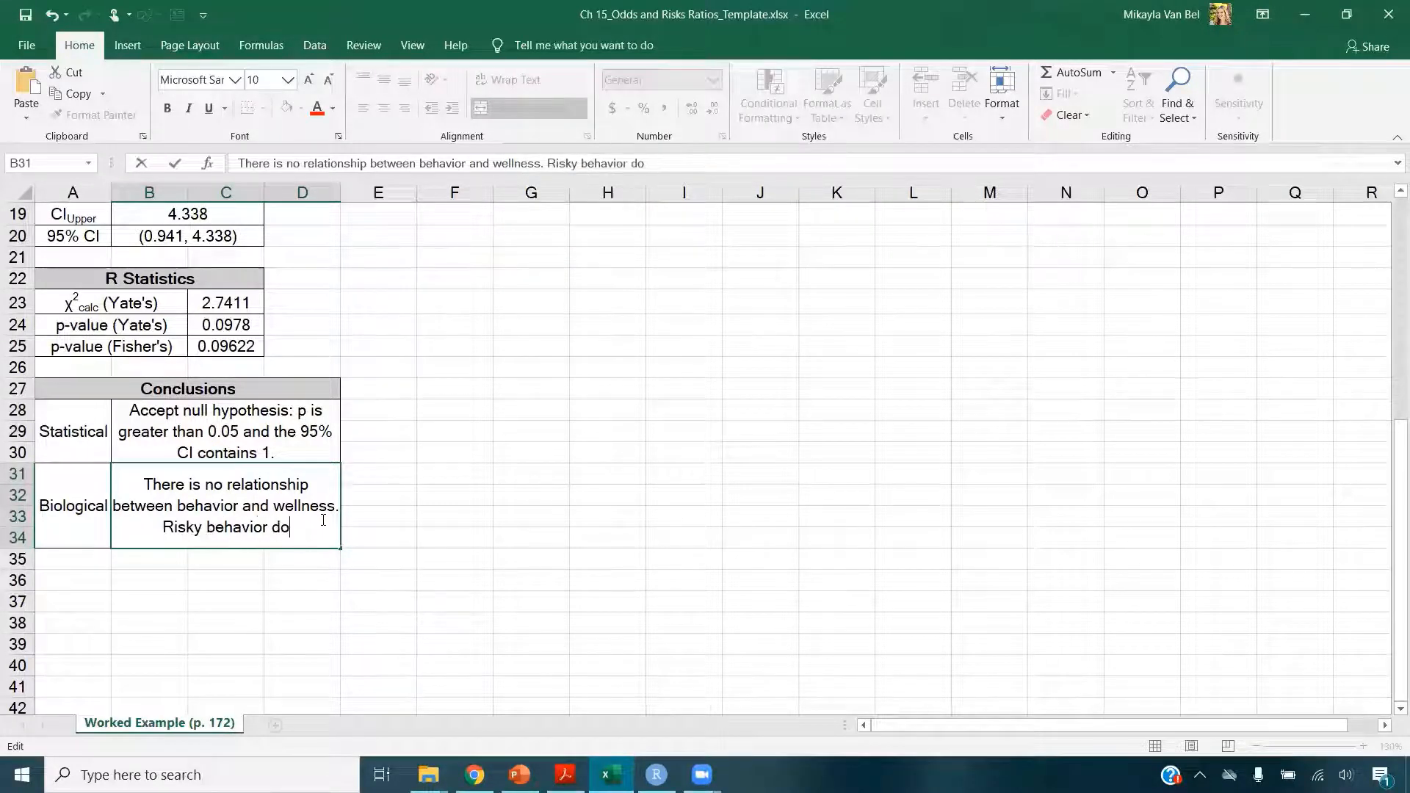
type("es not affe")
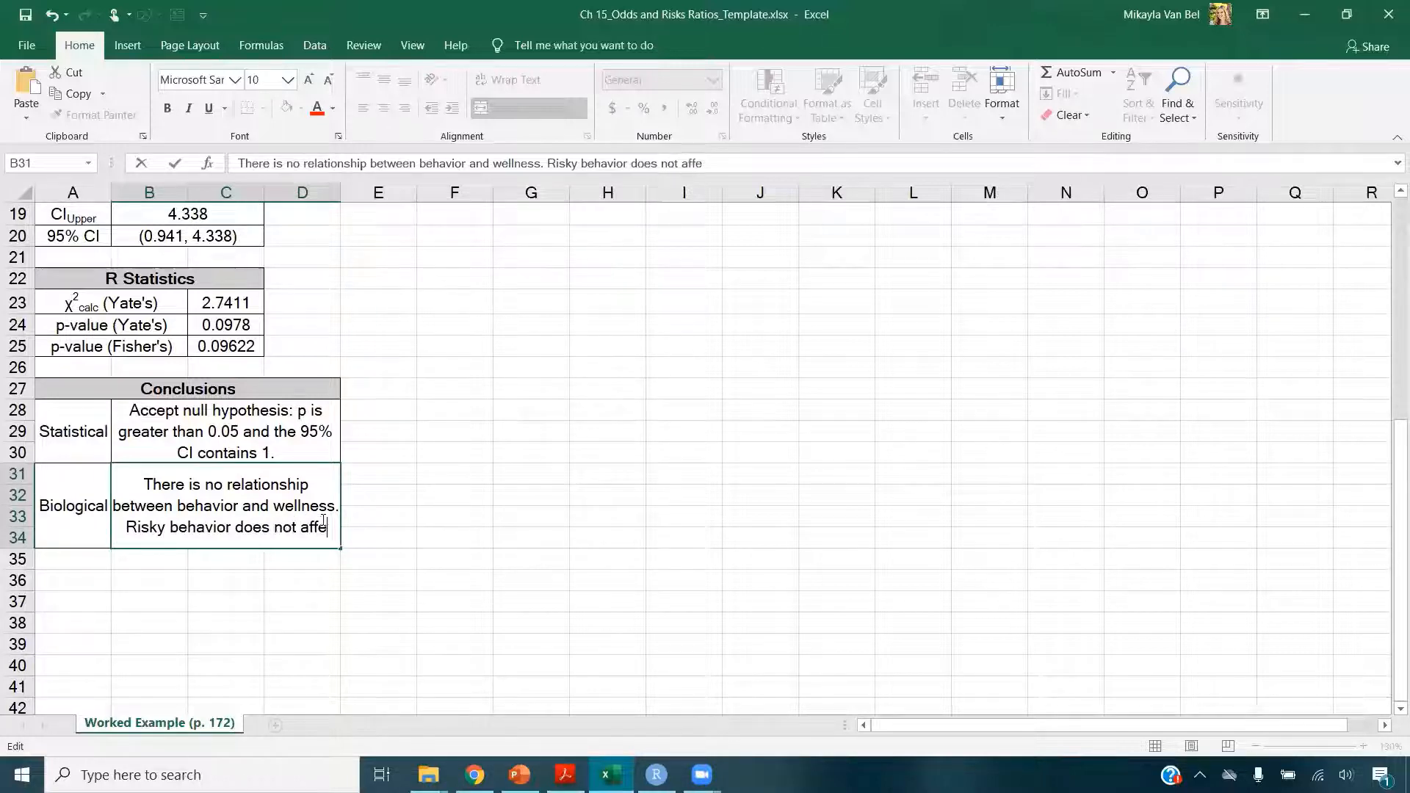
type("ct health ")
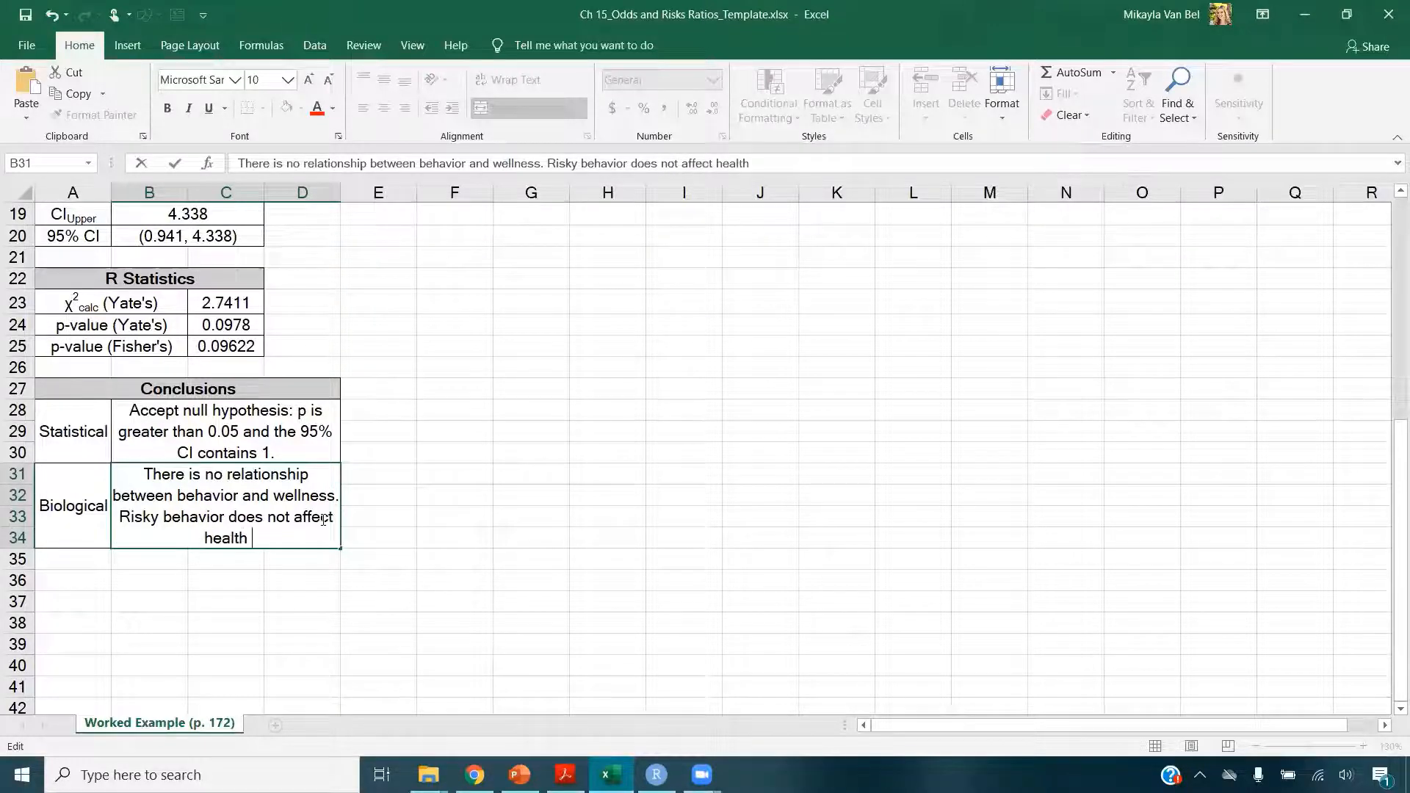
type("status.")
key("ctrl+Return")
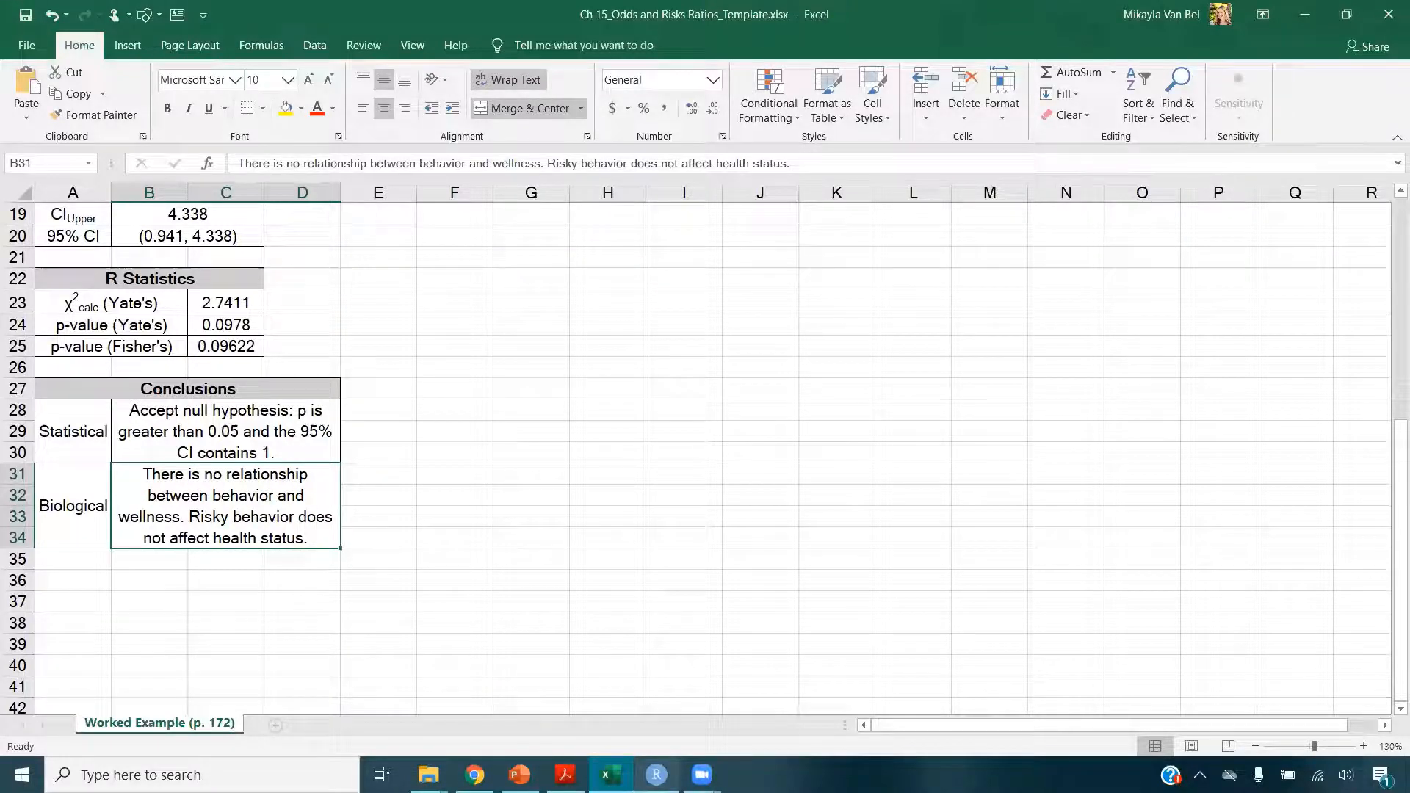
Switch to RStudio, write MoreRisk<-matrix(c(40,20,1960,1980), nrow=2) on line 14 using the lab manual PDF's second data table, and run it
left_click(656, 774)
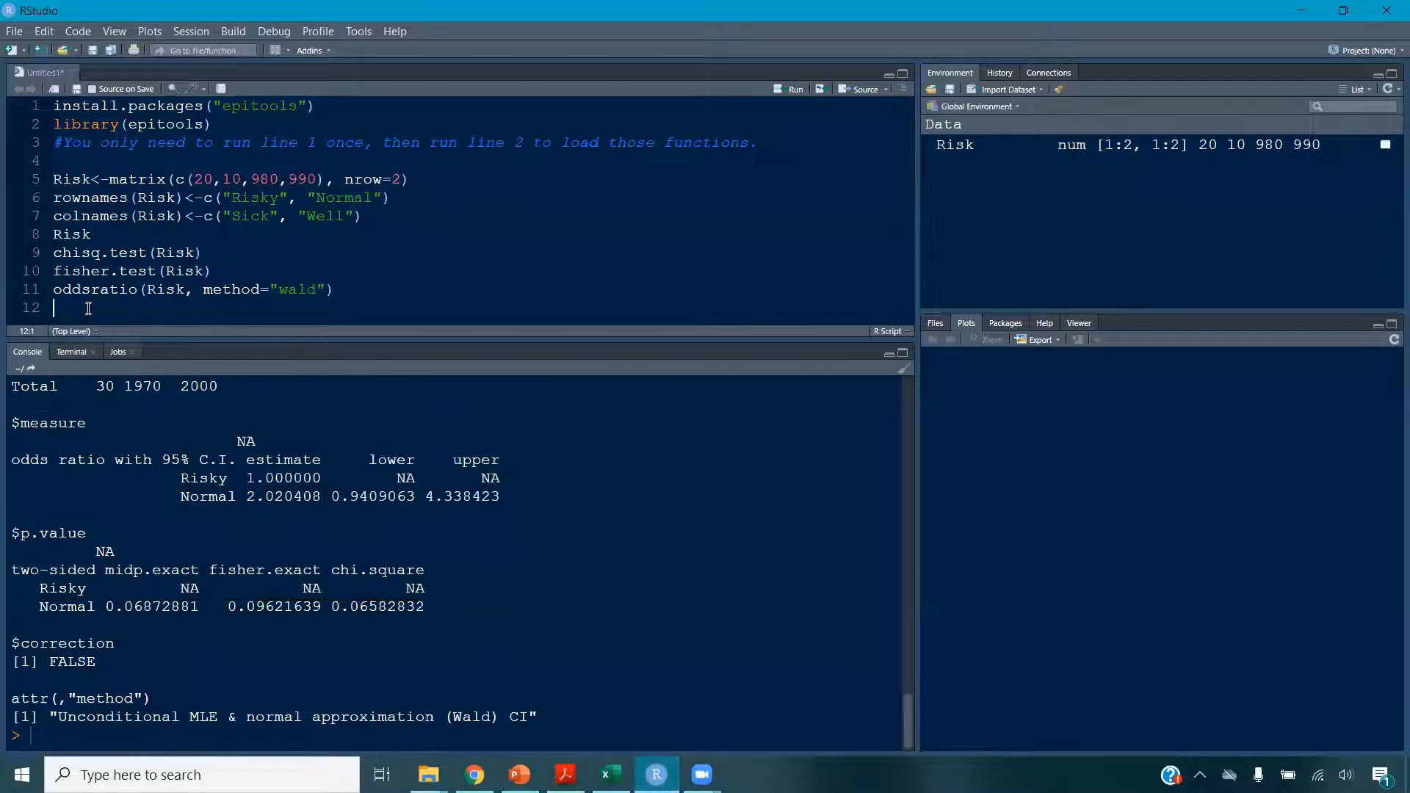
key("Return")
key("Return")
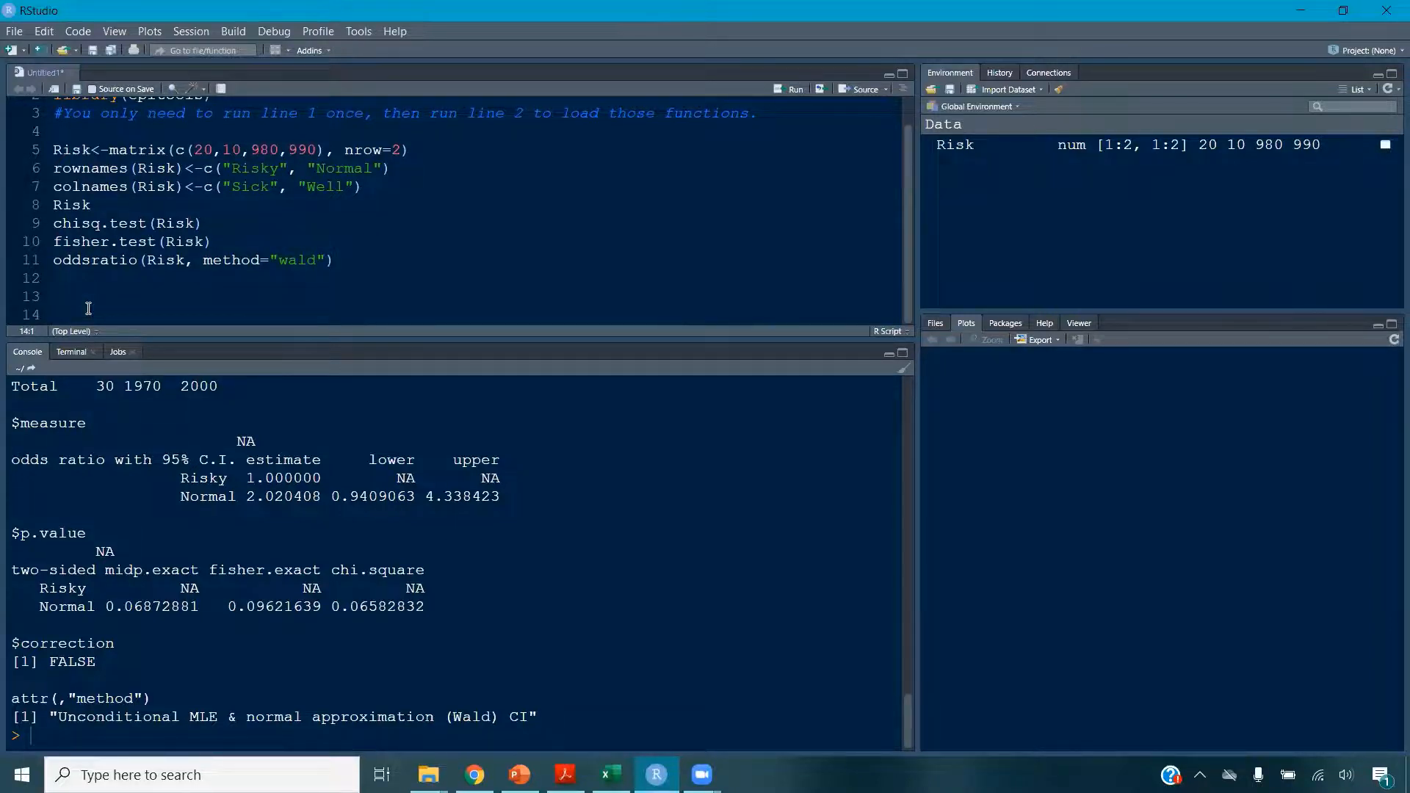
type("MoreRisk<-matr")
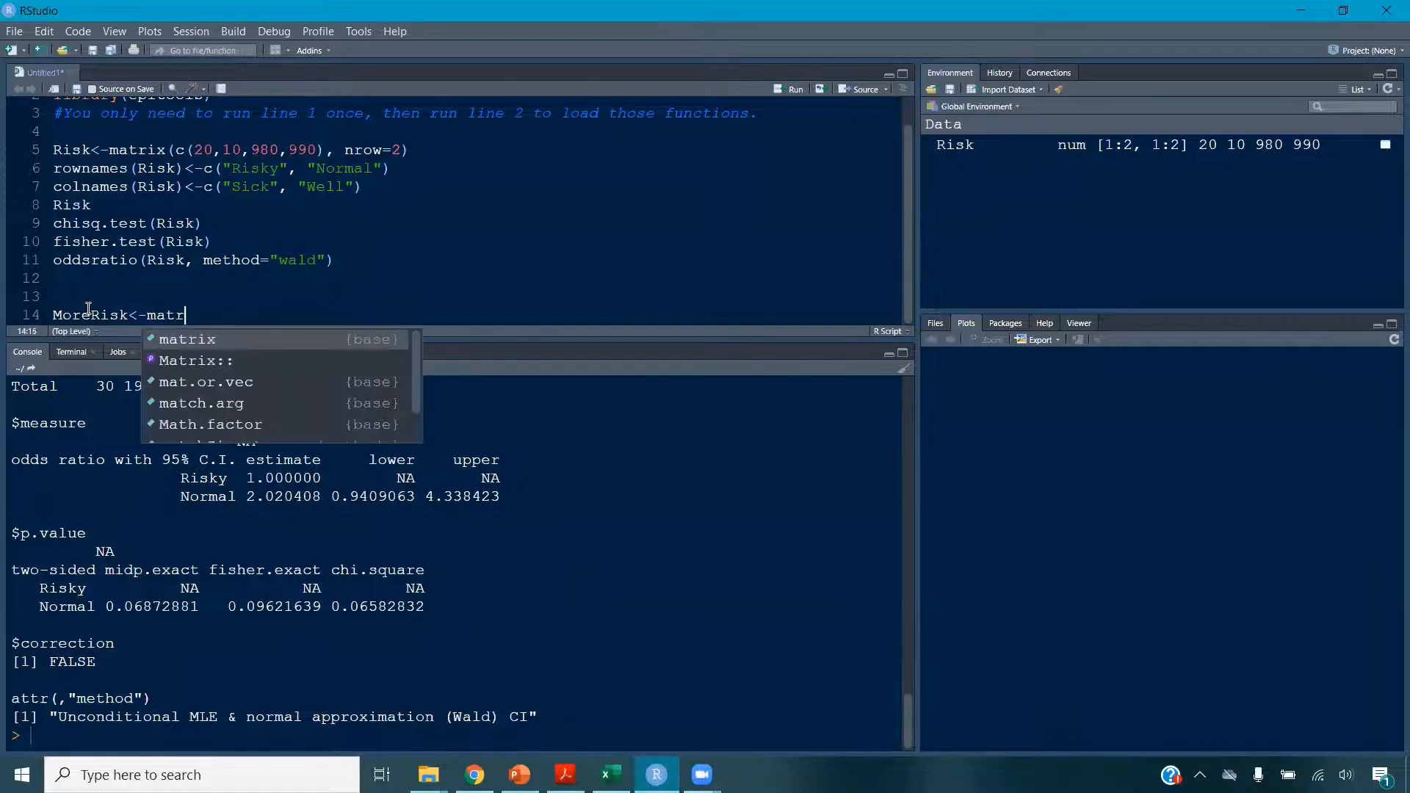
type("ix(c")
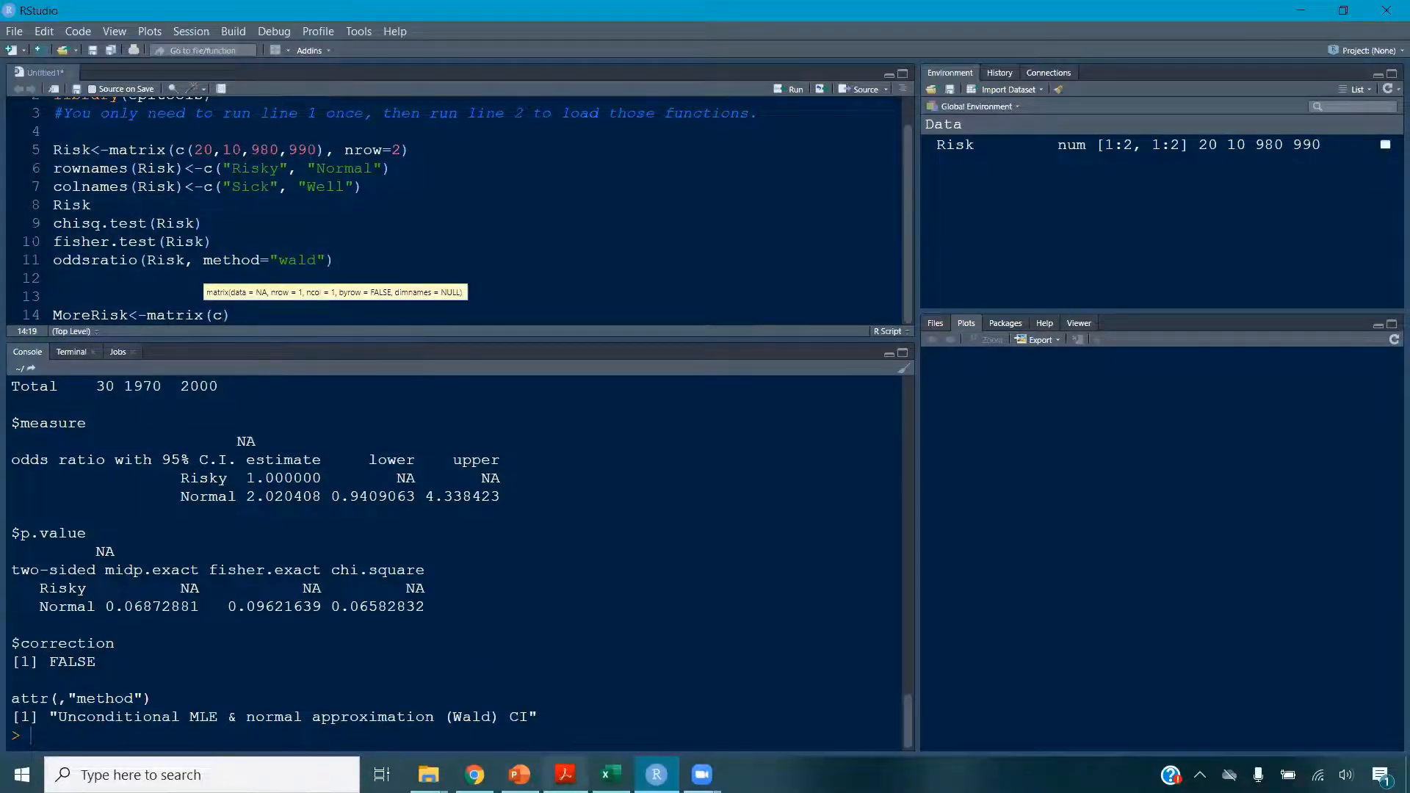
left_click(565, 774)
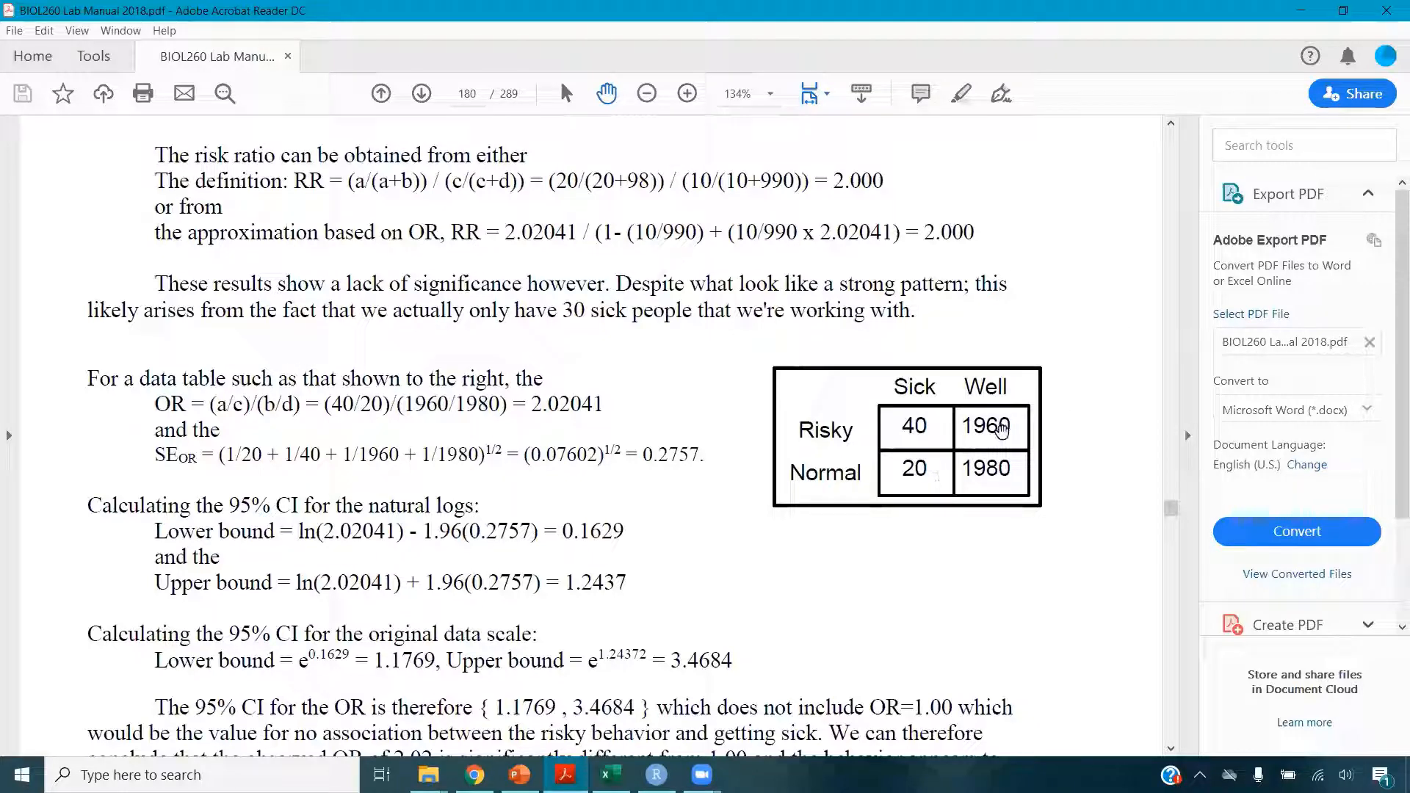
left_click(1299, 10)
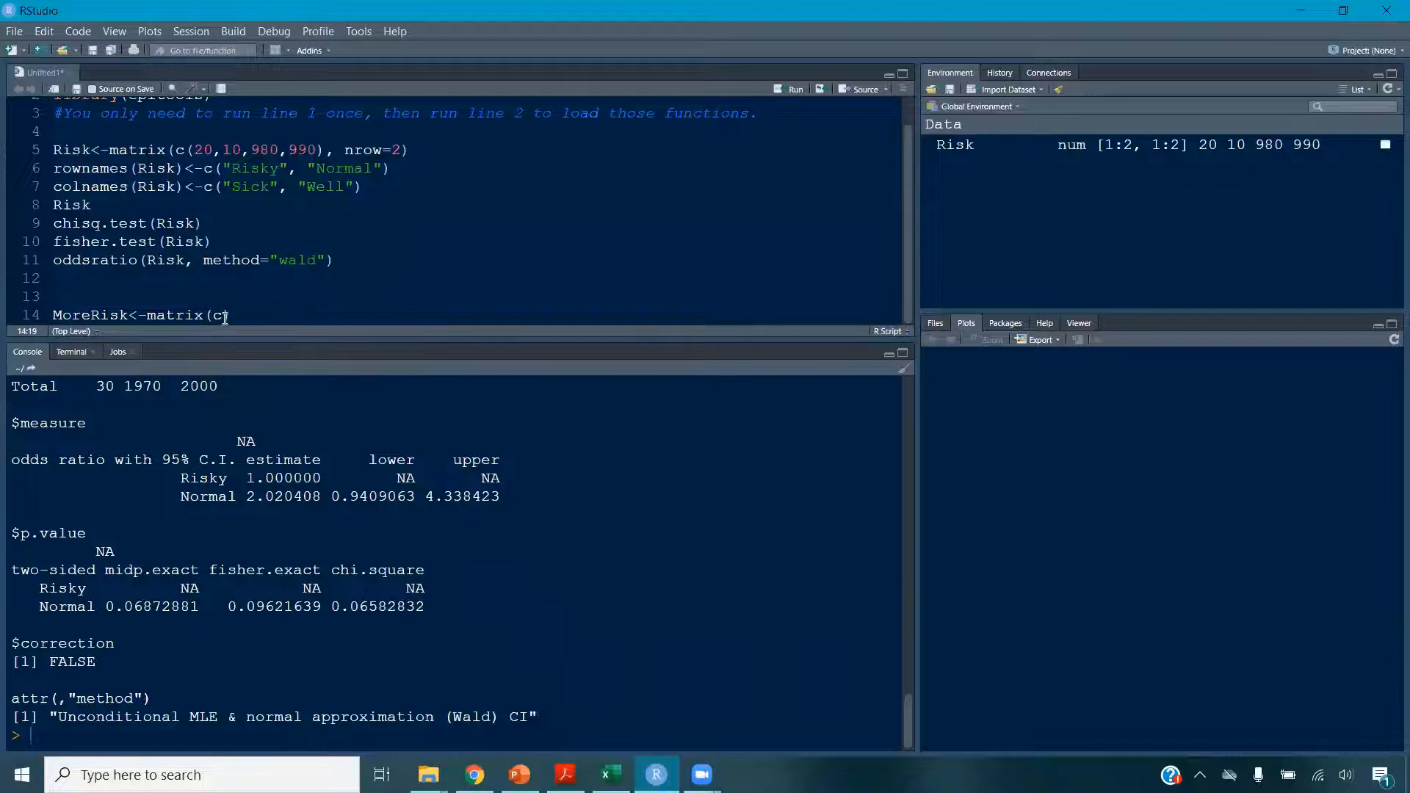
type("c(40,20,1960,1980), nrow=2")
key("ctrl+Return")
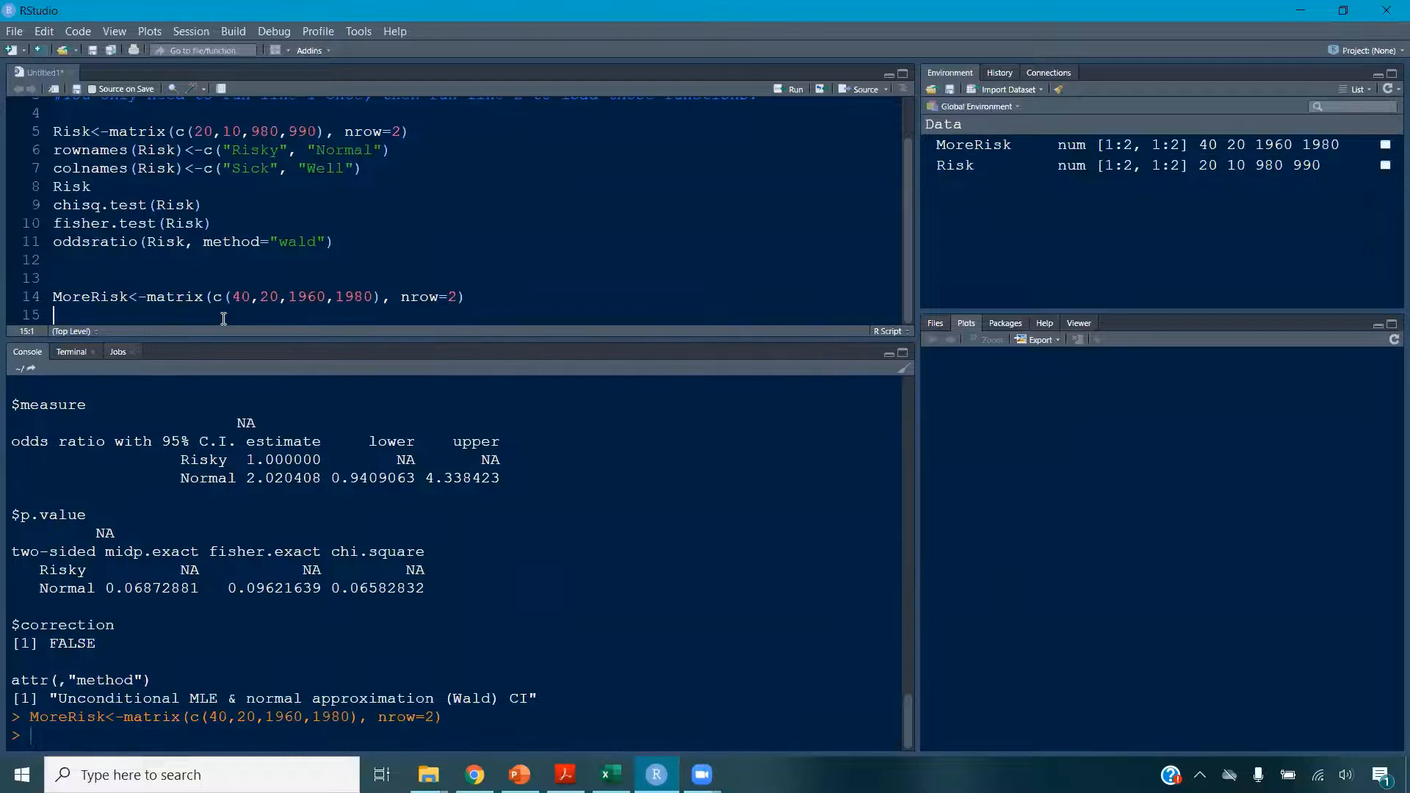
Add MoreRisk on line 15 of the script and run it to print the matrix
type("MoreRi")
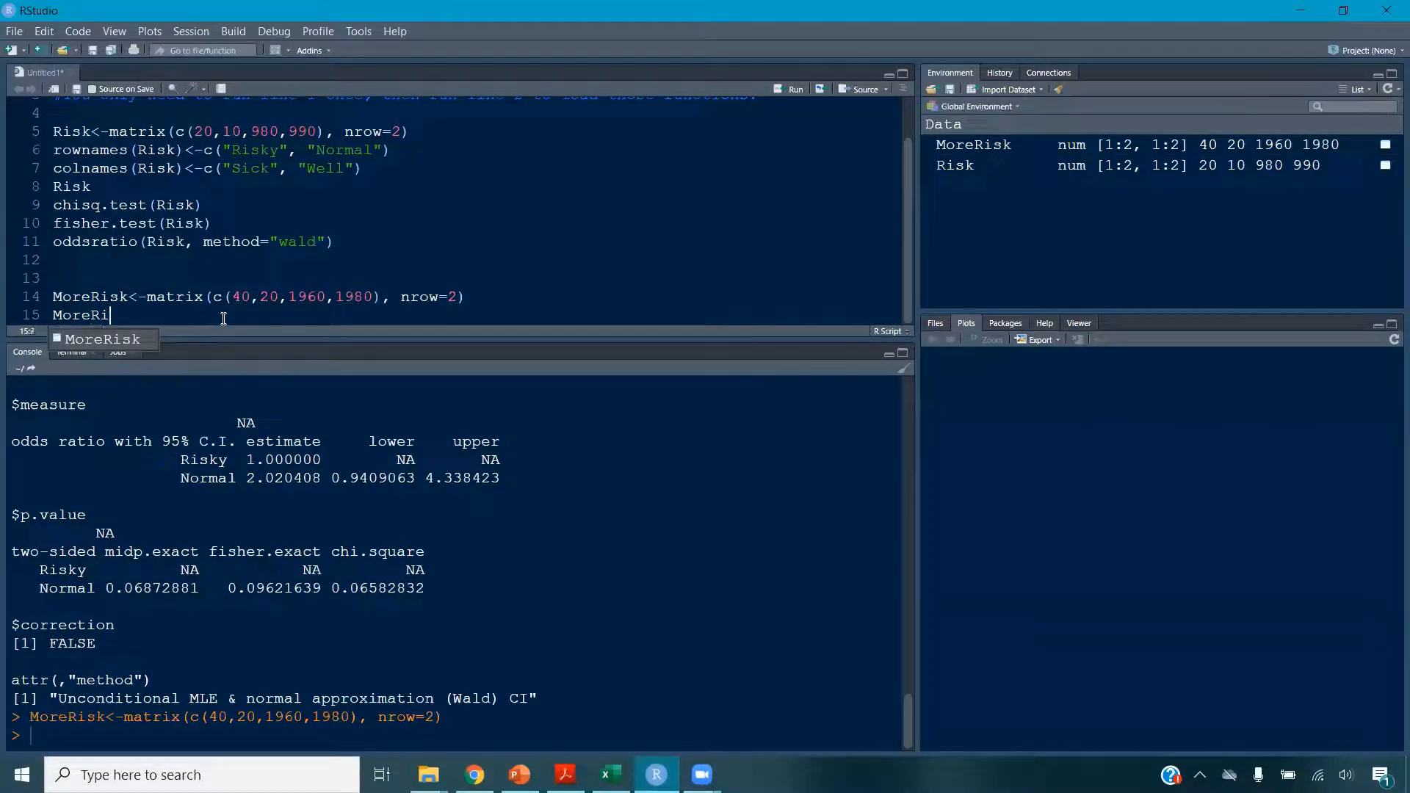
type("sk")
key("ctrl+Return")
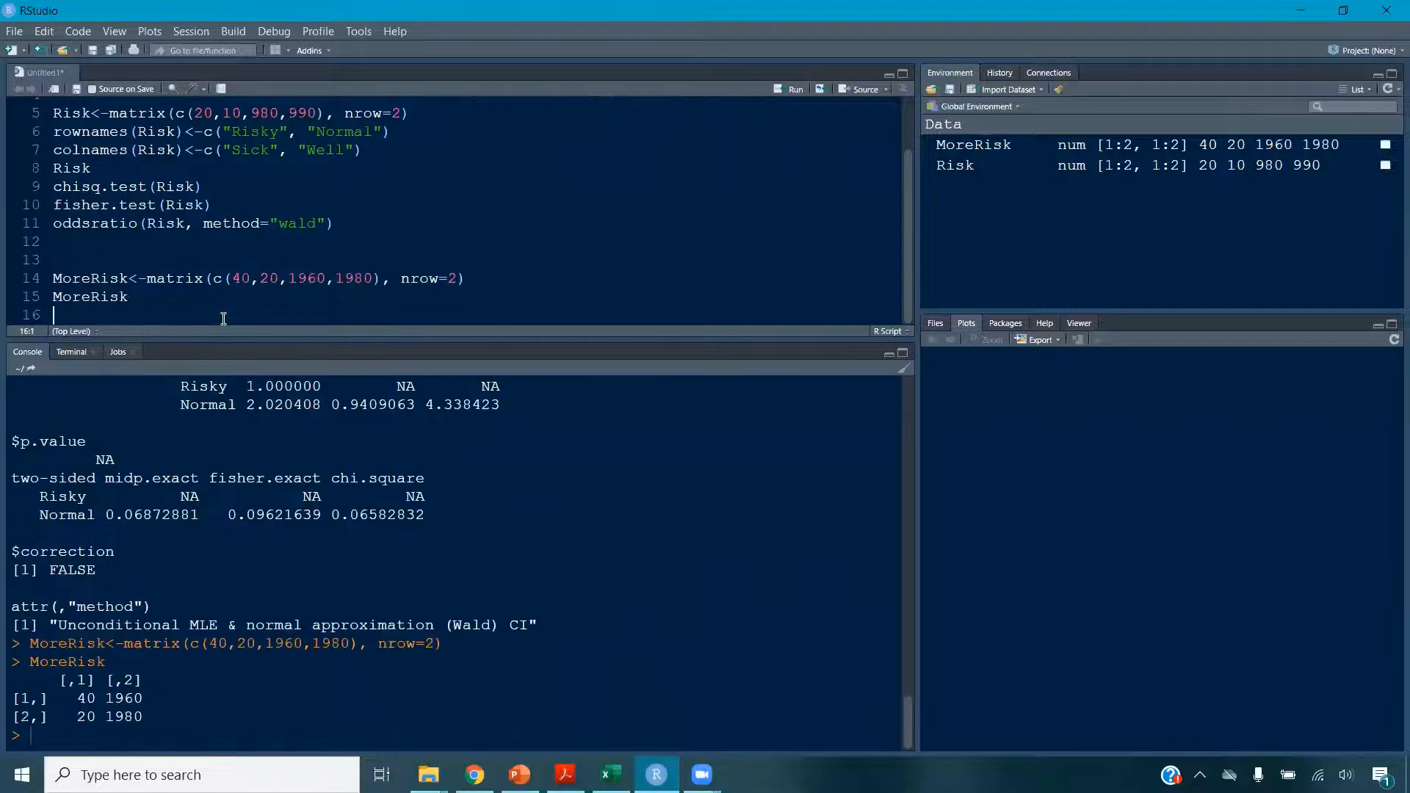
Copy the rownames and colnames lines of the Risk matrix to lines 16 and 17, below MoreRisk
double_click(86, 279)
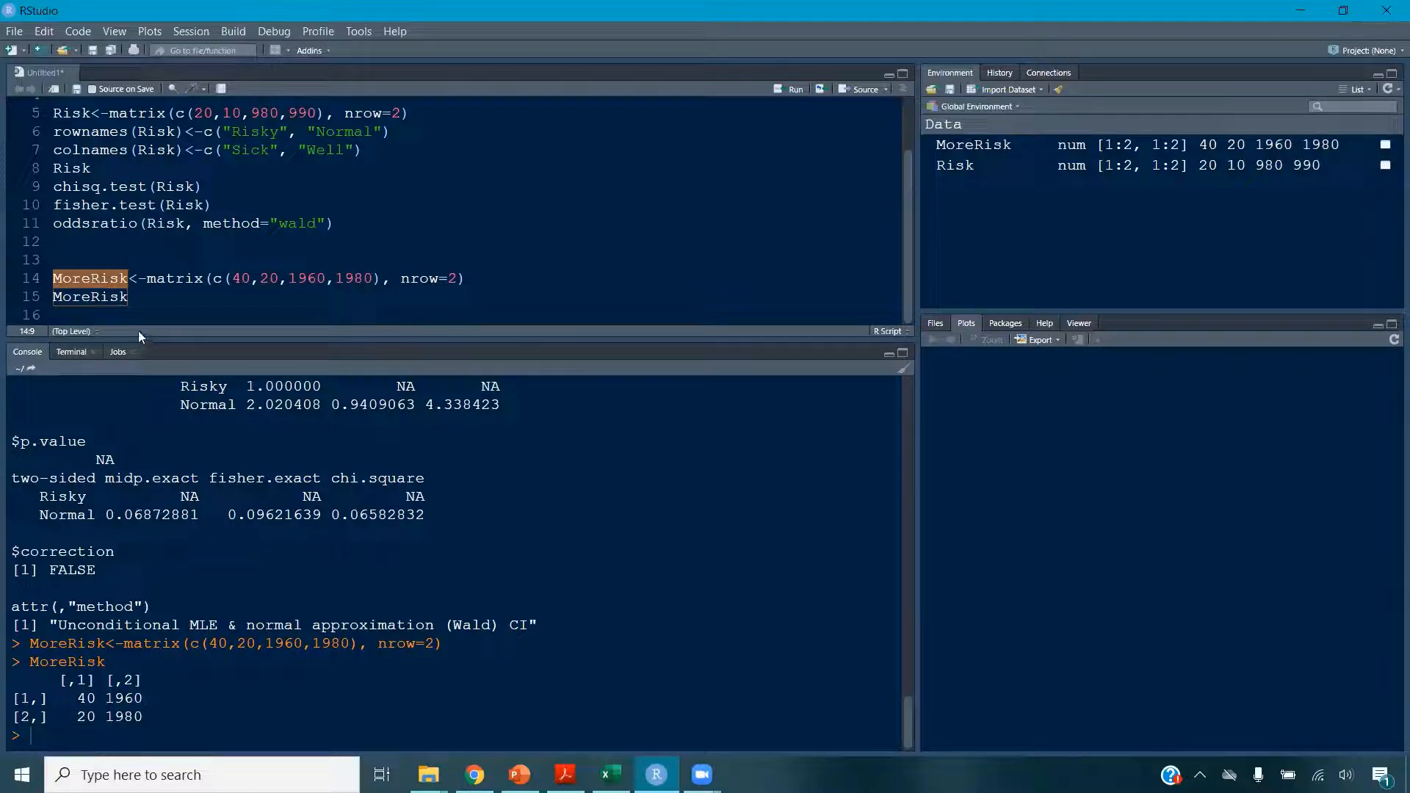
left_click(157, 315)
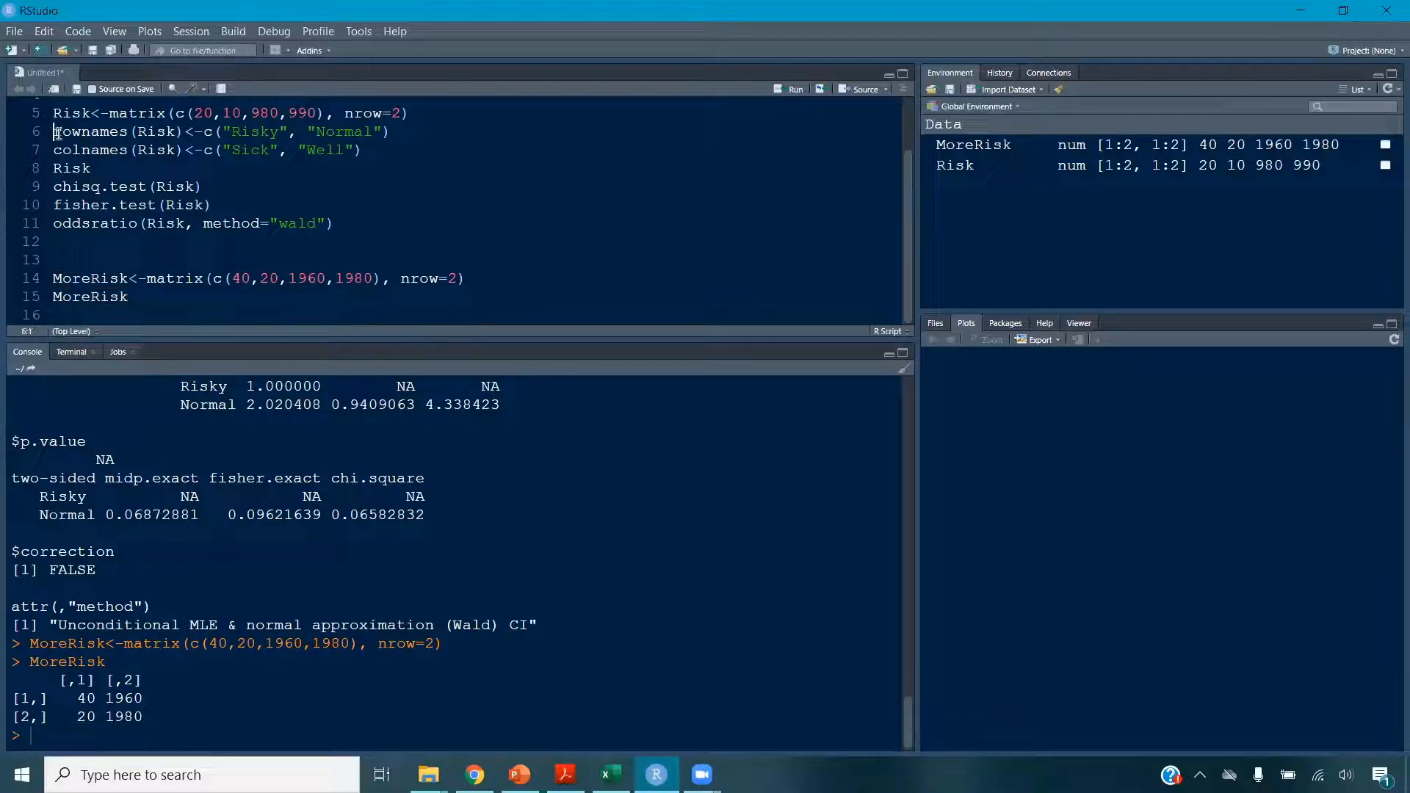
left_click_drag(52, 133, 365, 151)
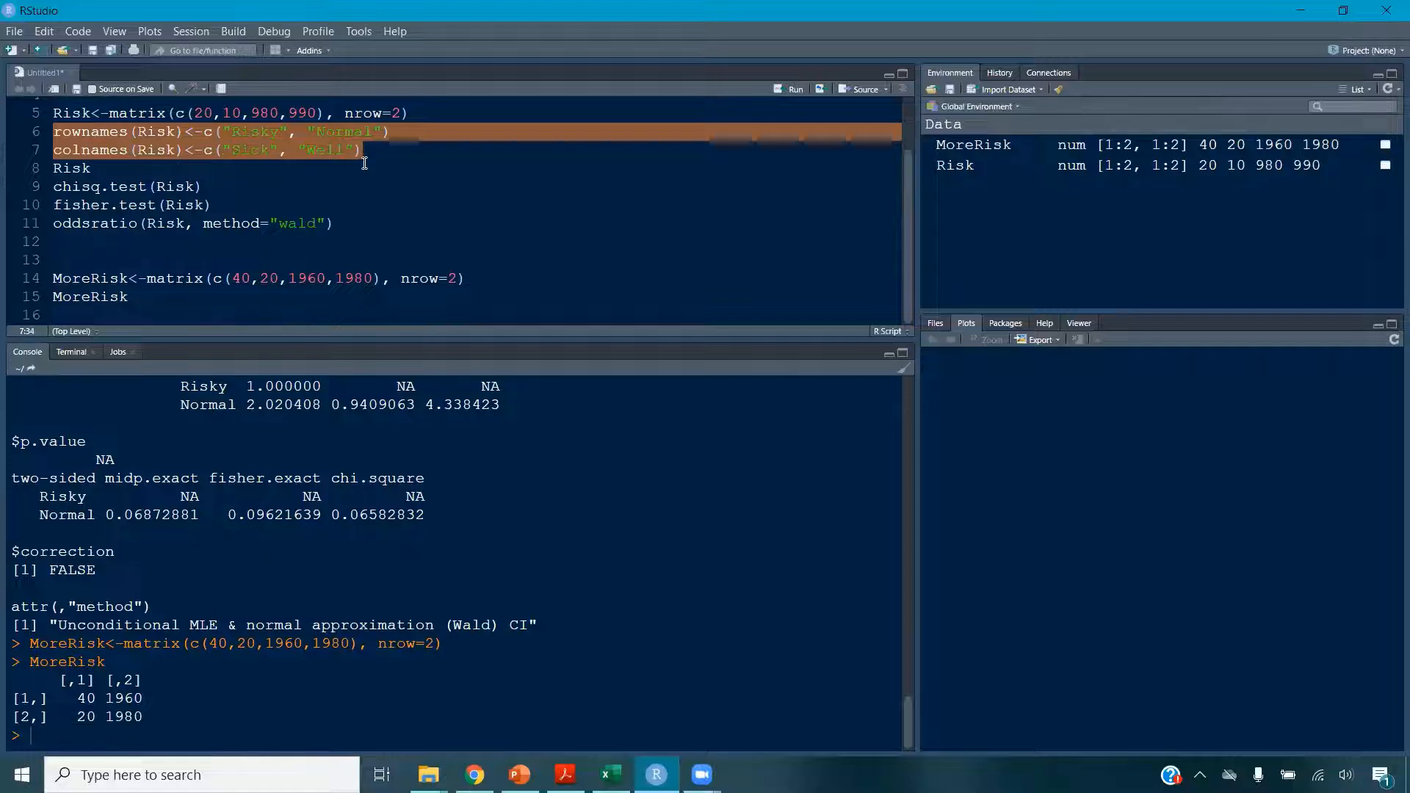
key("ctrl+c")
left_click(88, 314)
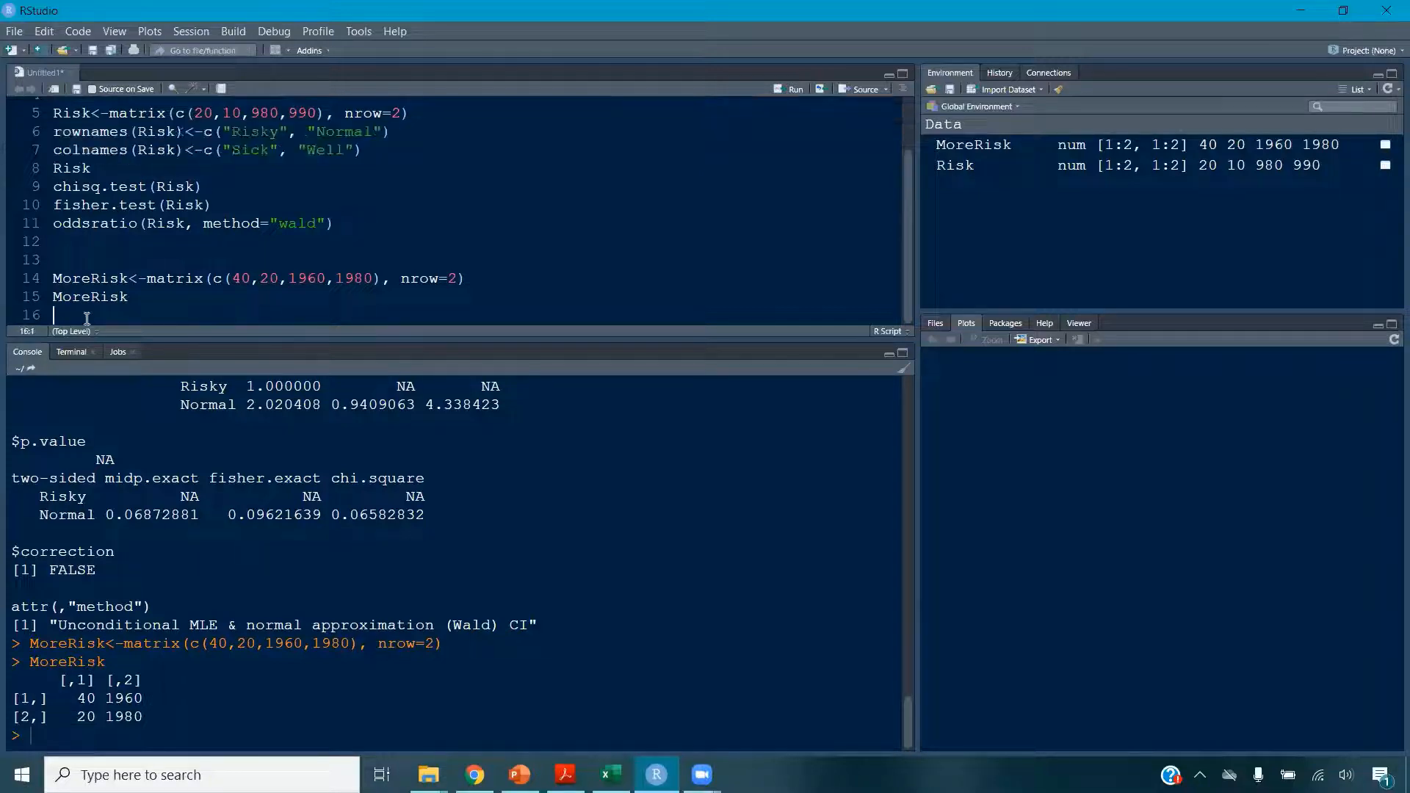
key("ctrl+v")
Replace Risk with MoreRisk in the copied rownames and colnames lines
left_click(99, 279)
double_click(99, 279)
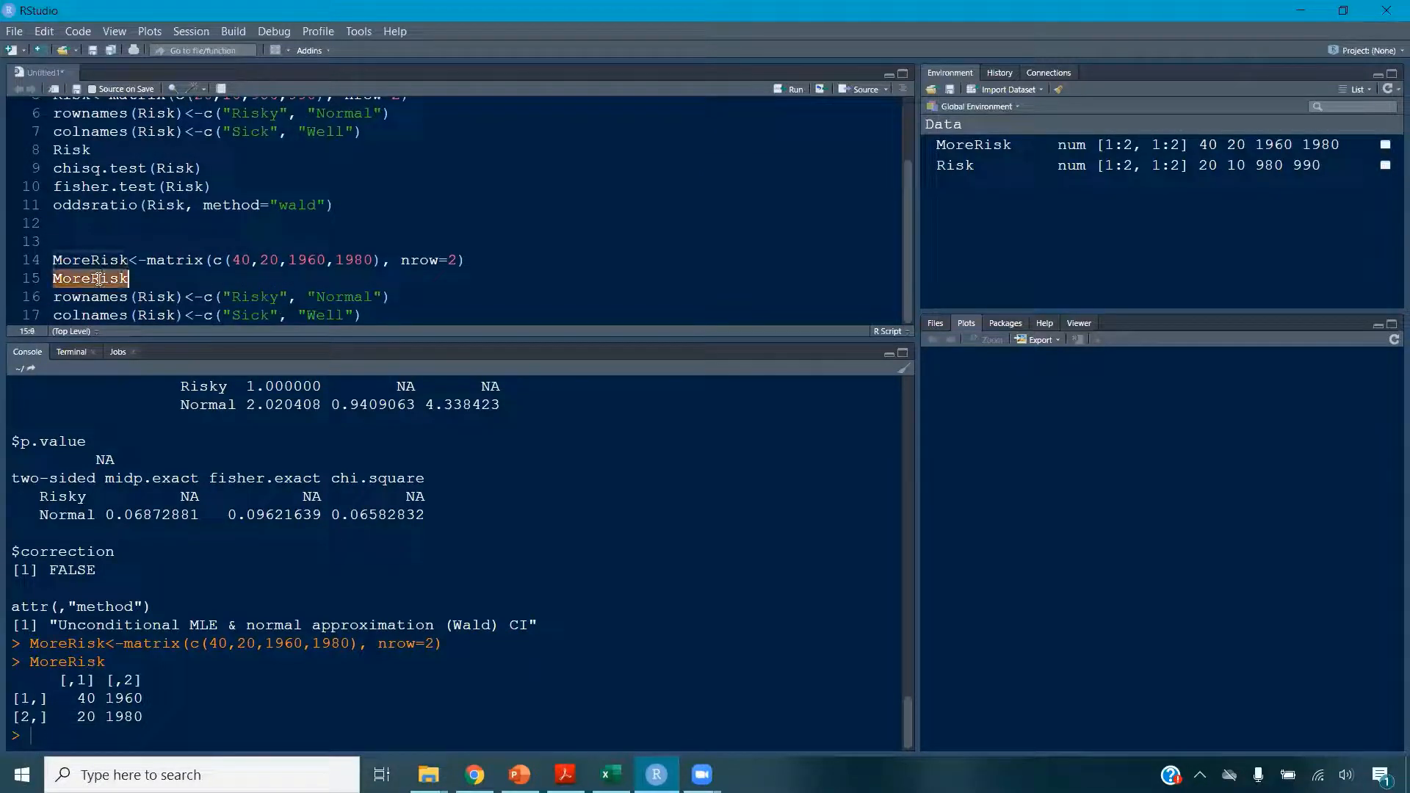
double_click(155, 297)
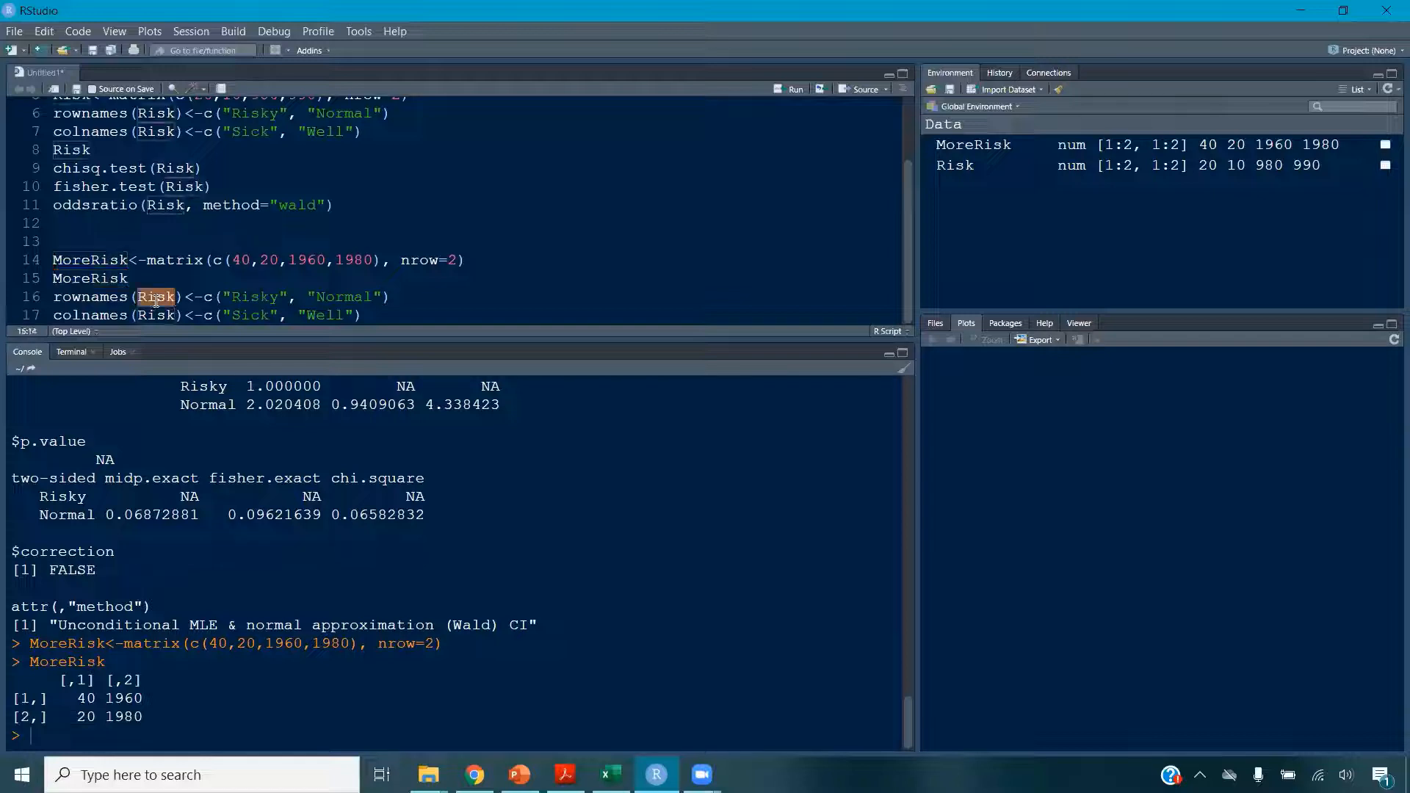
key("ctrl+v")
double_click(157, 316)
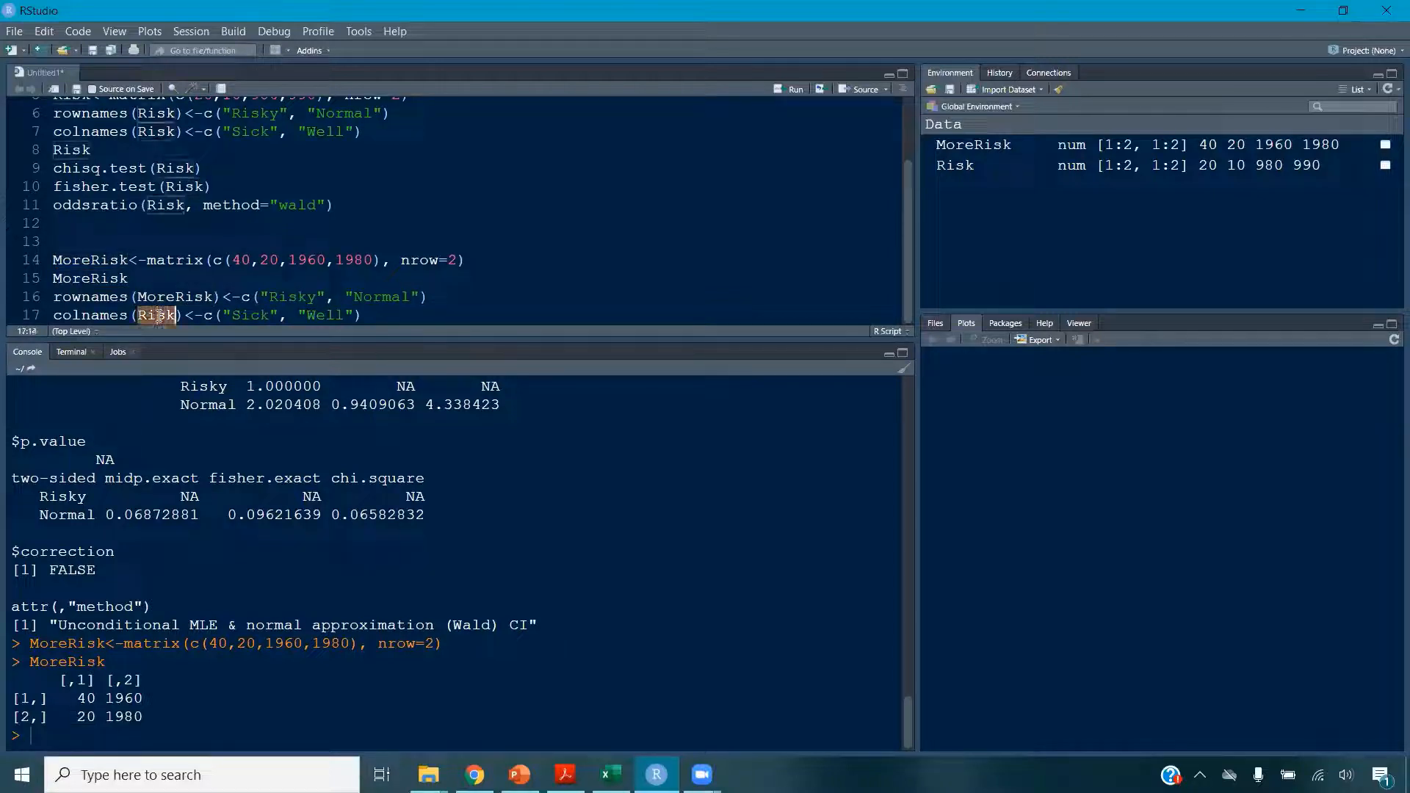
key("ctrl+v")
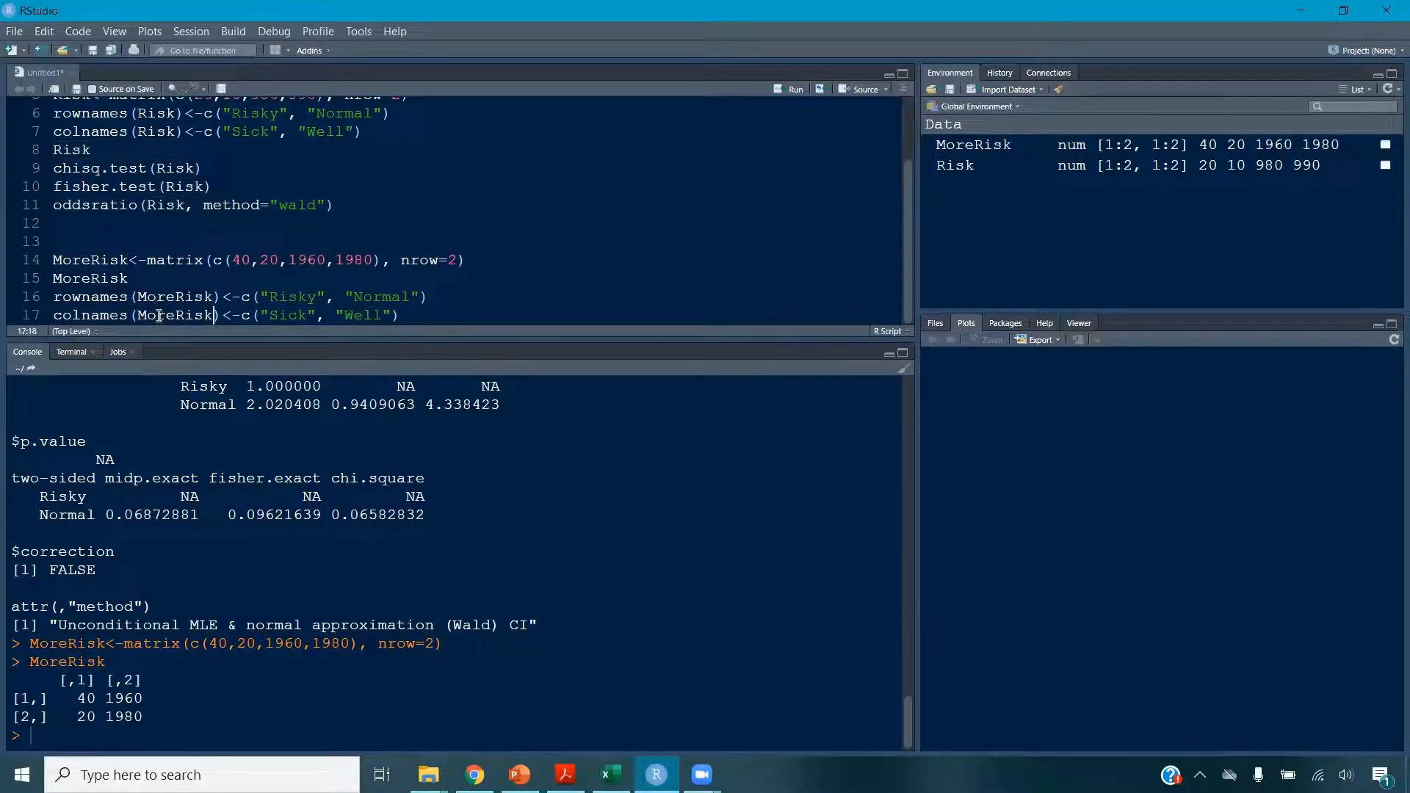
Run the rownames and colnames lines for MoreRisk, and rerun line 15 to print the labelled matrix
left_click(88, 295)
key("ctrl+Return")
key("ctrl+Return")
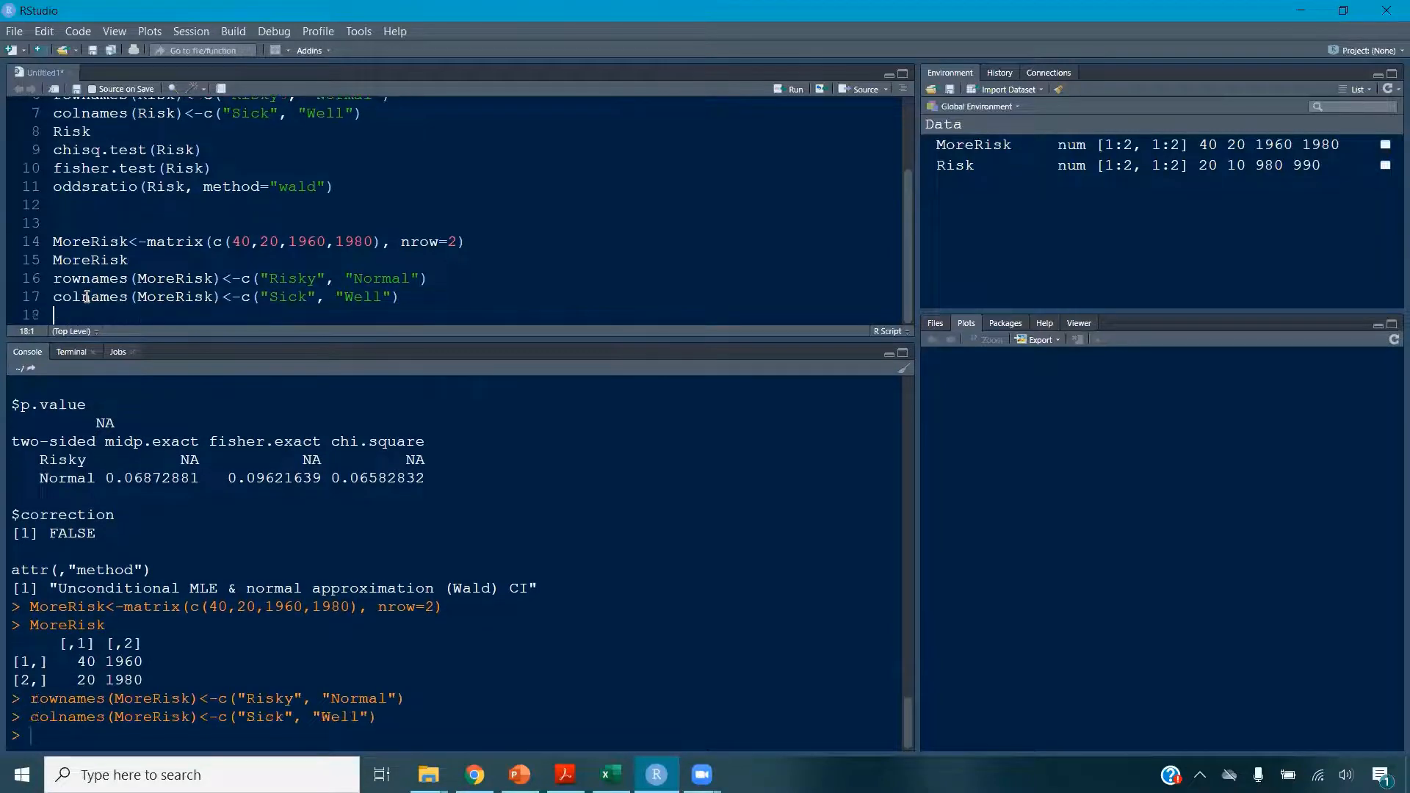
left_click(90, 260)
key("ctrl+Return")
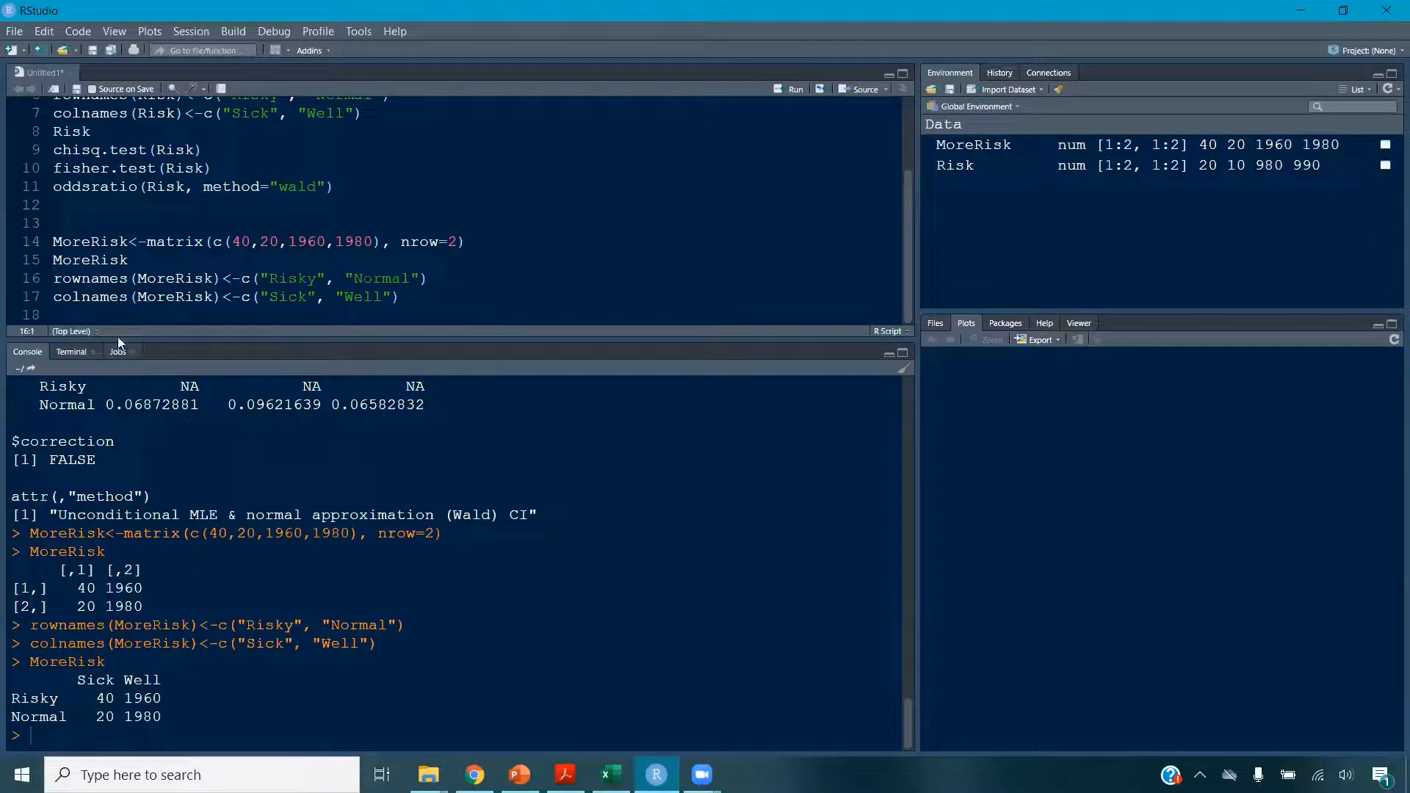
Add oddsratio(MoreRisk, method="wald") on line 18 of the script and run it
type("oddsratio")
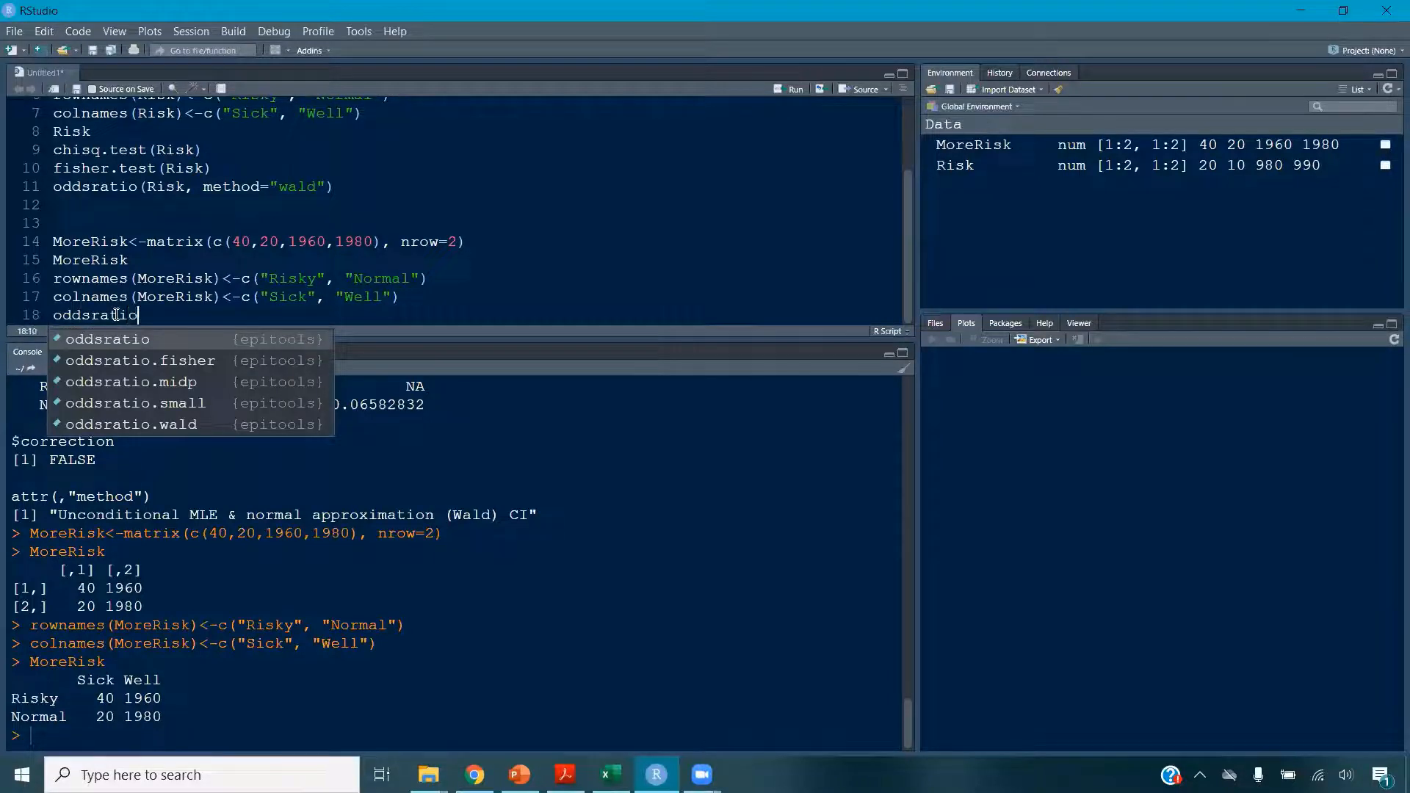
type("(MoreRisk, met")
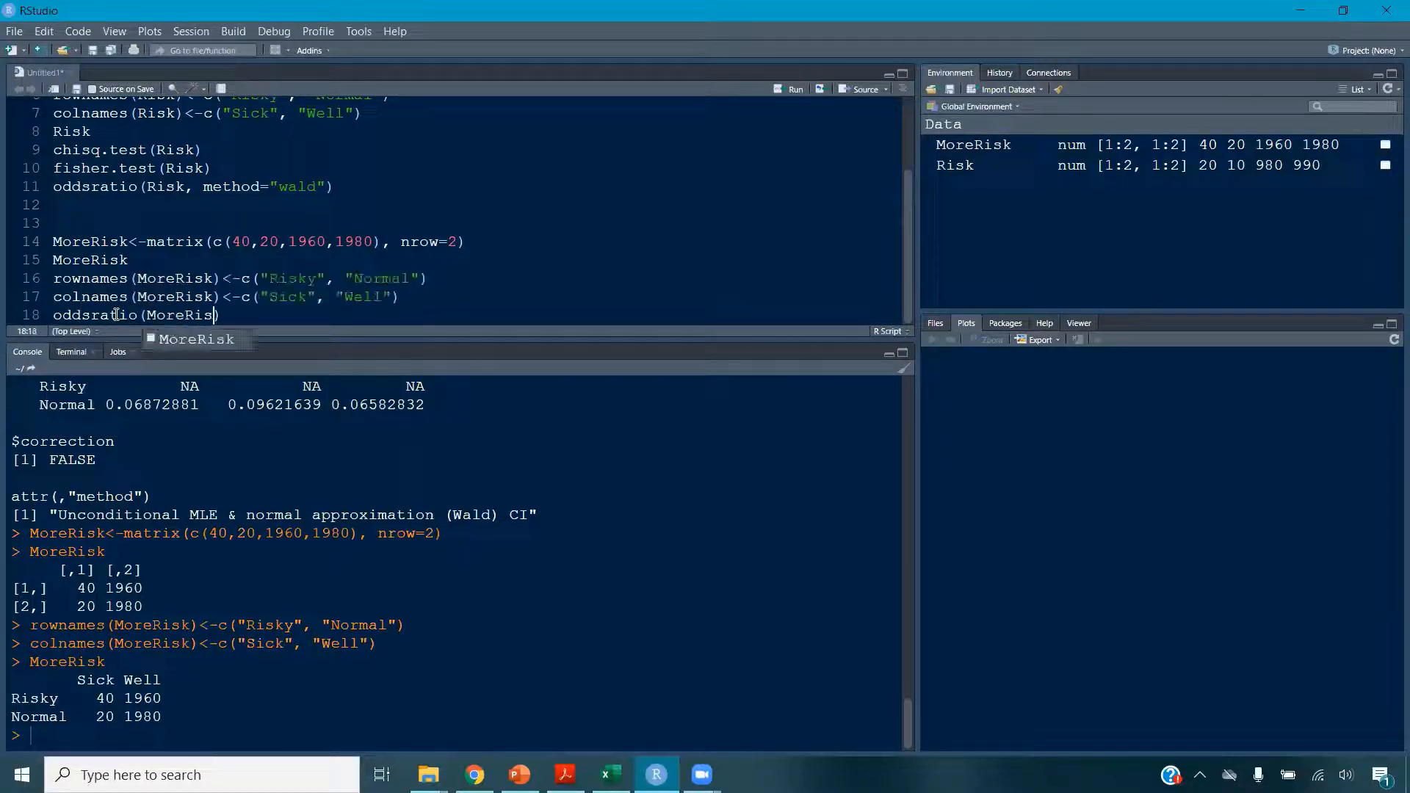
type("hod=\"wa")
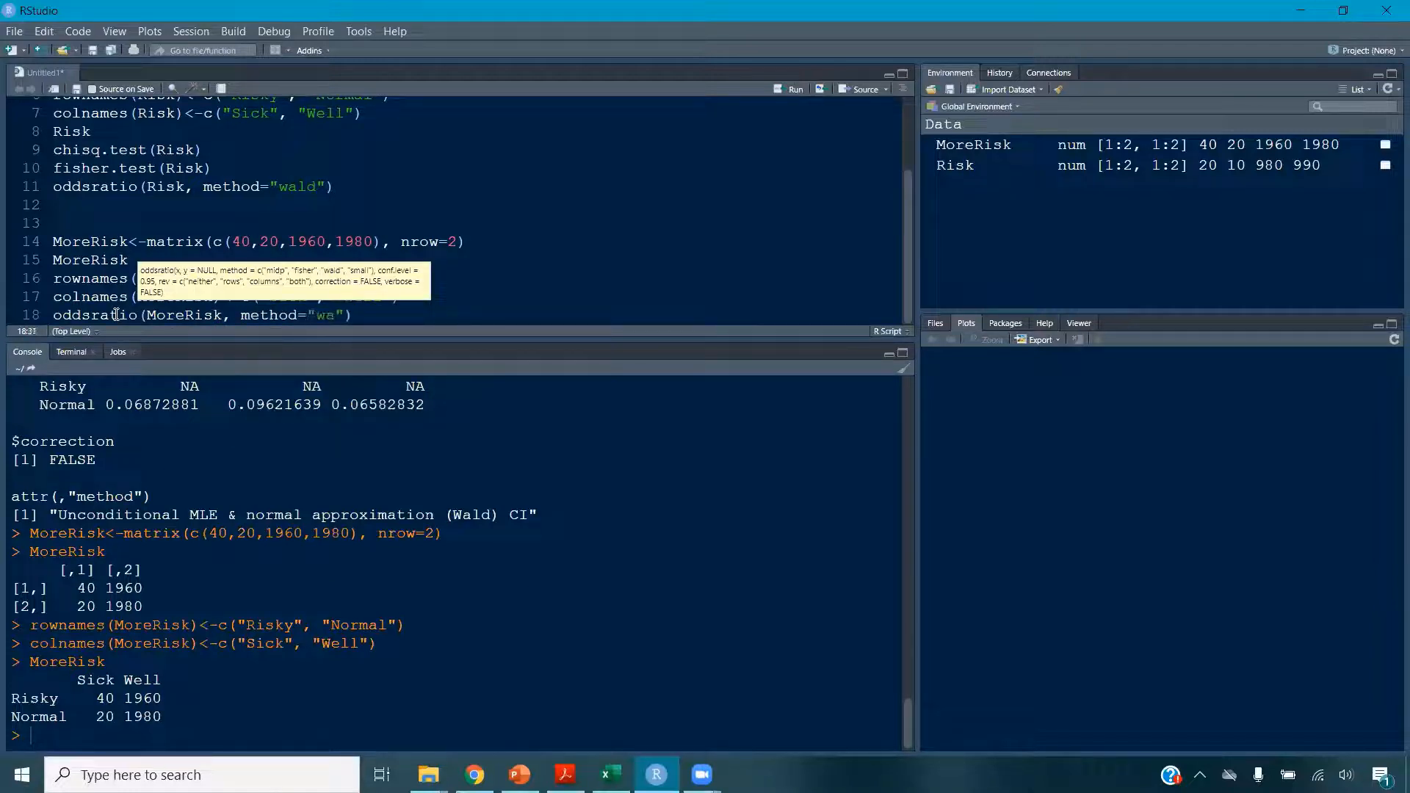
type("ld")
key("ctrl+Return")
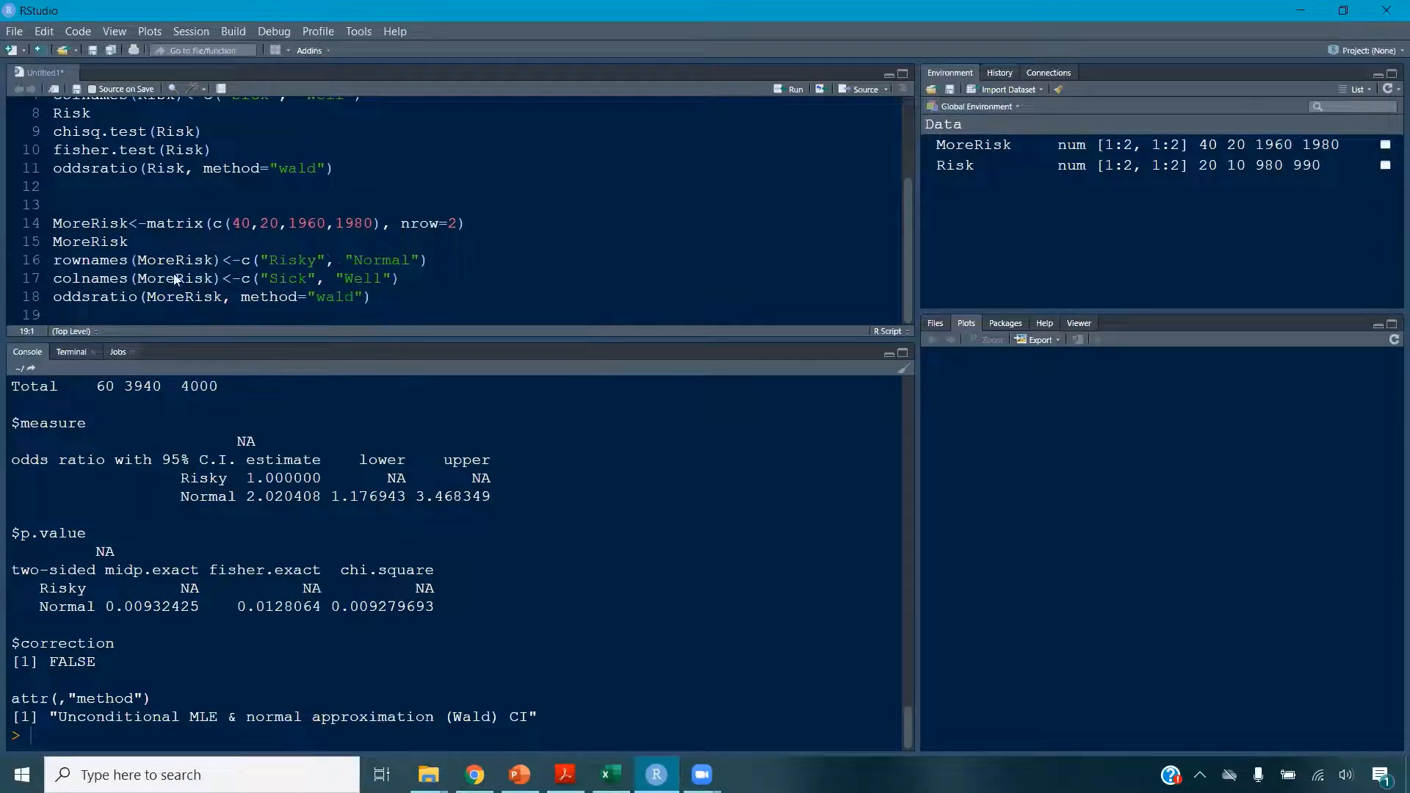
Examine the odds ratio estimate and its 95% confidence limits for MoreRisk in the enlarged console output
left_click_drag(157, 342, 188, 216)
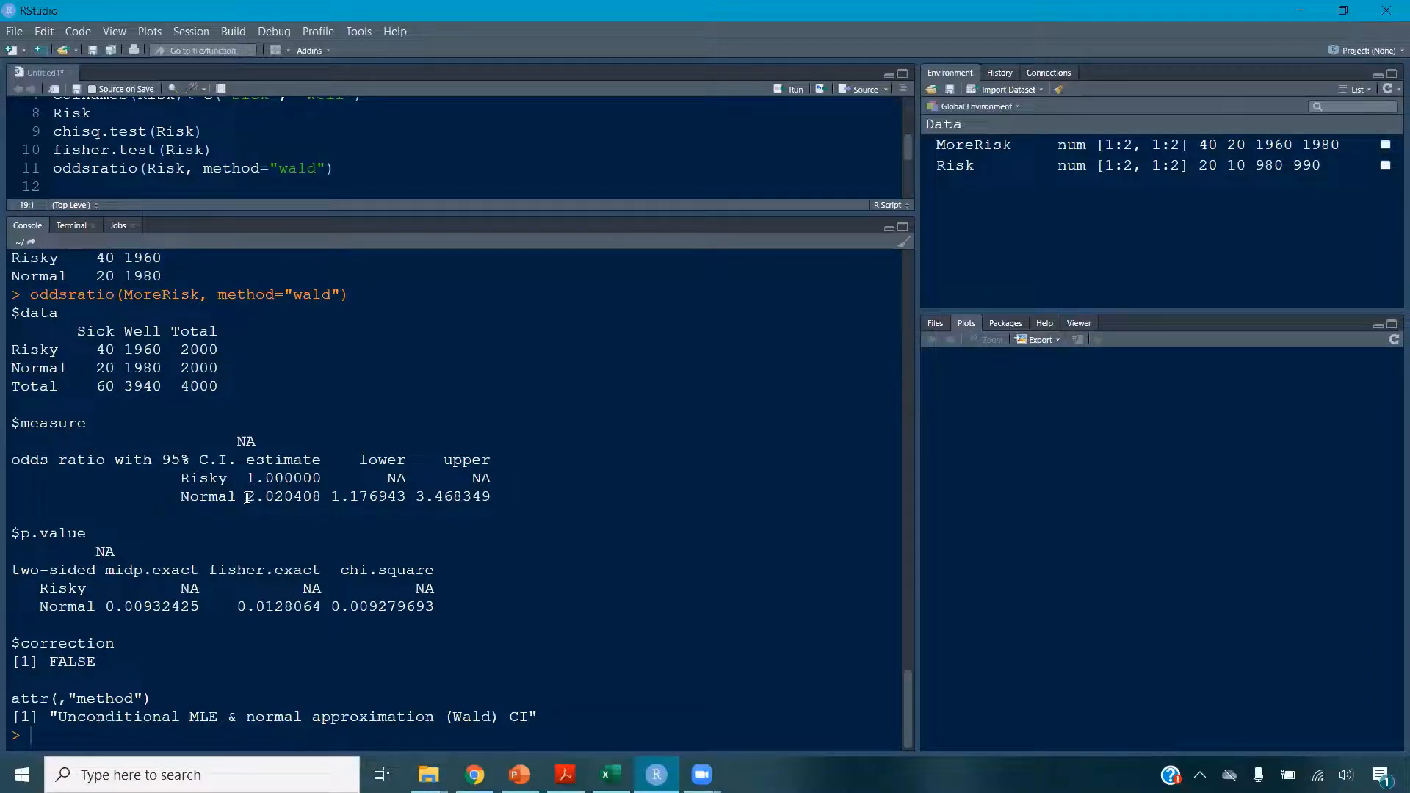
left_click_drag(249, 498, 320, 499)
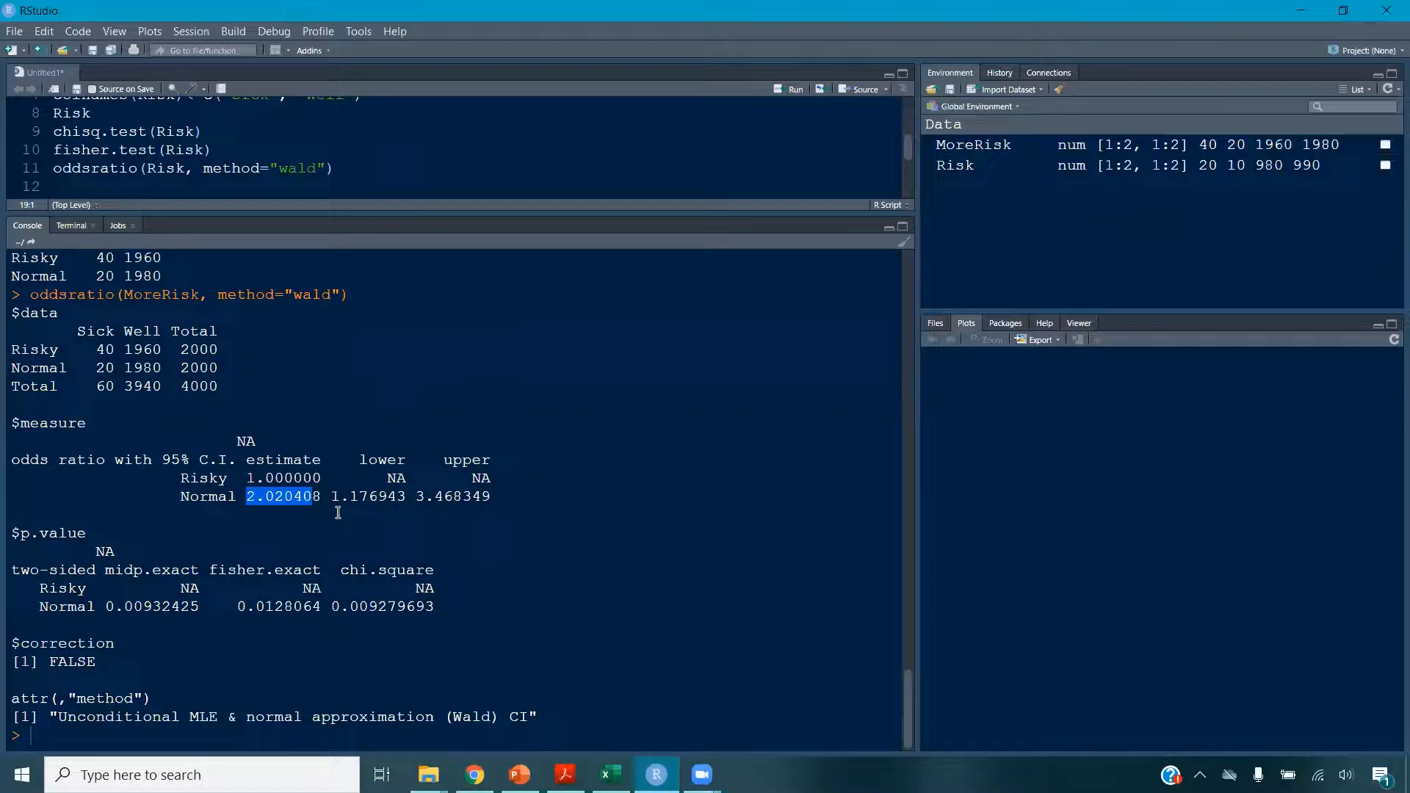
left_click_drag(334, 501, 493, 499)
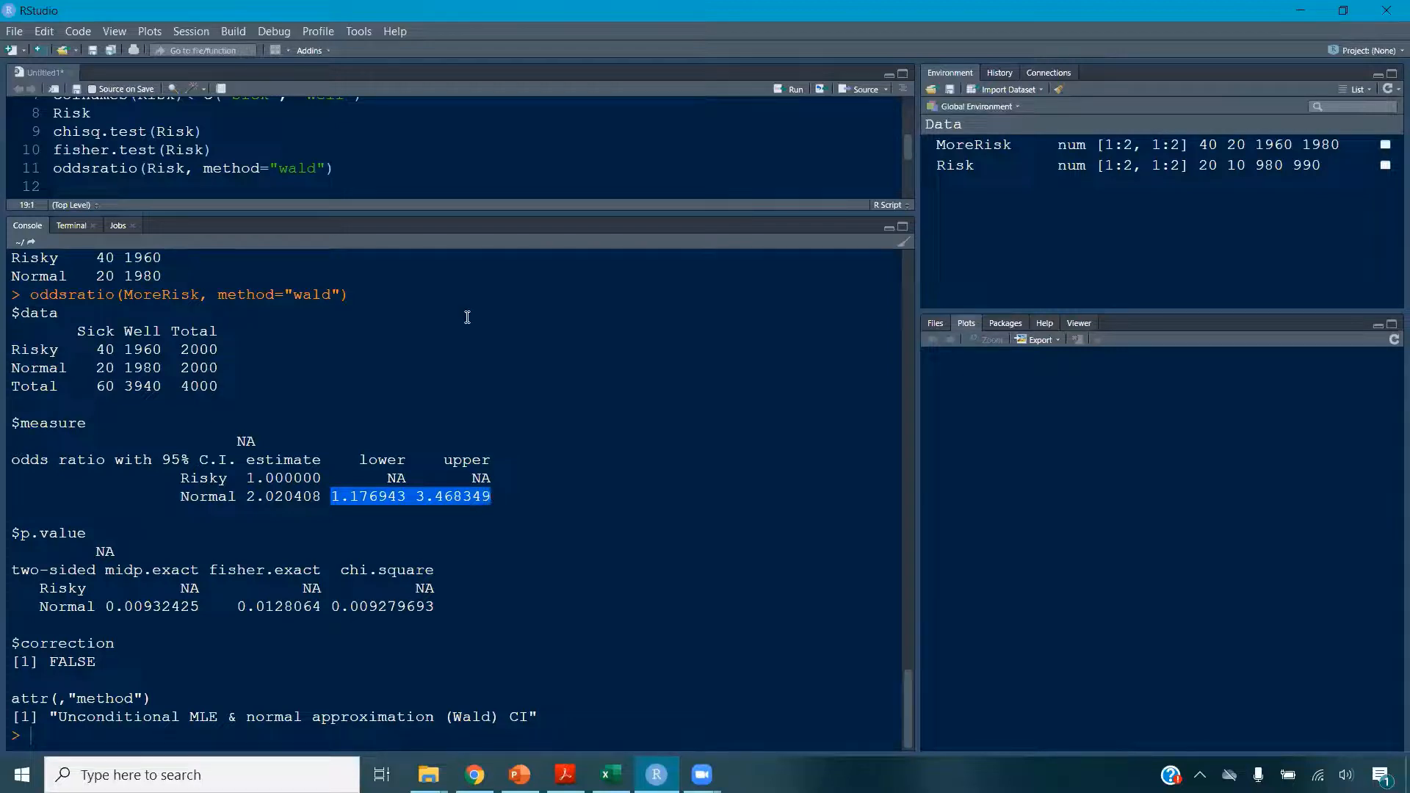
left_click_drag(445, 213, 426, 382)
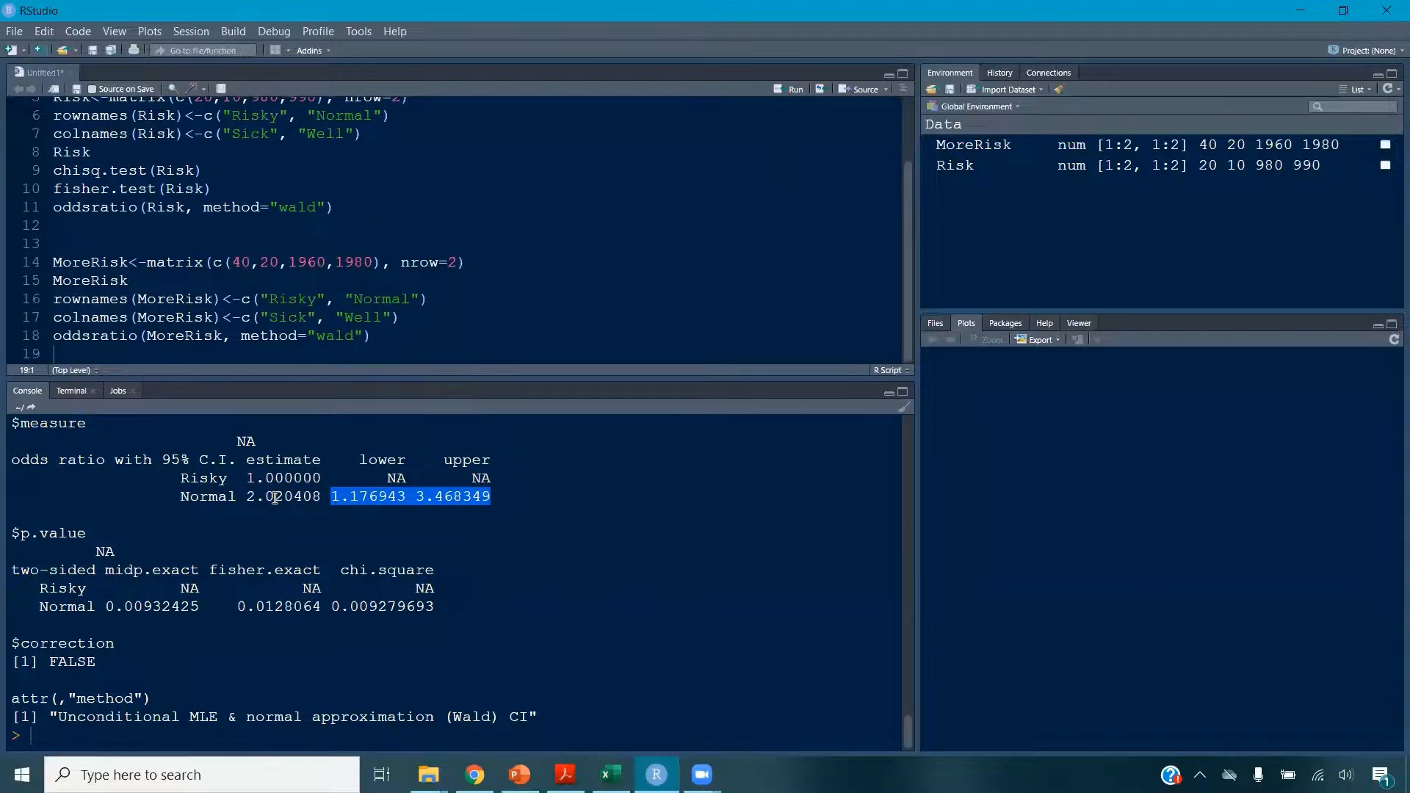
Add the comment "#Since the 95% CI does not include 1, we reject the null hypothesis." on line 19
left_click(138, 353)
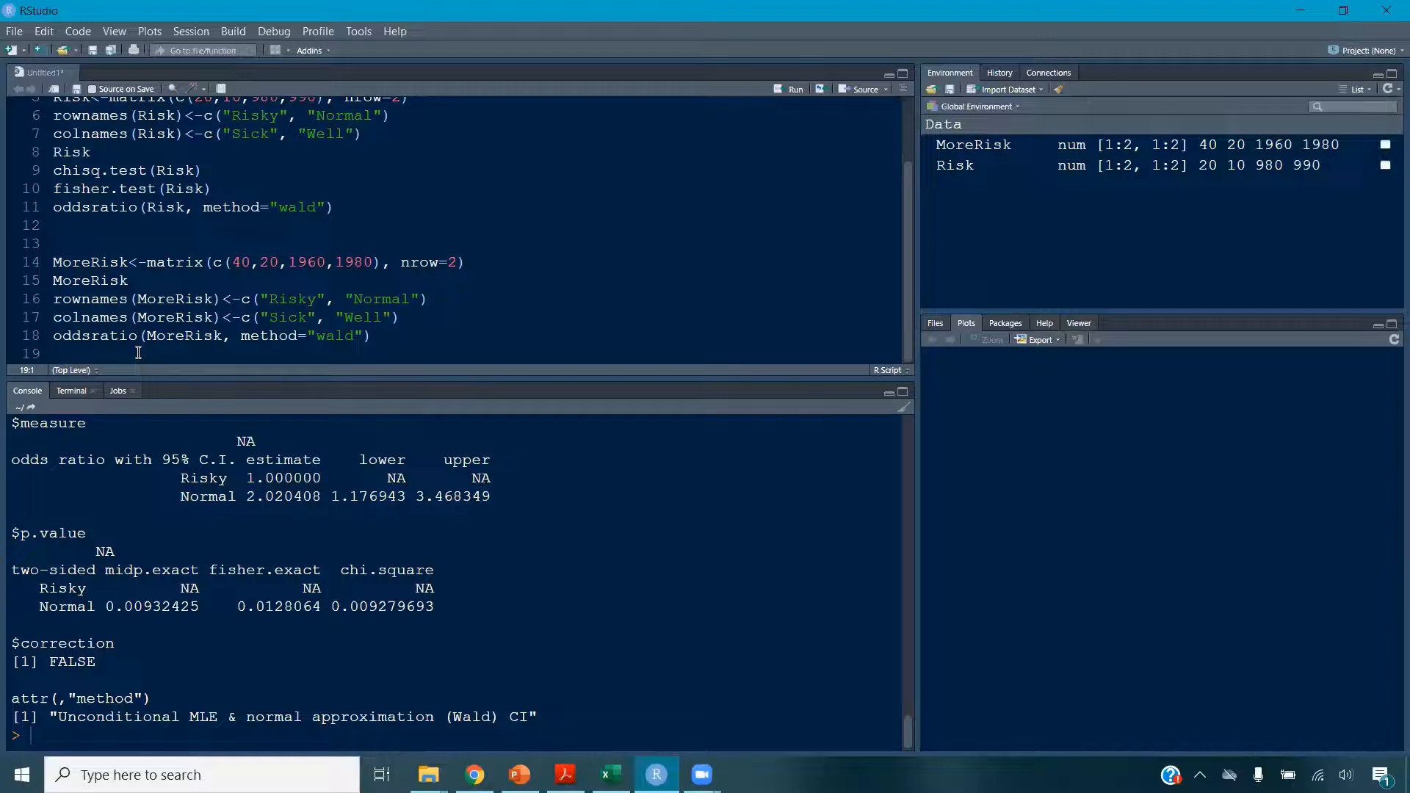
type("#Since the 95% CI does not include ")
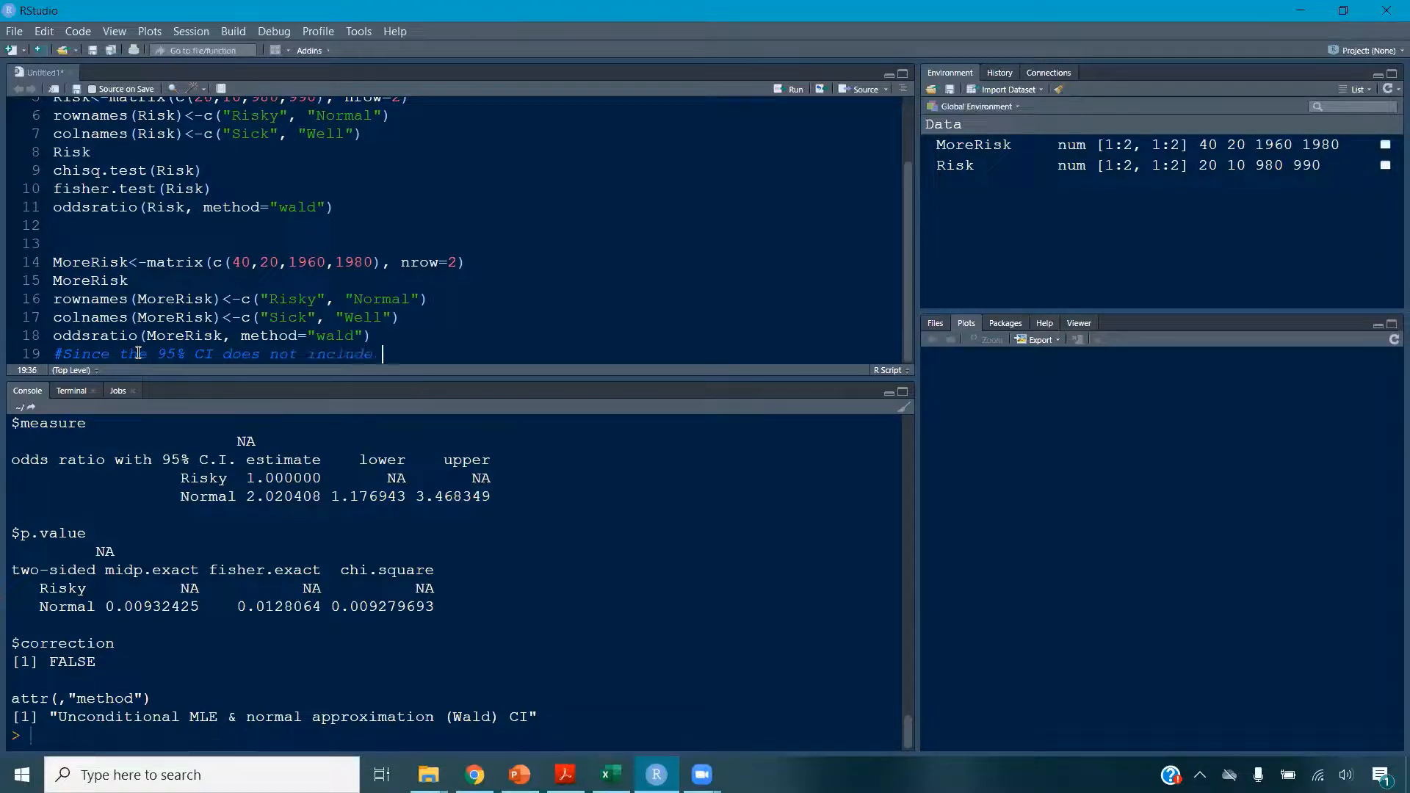
type("1, we reject the null hypothesi")
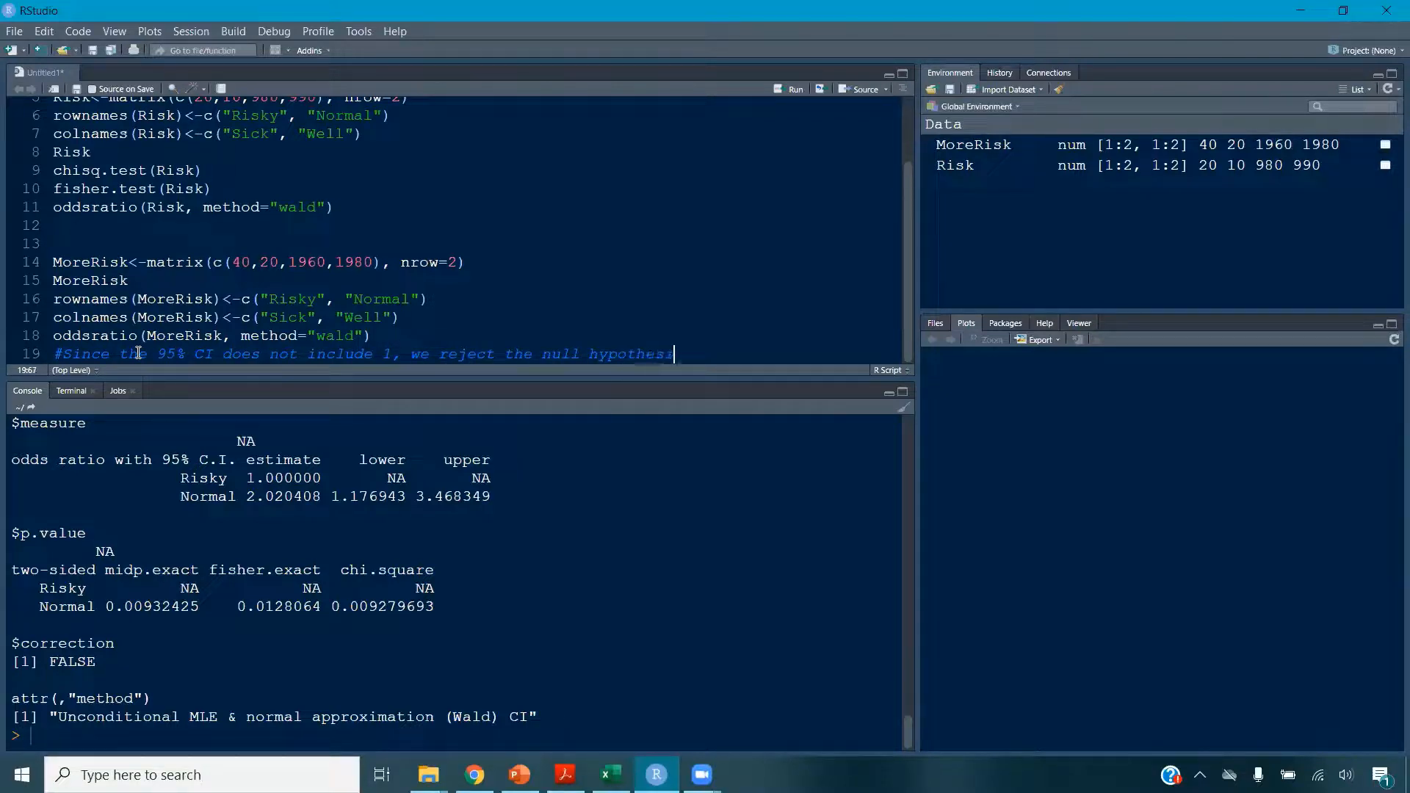
type("s.")
key("Return")
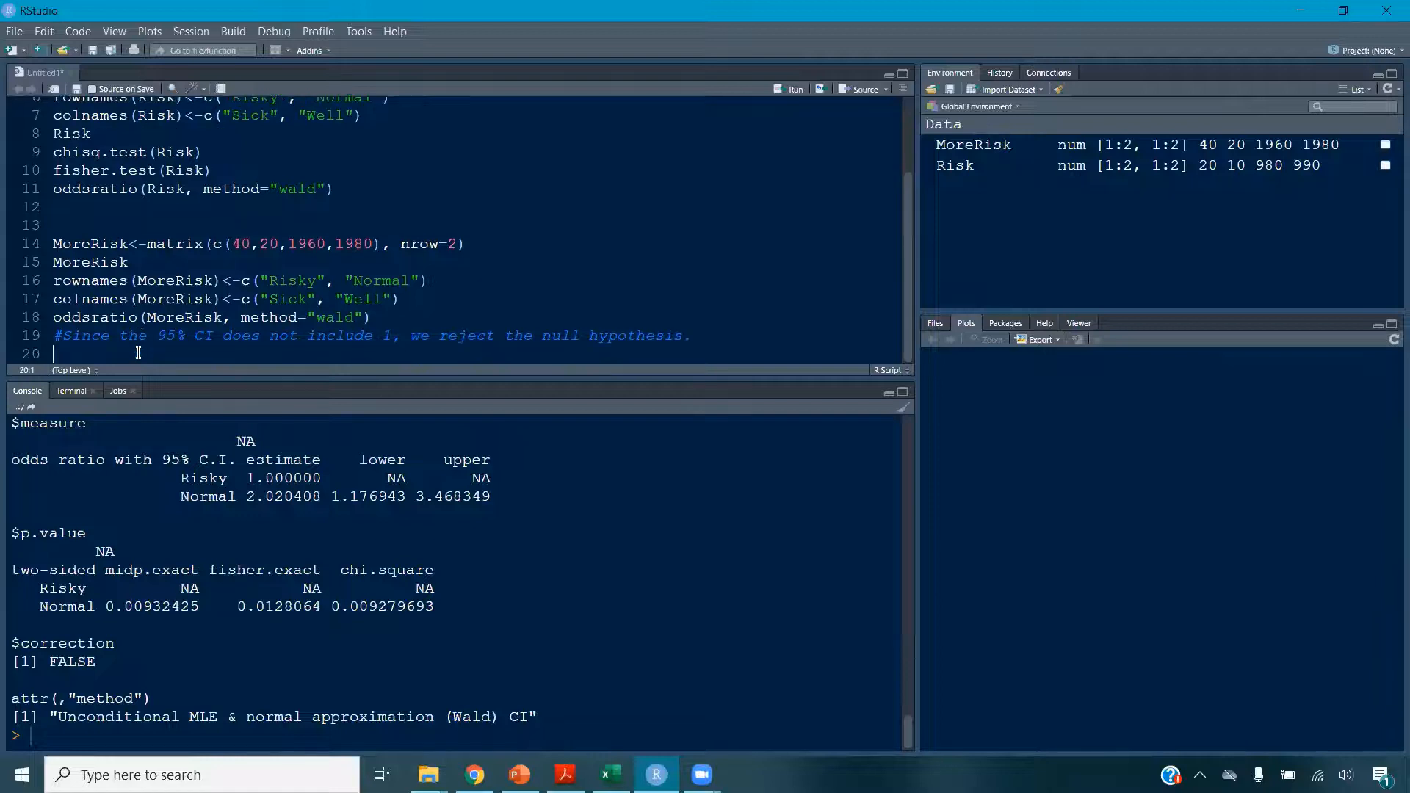
Add comments on lines 20–21: "Risky behavior and health are related. Since OR > 1, risky behavior appears to" / "increase probability of being sick."
type("#Riske")
key("BackSpace")
type("y behavior ar")
type("d health")
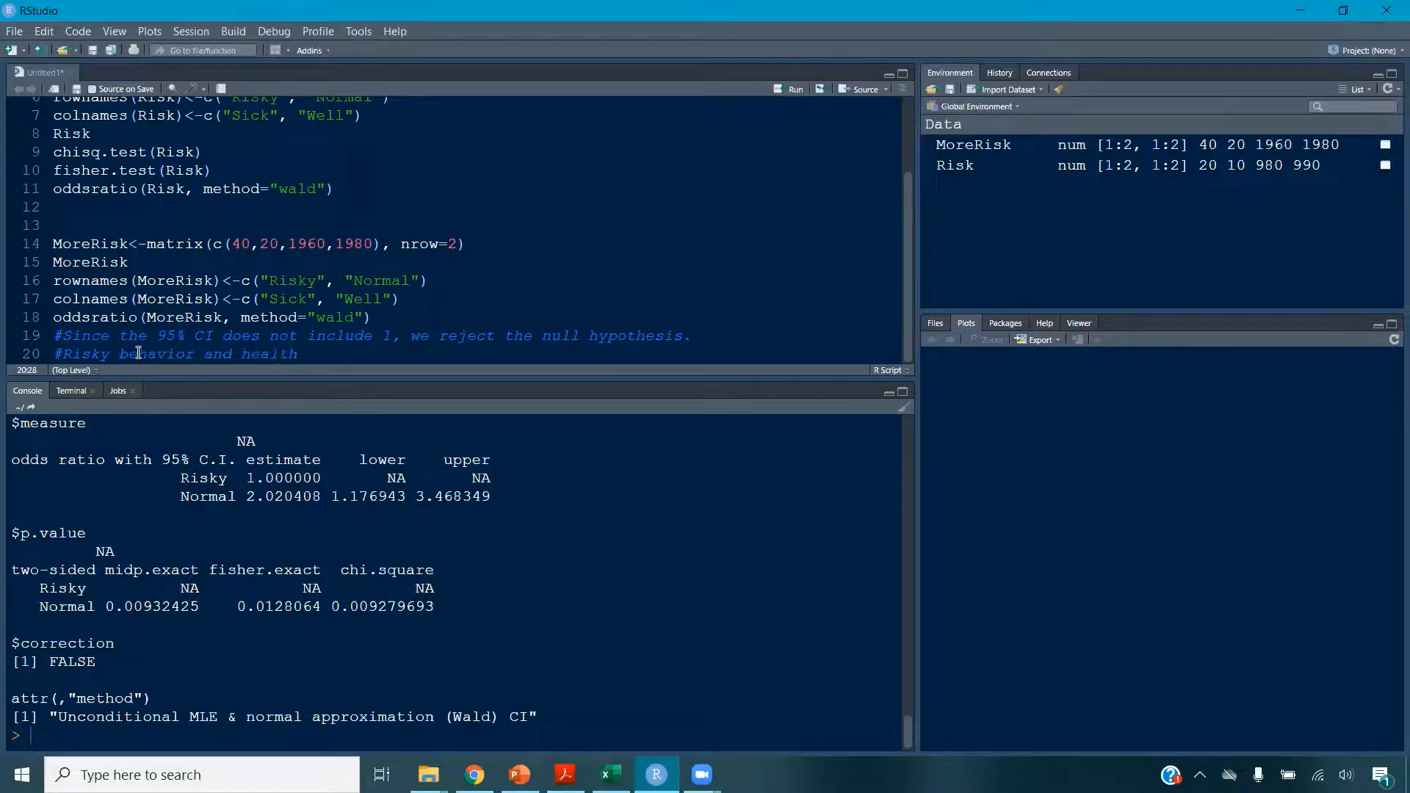
type(" are related. Since OR >")
type("1, risky bh")
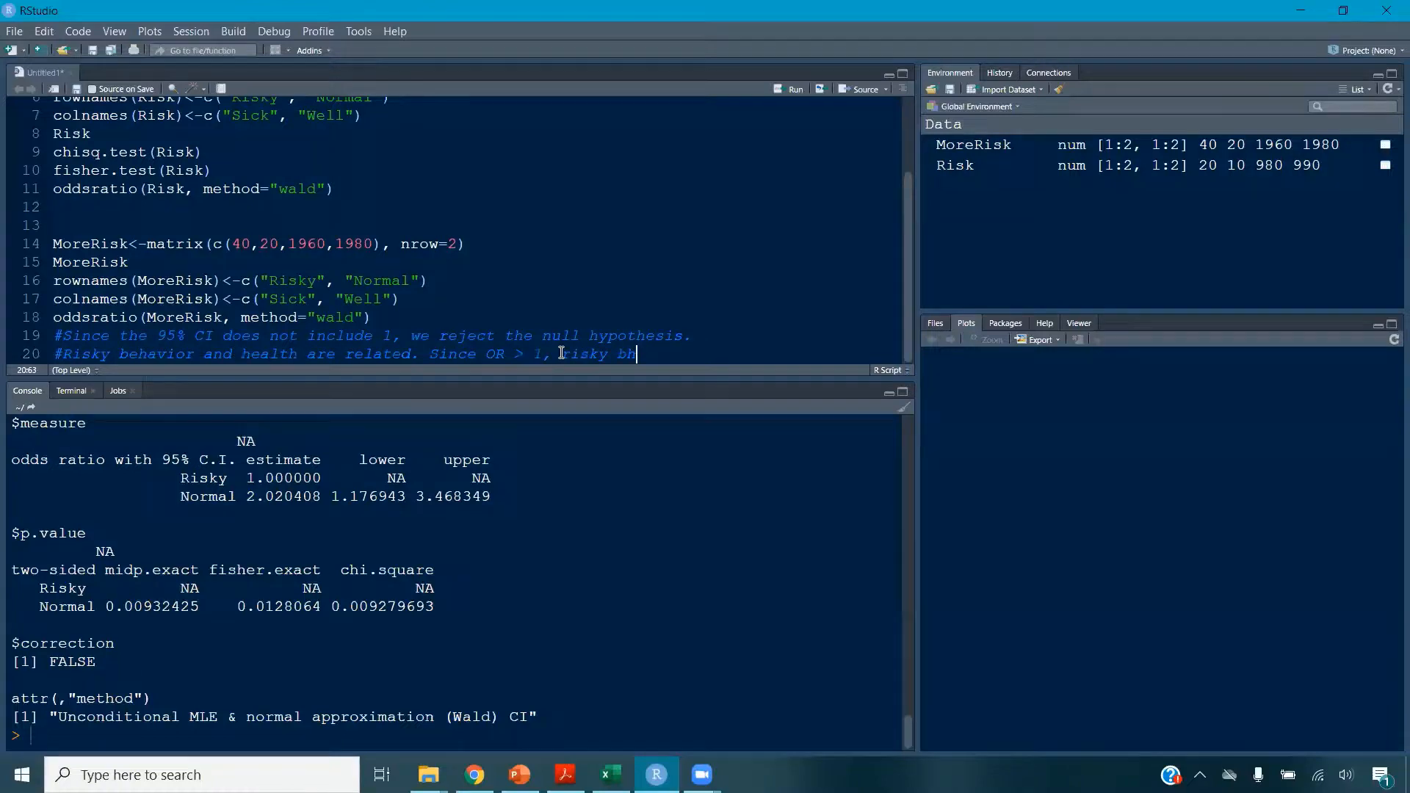
key("BackSpace")
type("ehavis")
type("appears to")
key("Return")
type("#inc")
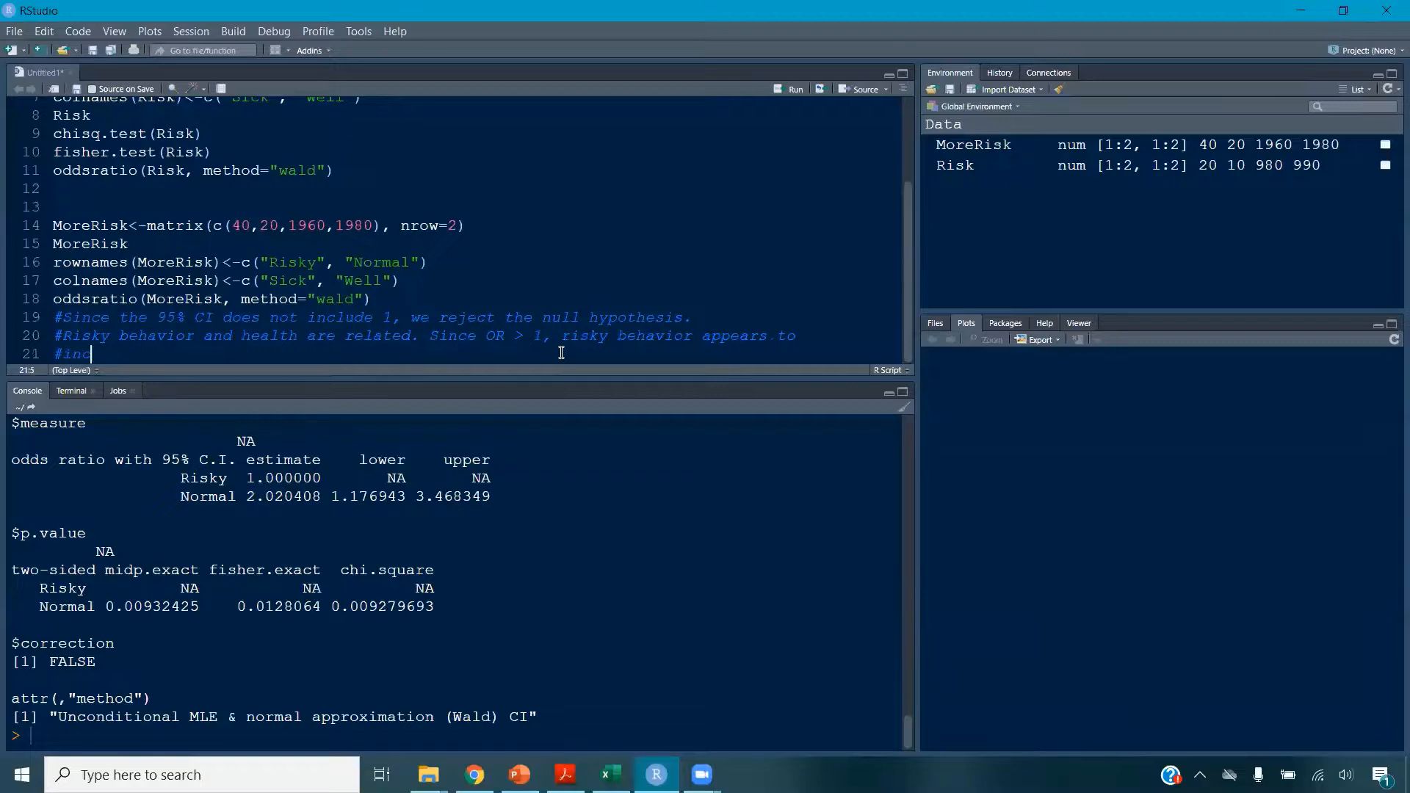
type("rease probability of being sick.")
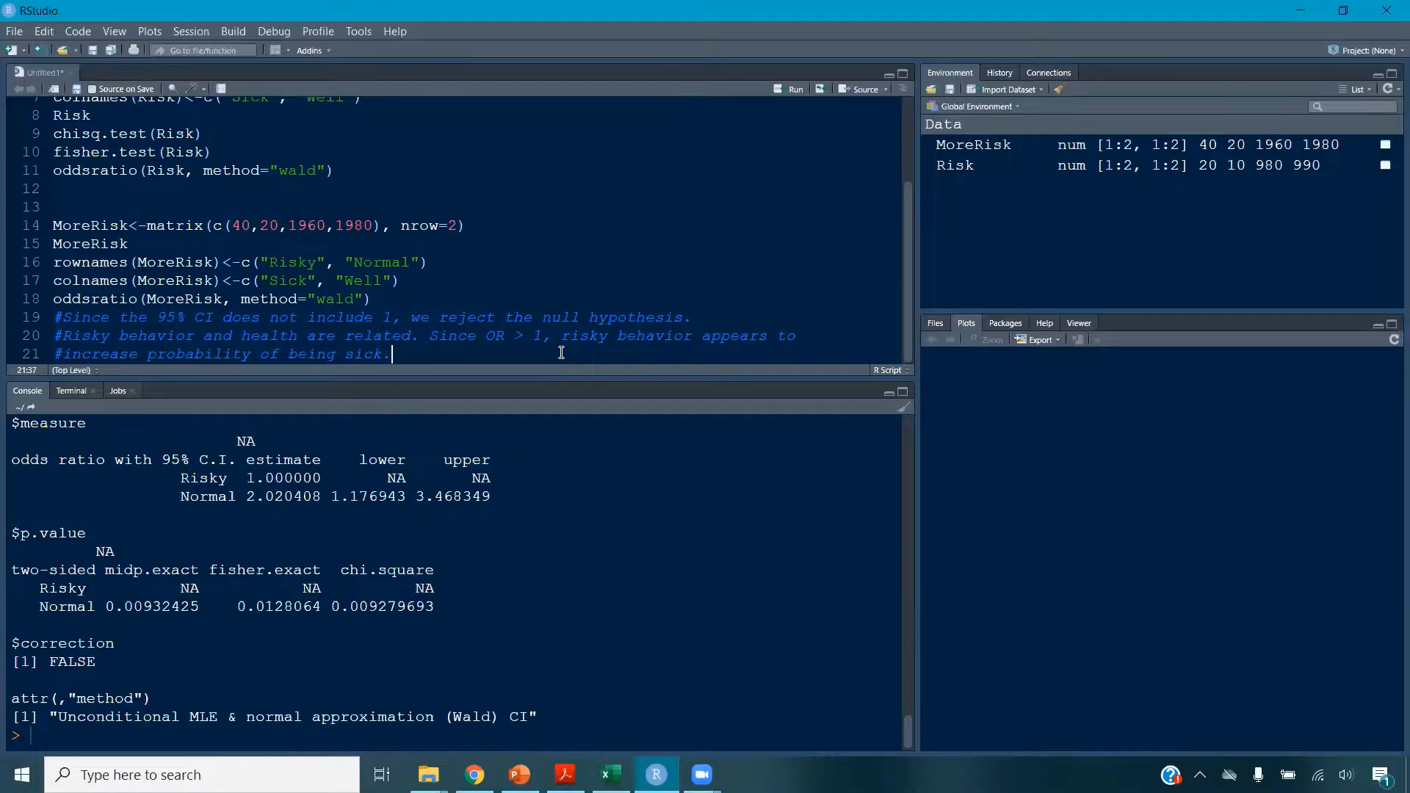
Save the script to the Desktop as "Ch 15_Odds Ratio"
left_click(28, 33)
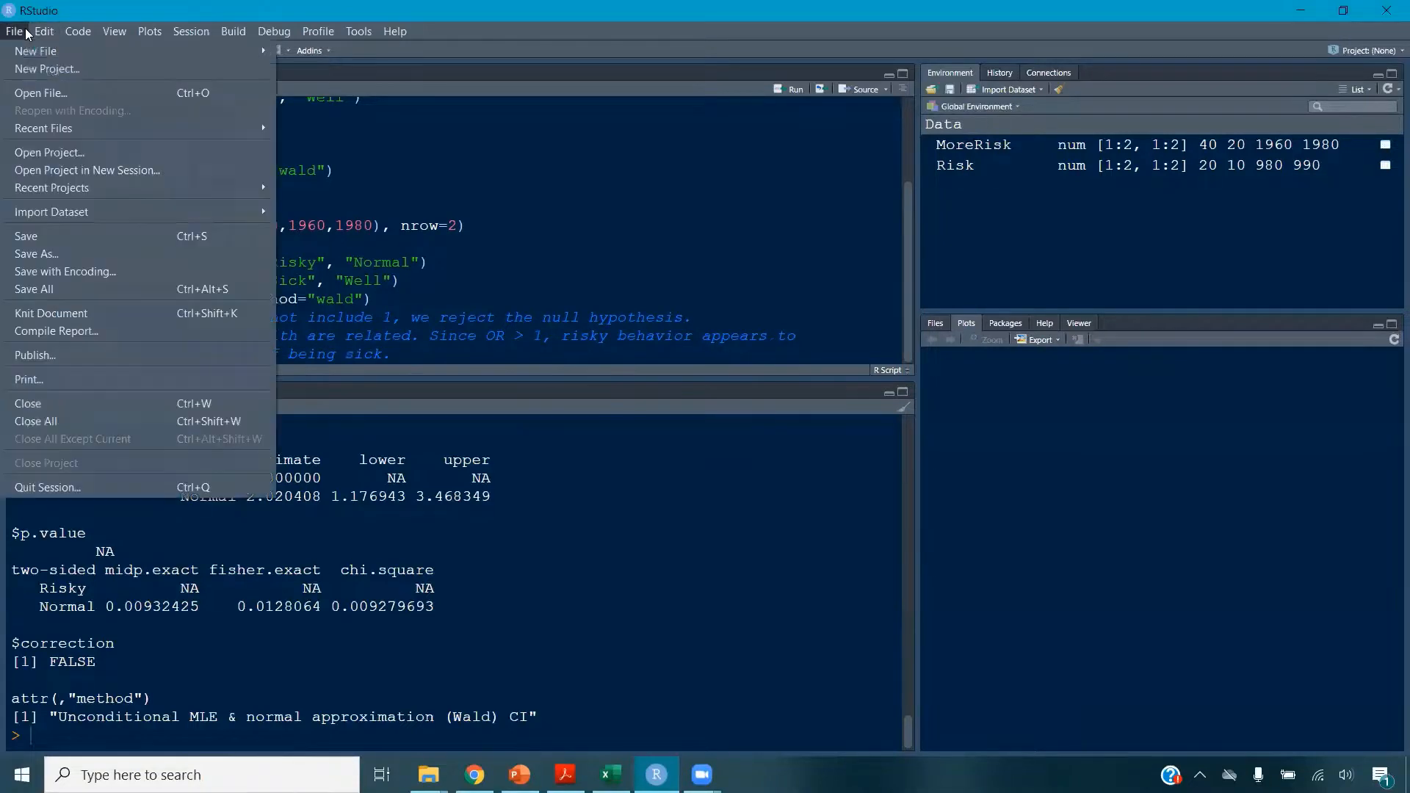
left_click(53, 235)
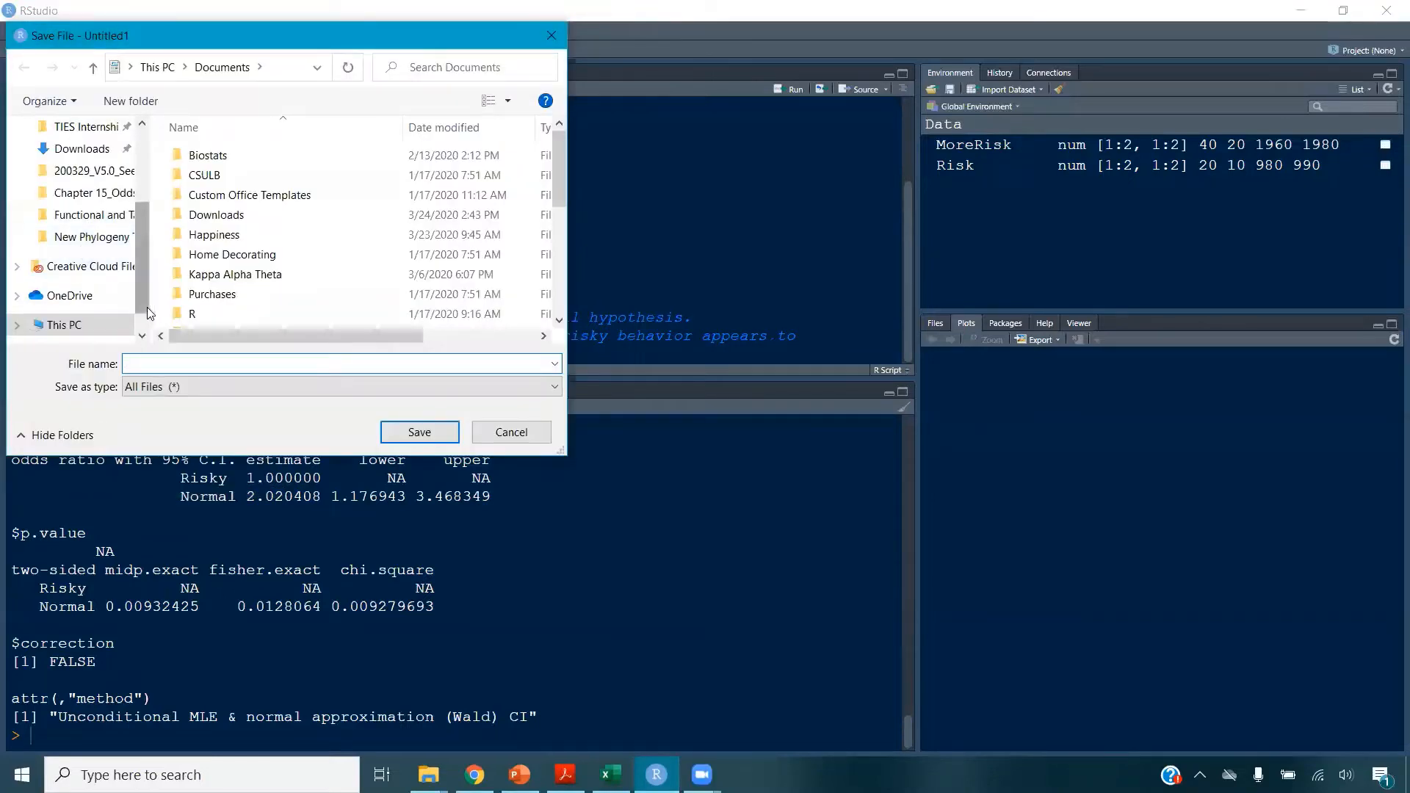
scroll(142, 313, "down", 1)
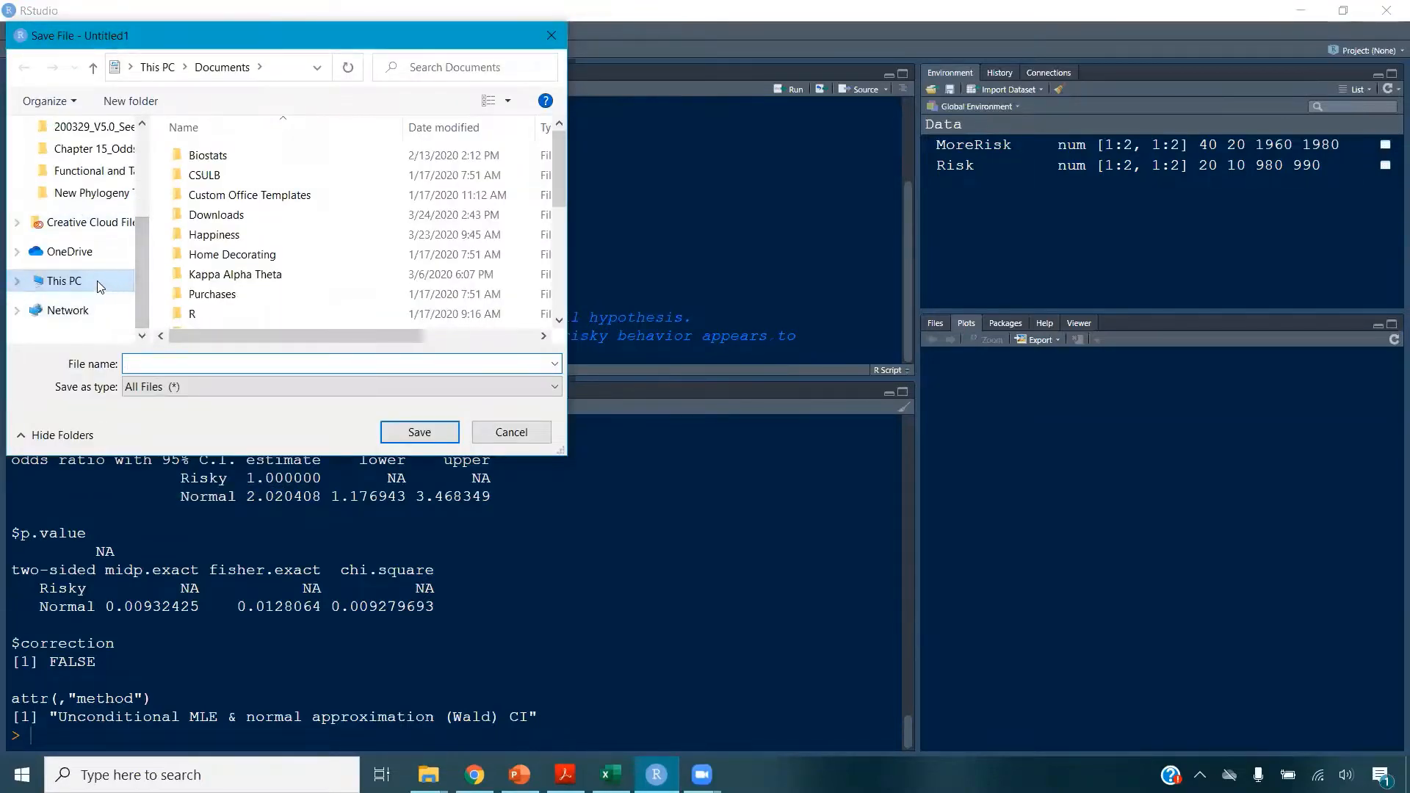
left_click(101, 286)
double_click(257, 226)
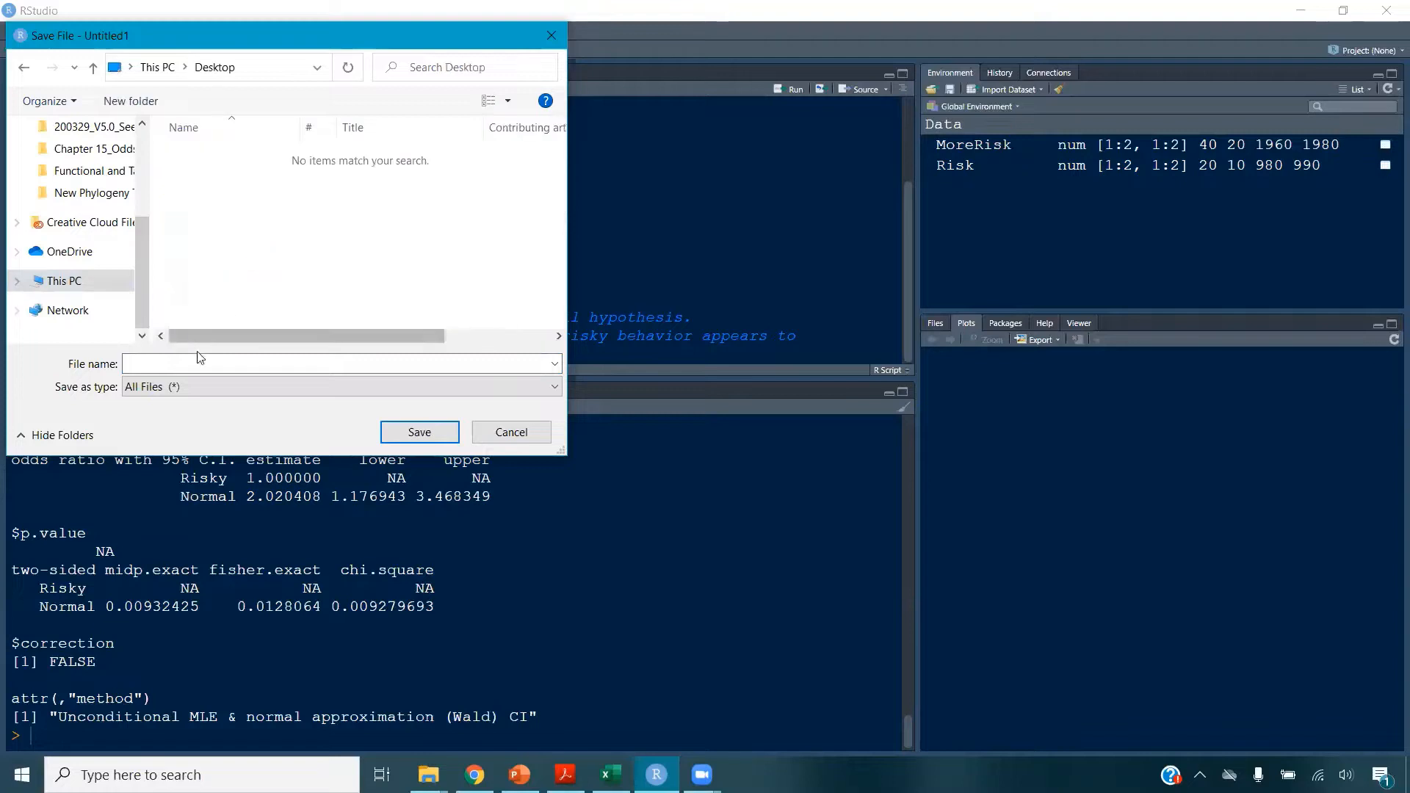
type("Ch 1")
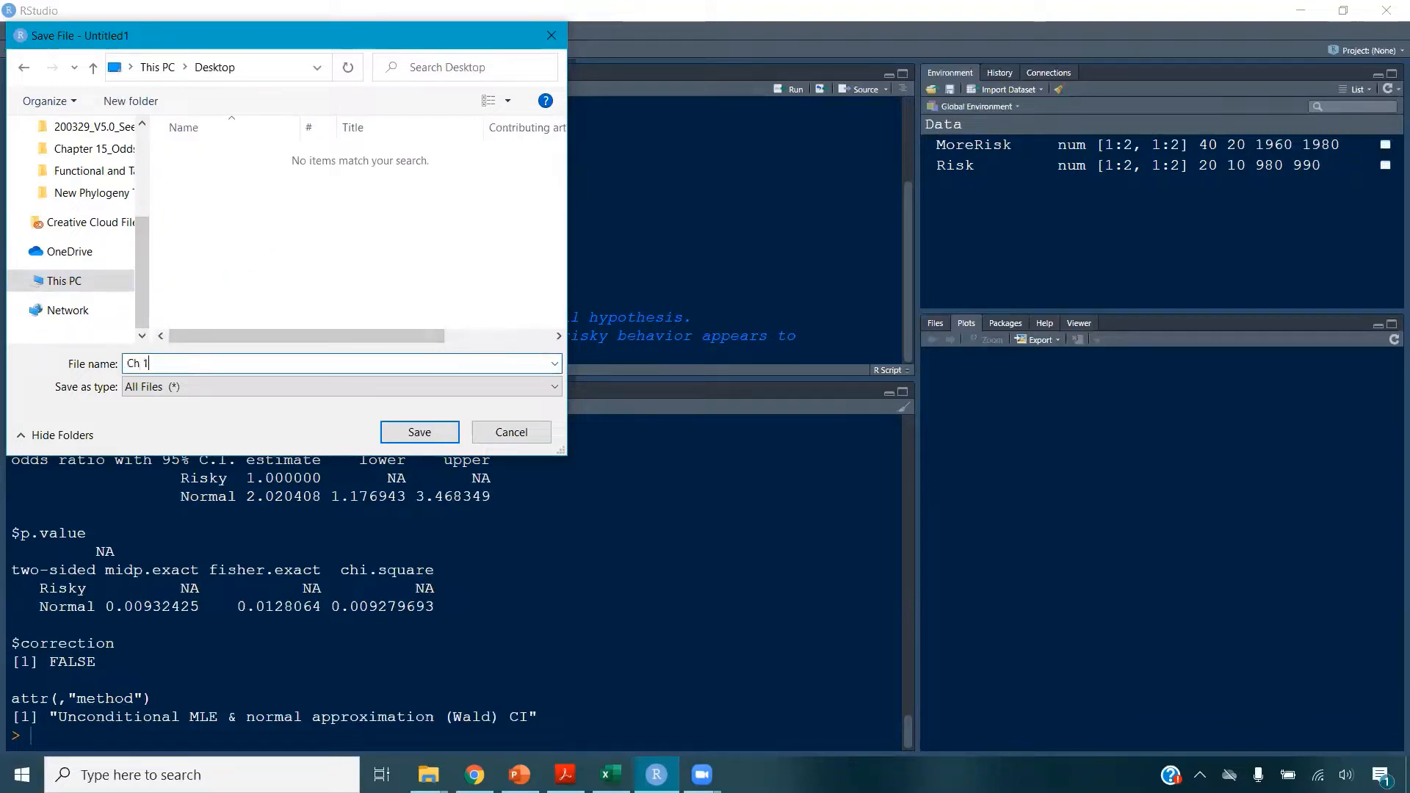
type("5_Odds Ratio")
key("Return")
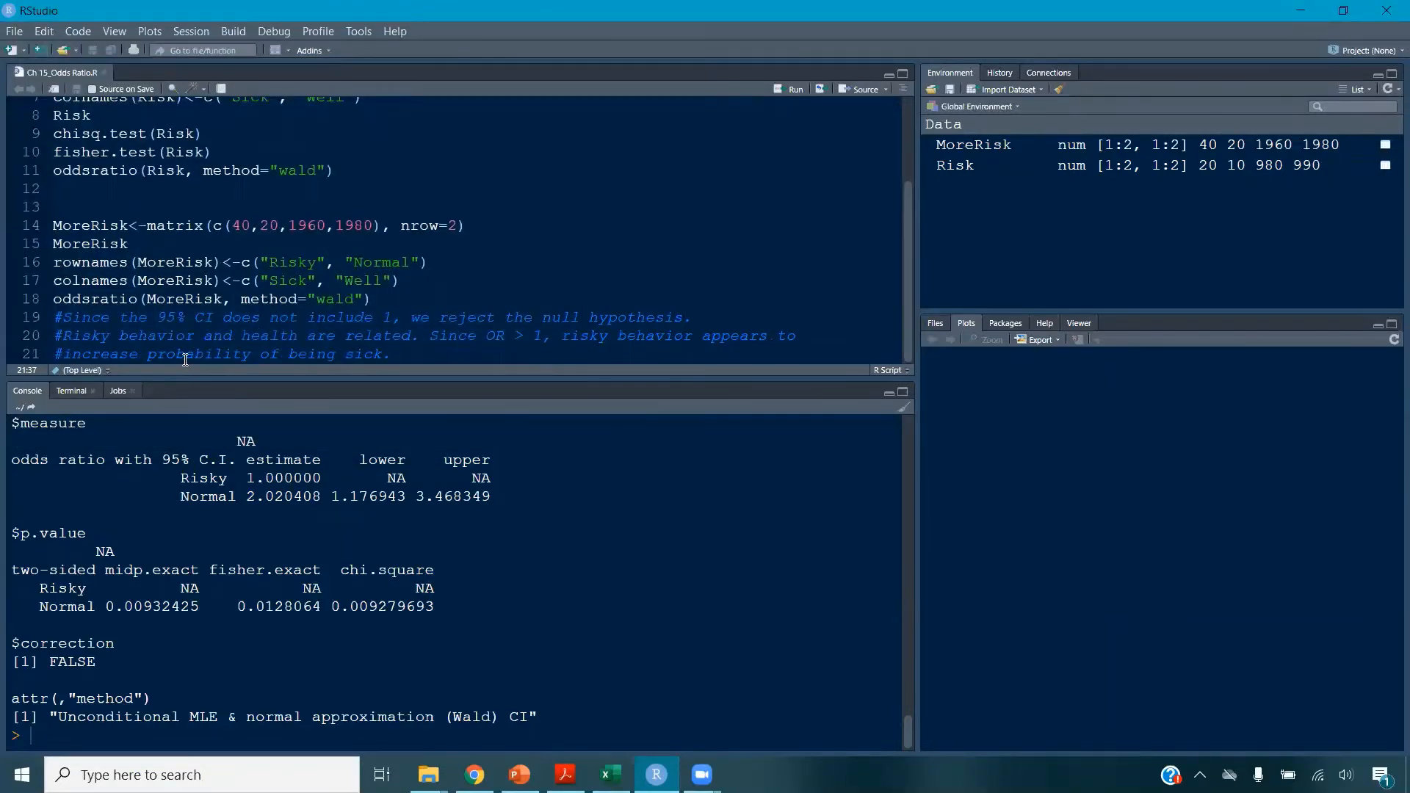